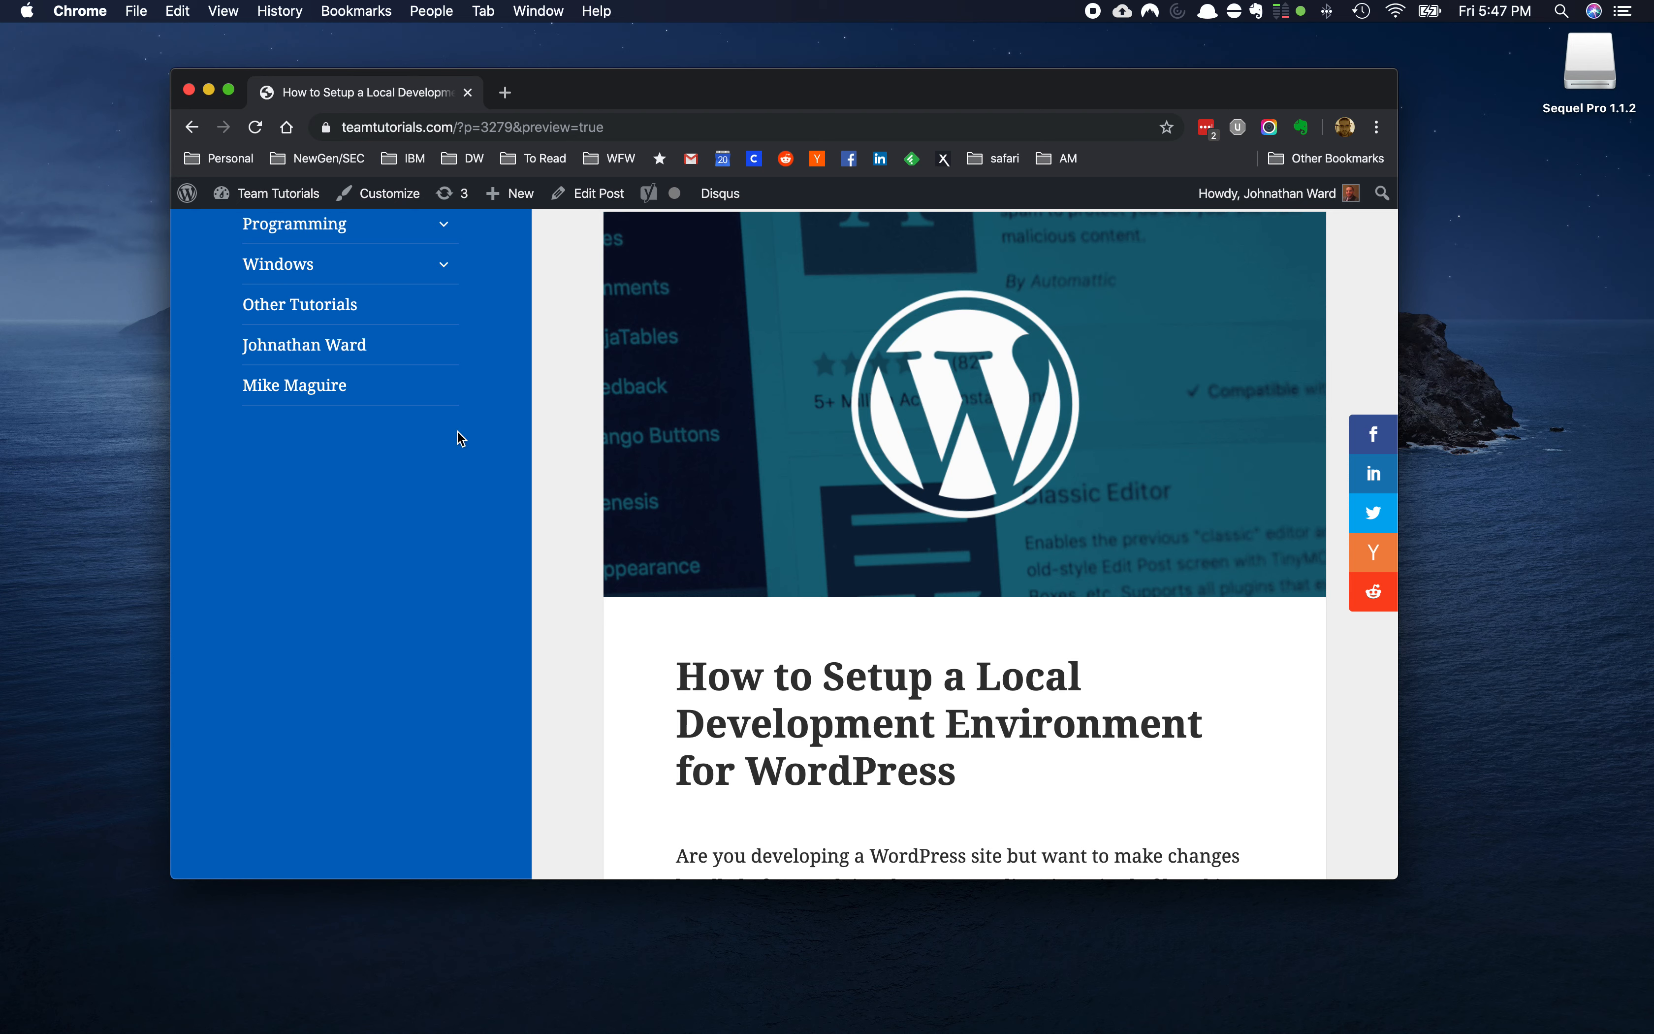
Open a new blank Chrome tab beside the WordPress local-development tutorial post
click(509, 93)
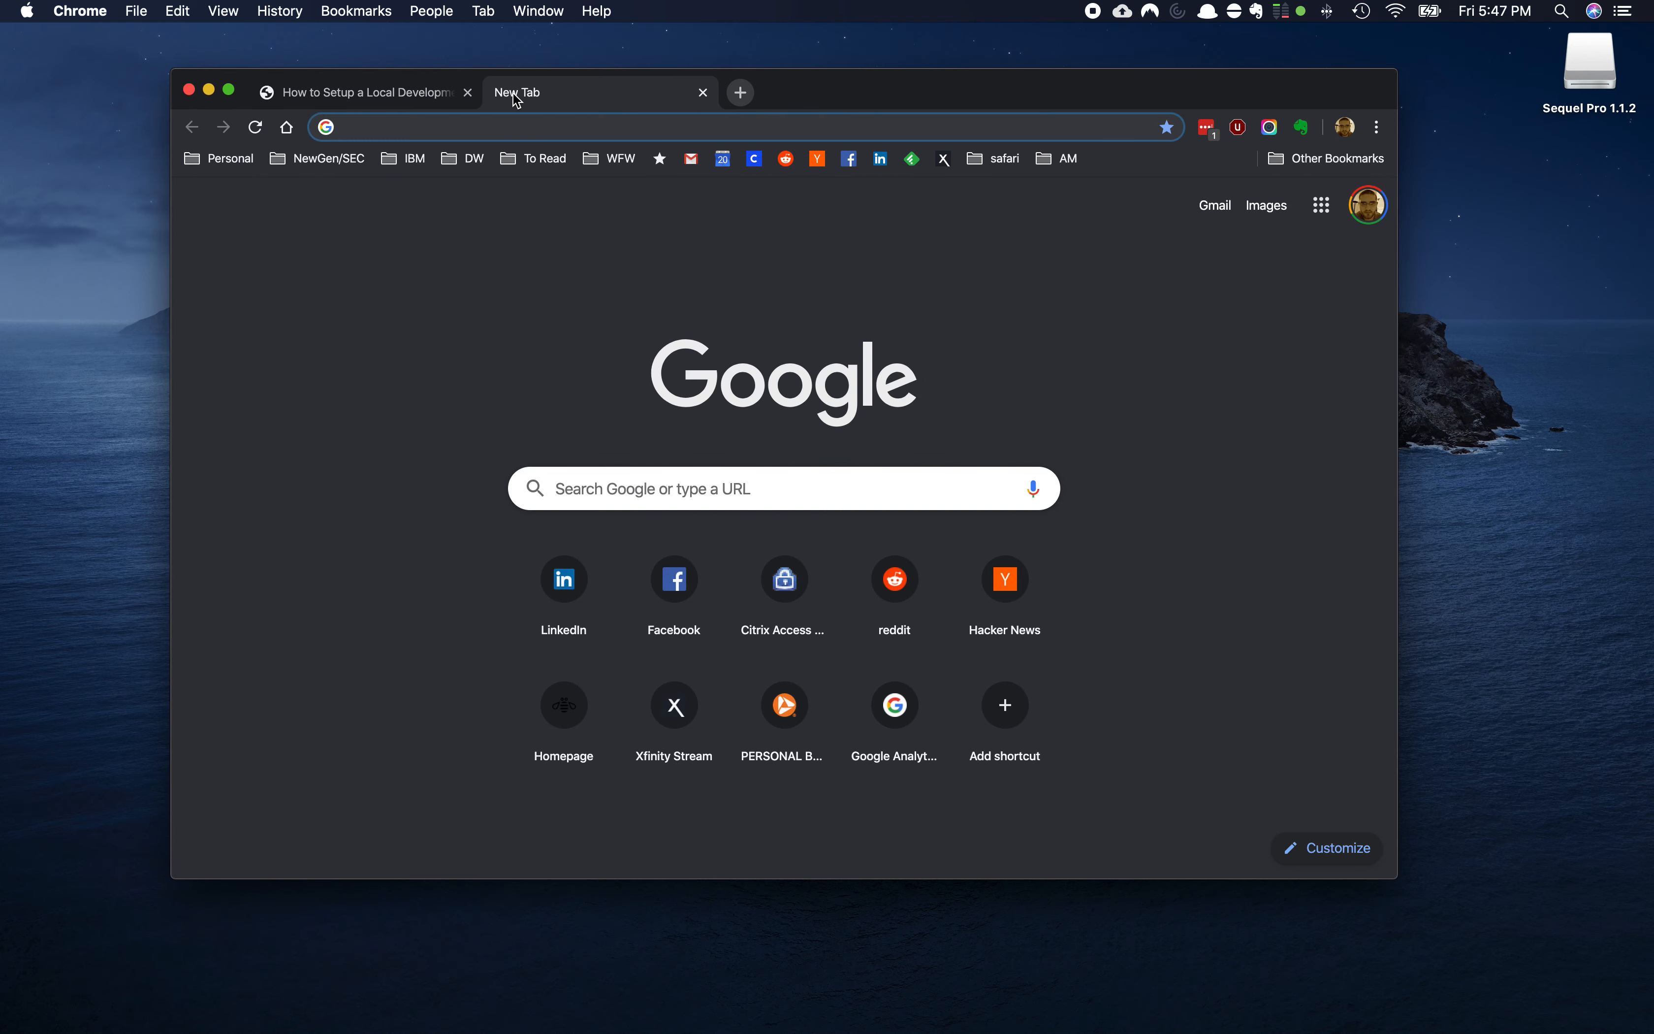
Search 'mamp', download MAMP & MAMP PRO 5.5 for macOS from mamp.info, and open the .pkg
text(mamp)
key(Return)
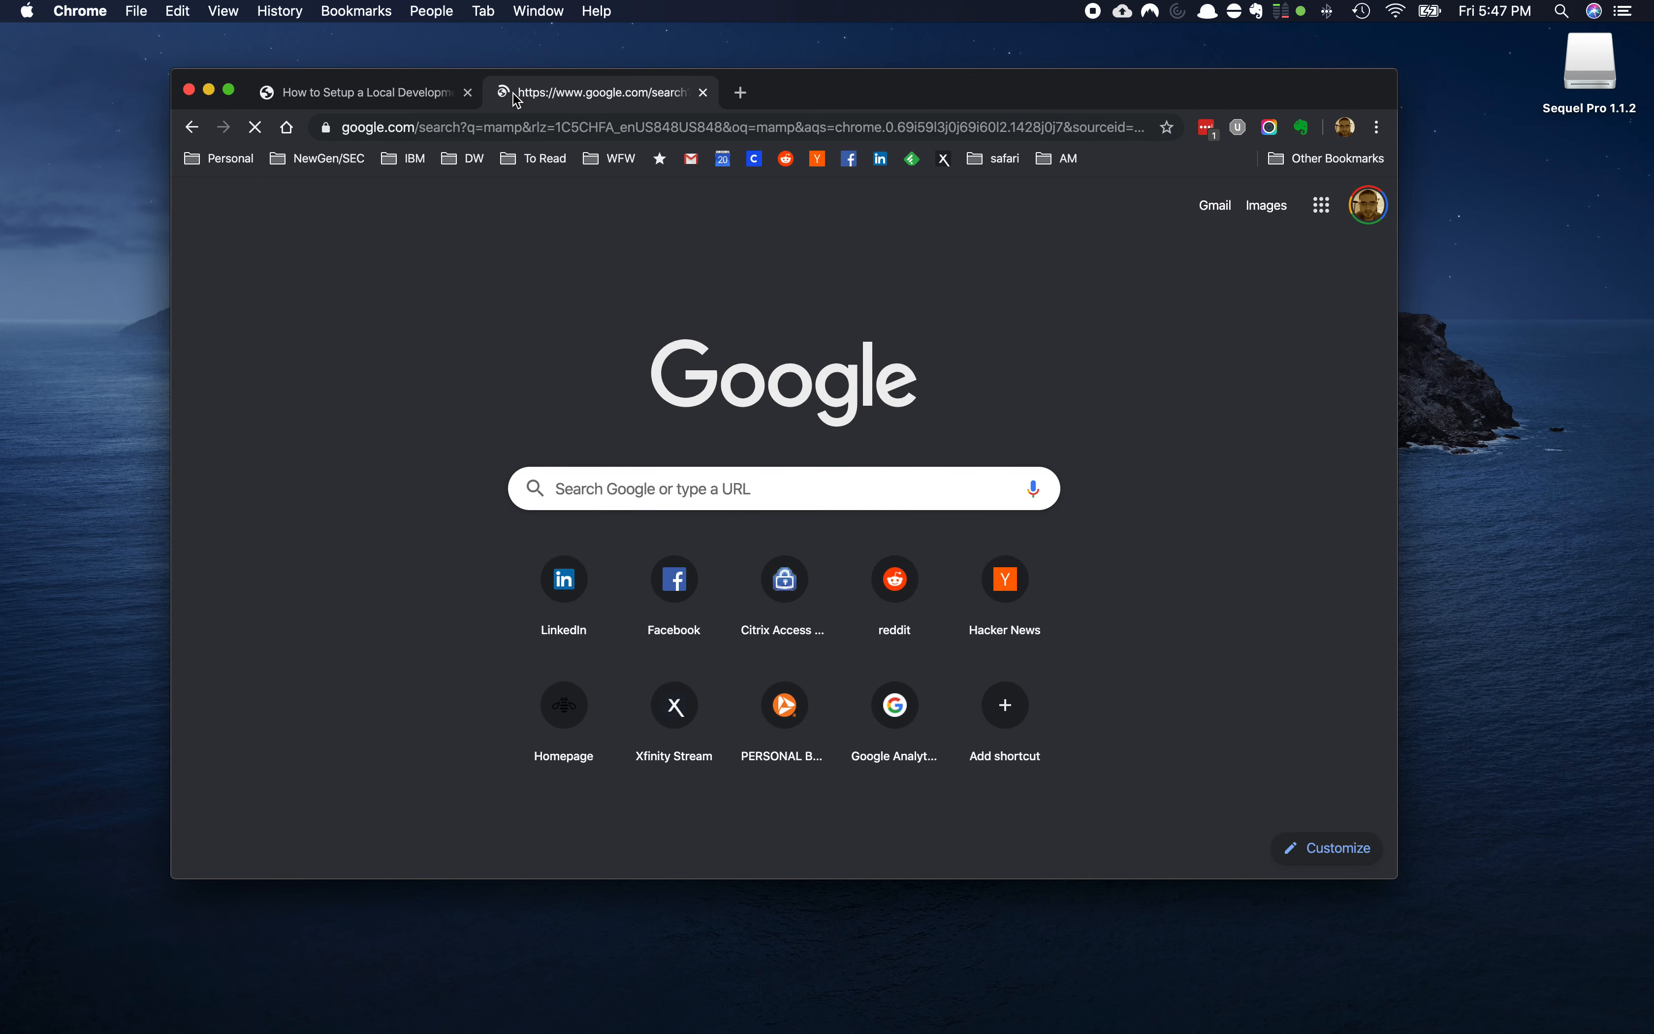
click(402, 450)
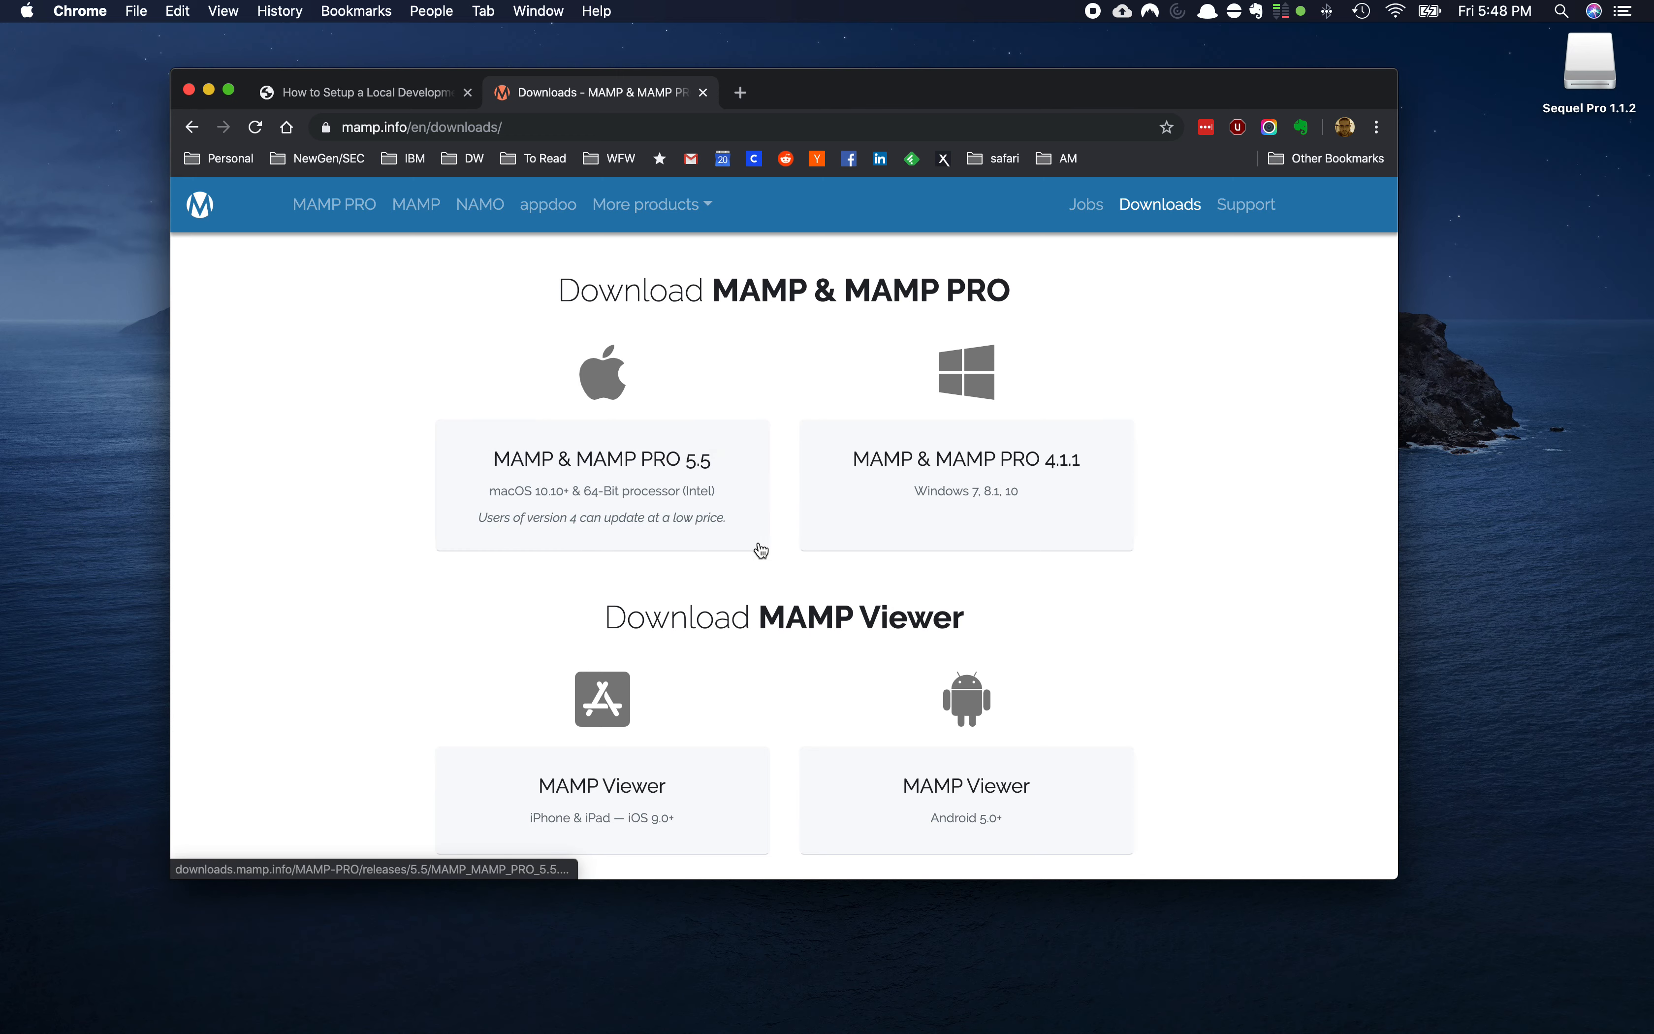
click(714, 479)
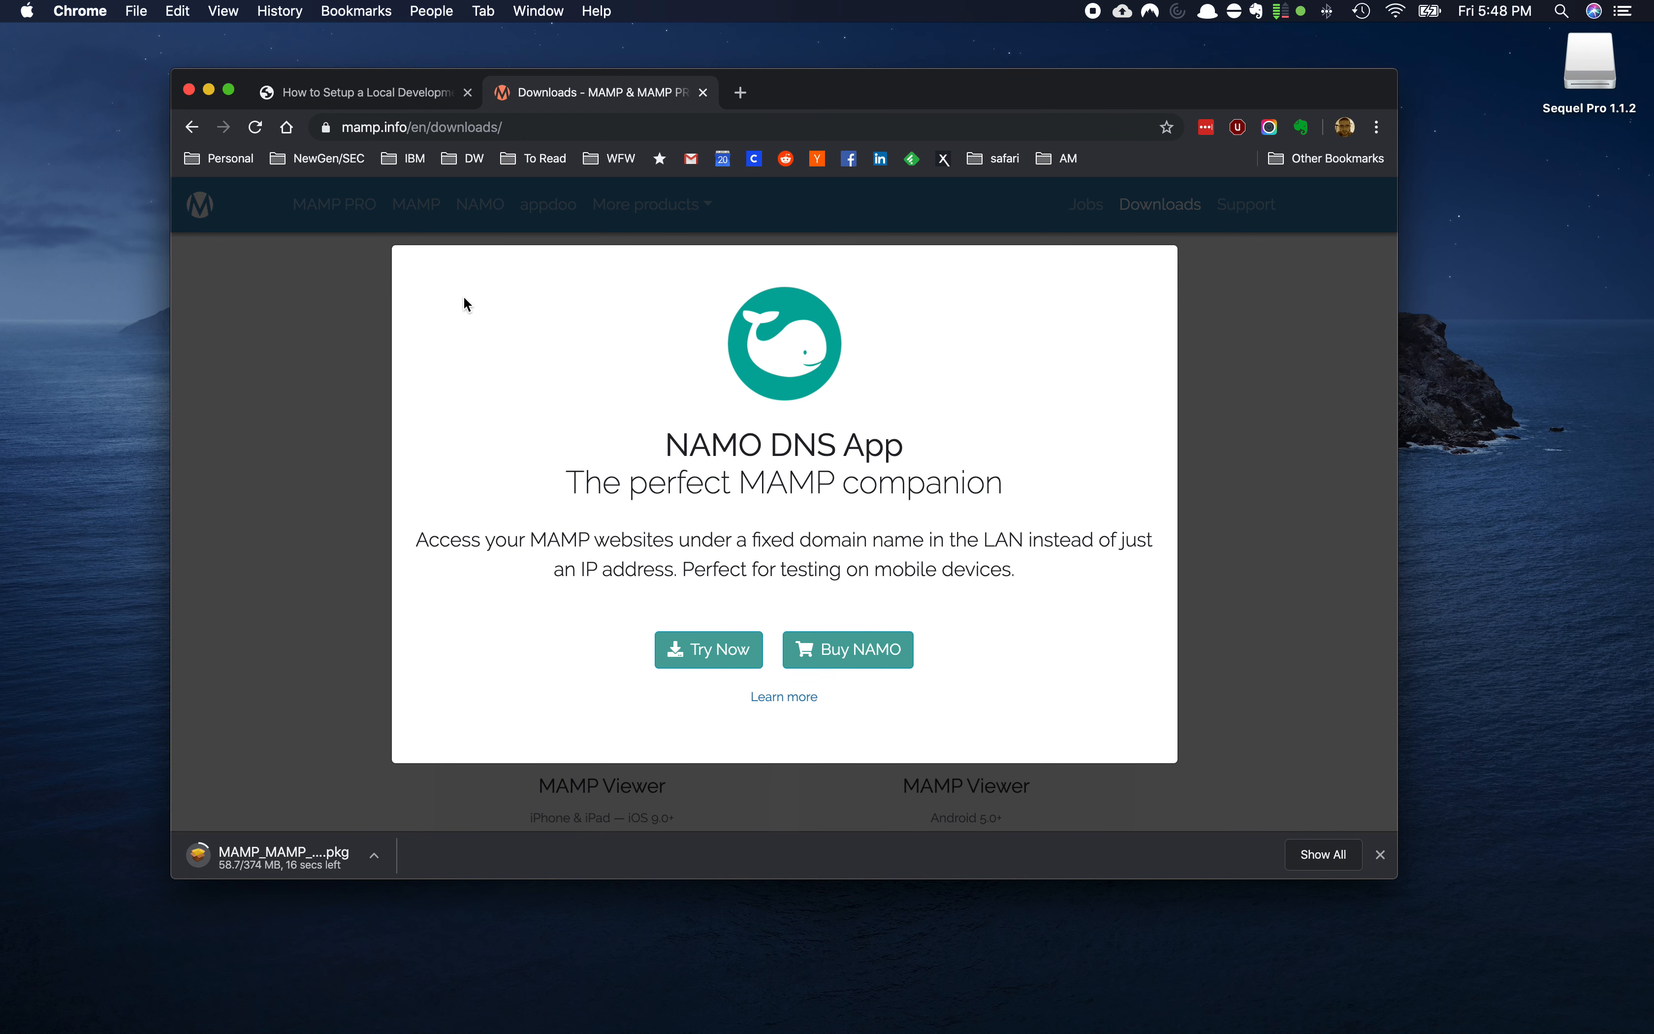
click(294, 861)
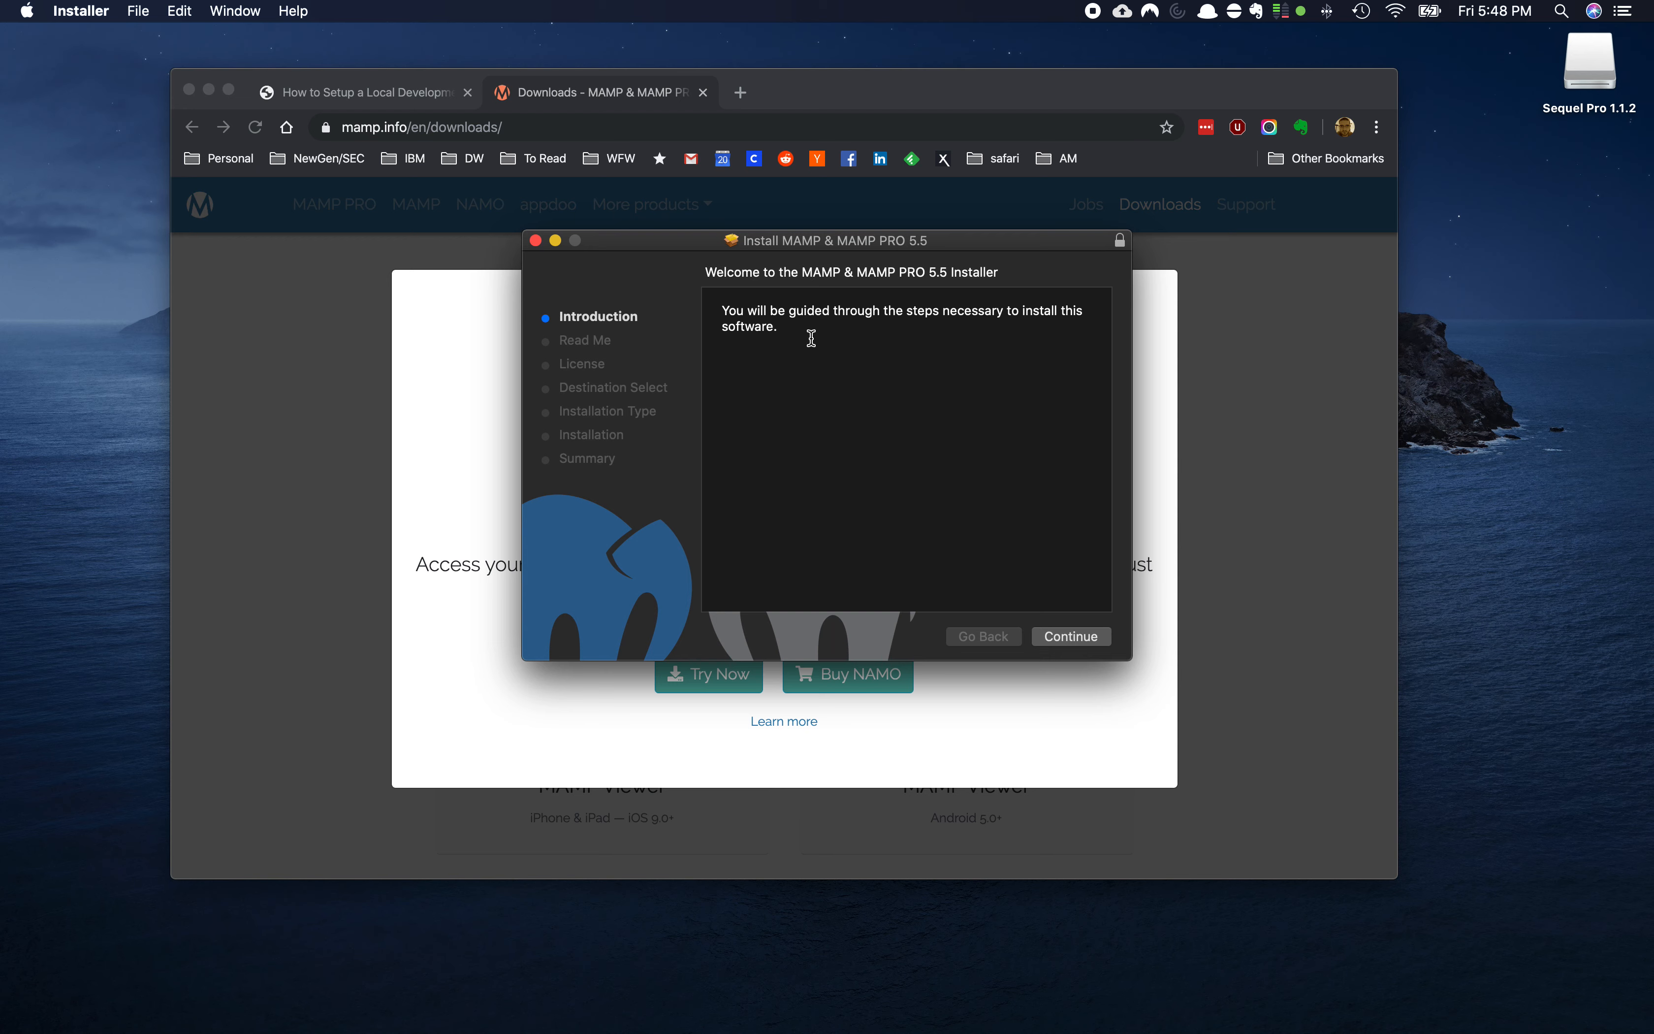
Go through the installer steps, agree to the license, and start installing on Macintosh HD
click(1078, 638)
click(1079, 638)
click(1078, 638)
click(1078, 638)
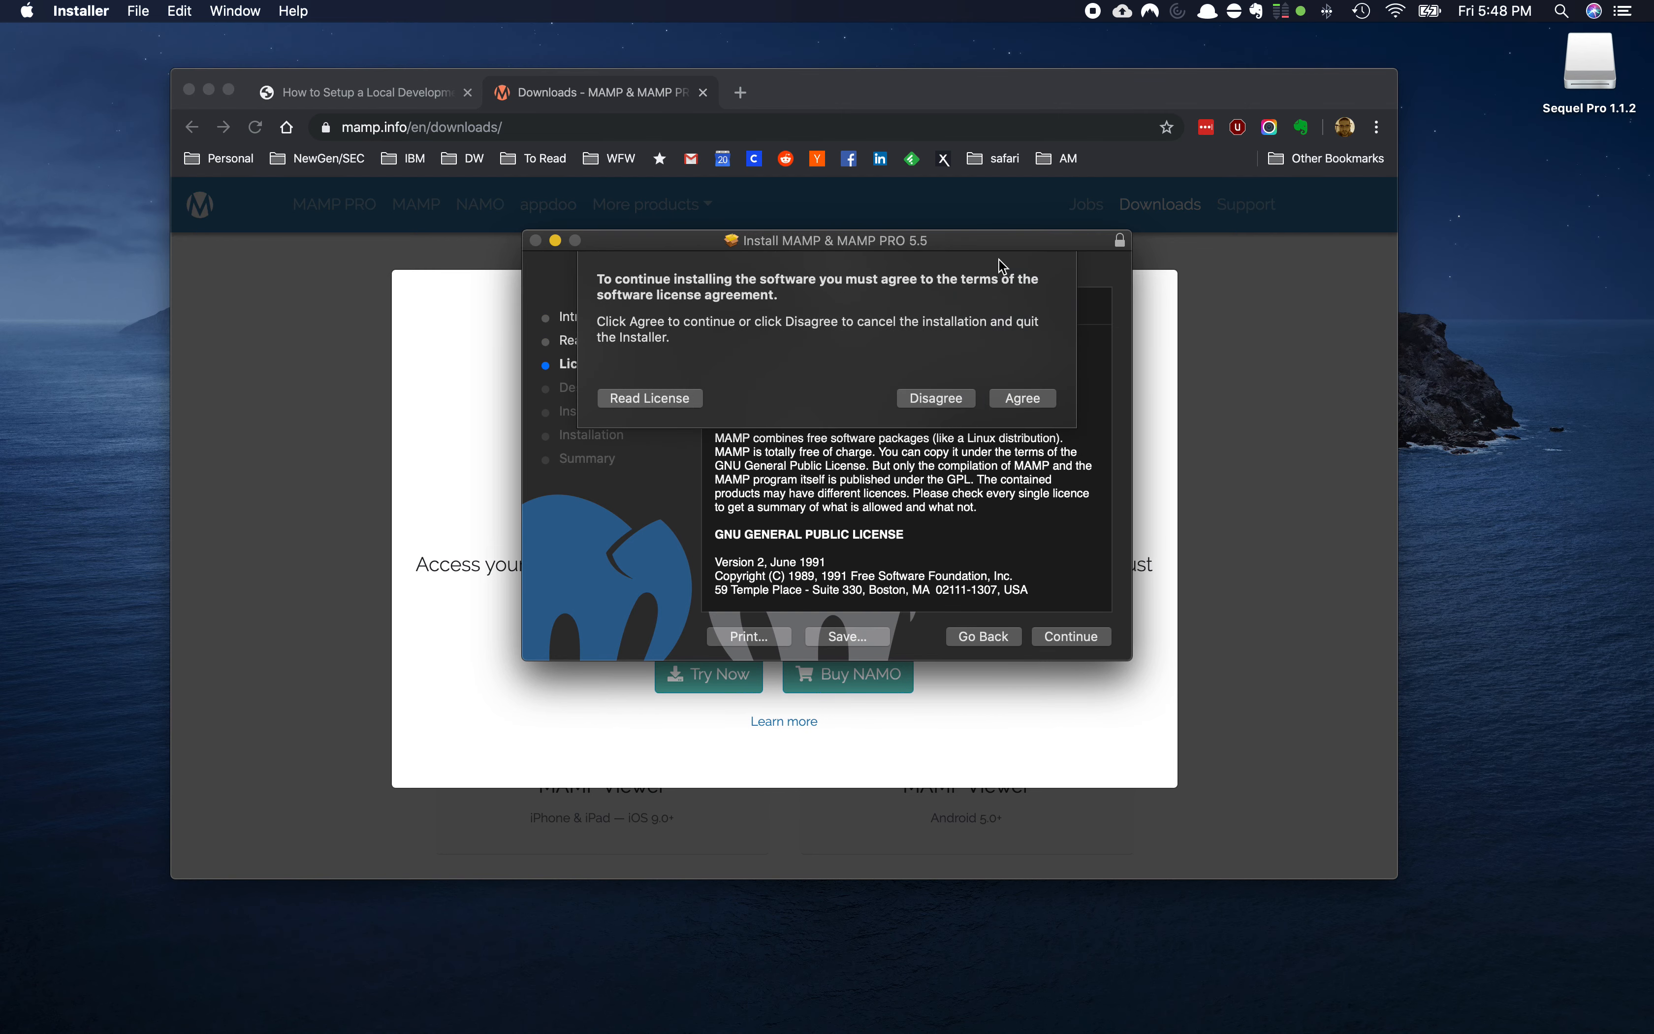
click(1003, 397)
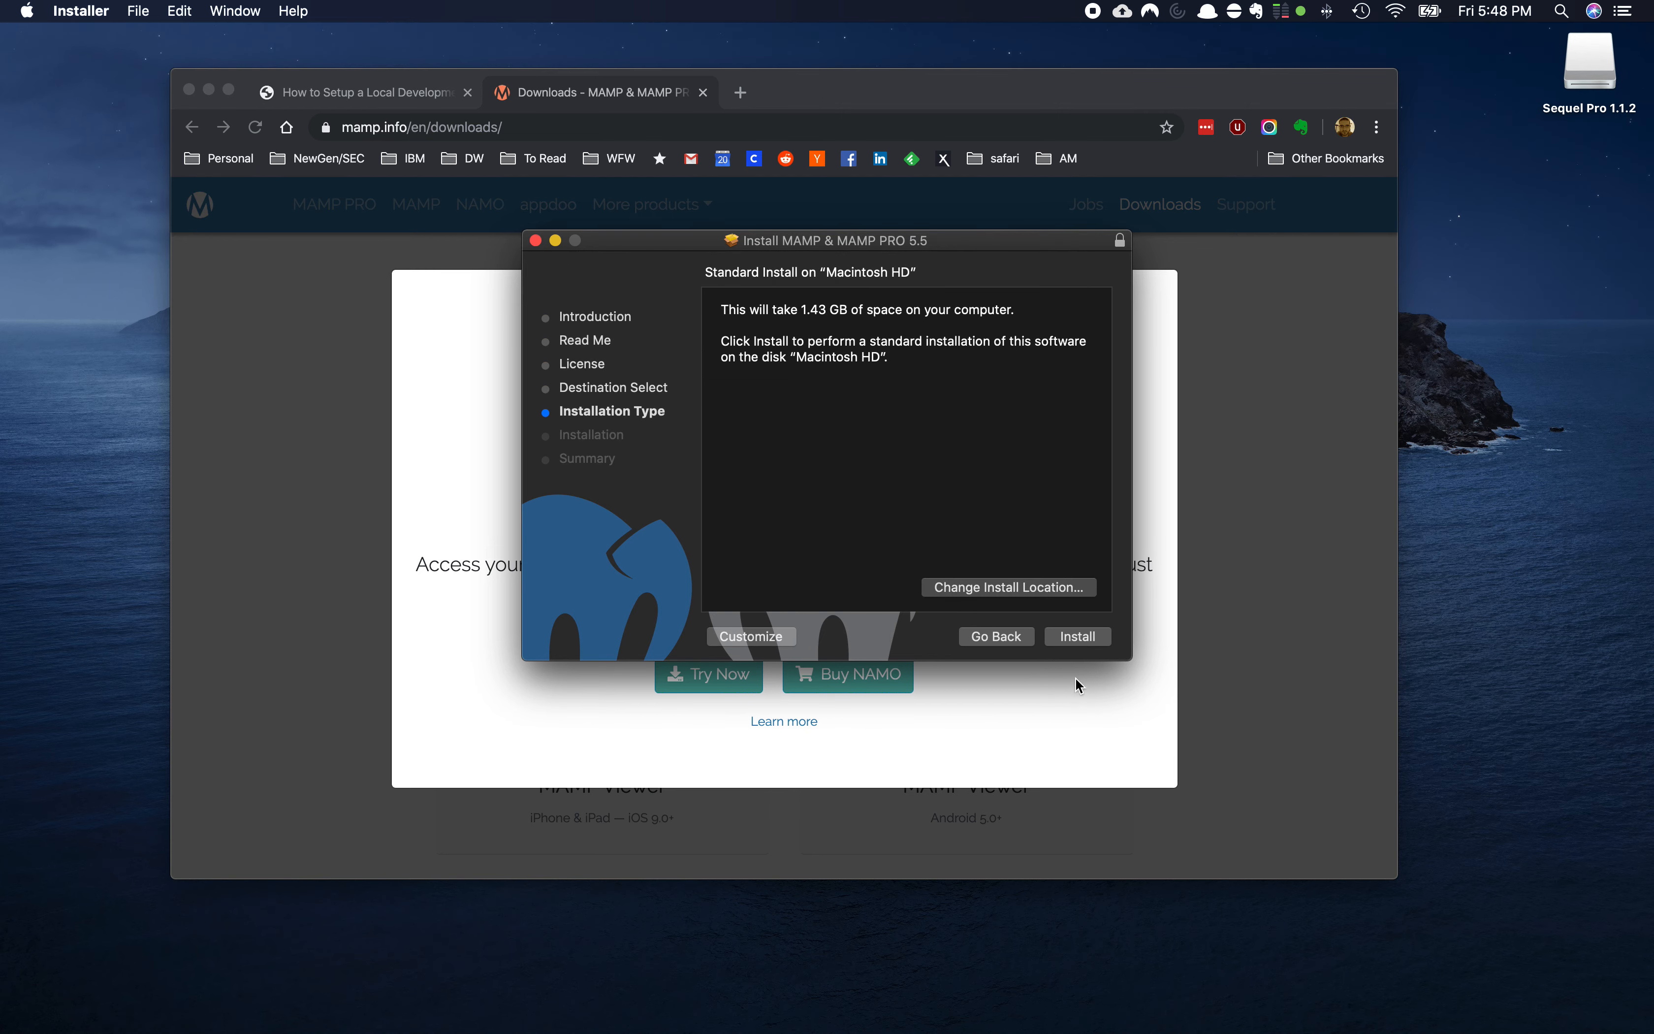
click(1078, 636)
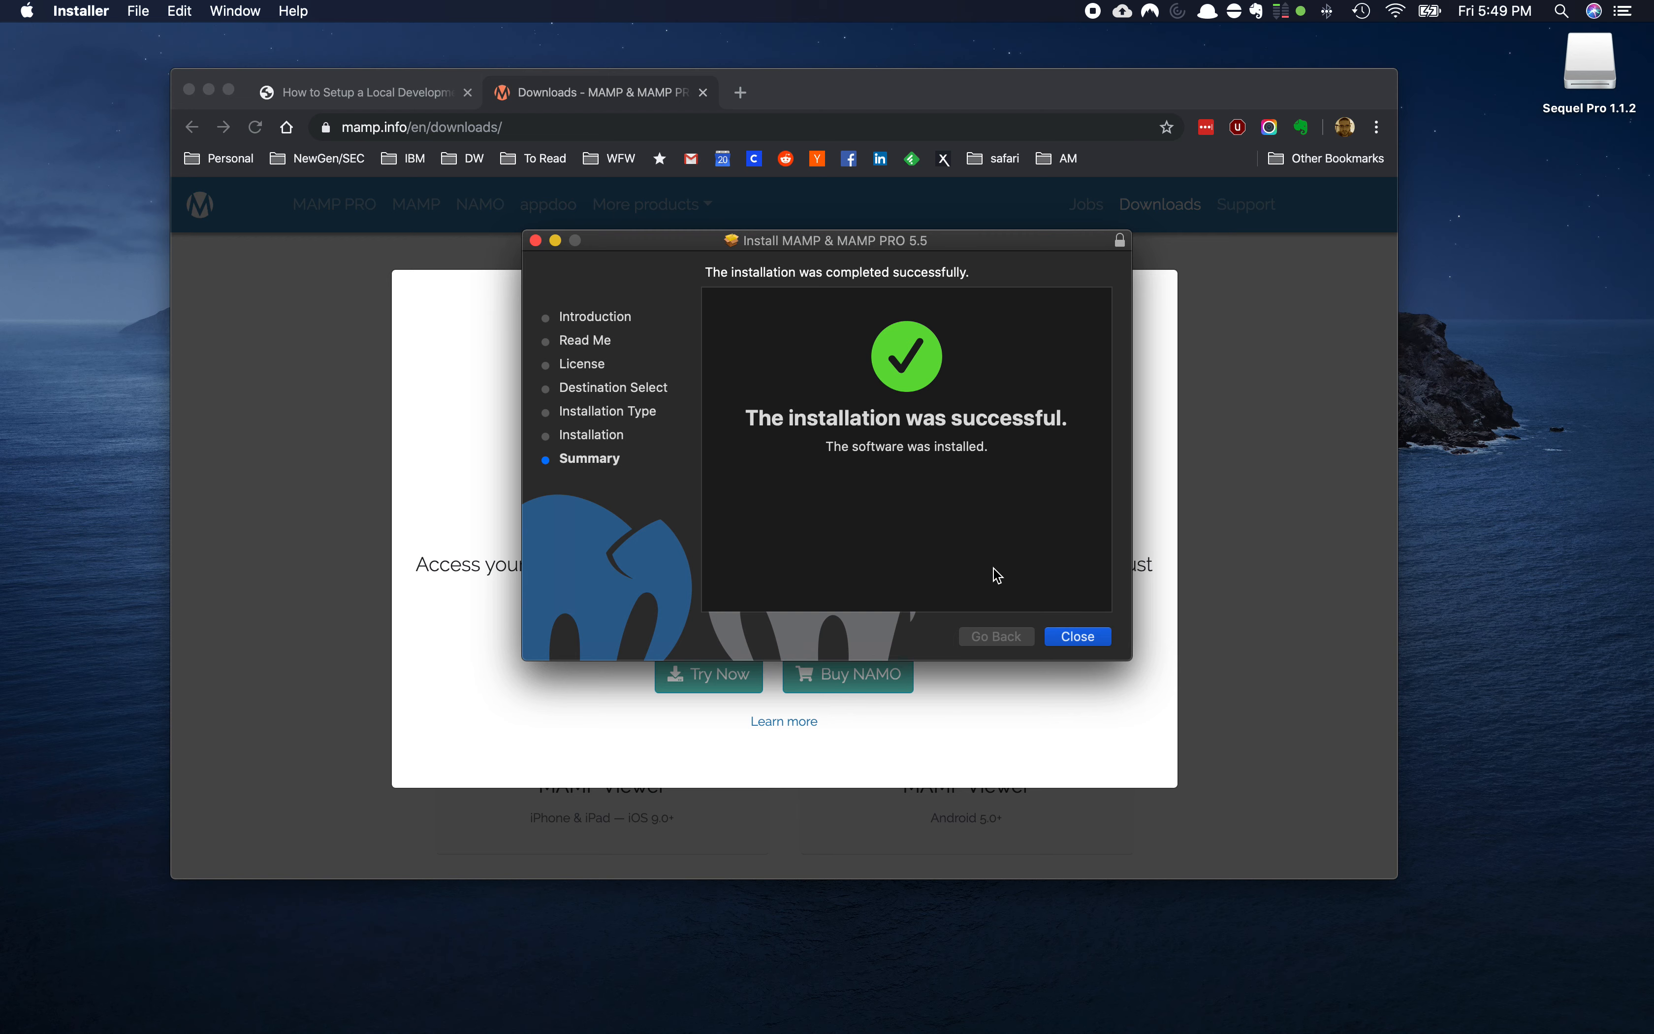
Close the finished installer and move the installer package to the Trash
click(1060, 636)
click(1058, 645)
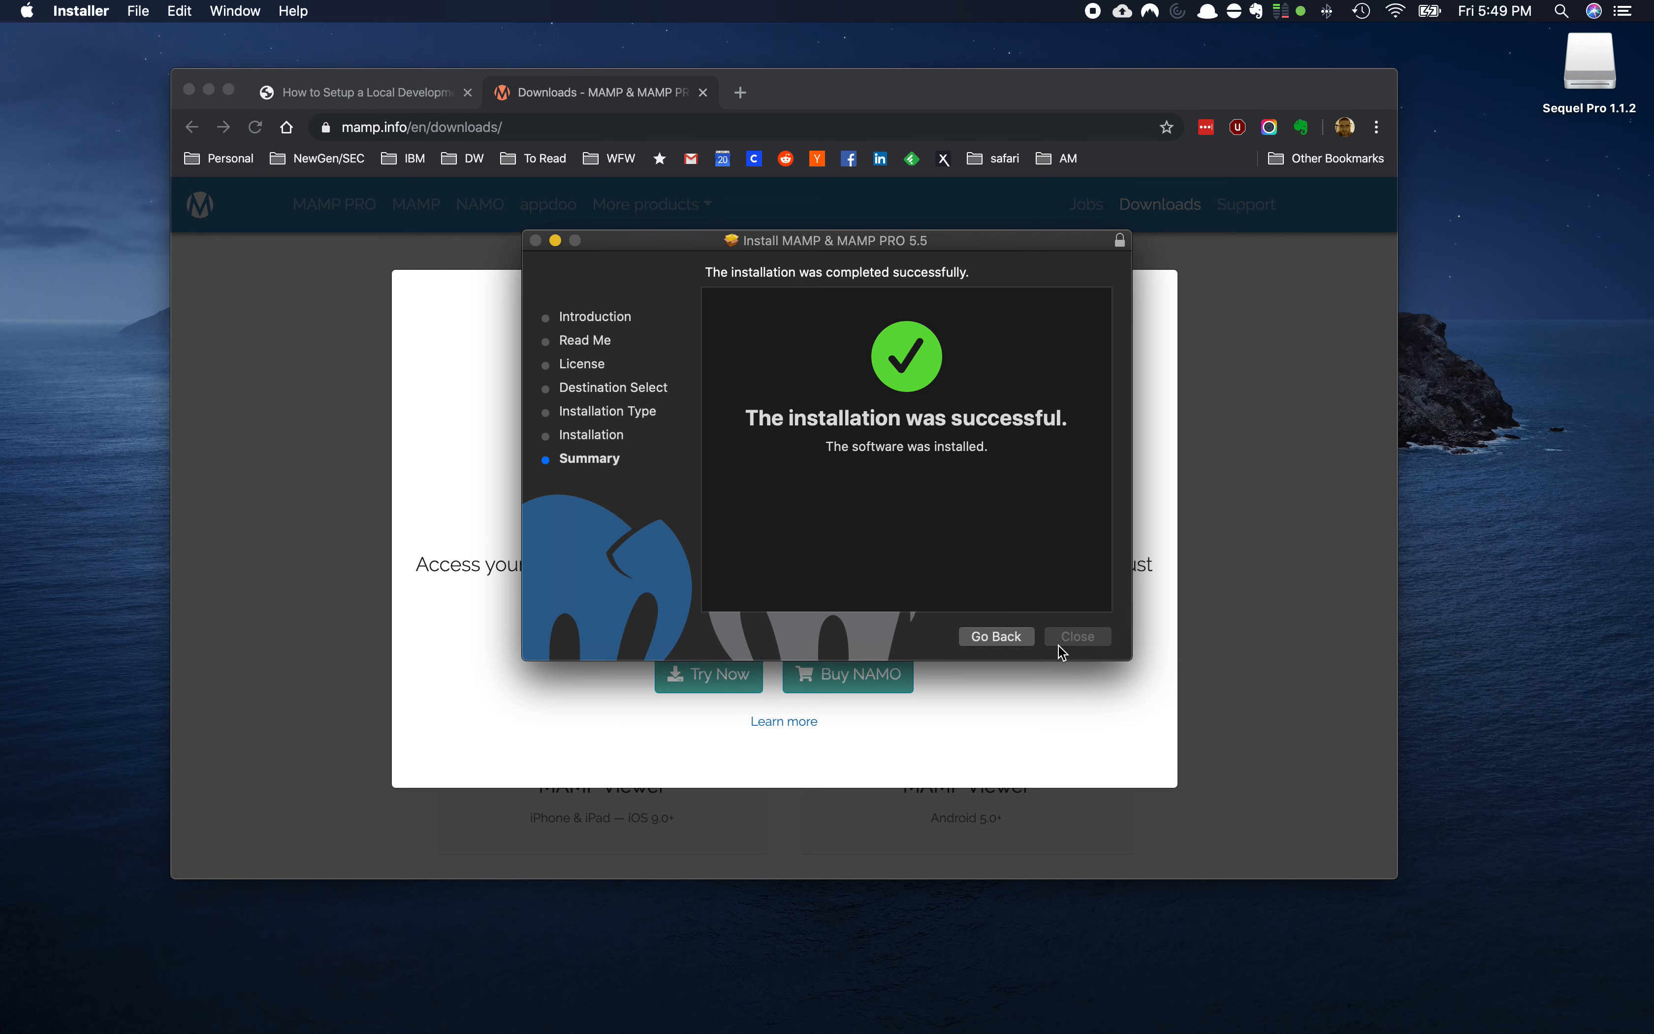
click(945, 354)
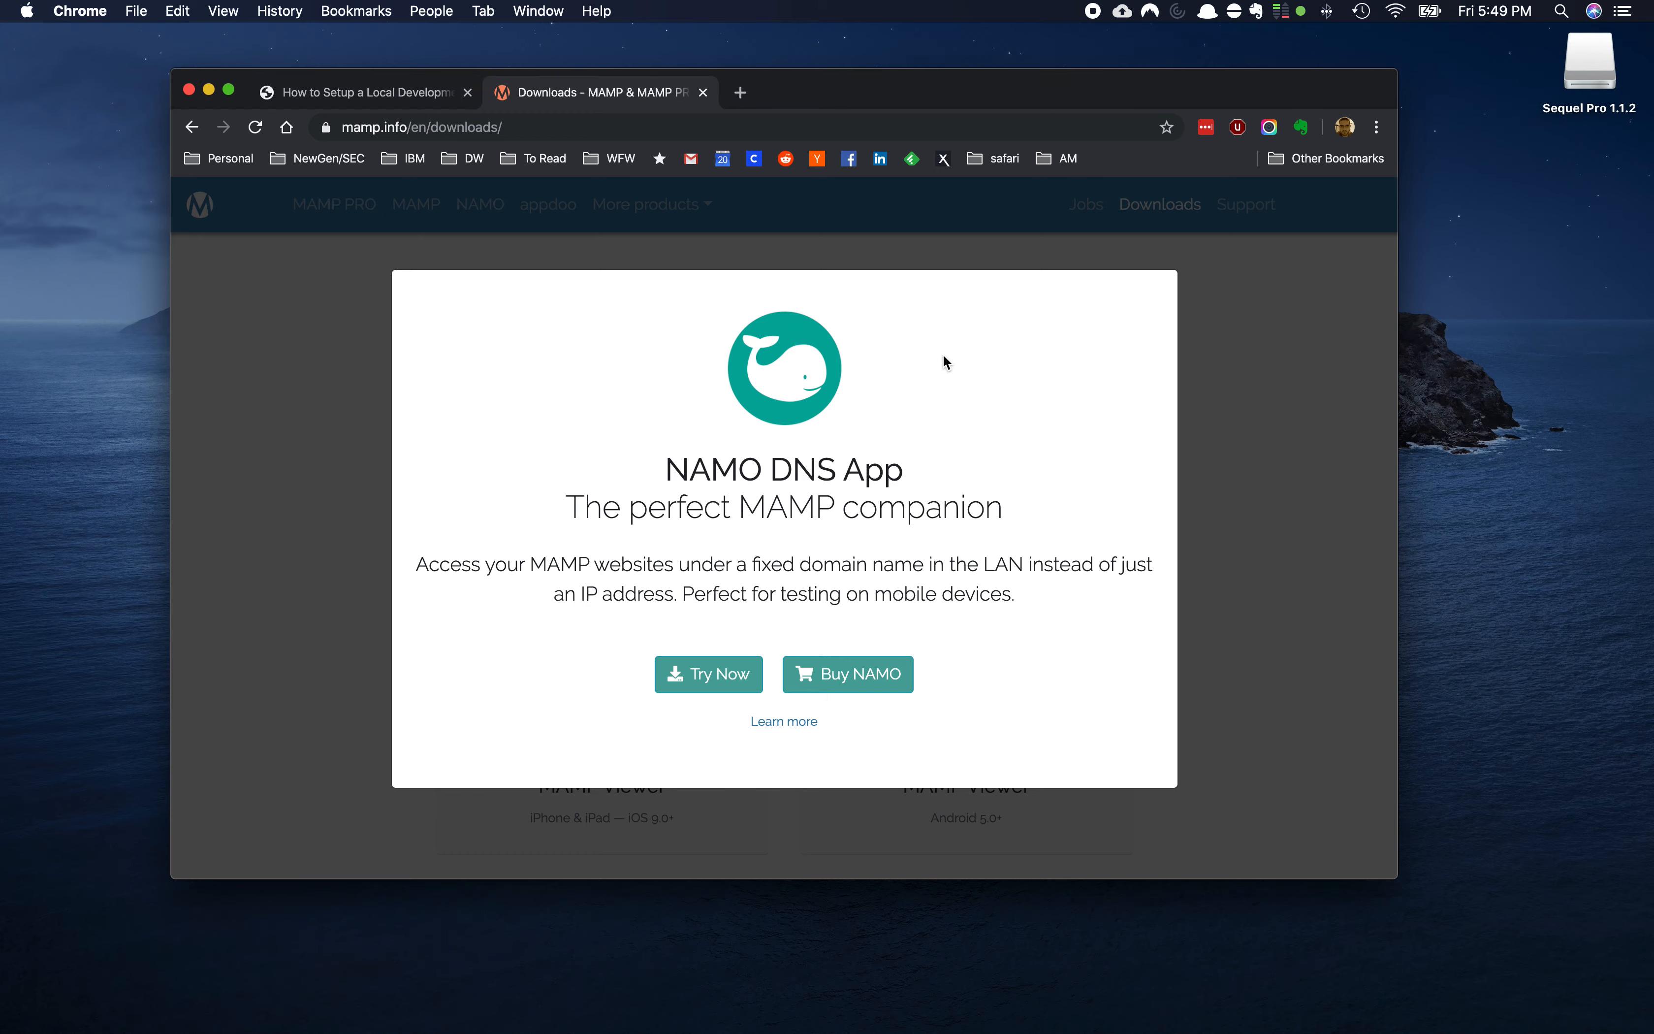
Launch the MAMP app from the MAMP folder in the Dock's Applications stack
click(1405, 992)
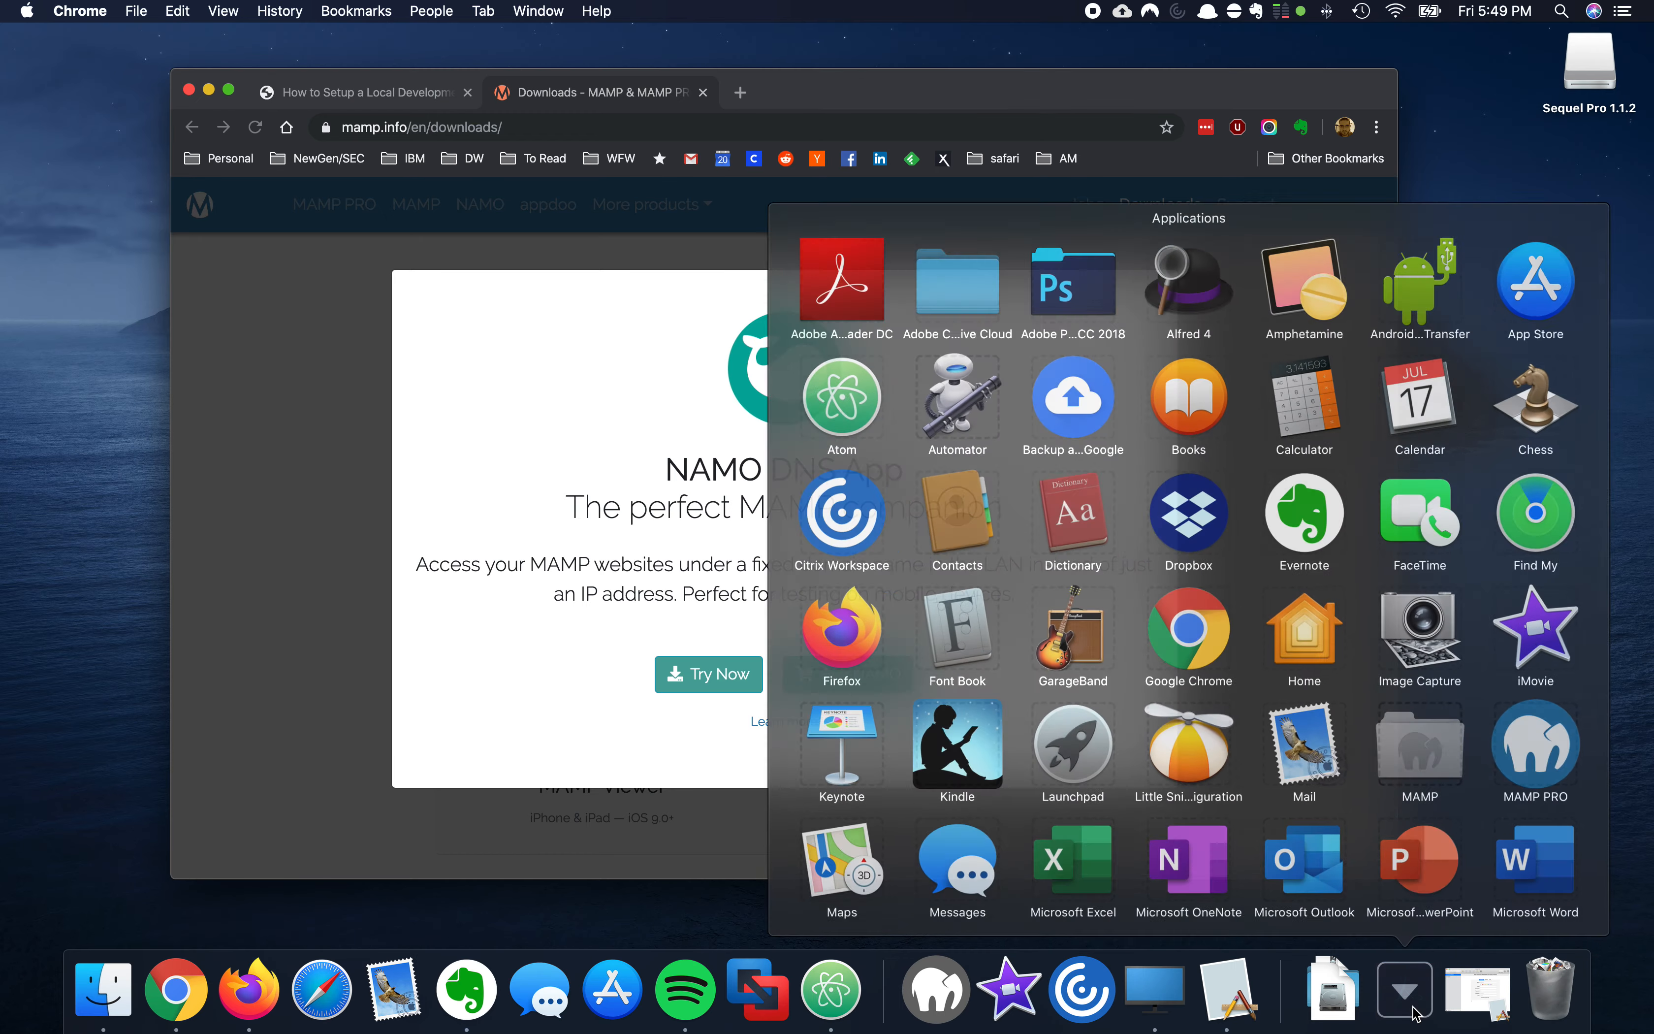
scroll(1388, 752, down, 2)
scroll(1388, 753, up, 2)
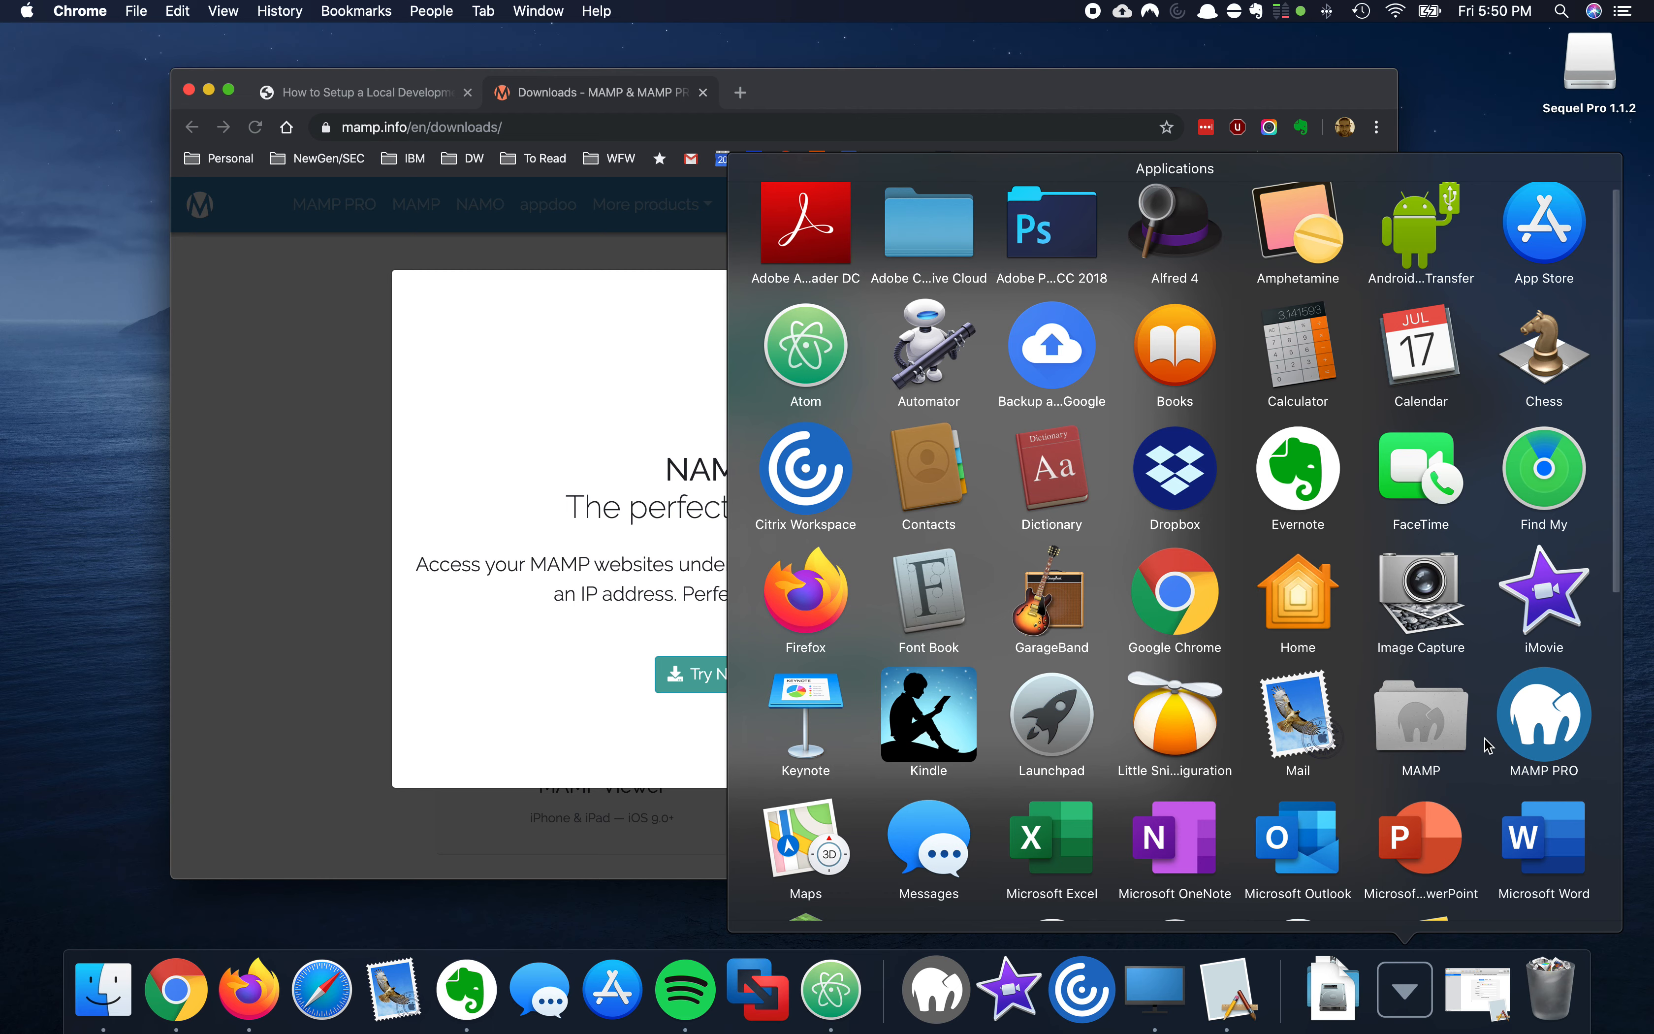
click(1442, 747)
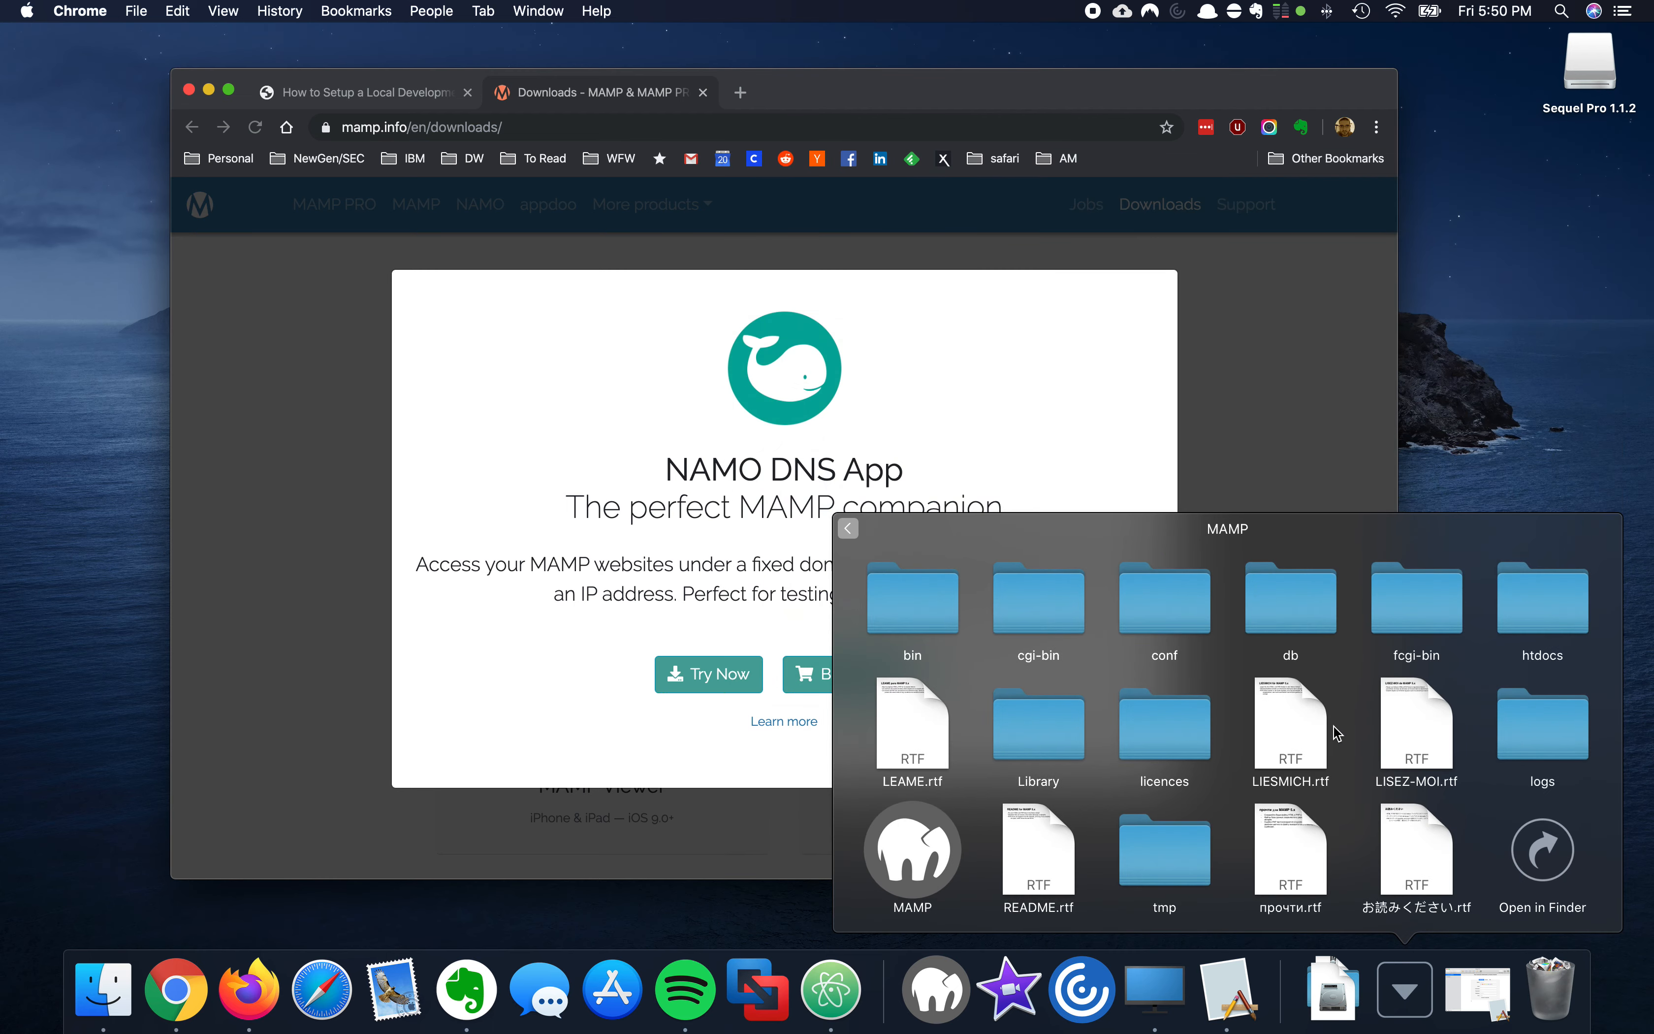
click(898, 858)
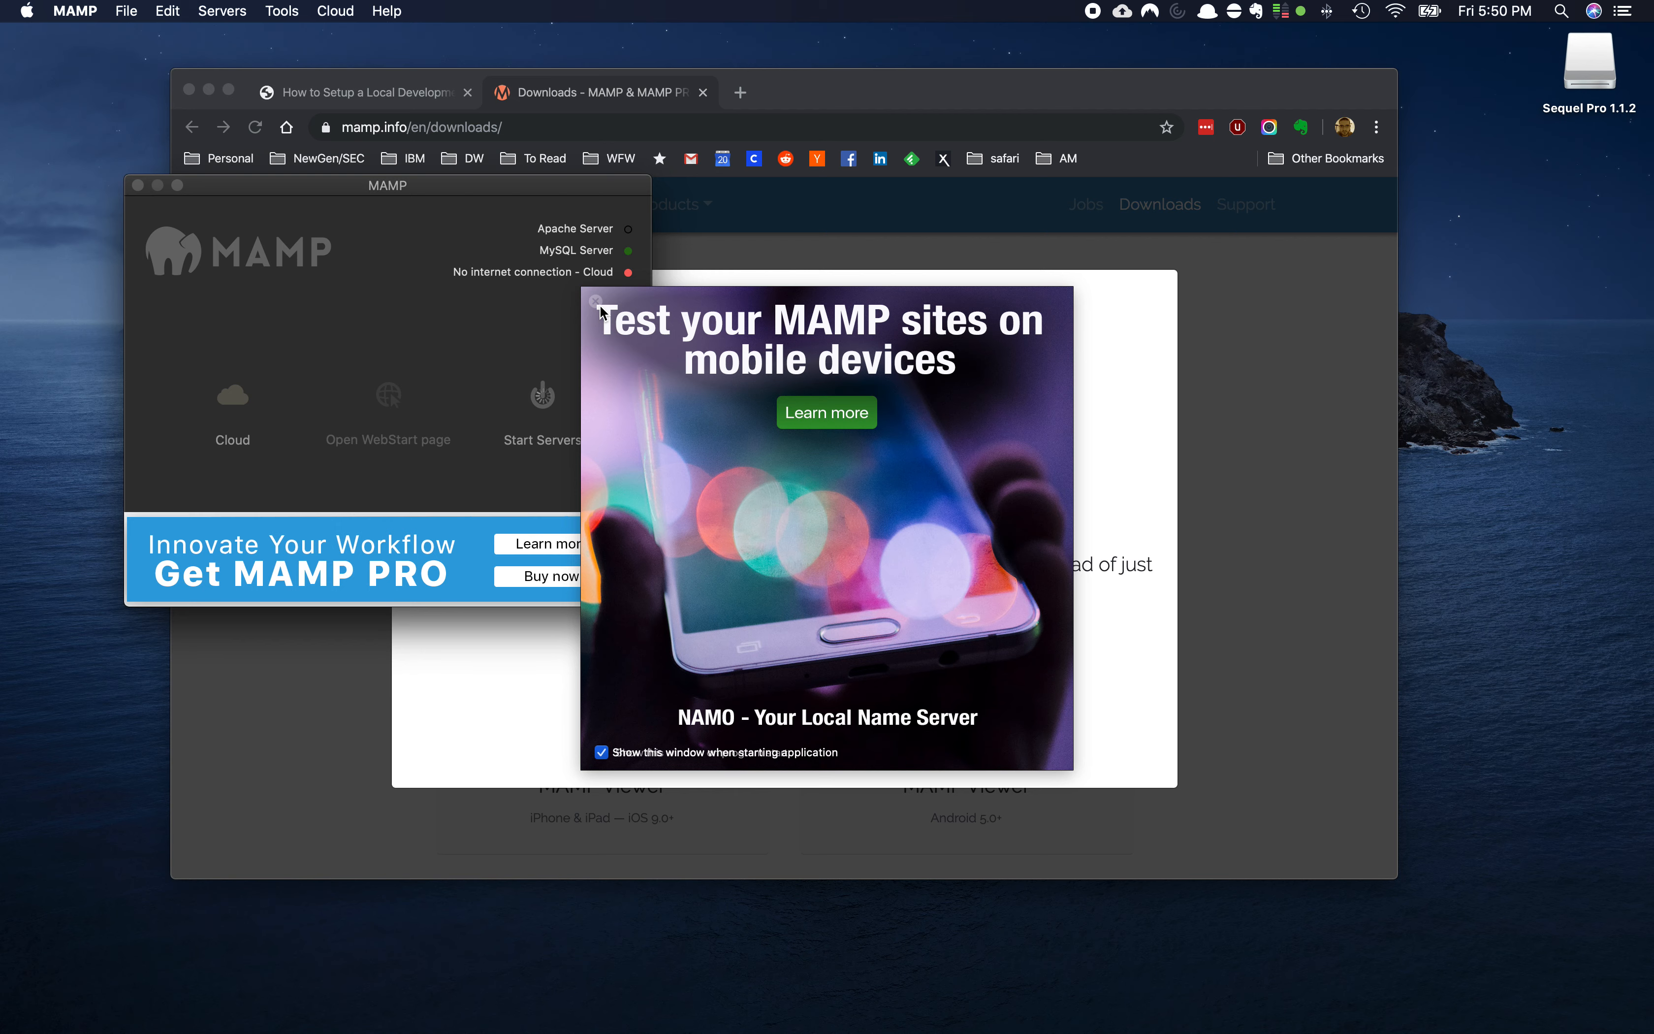
Dismiss the NAMO promotion, shift the MAMP window left, and open a new Chrome tab
click(599, 307)
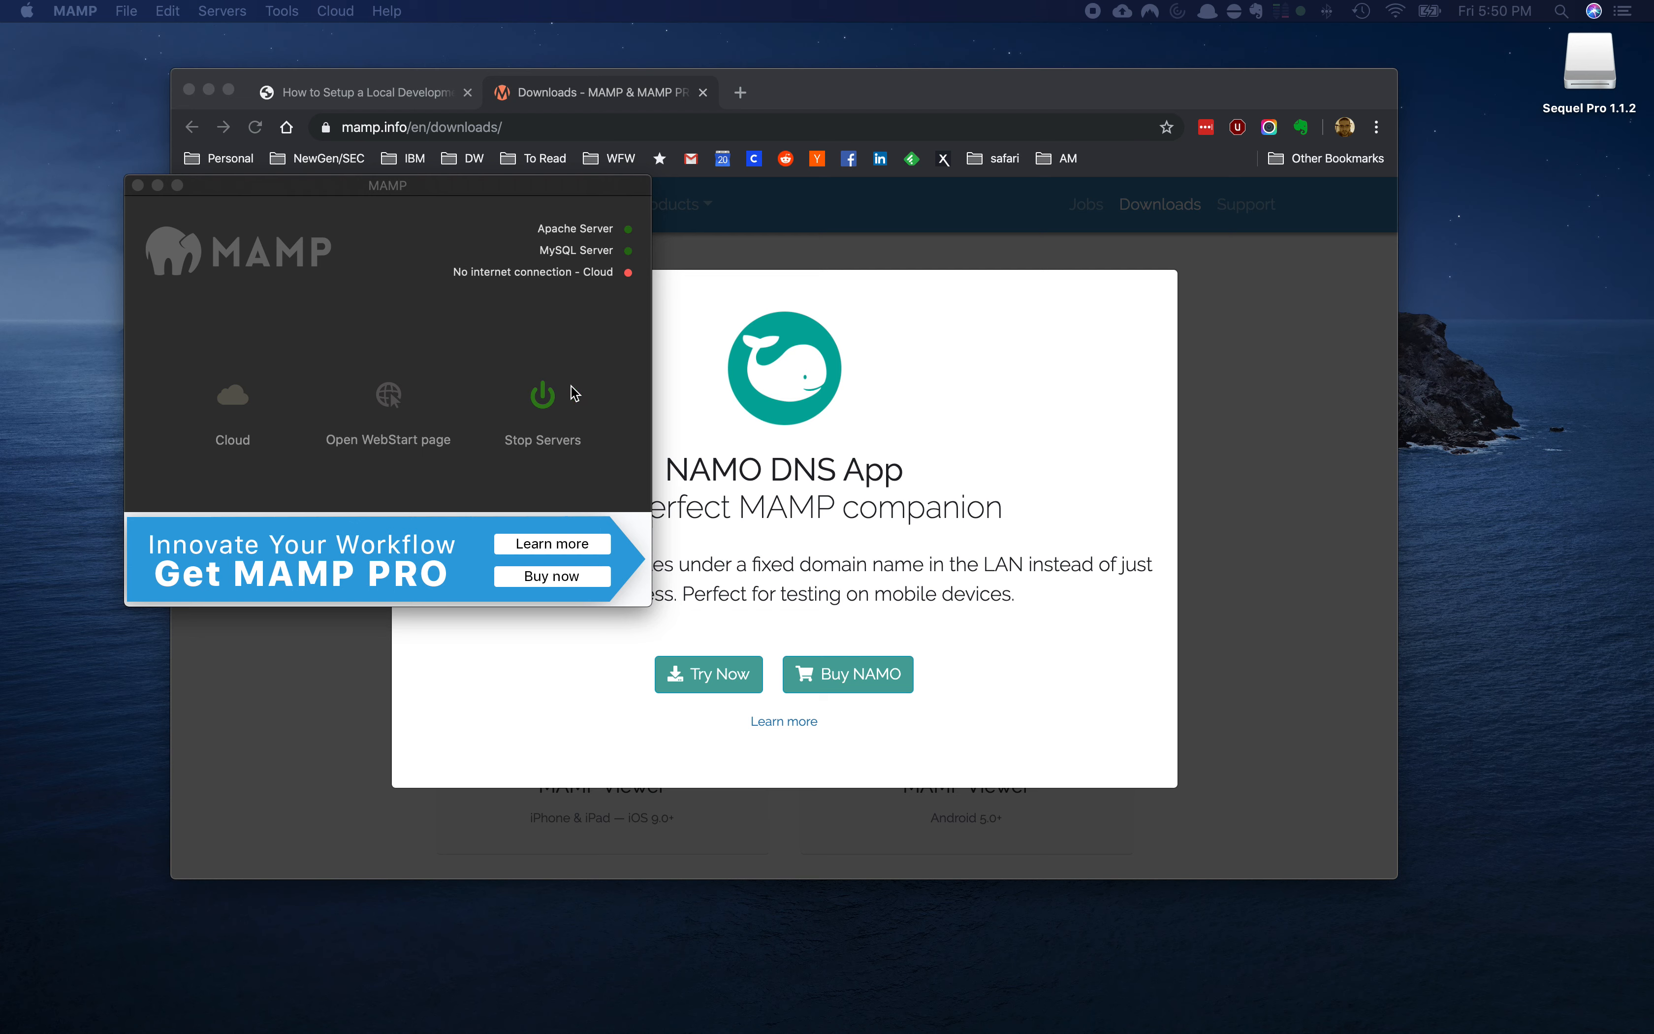
drag(524, 192, 491, 192)
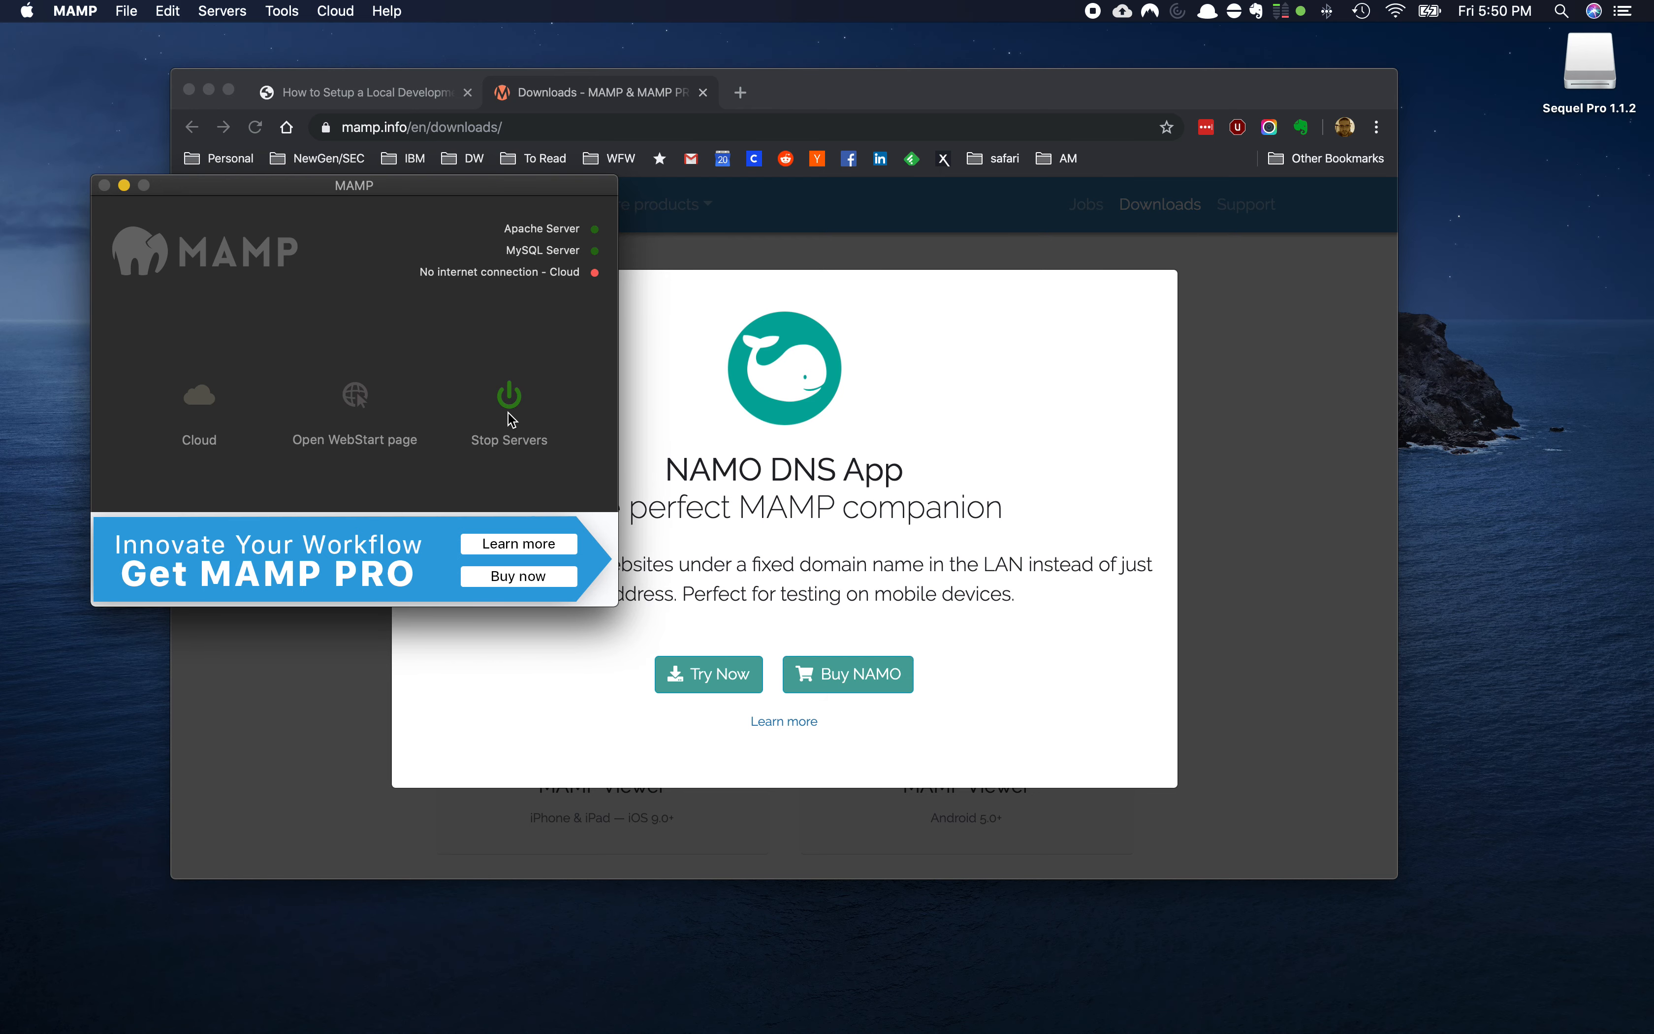
click(740, 92)
Load the MAMP start page at localhost:8888, then bring the MAMP window forward
text(localhost:8888/MAMP/?language=English)
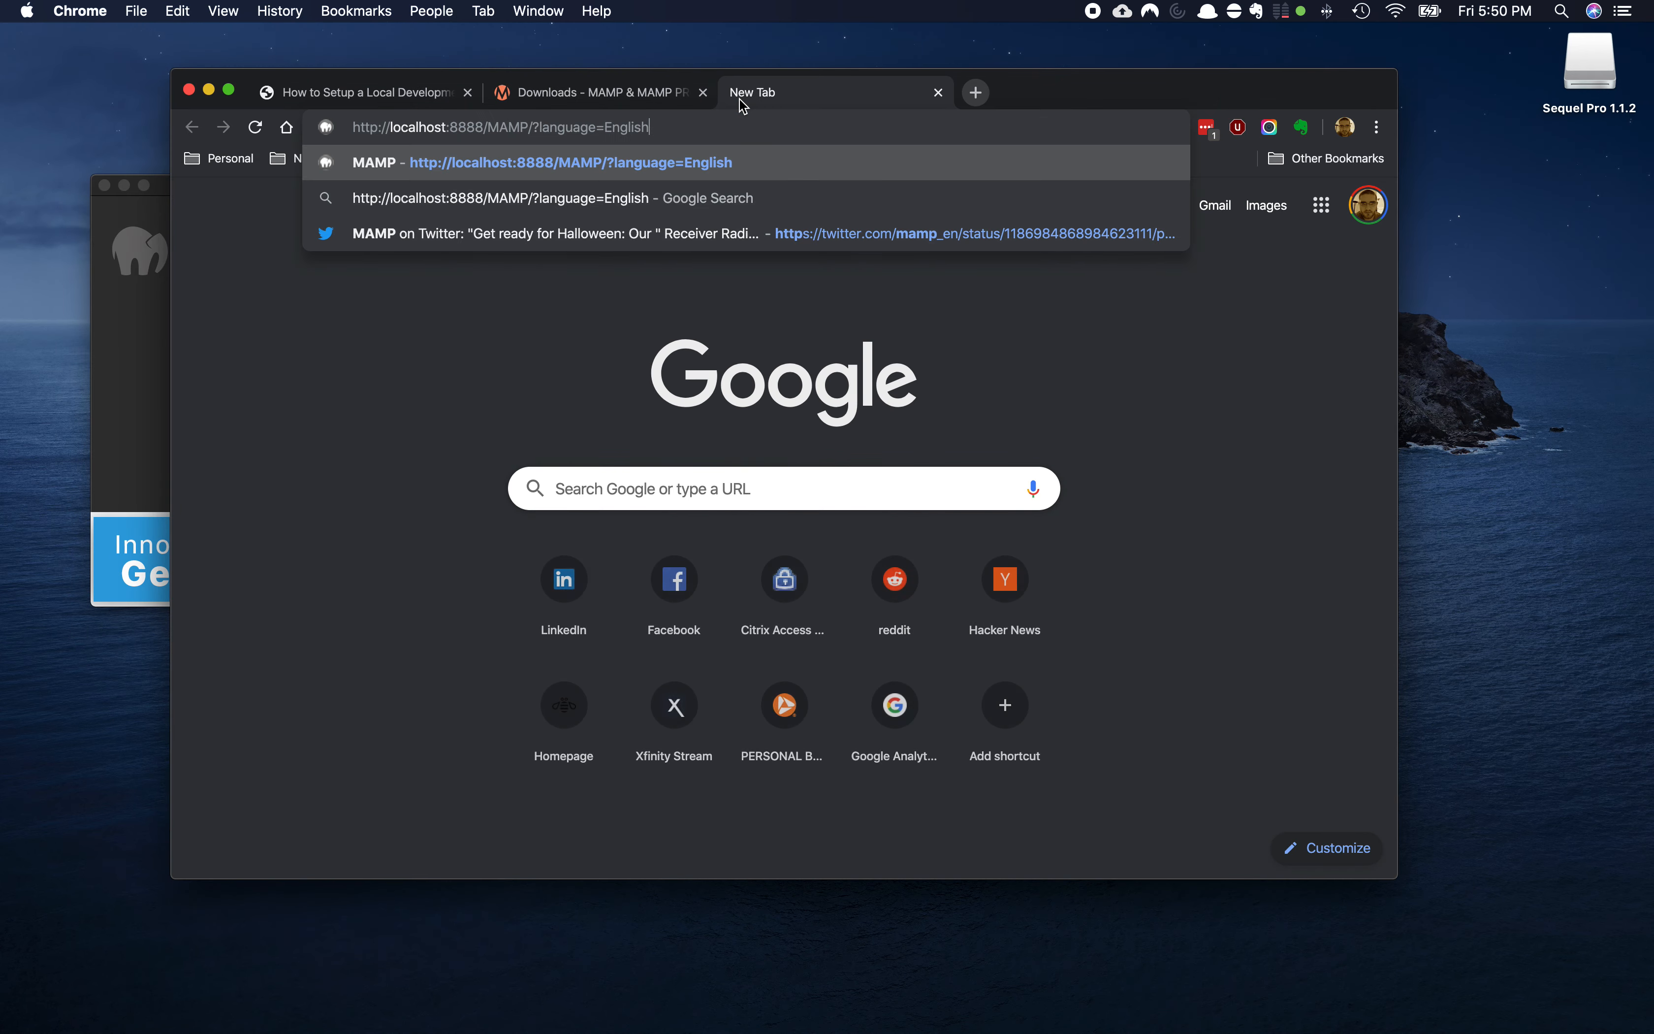
key(Return)
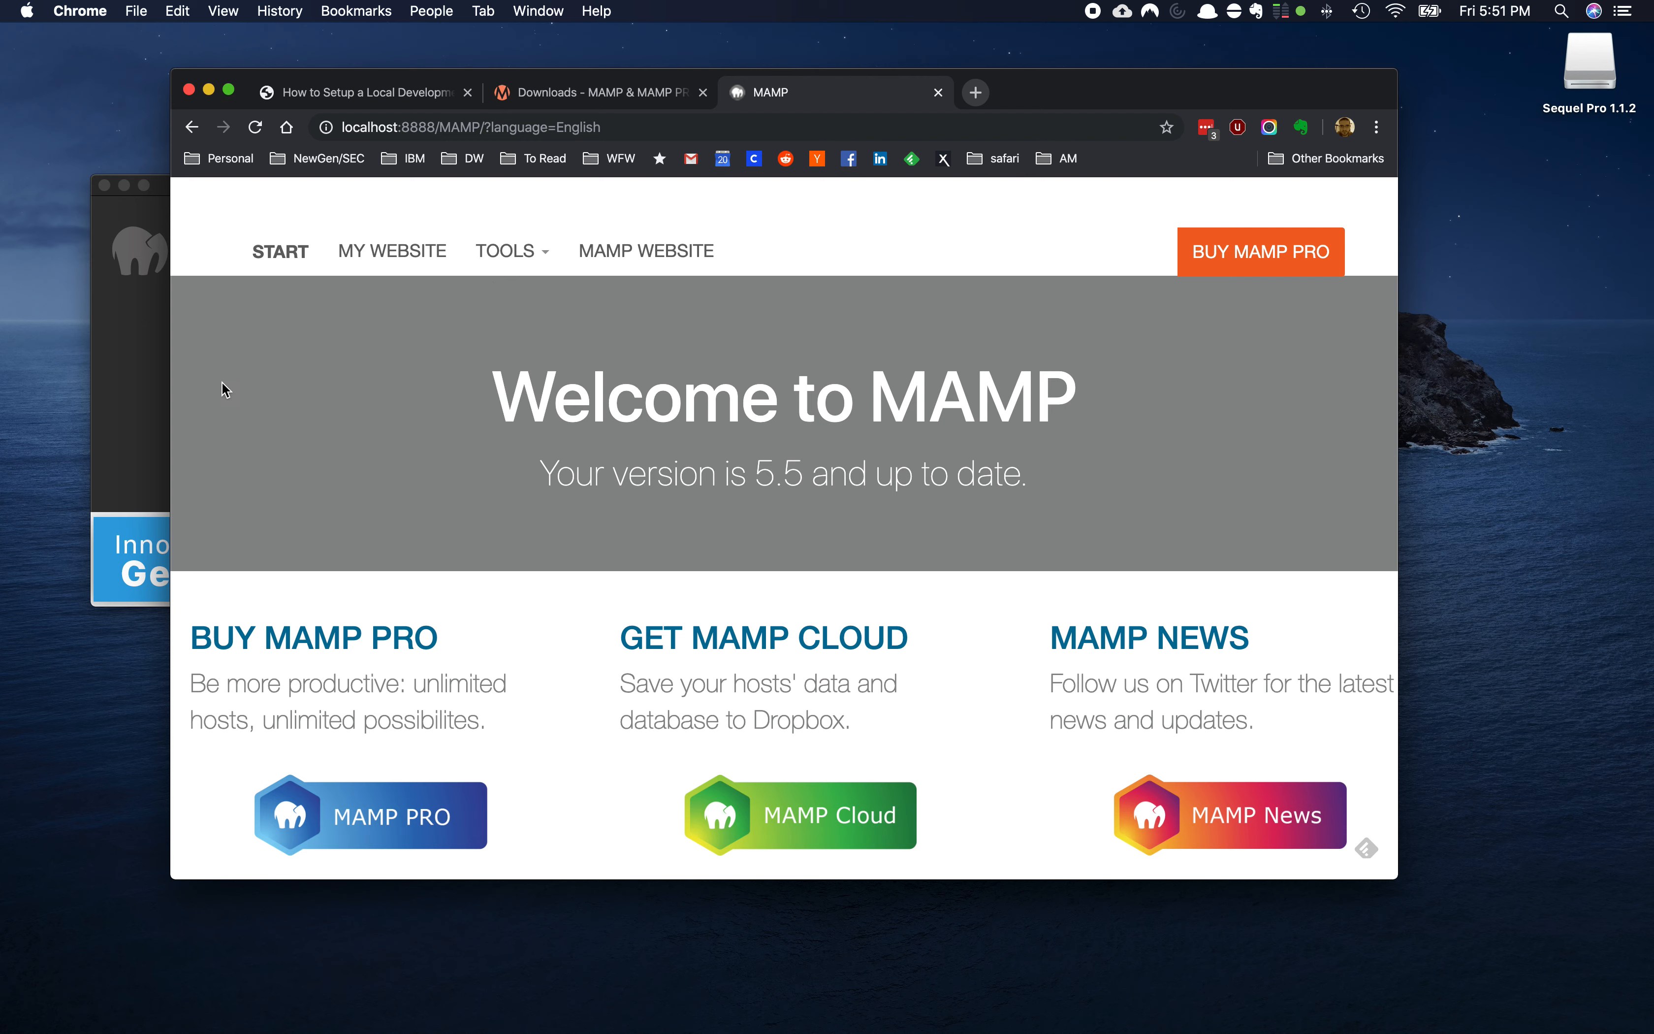
click(127, 386)
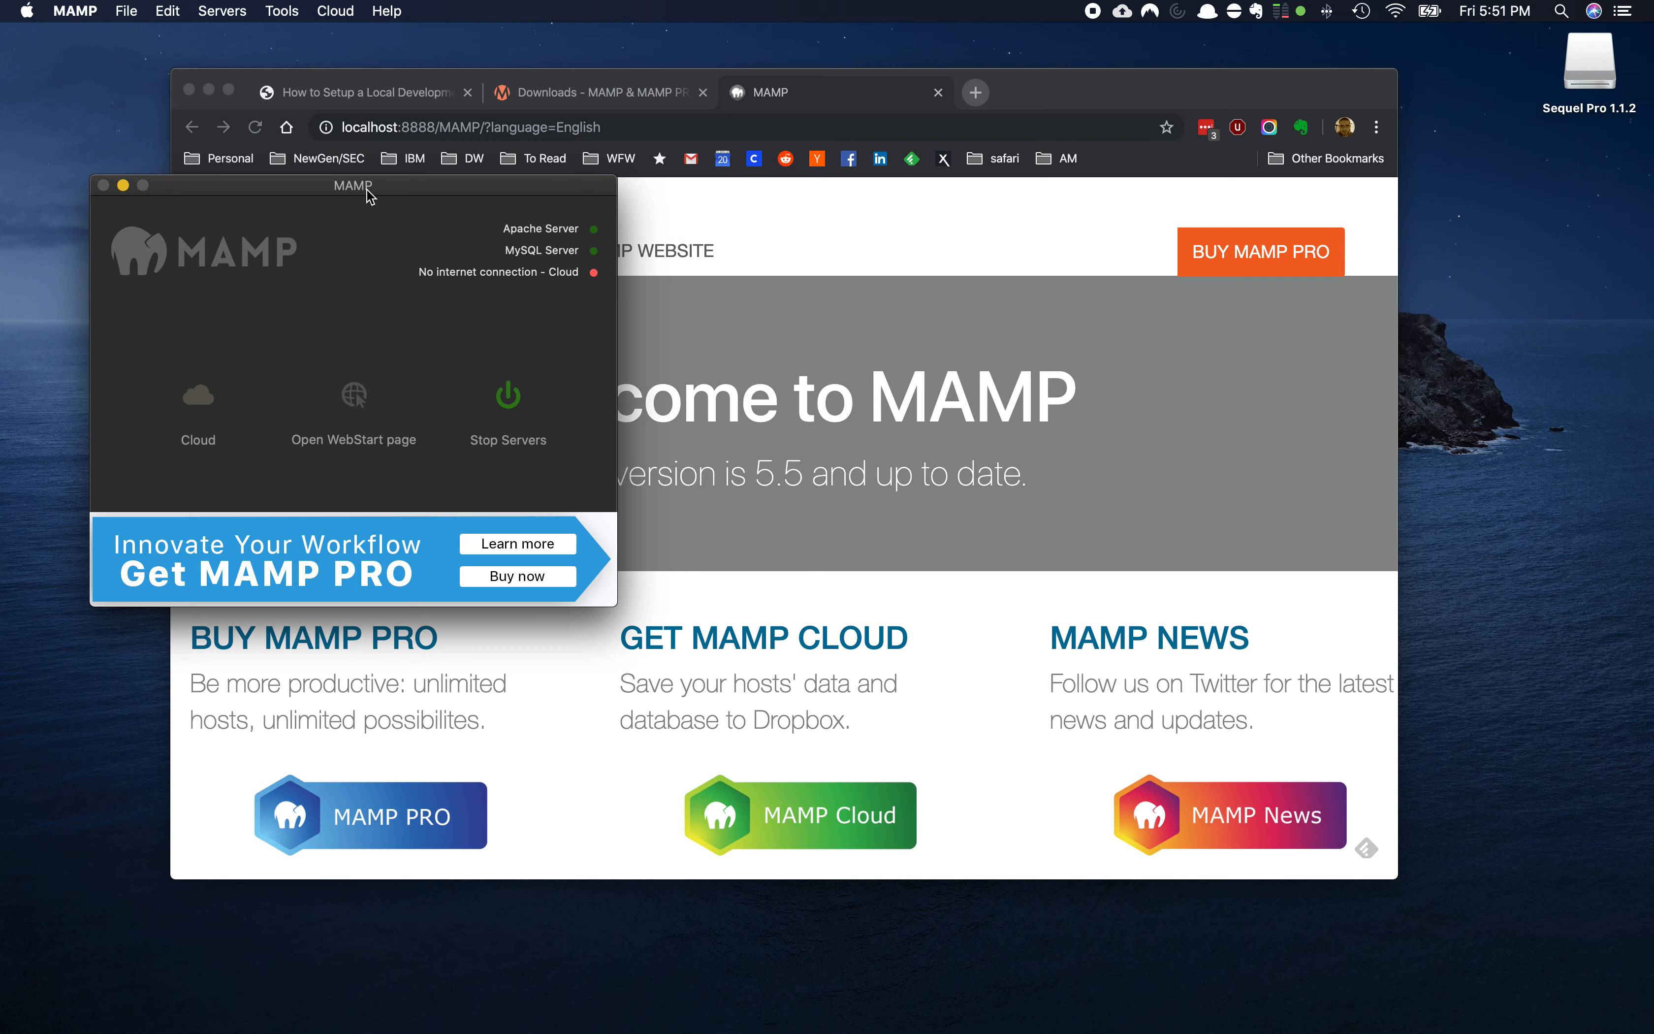
Open MAMP Preferences and review the Ports, PHP and Web Server settings
drag(370, 185, 369, 143)
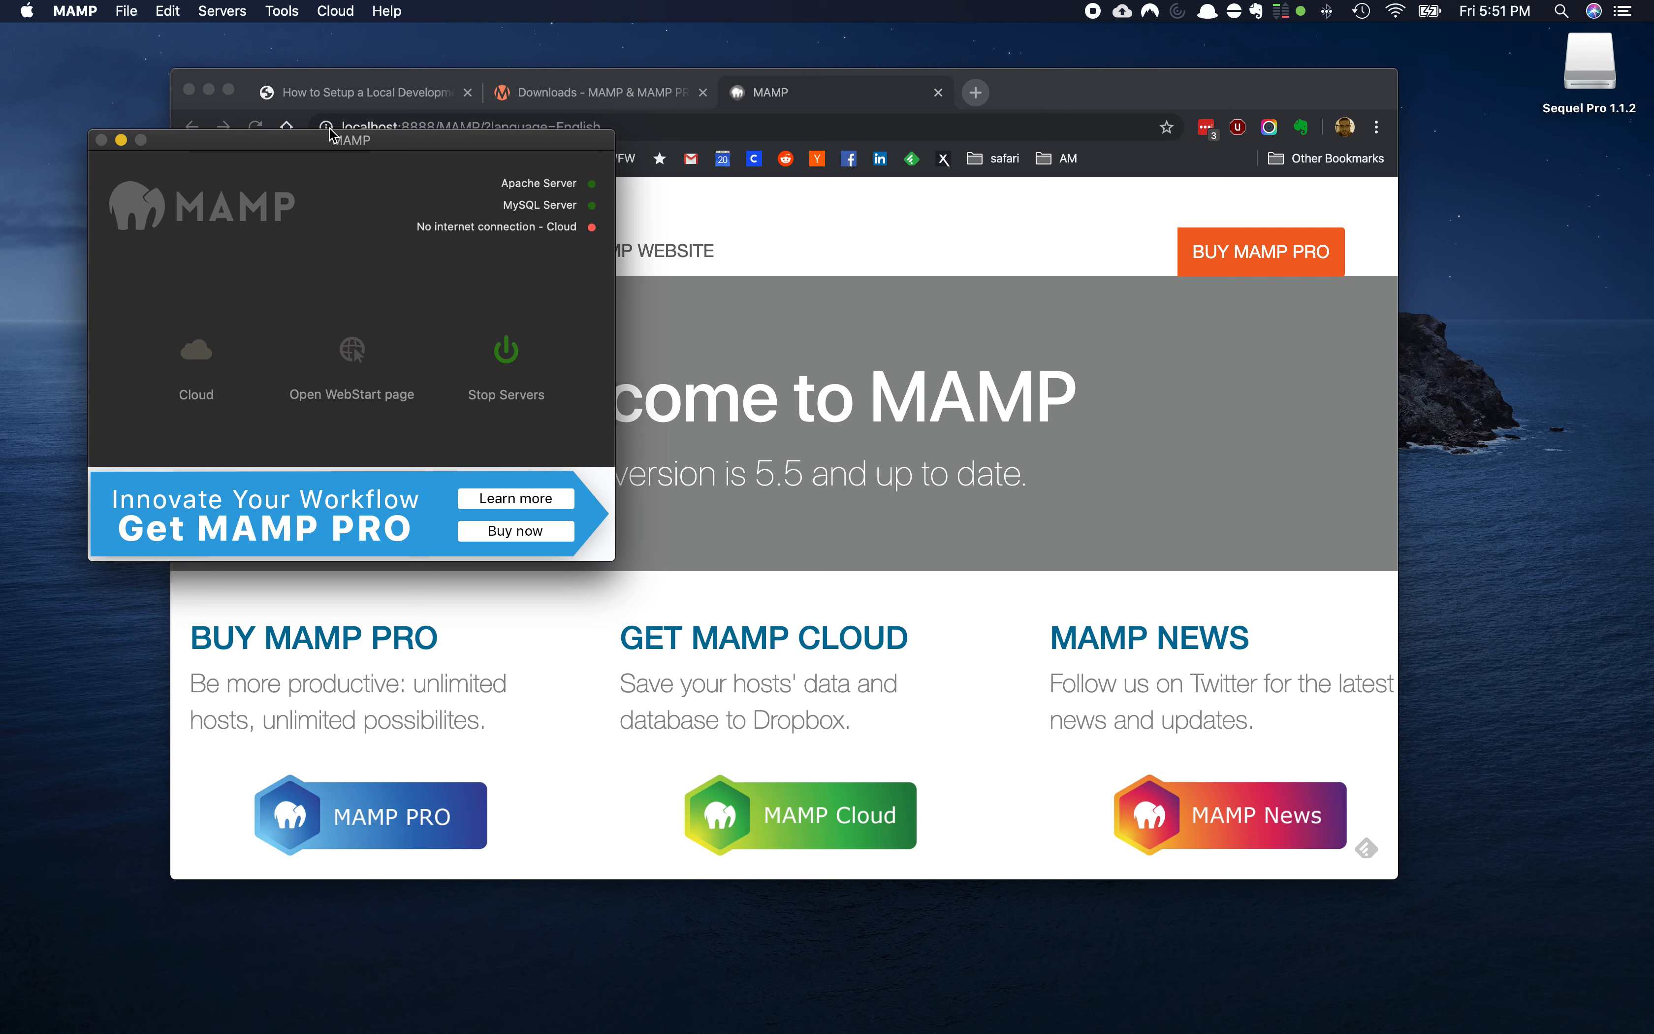
click(75, 11)
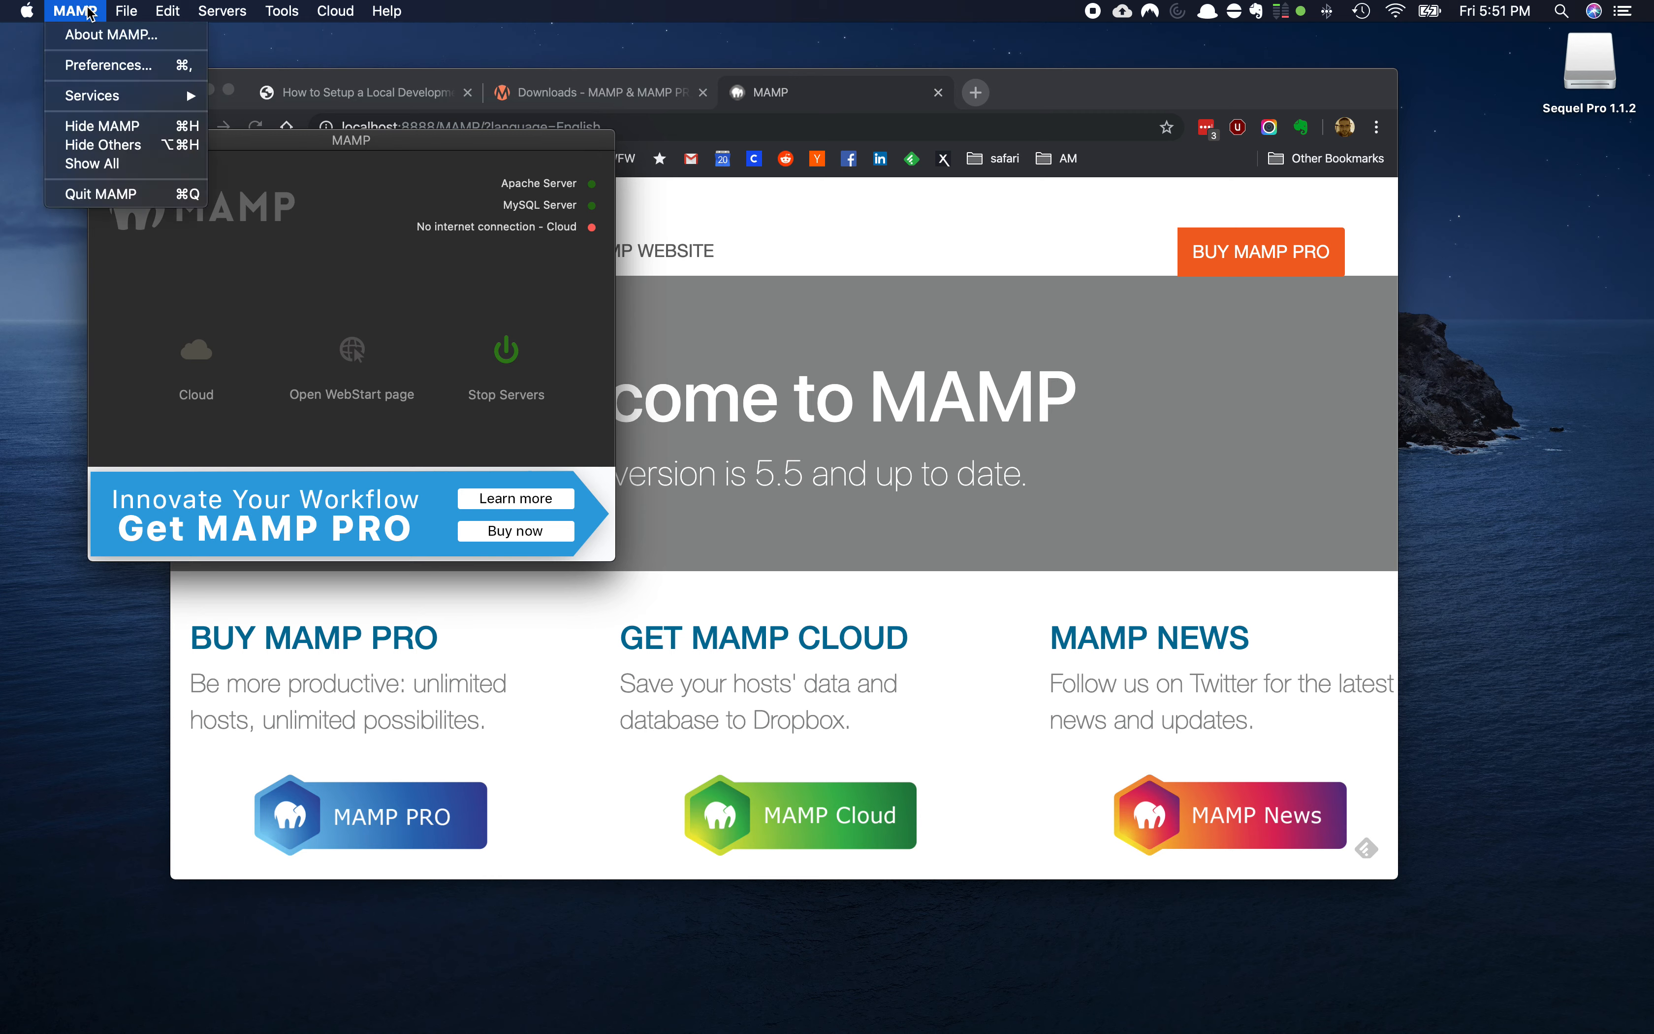
click(110, 65)
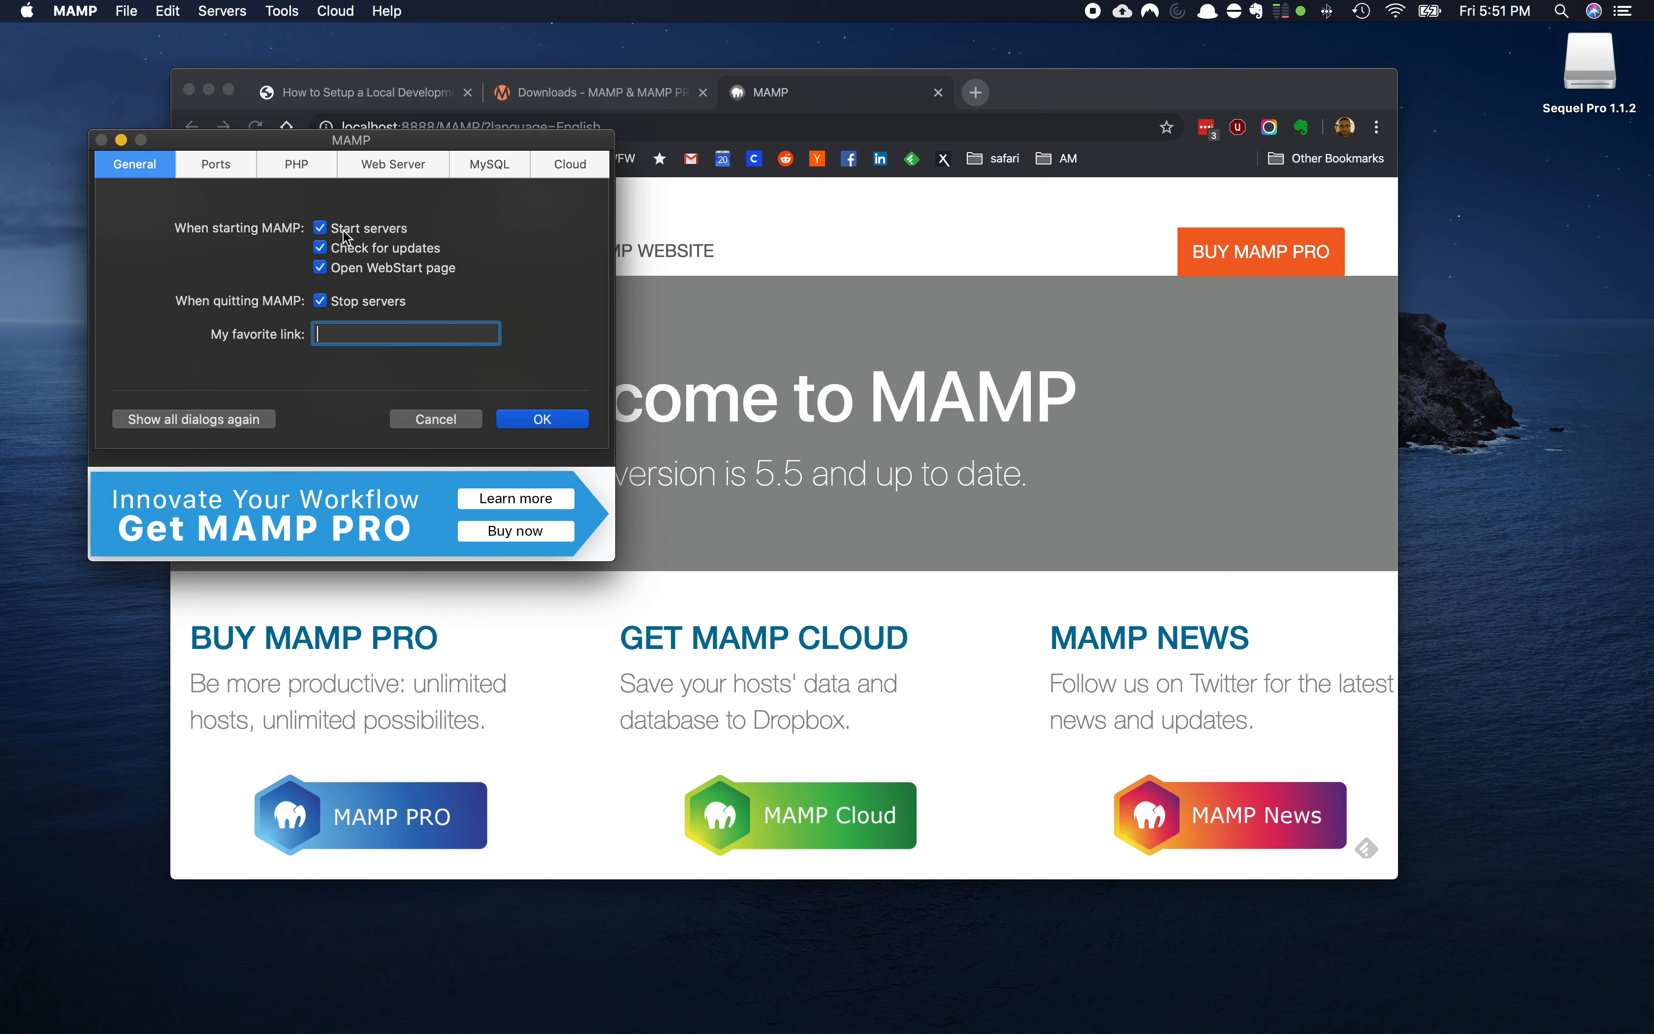
click(215, 172)
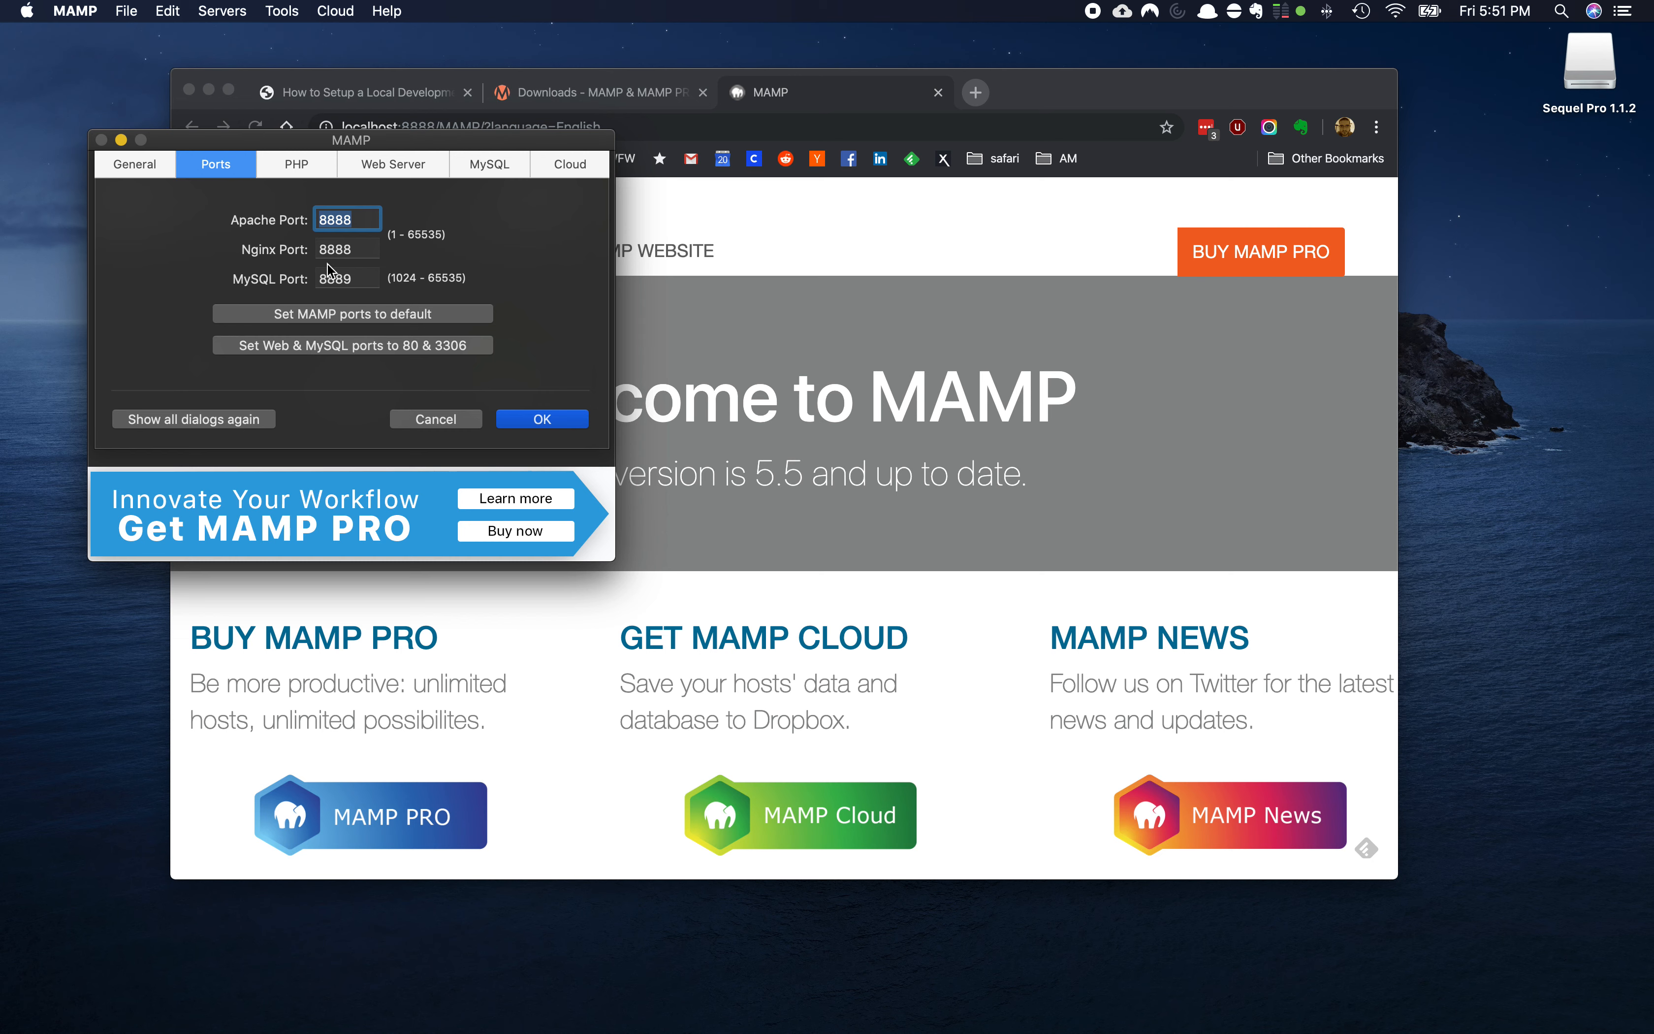
click(306, 173)
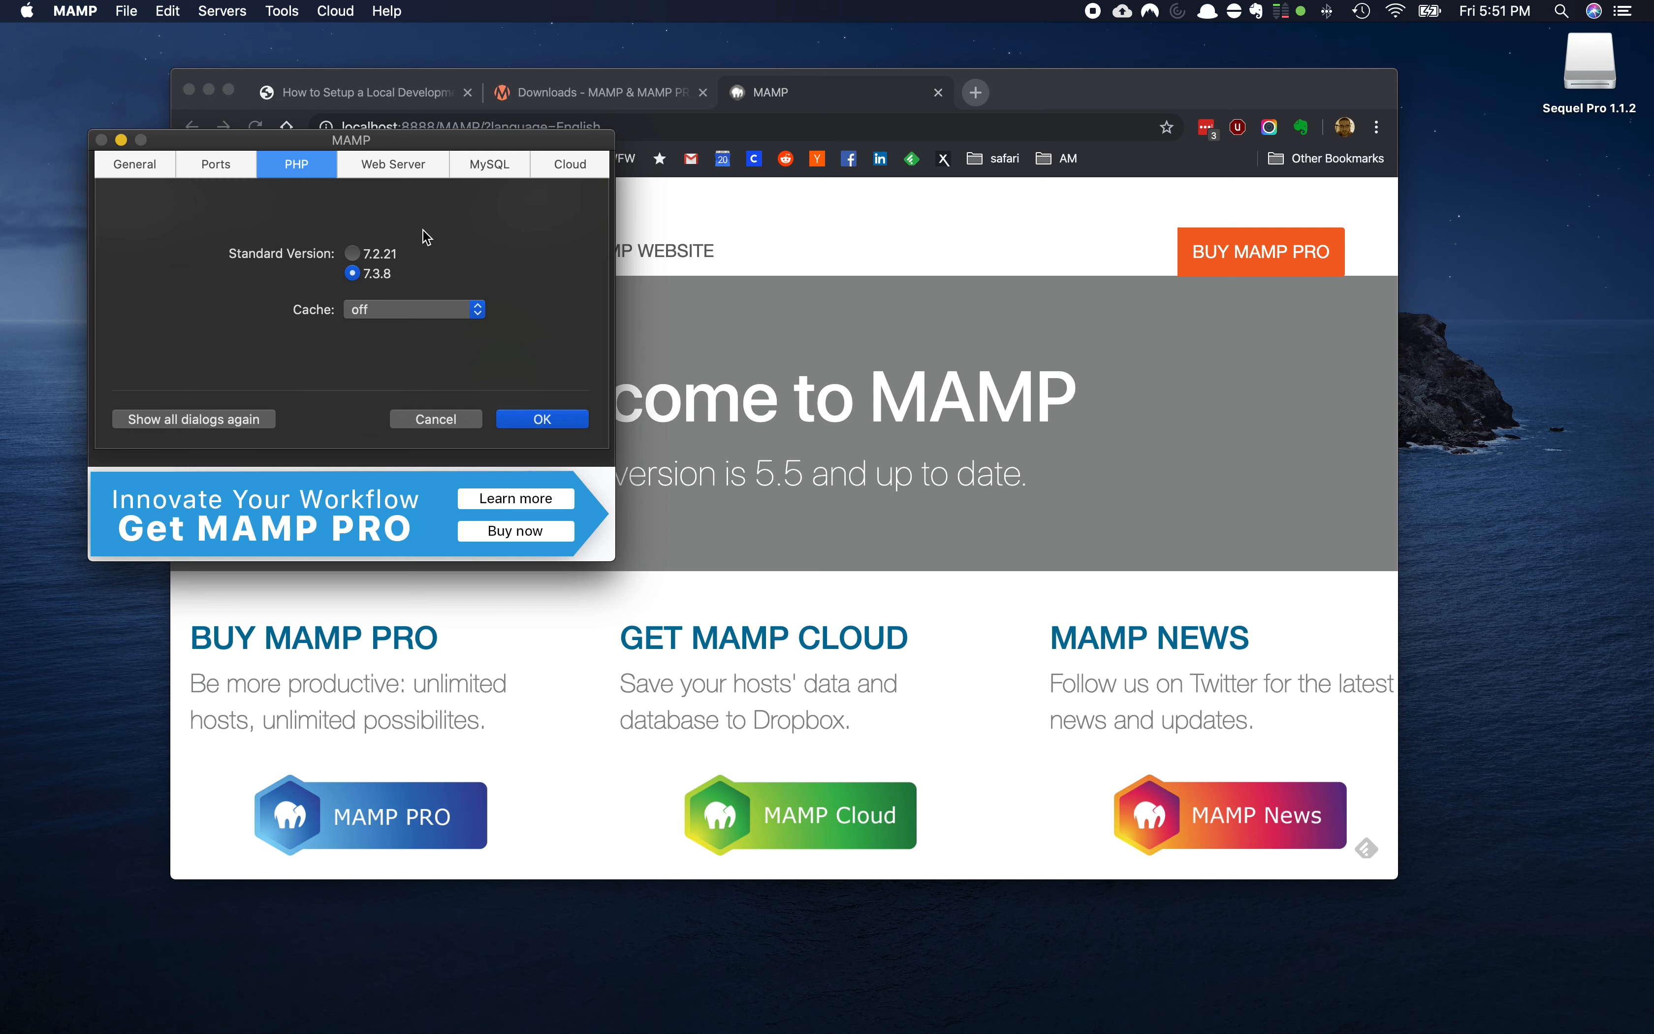
click(402, 176)
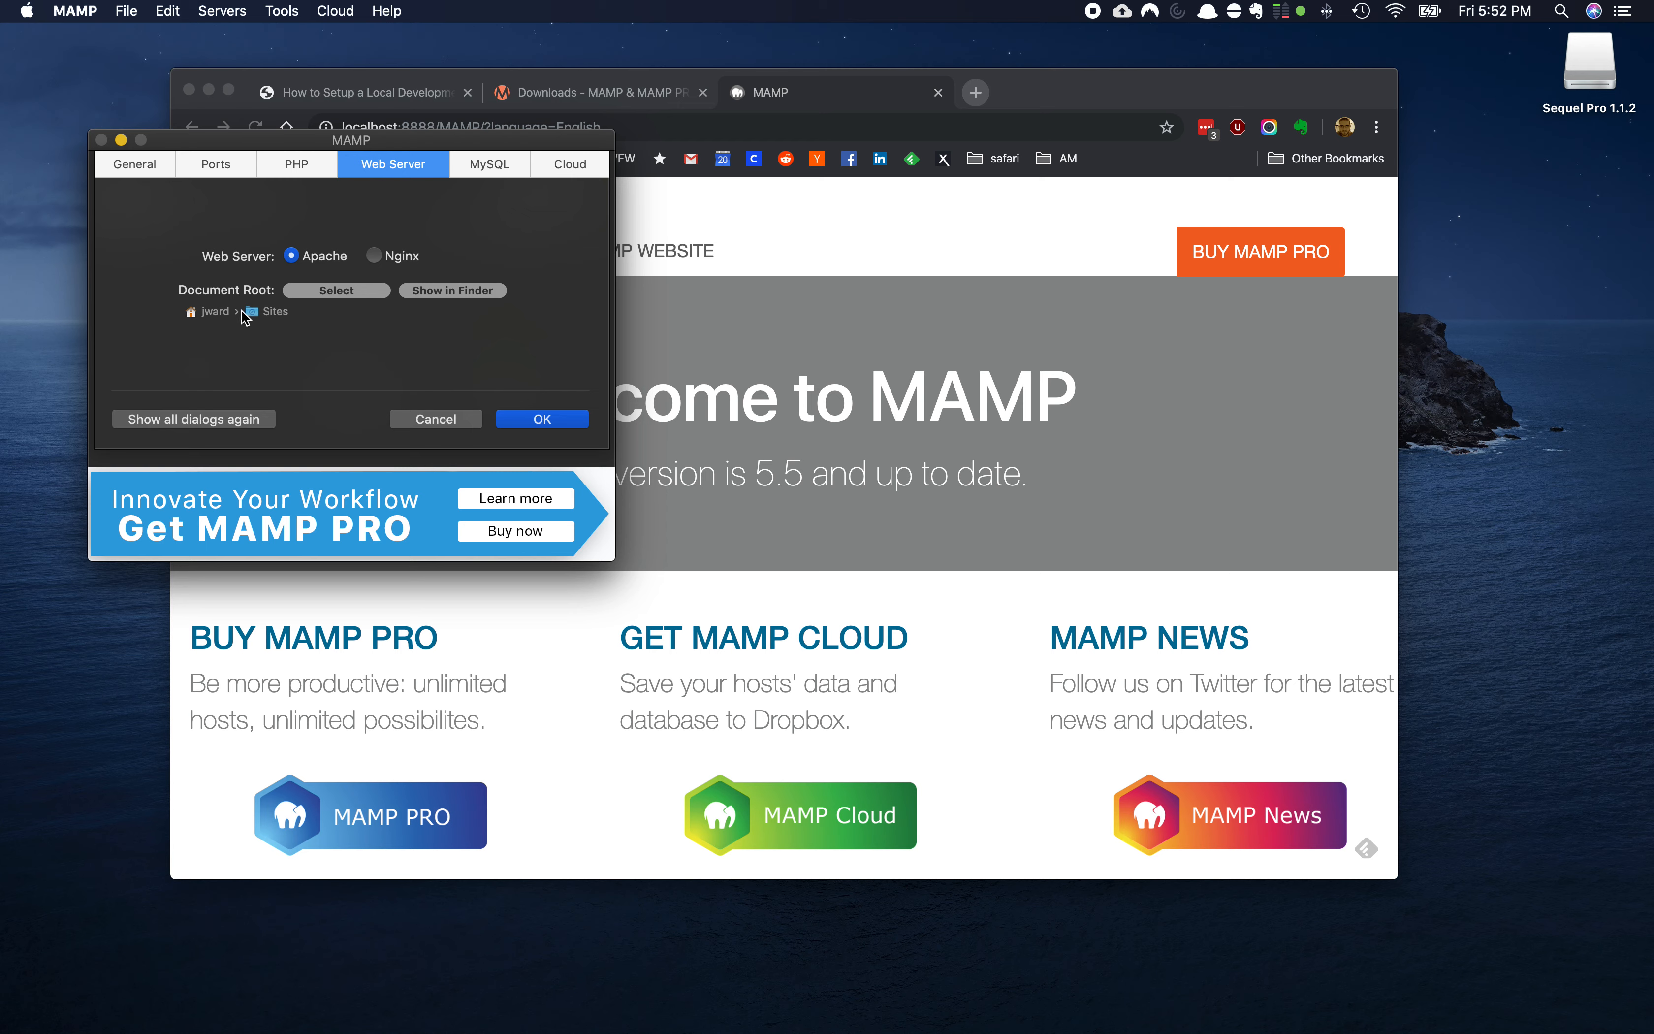
Set the Apache document root to the home folder's Sites folder and show it in Finder
click(335, 298)
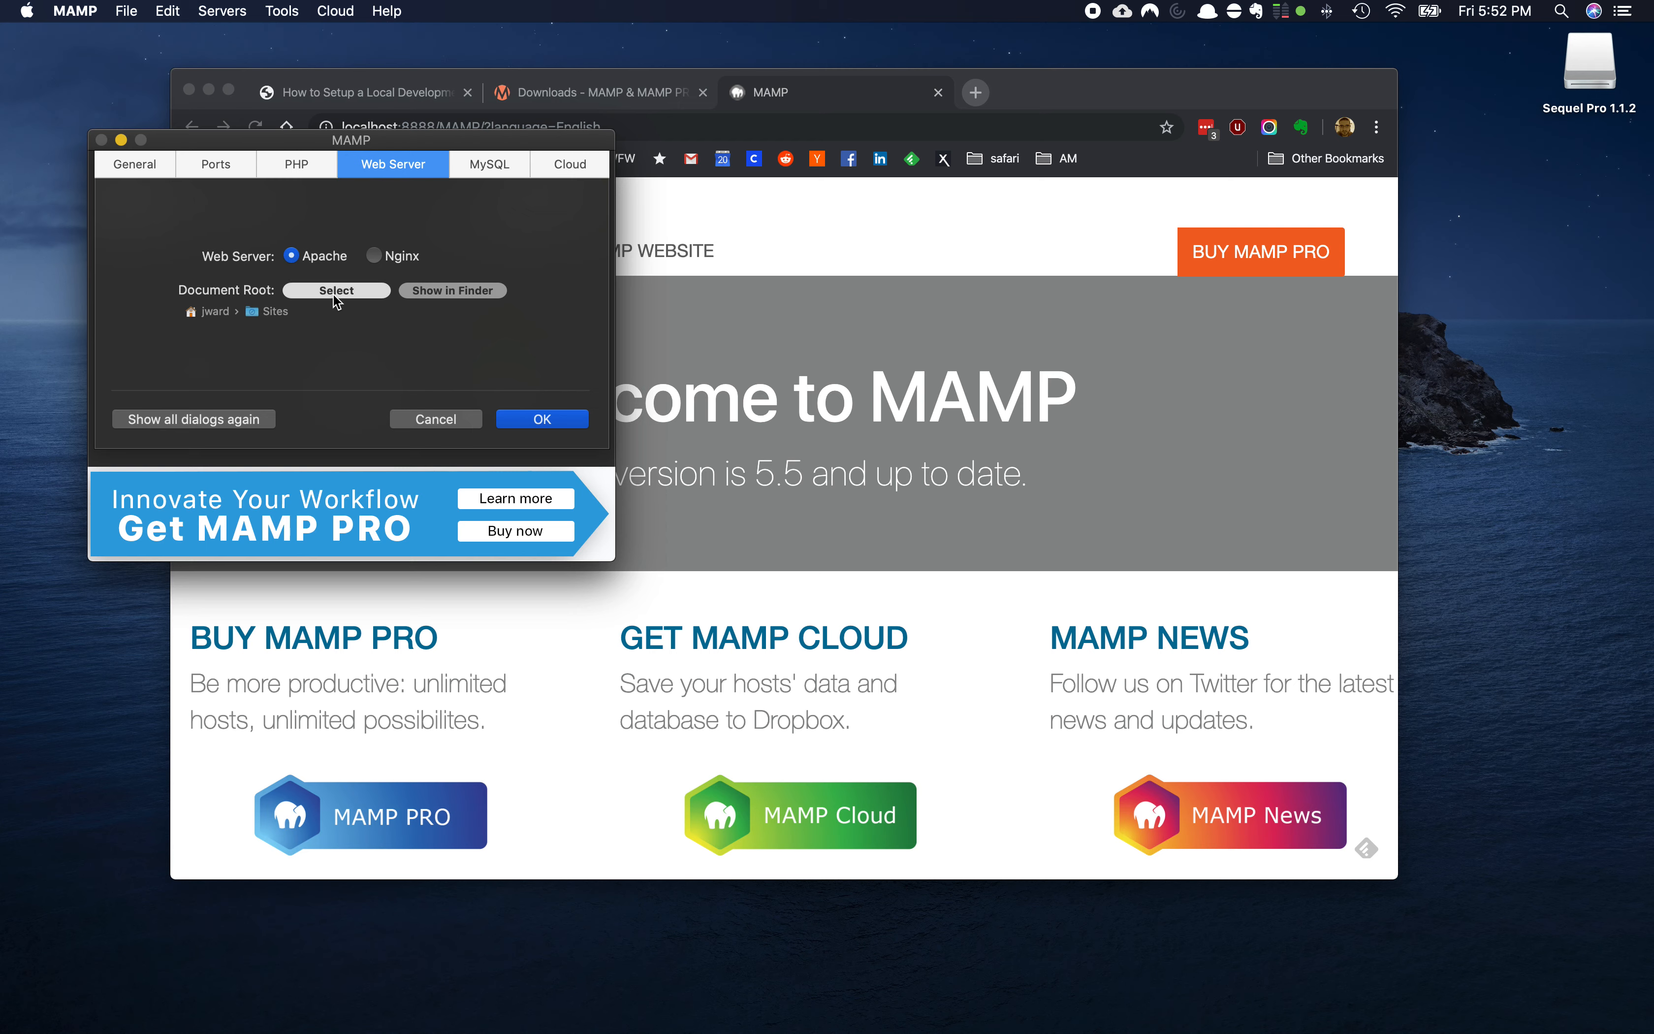
click(331, 292)
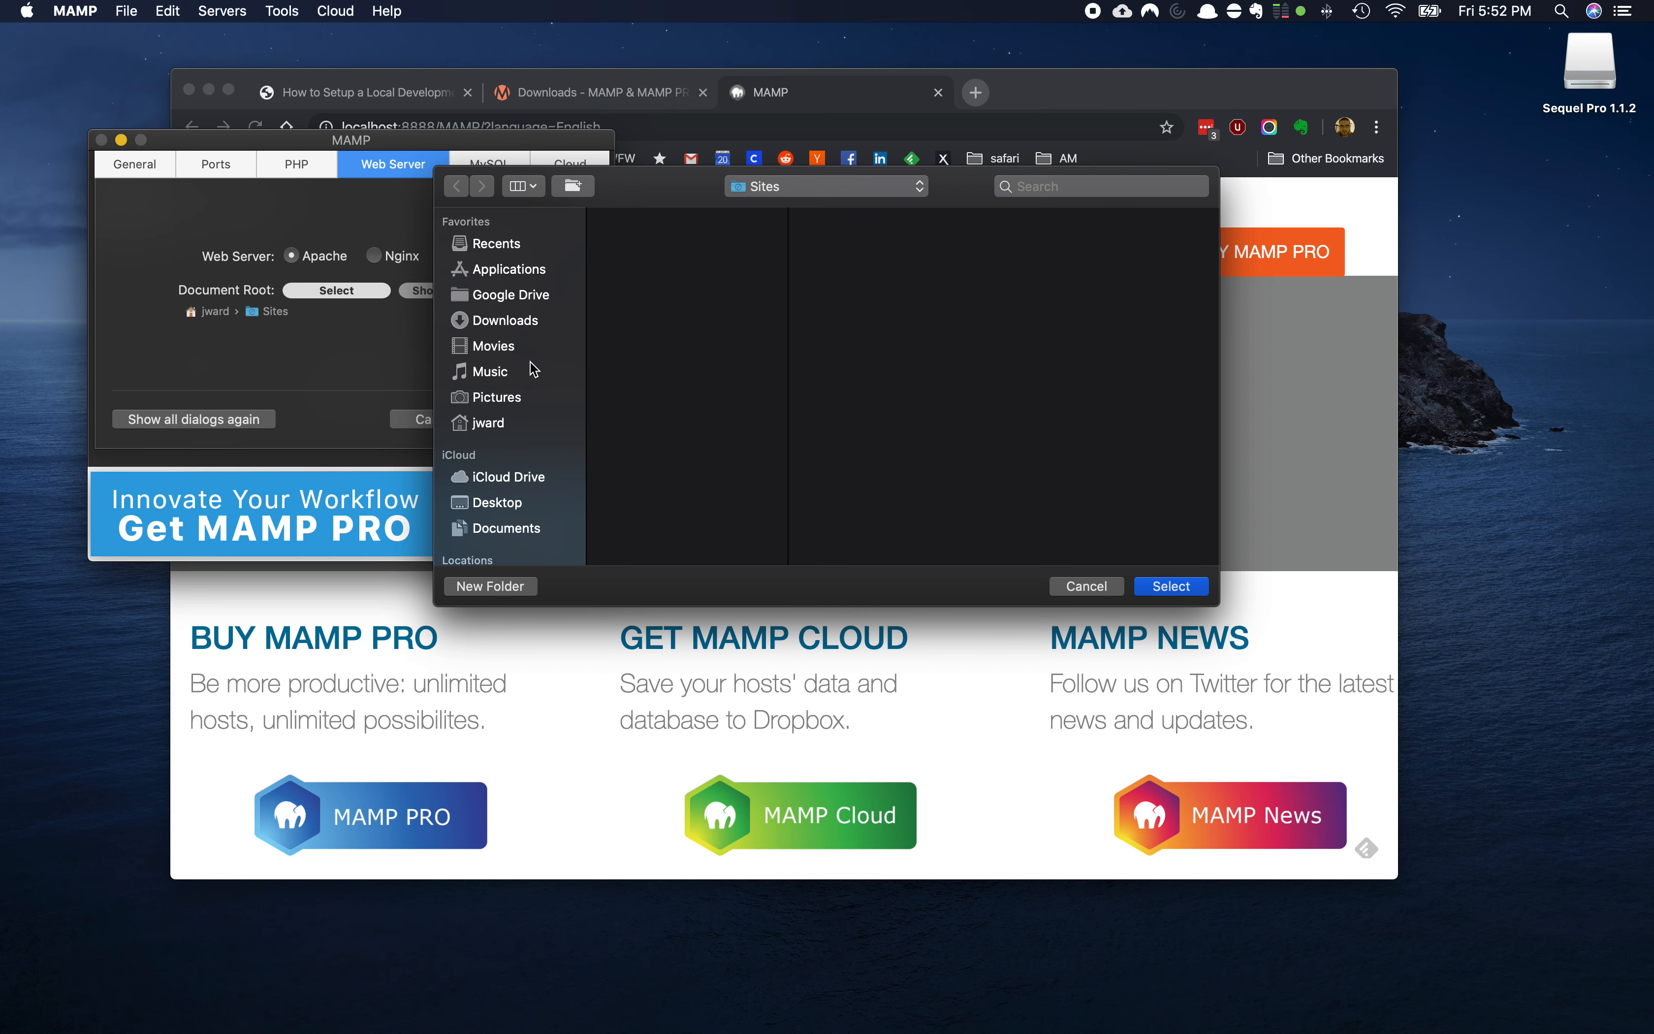
click(502, 425)
click(638, 378)
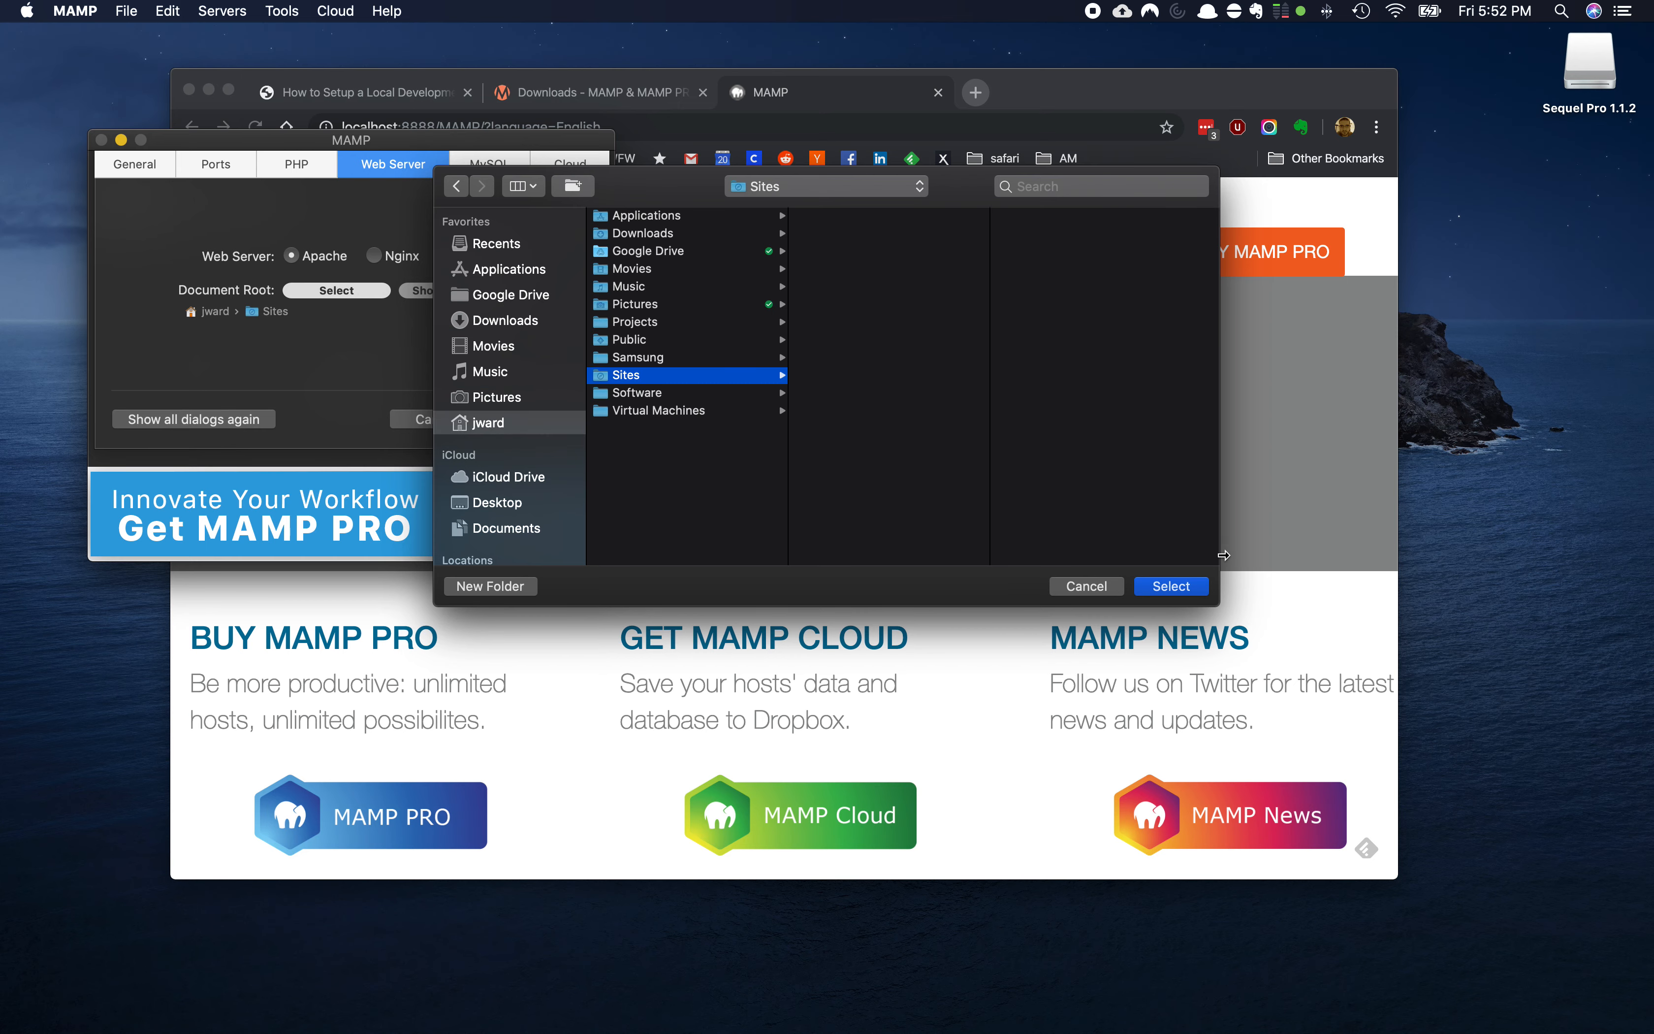
click(1171, 586)
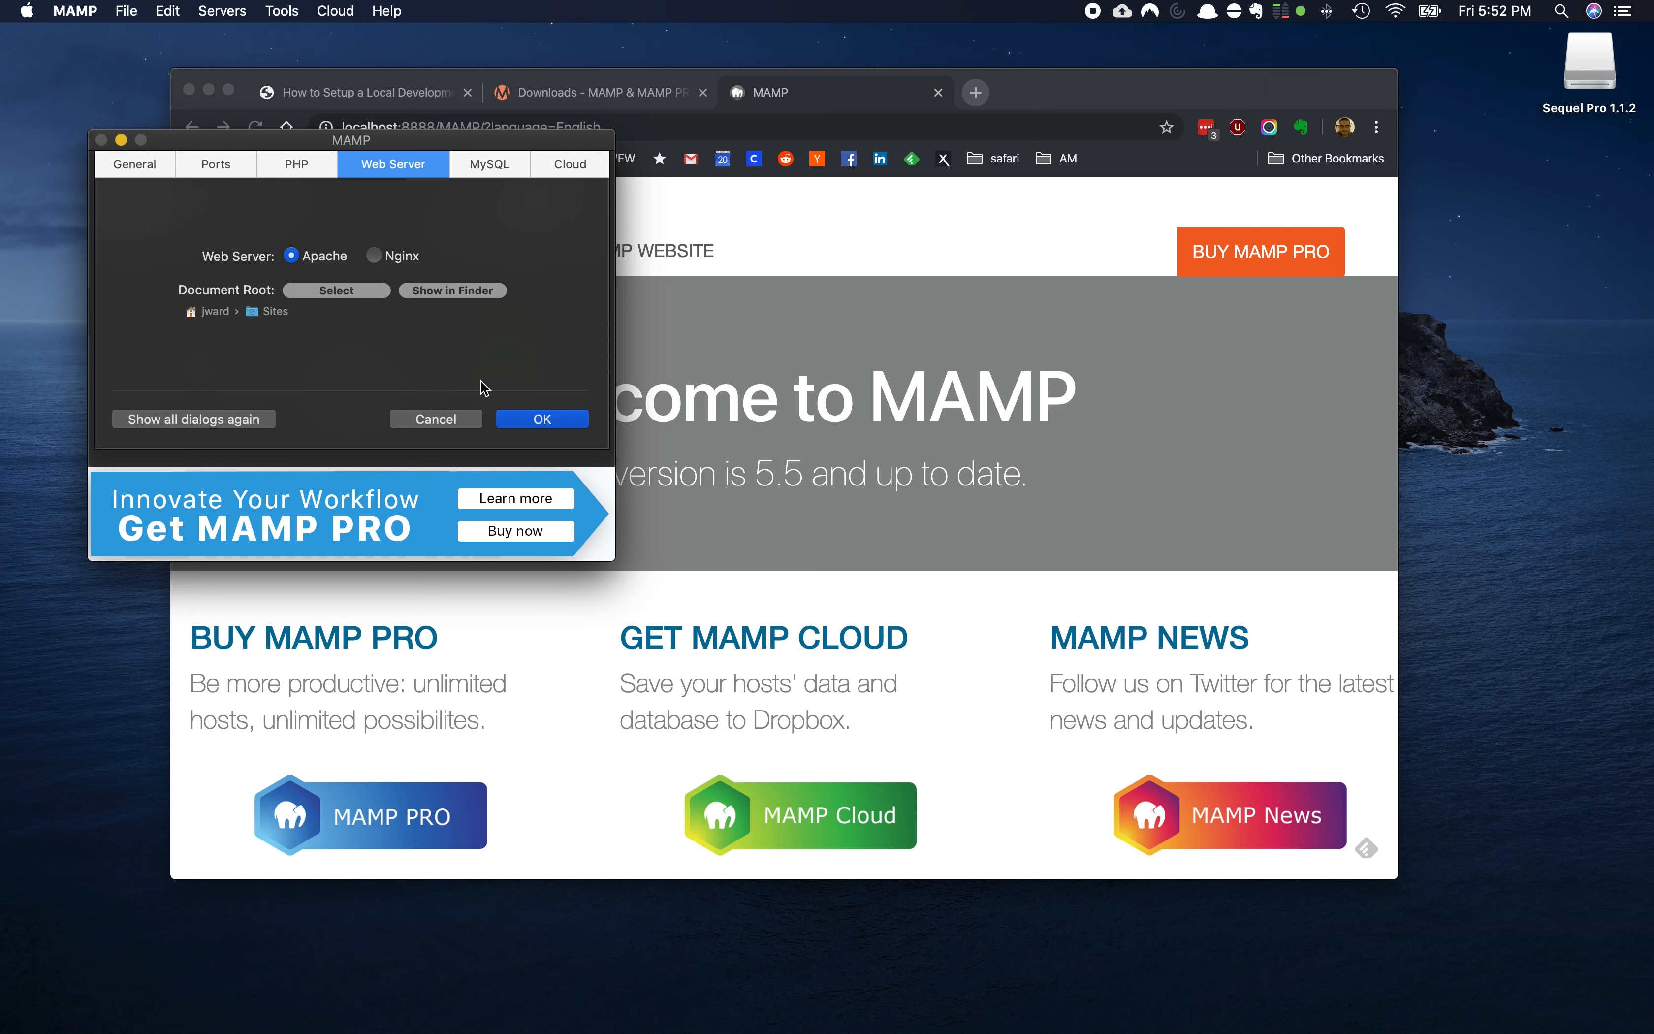
click(445, 300)
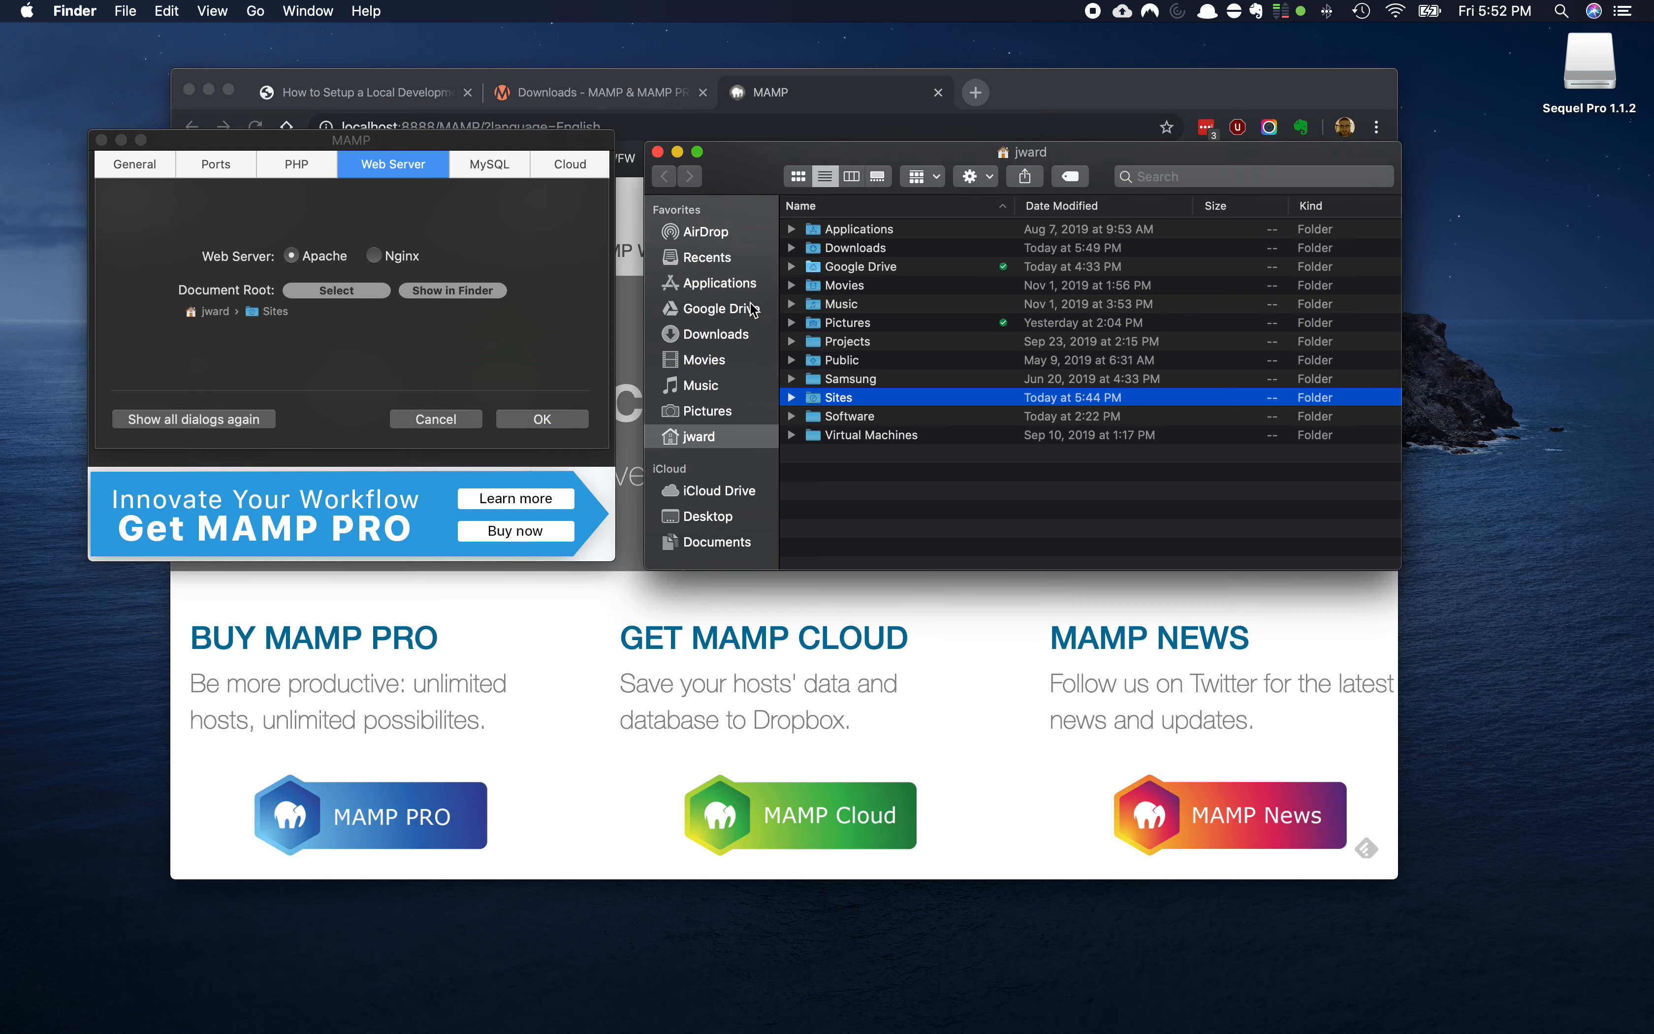
Open the empty Sites folder in Finder, move it aside, and return to Chrome
double_click(838, 403)
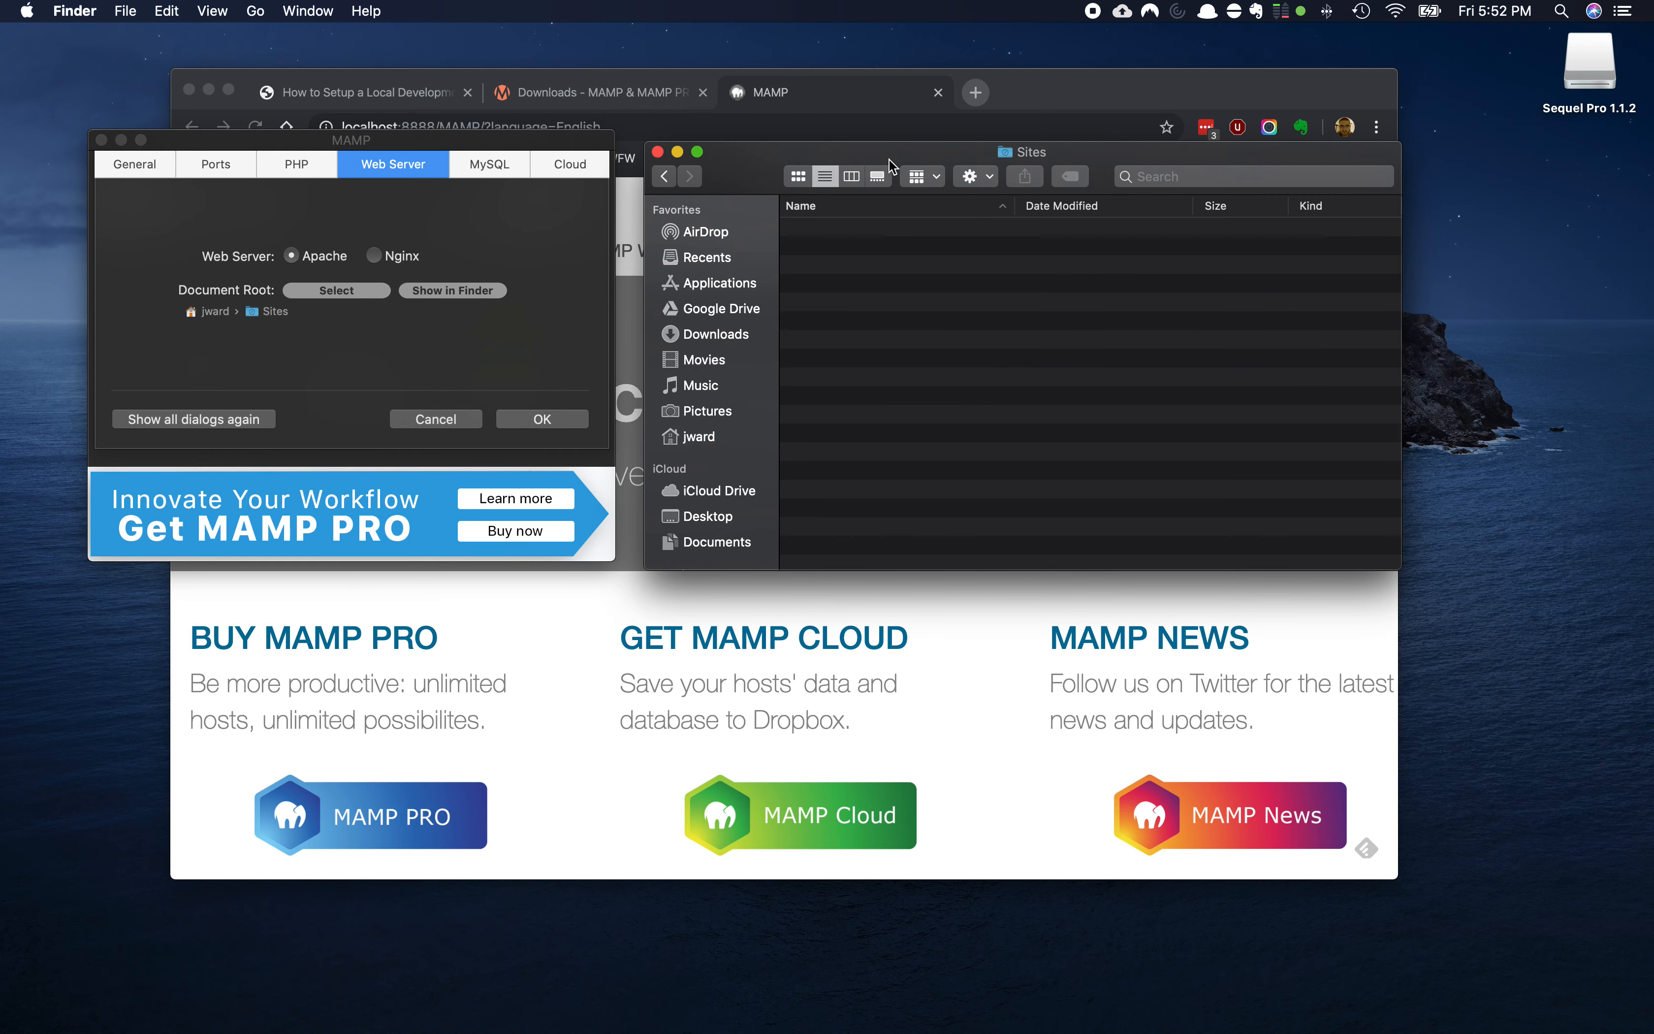
drag(893, 162, 1079, 176)
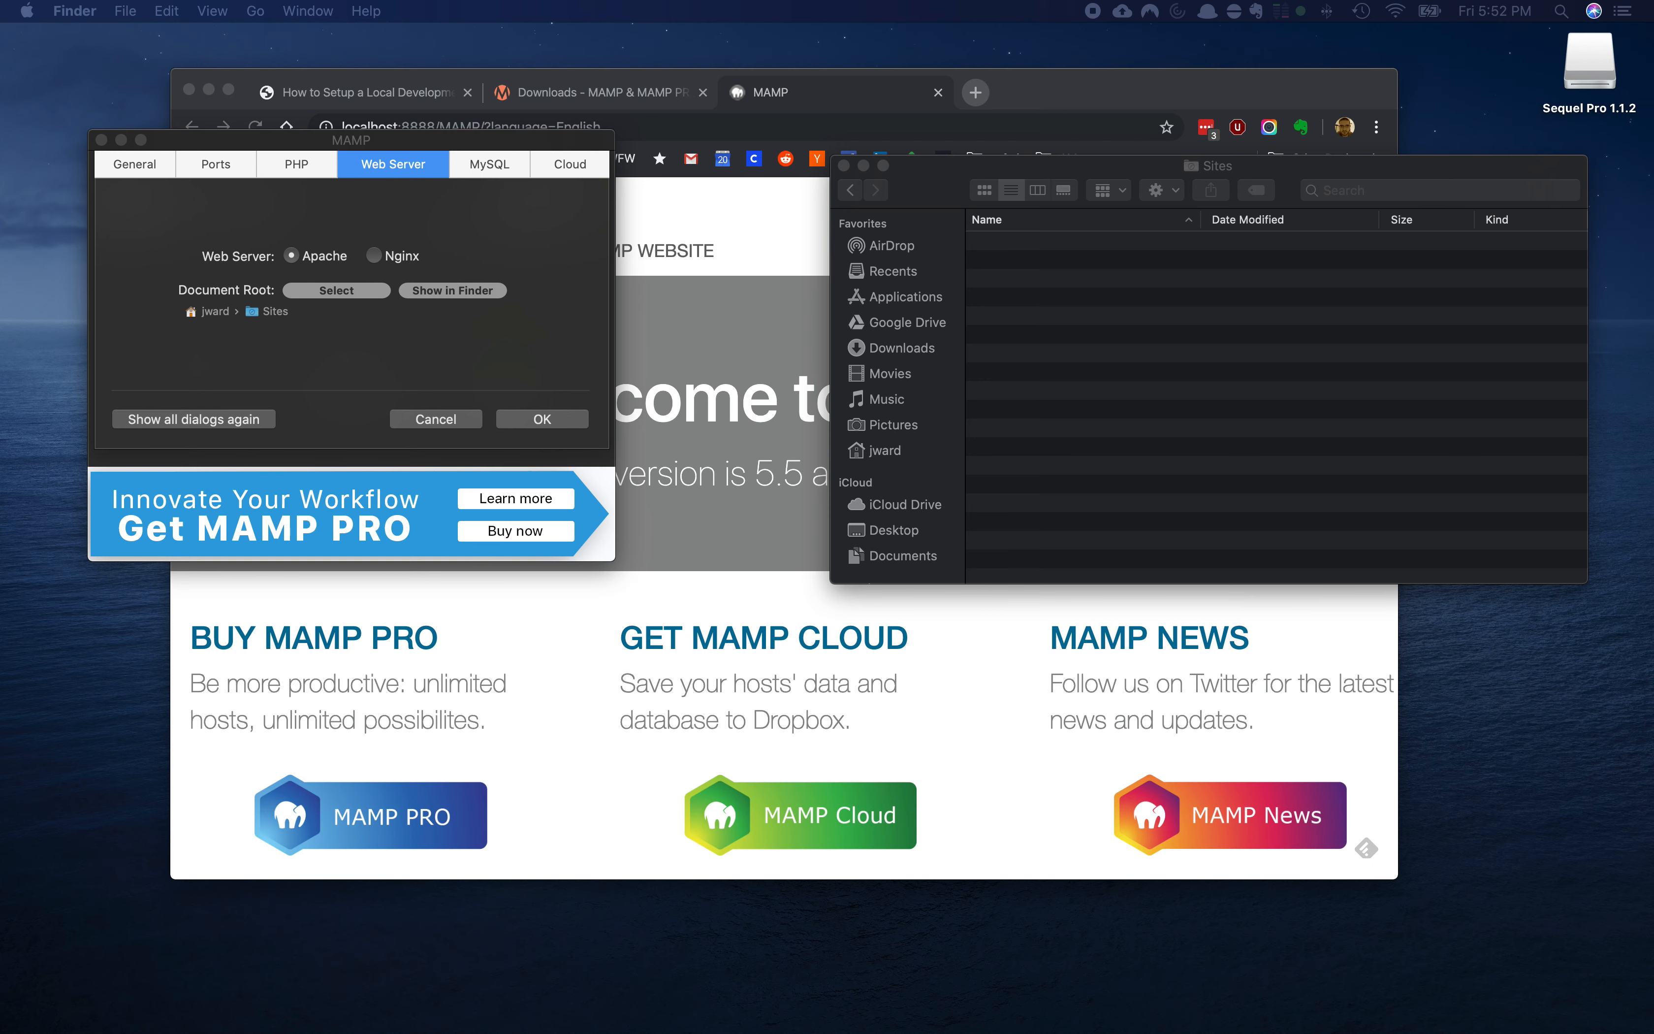
click(846, 87)
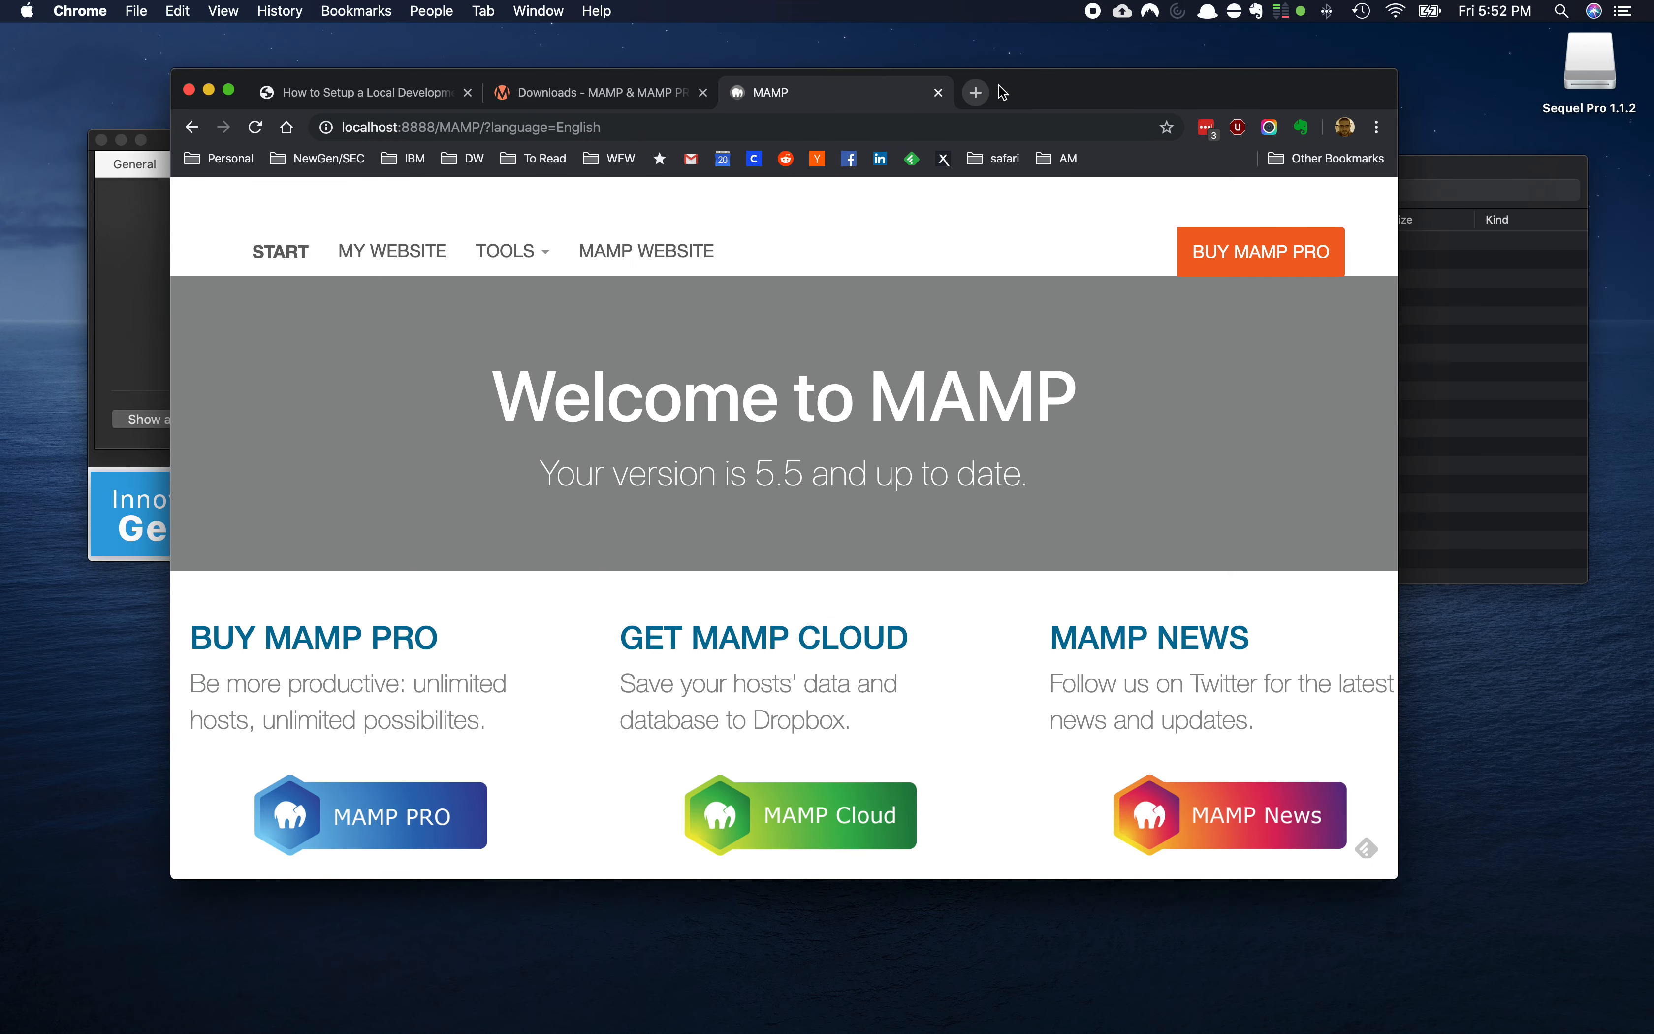
Load the cPanel login page from the autocompleted address in a new tab
click(975, 93)
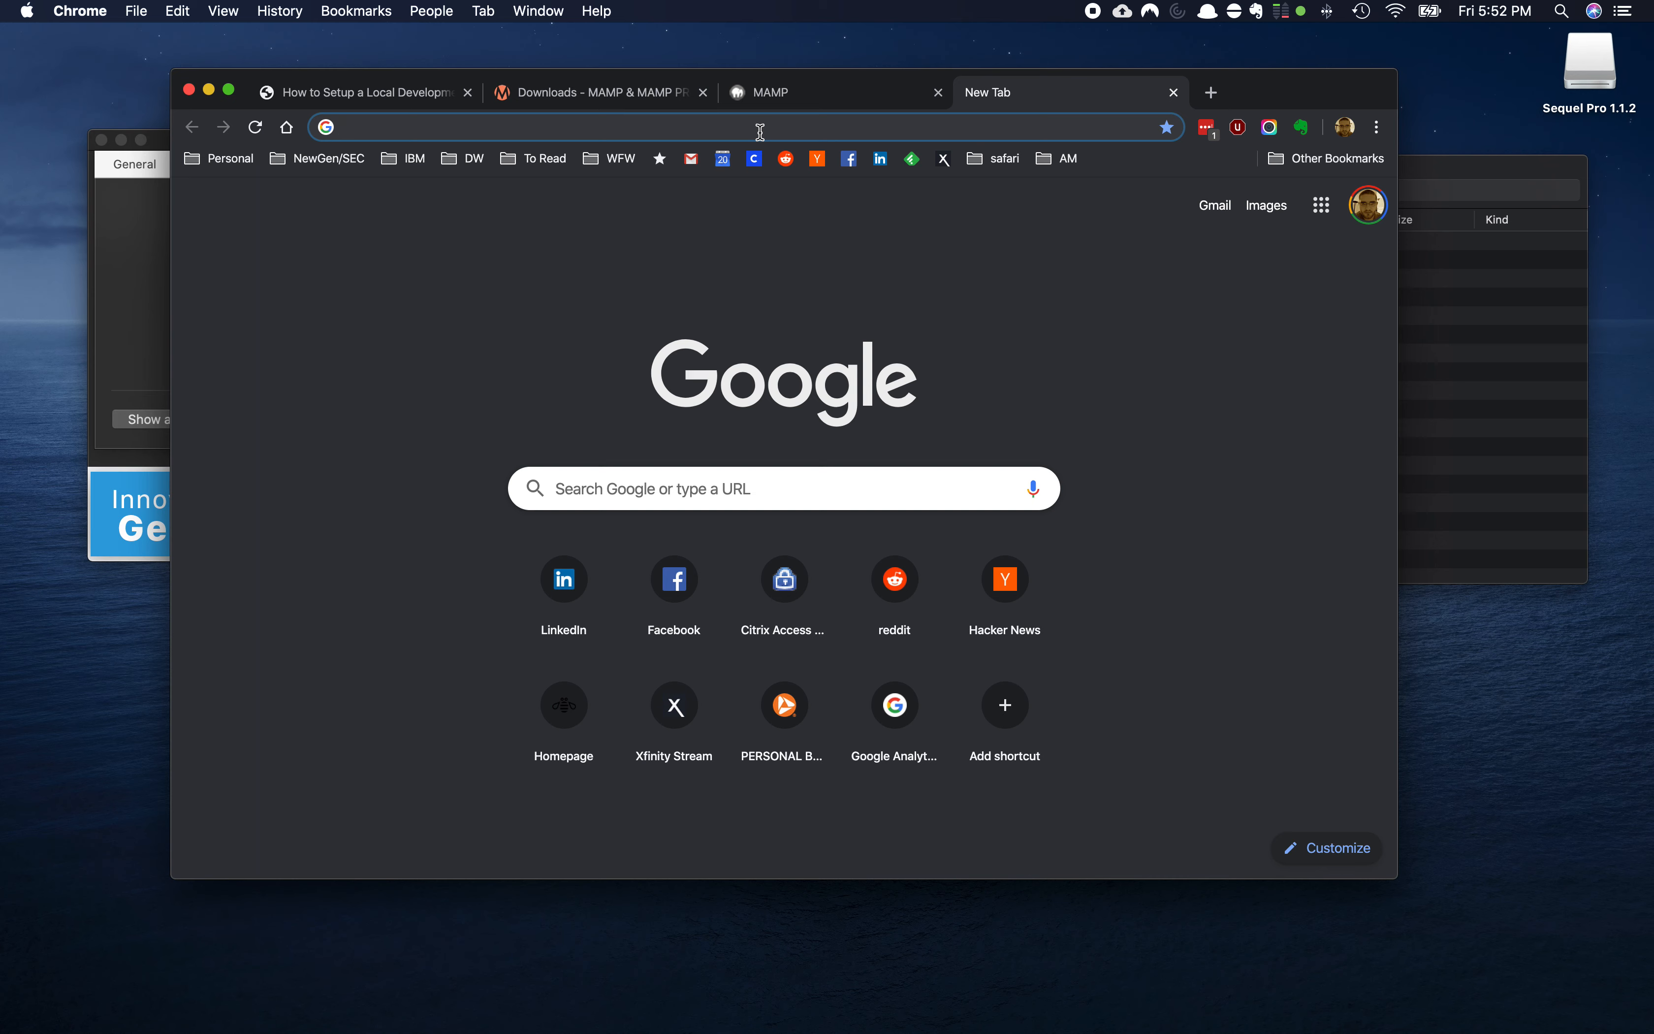
text(cpan)
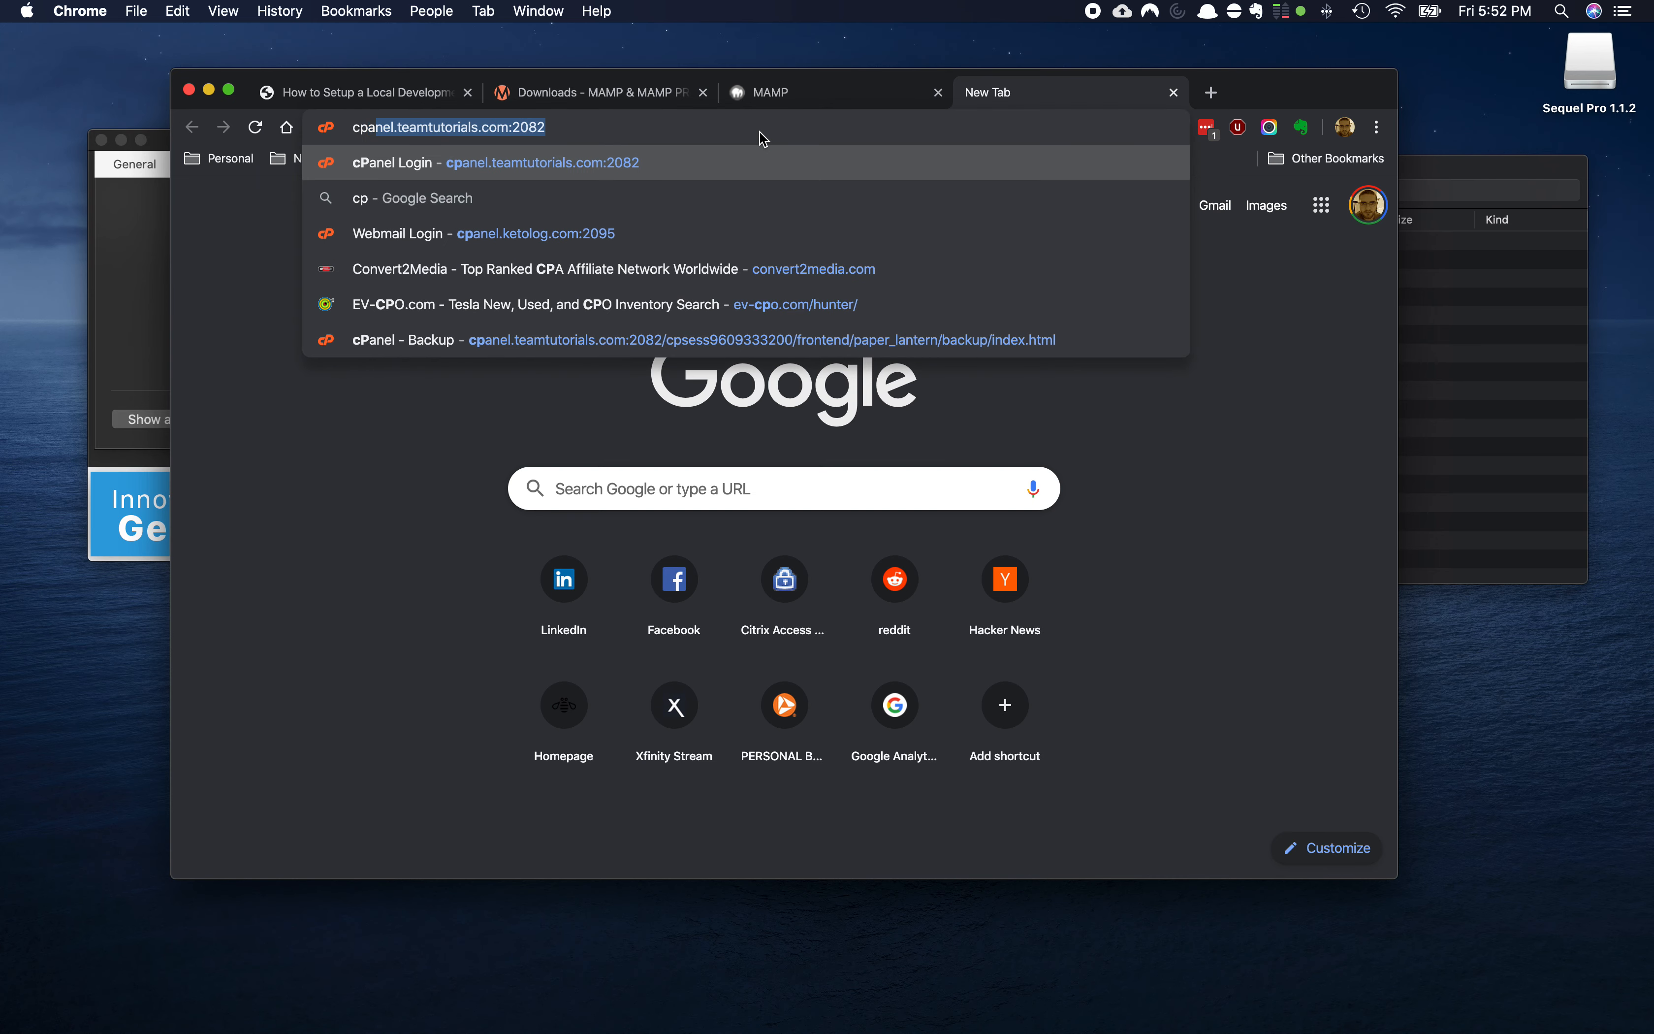
key(Right)
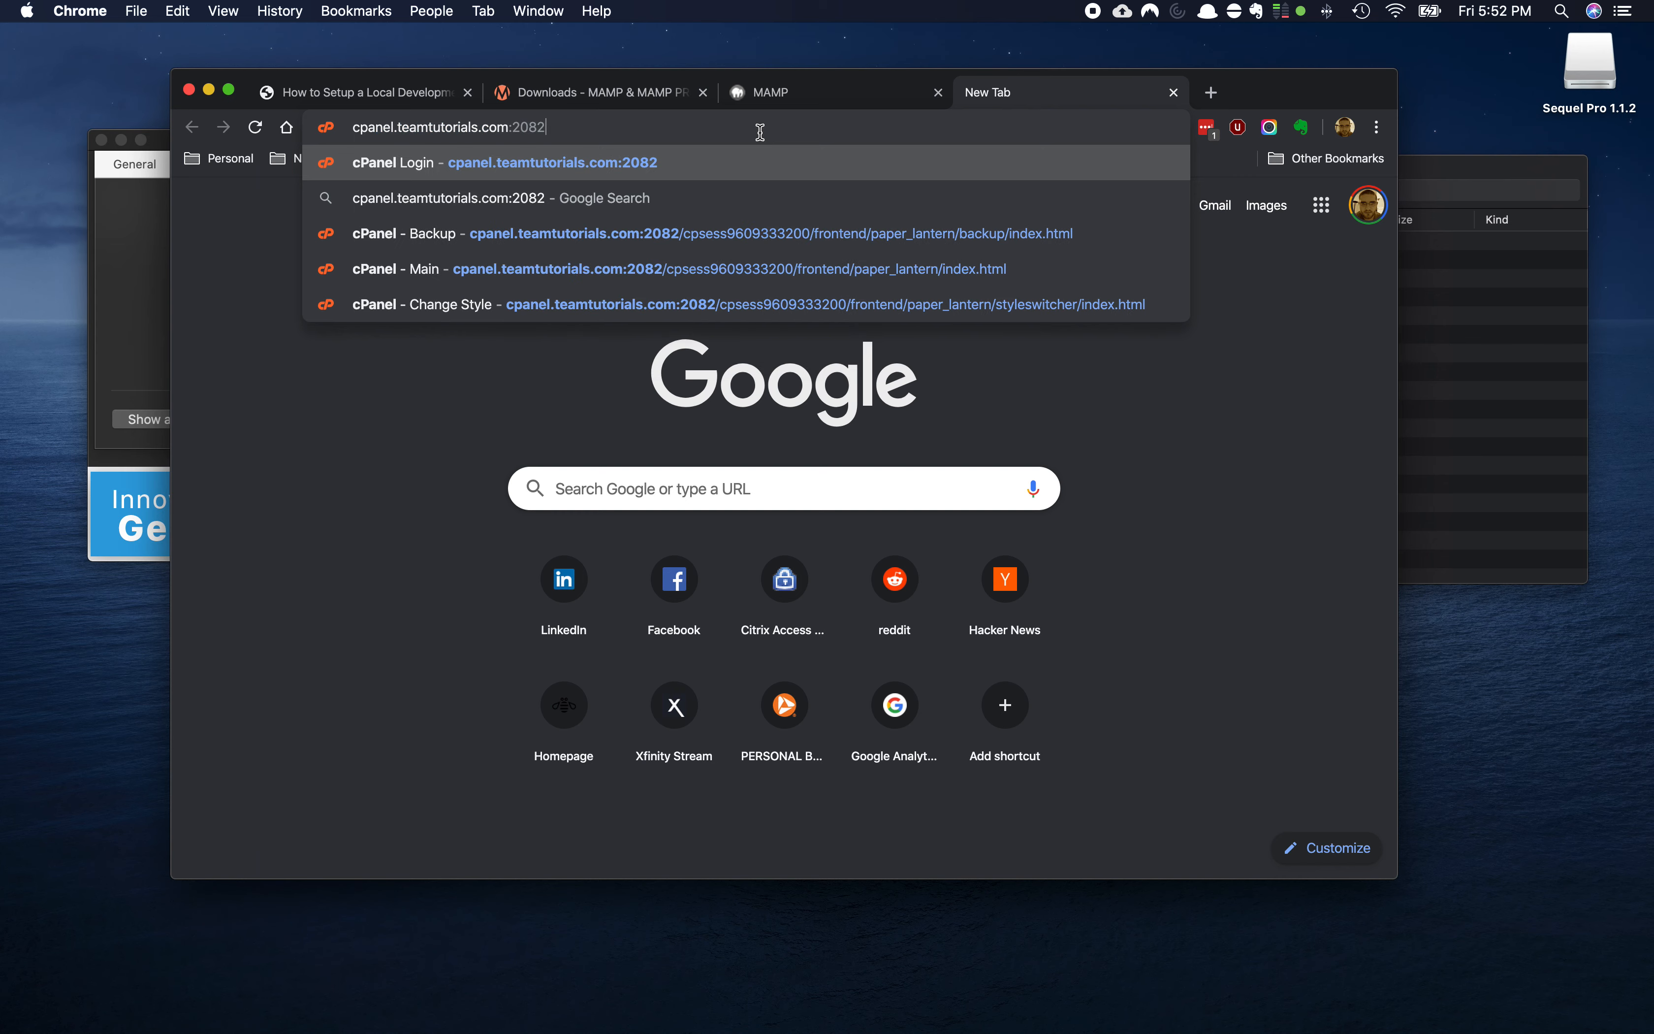
key(Return)
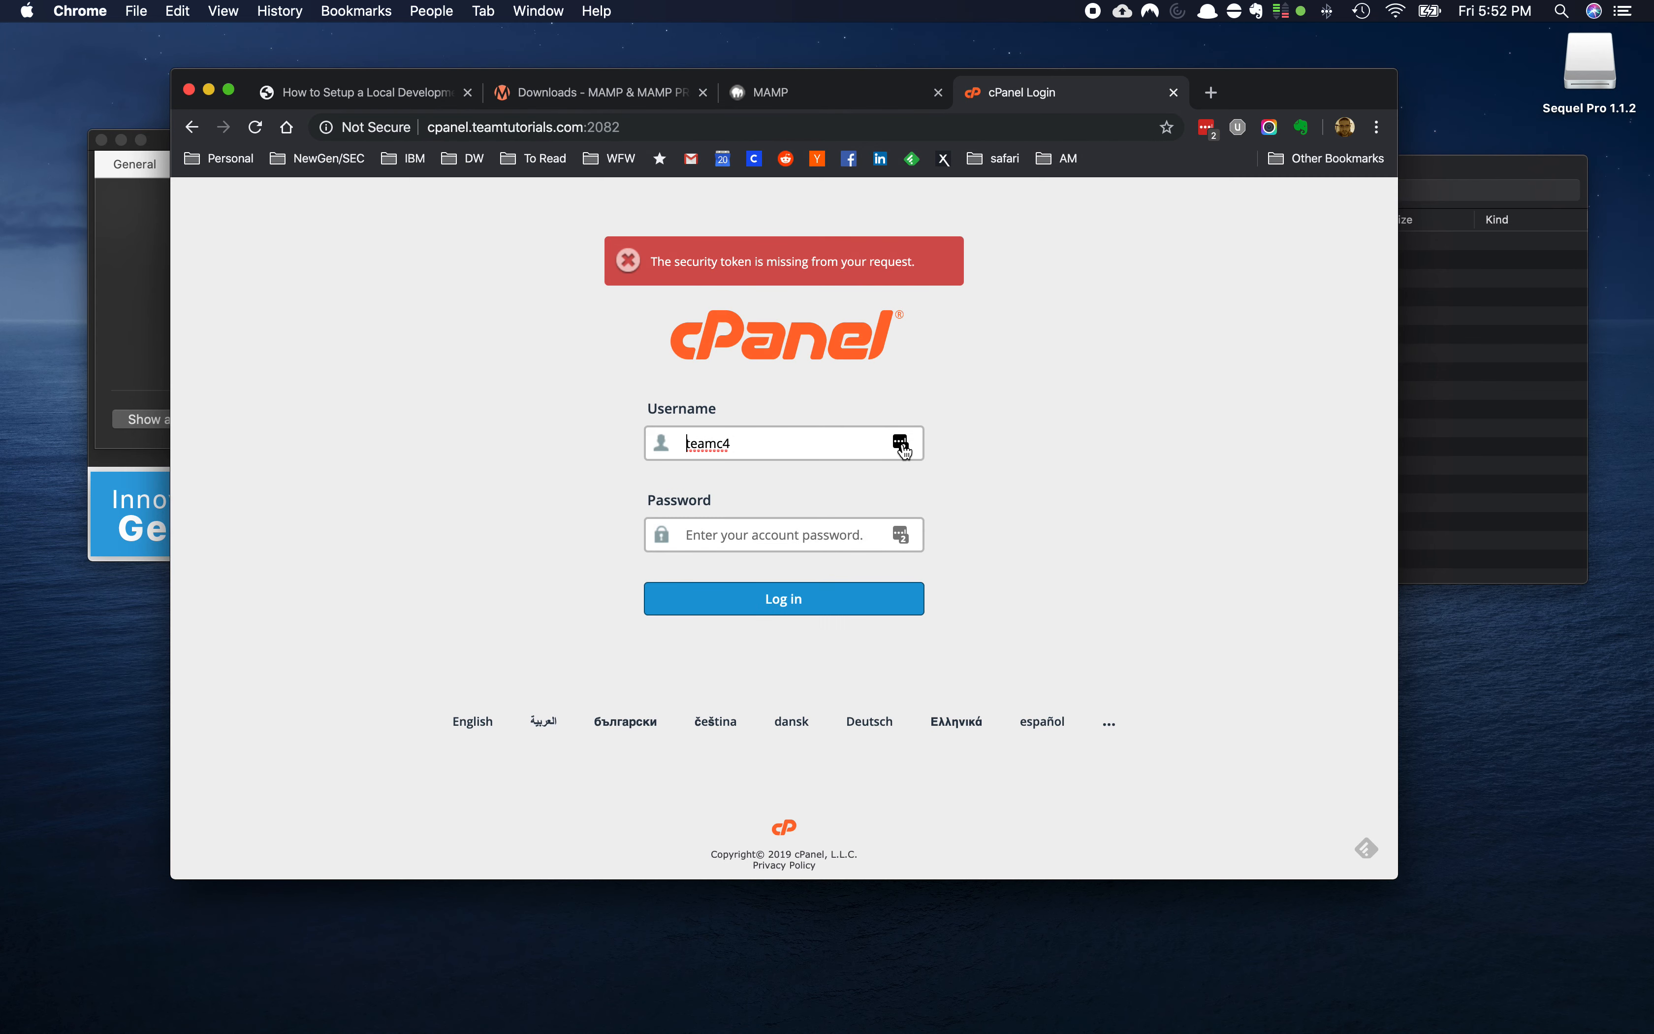
Check the port 2082 address, autofill the saved password with LastPass, and log in
click(901, 443)
click(517, 128)
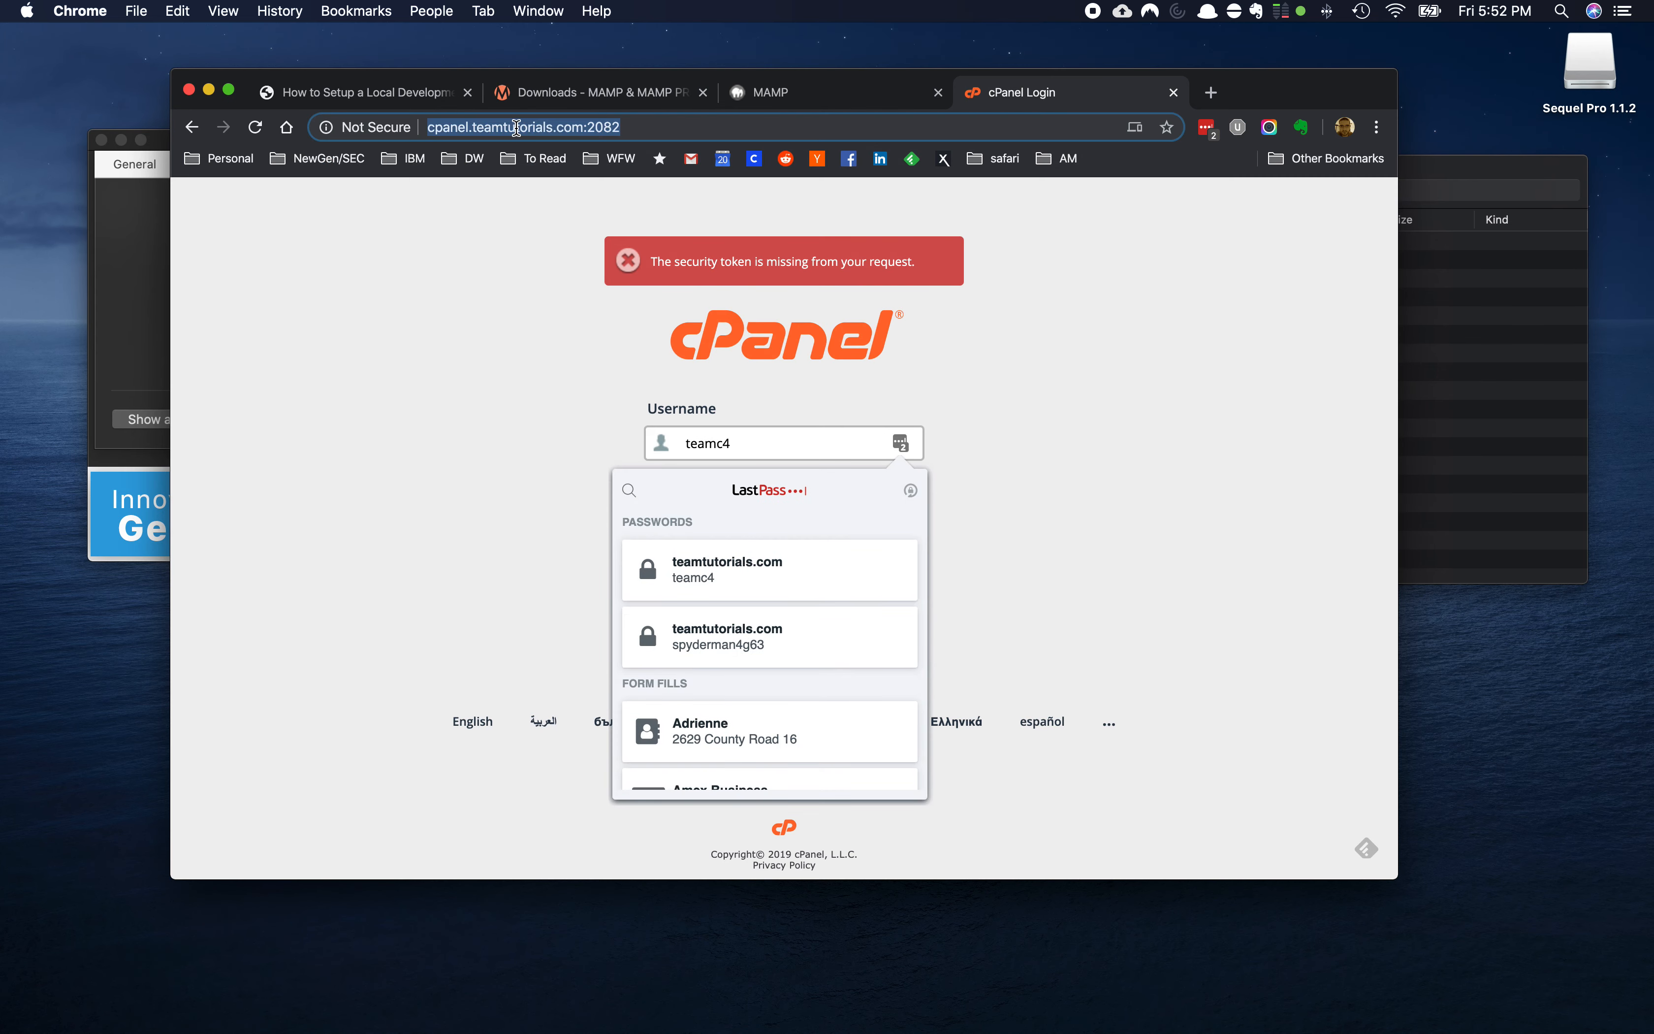
click(475, 129)
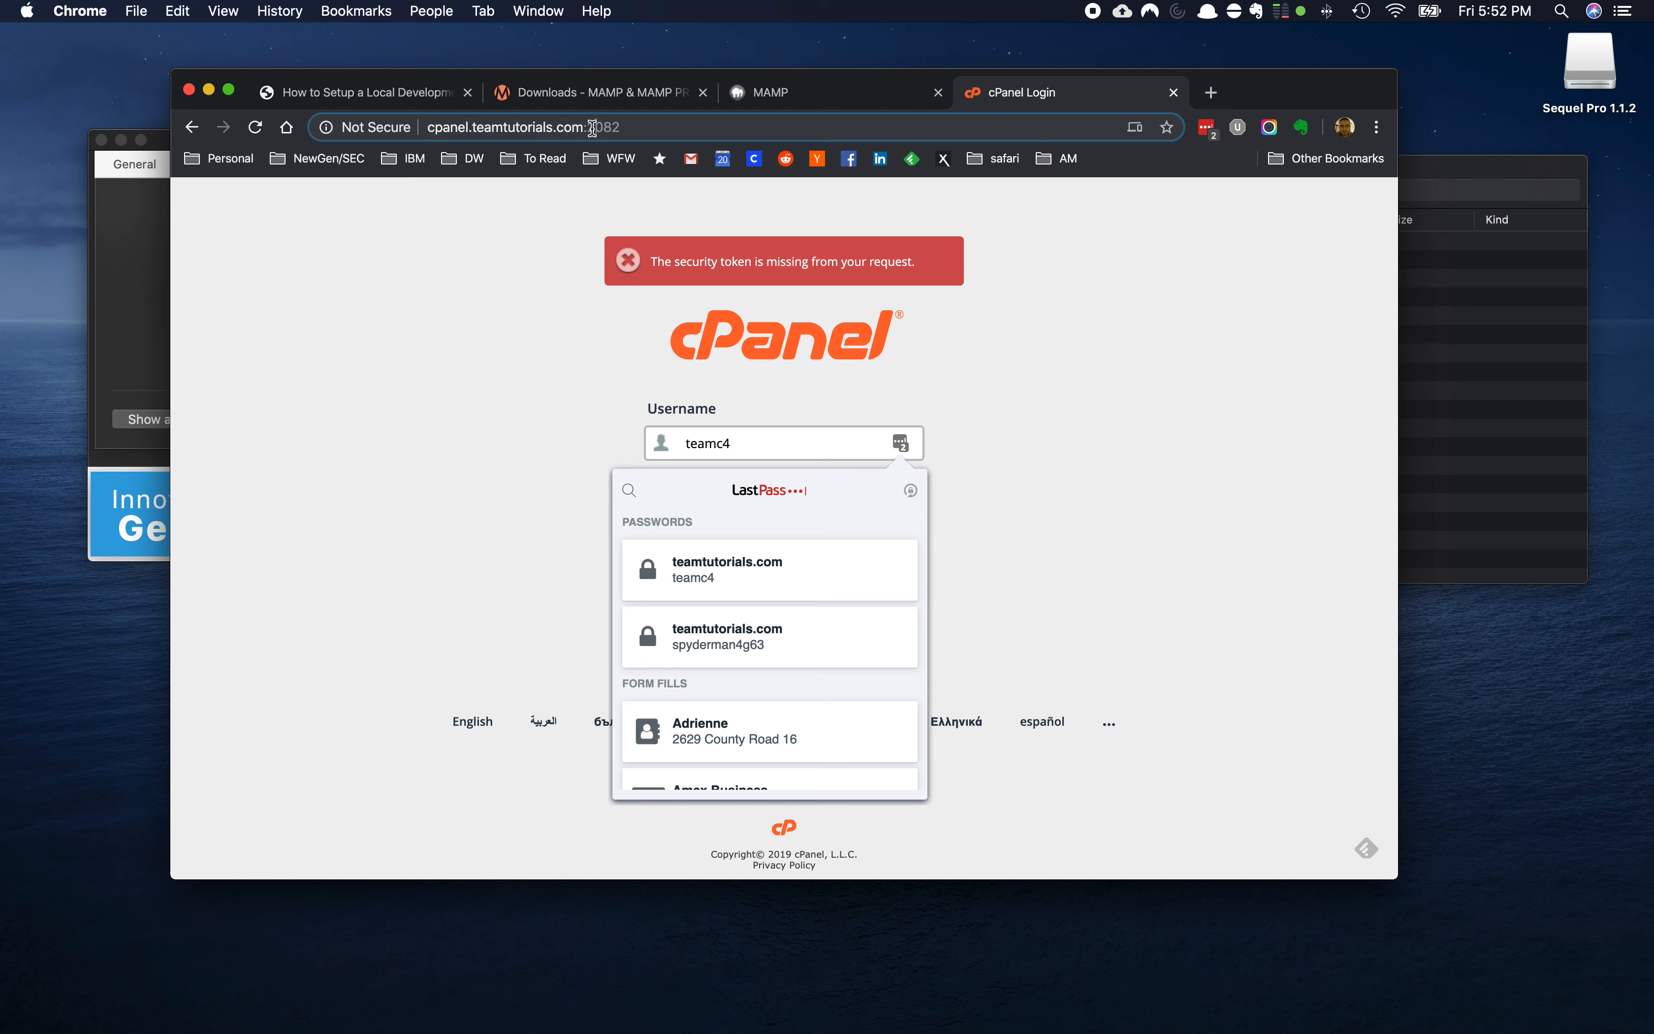
drag(594, 128, 623, 128)
click(747, 580)
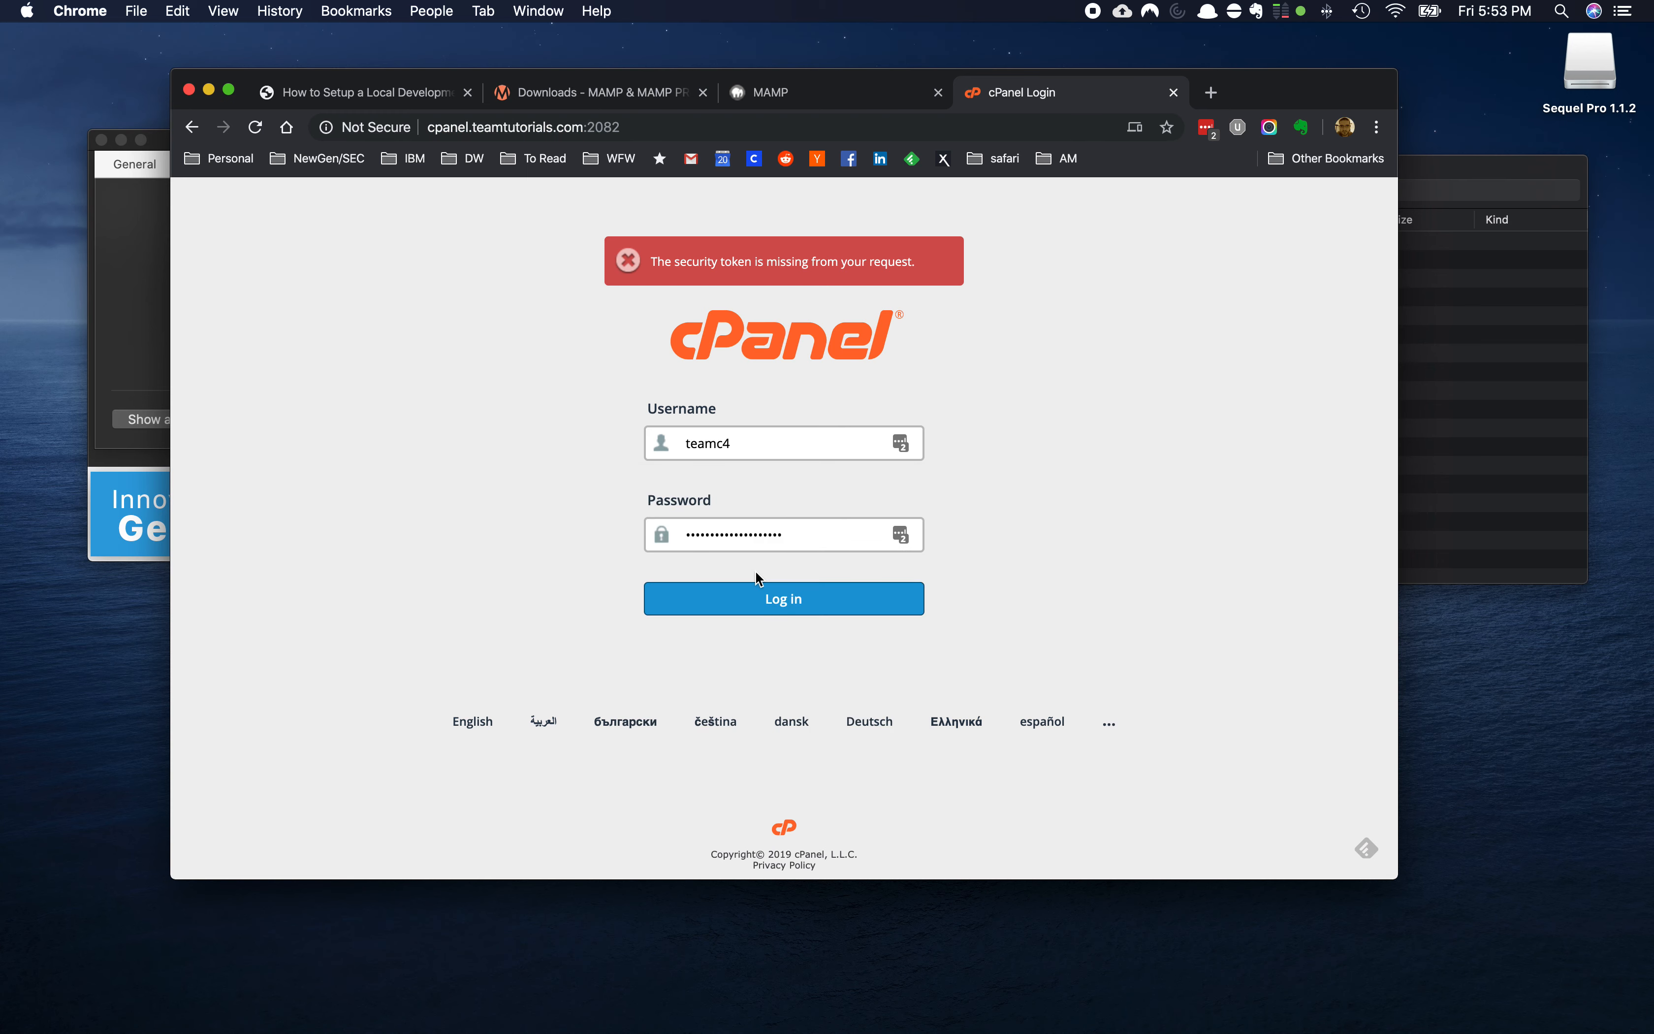
click(786, 600)
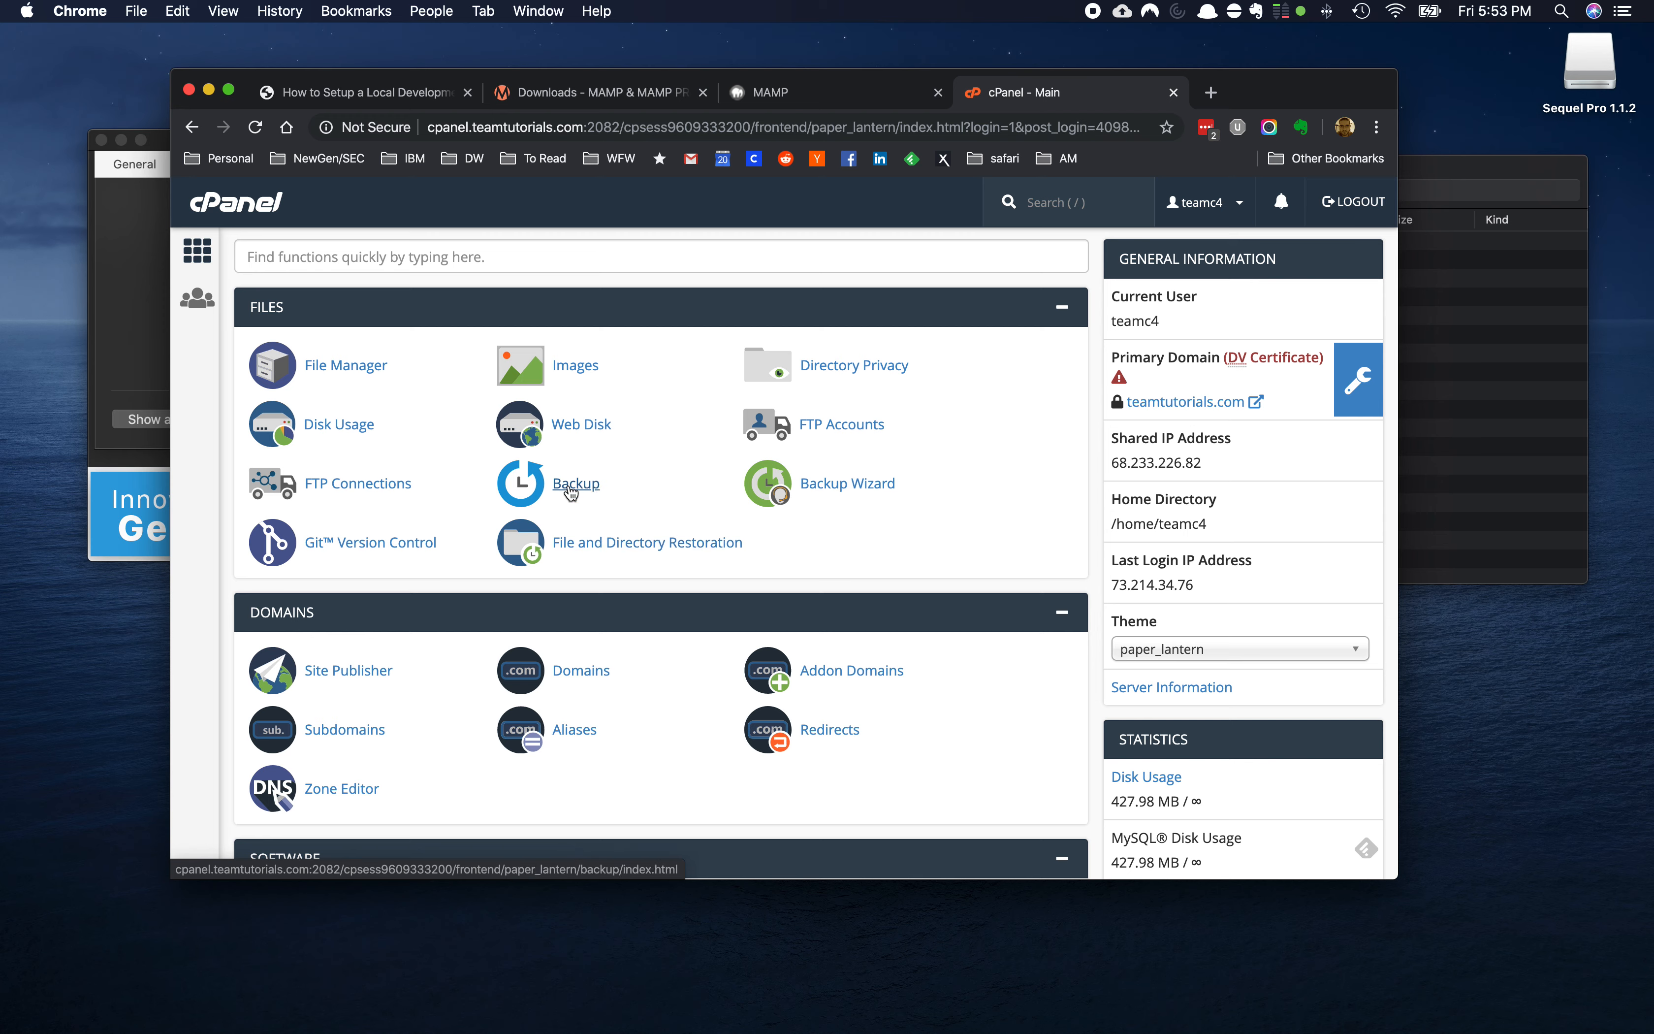
Open cPanel's Backup page and scroll to the MySQL database backup section
click(573, 484)
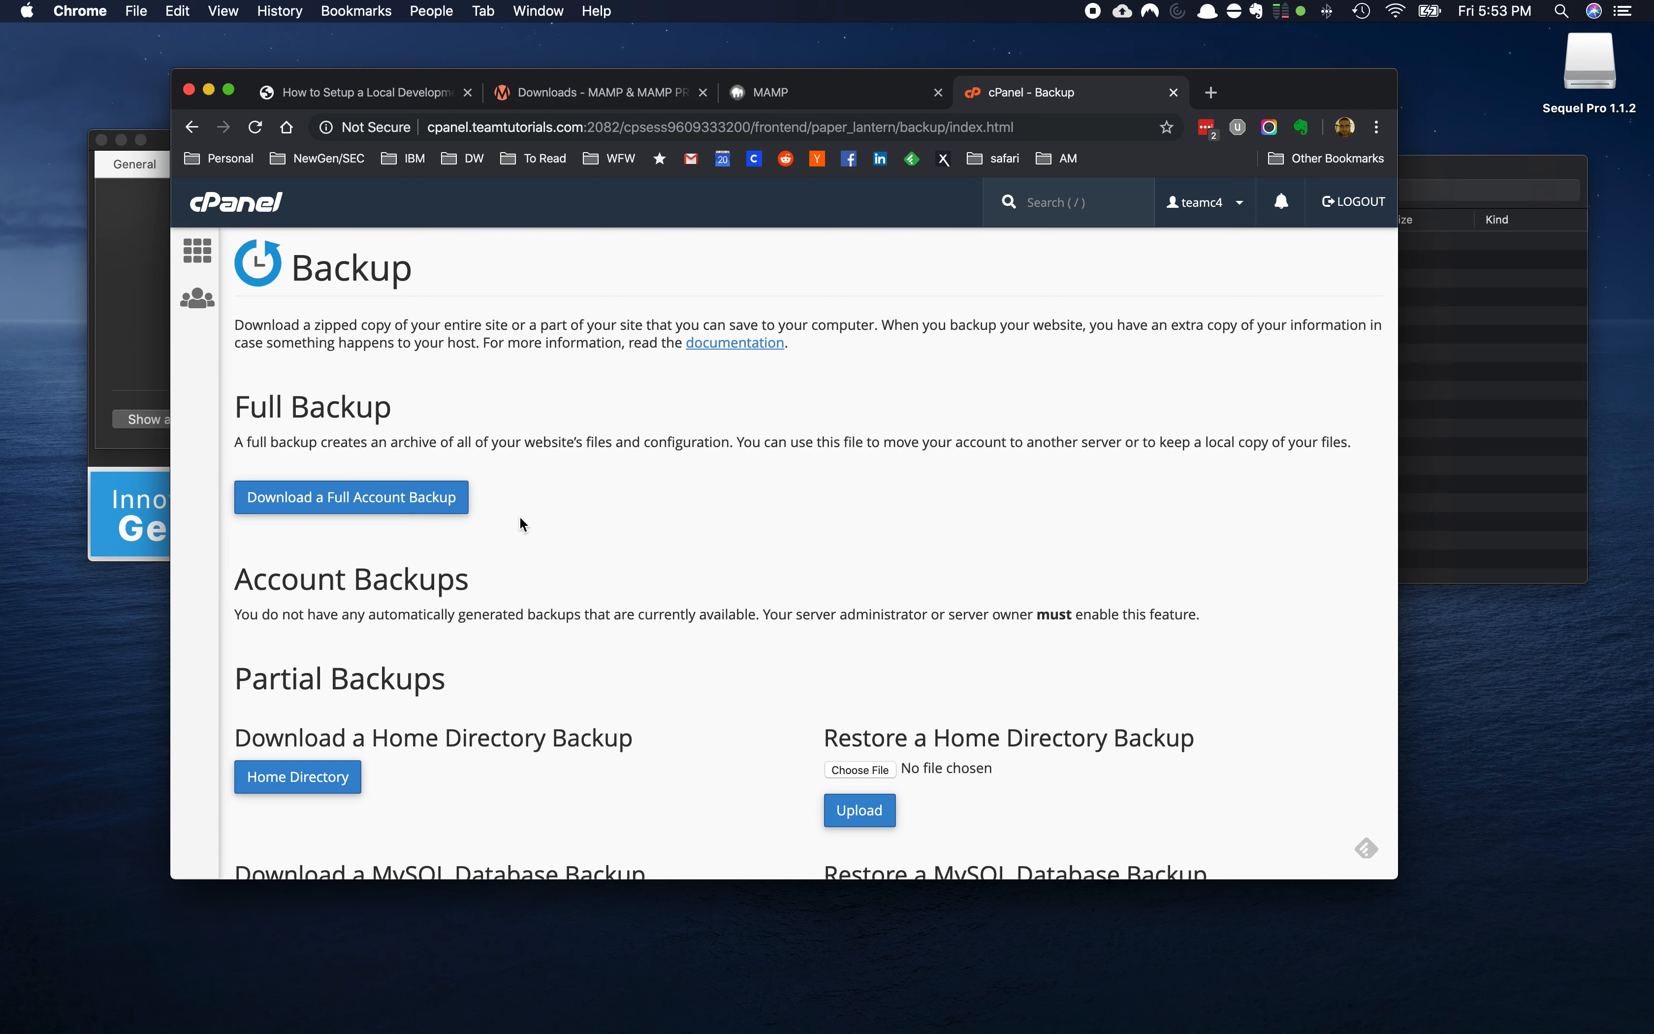
scroll(519, 518, down, 5)
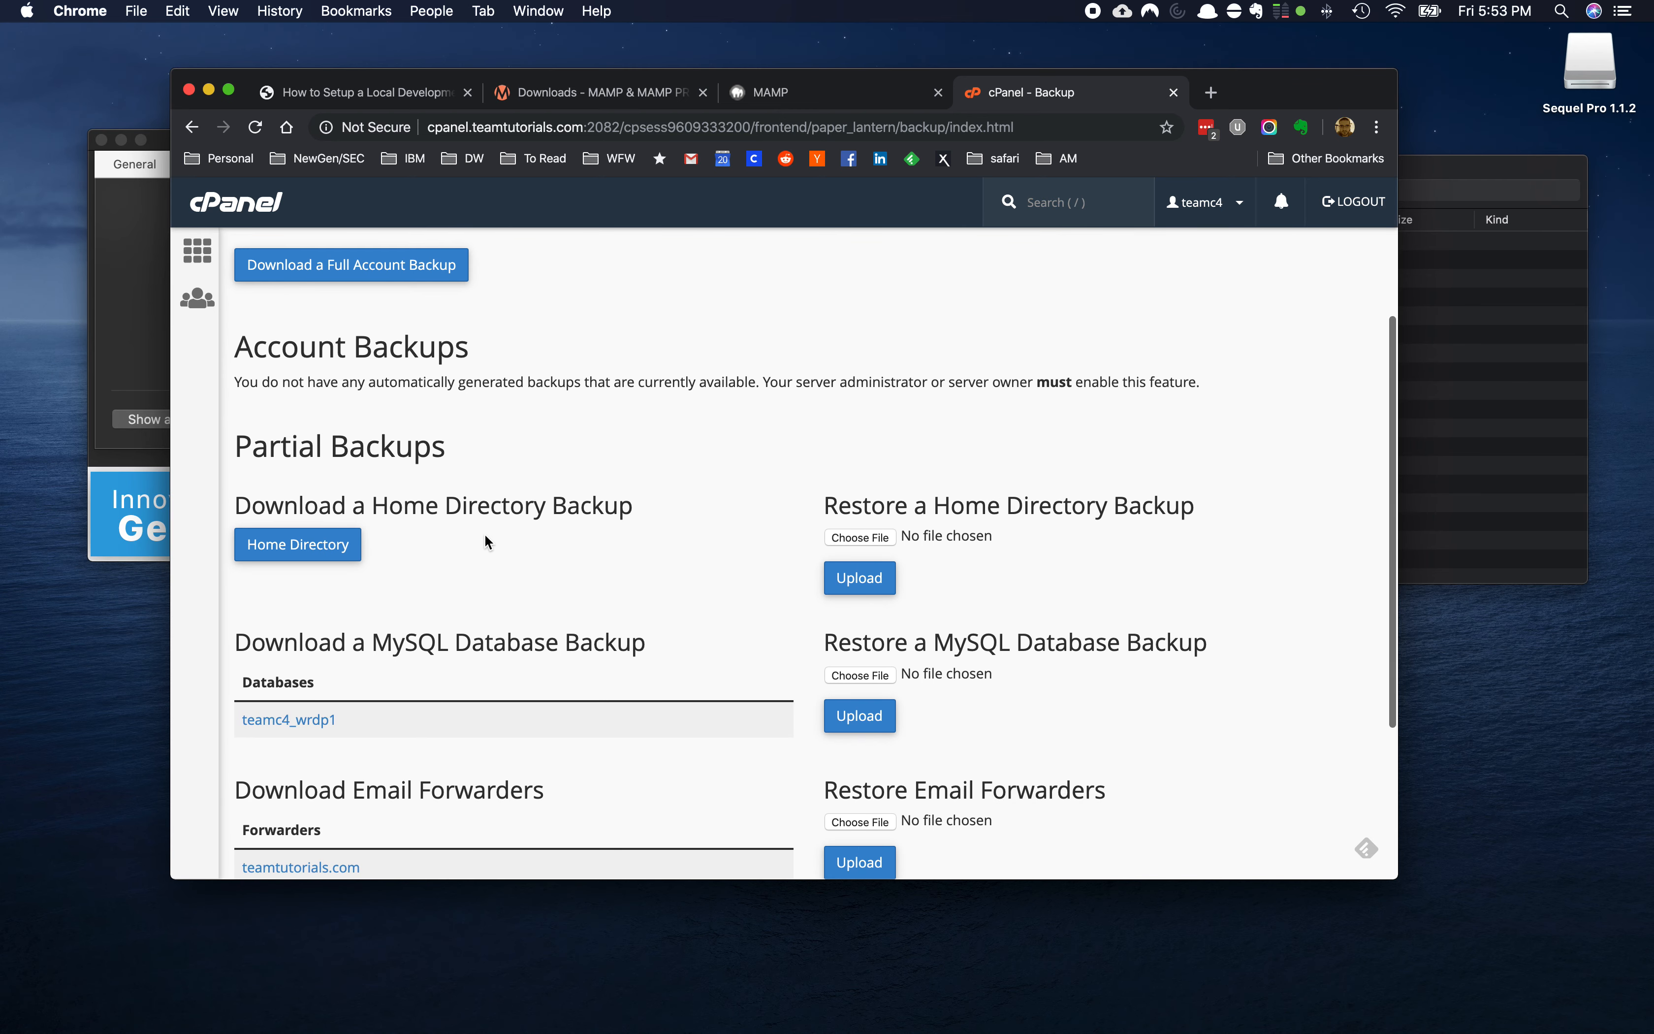
scroll(482, 530, down, 1)
scroll(588, 487, down, 1)
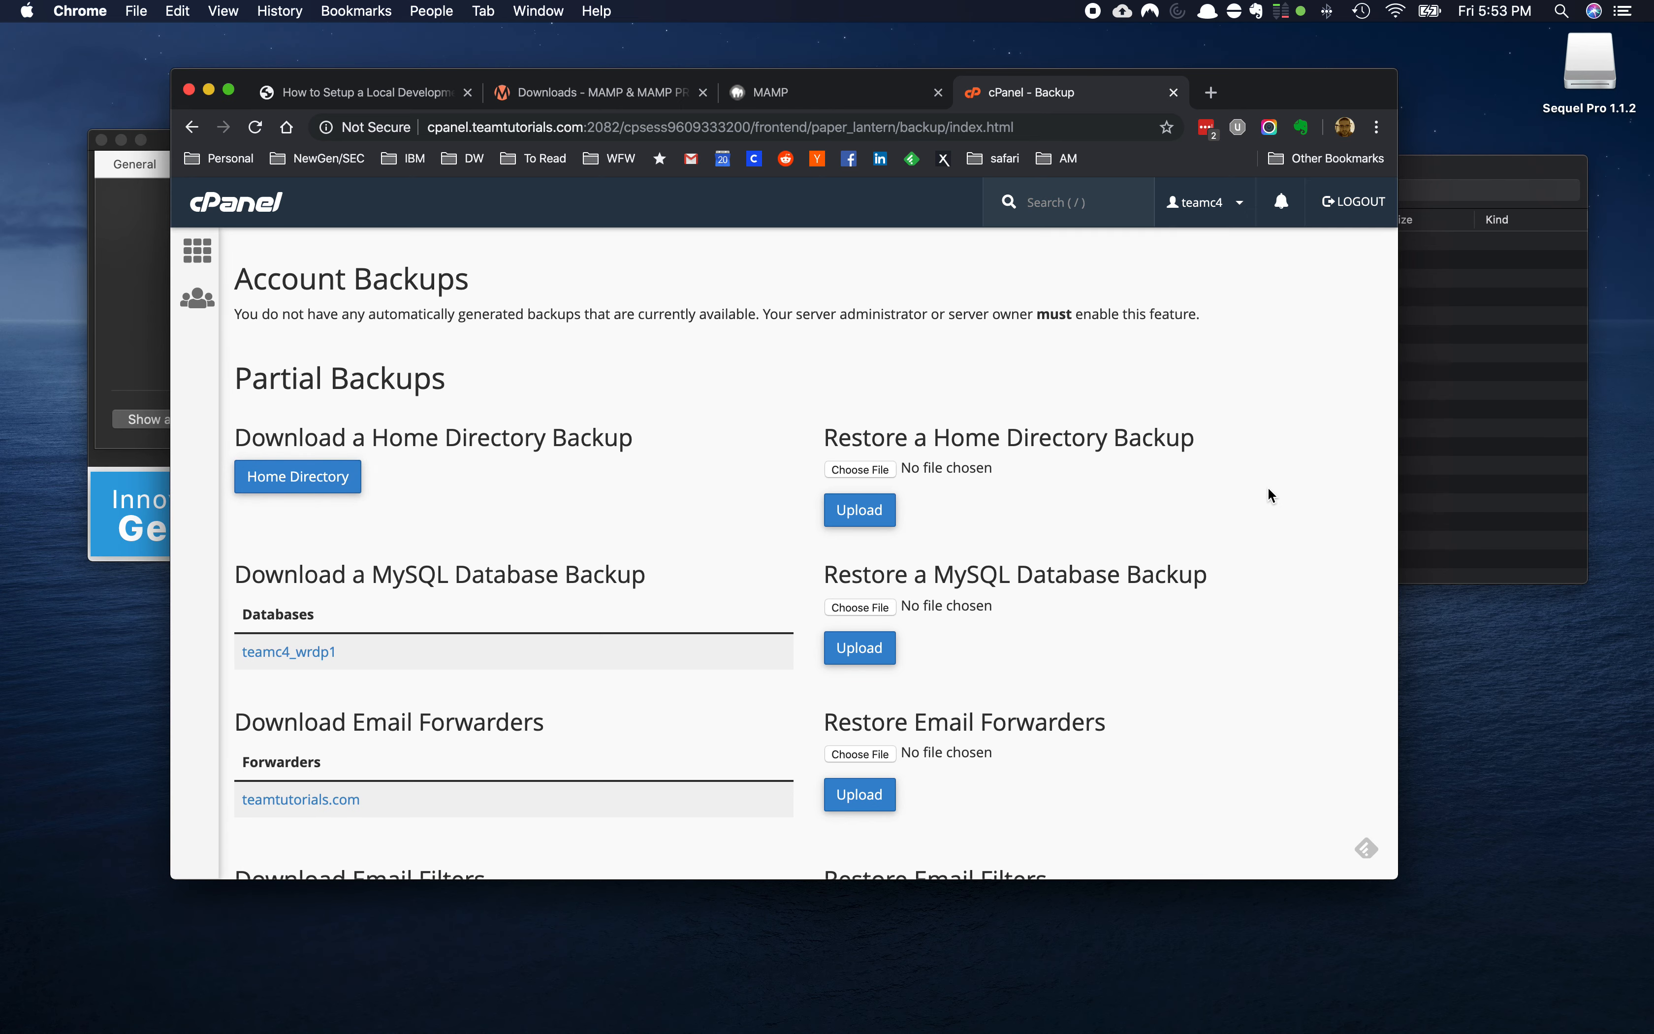
Open Downloads in Finder and inspect the database and full-site backup archives
key(alt+space)
text(downl)
key(Return)
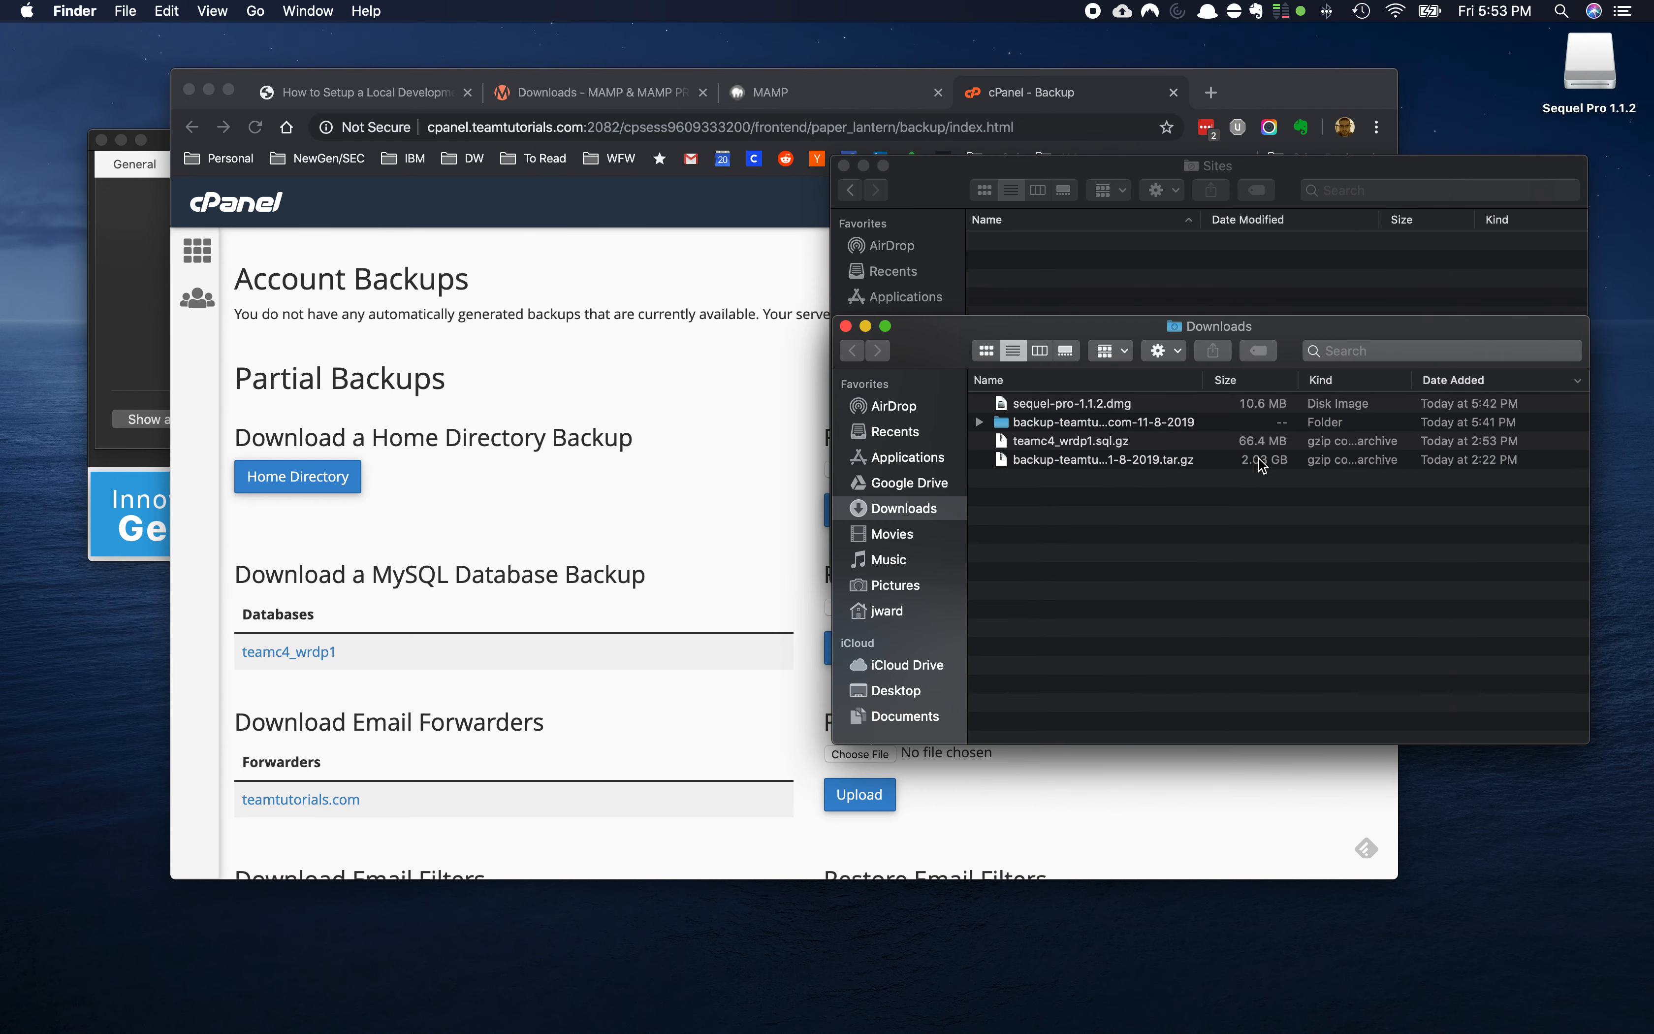
click(1061, 441)
click(1057, 460)
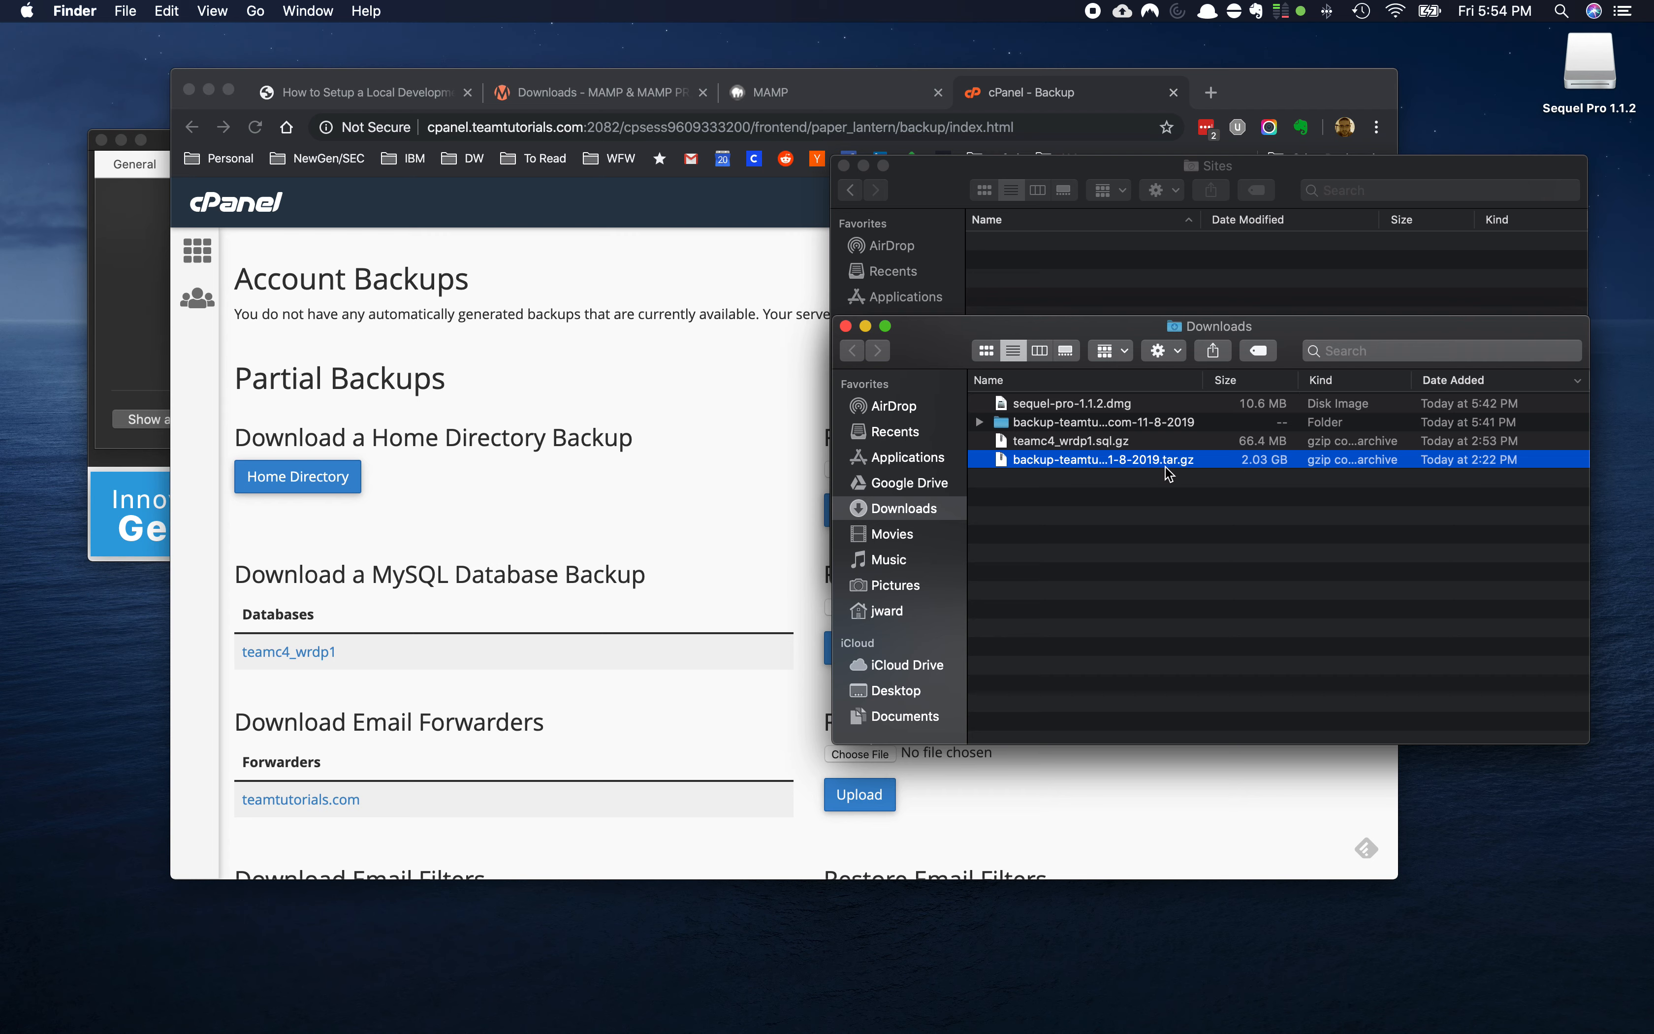
click(1007, 427)
Select the teamc4_wrdp1 database name on the Backup page, then return to Downloads
click(482, 566)
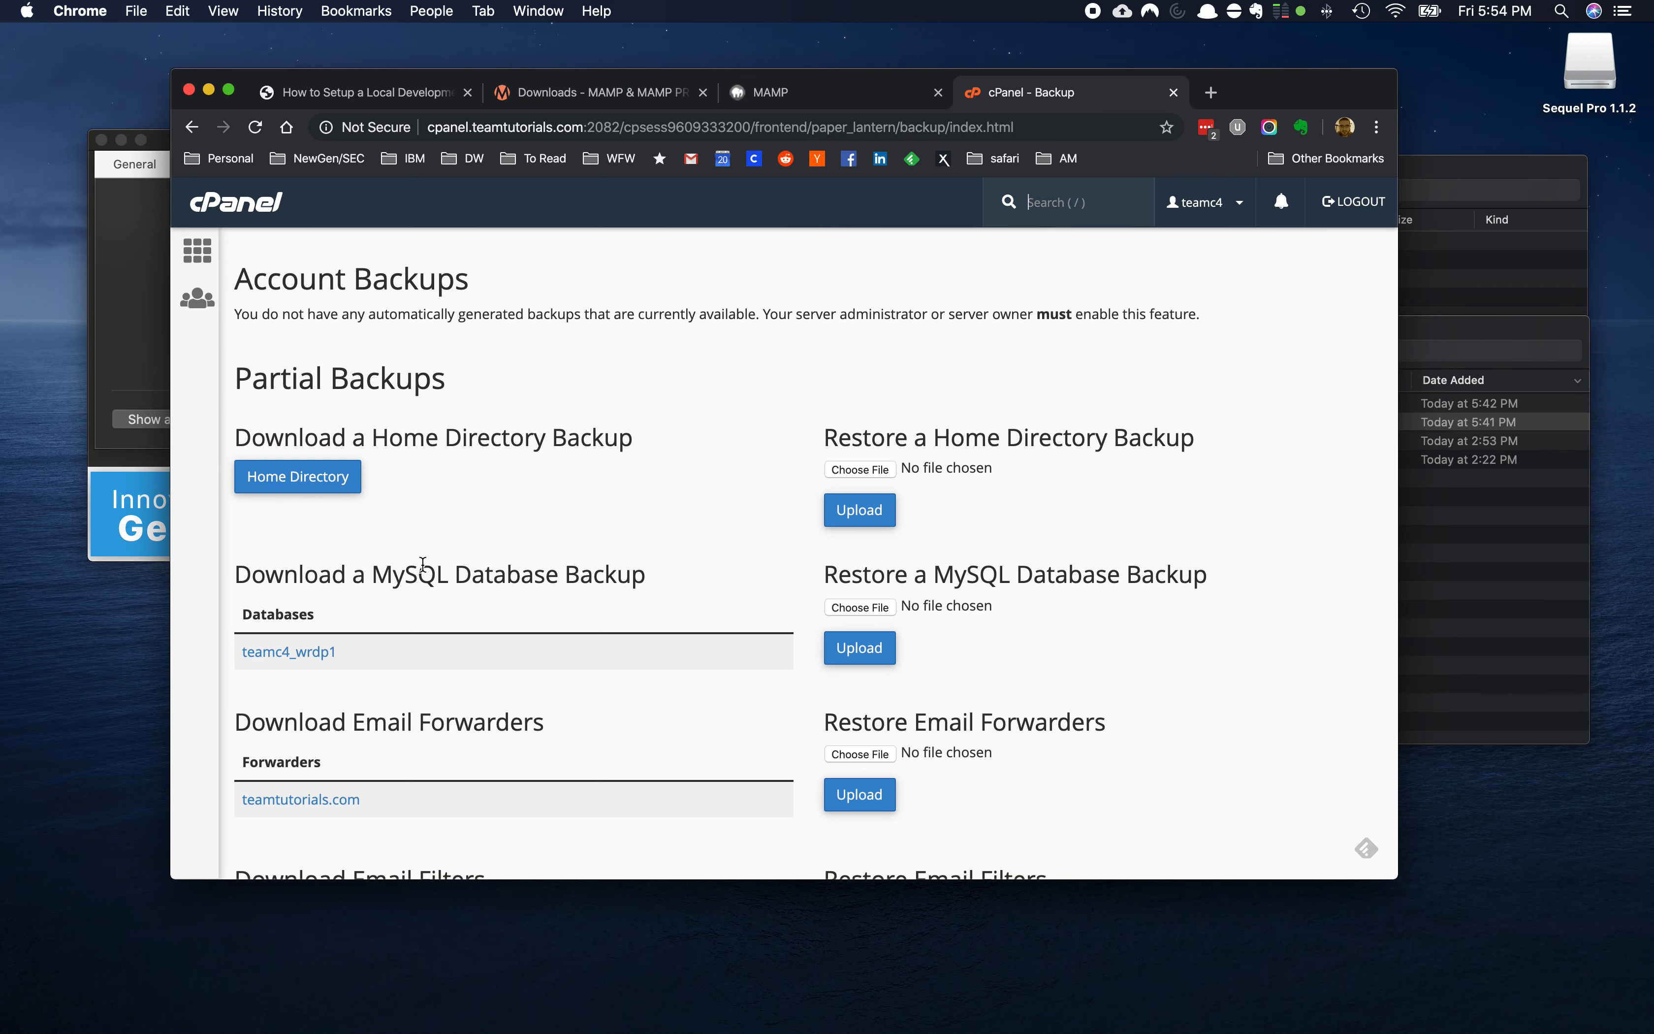
scroll(299, 663, down, 2)
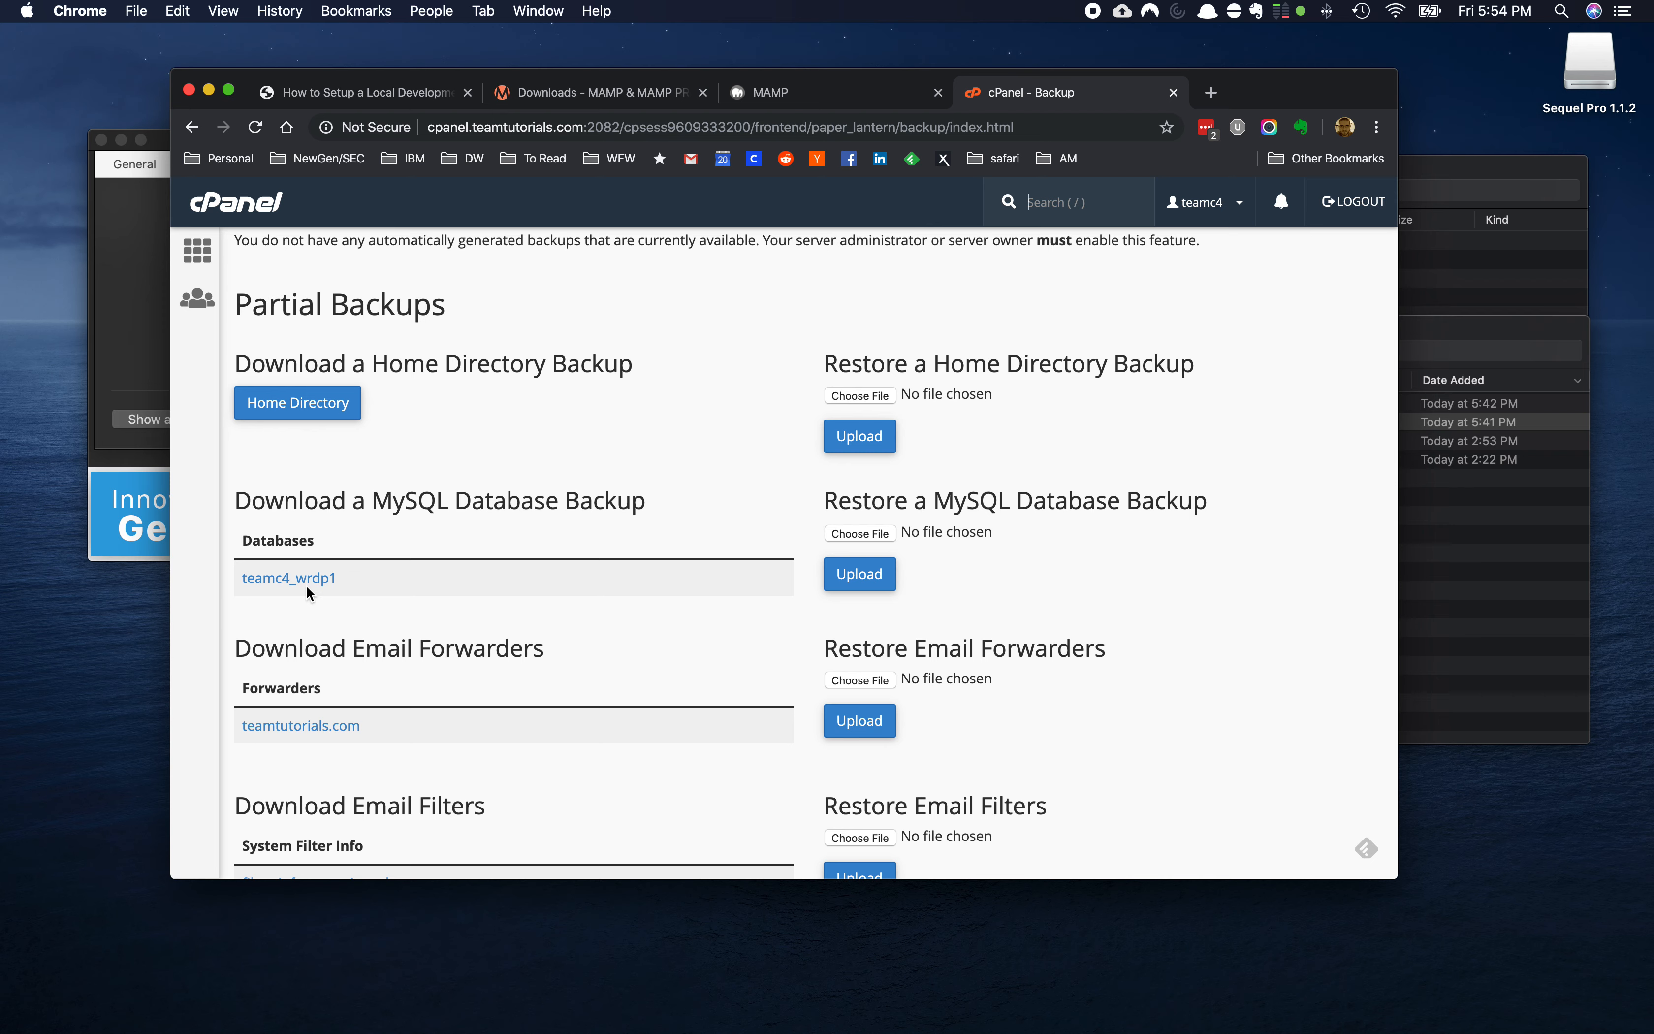
drag(338, 579, 241, 585)
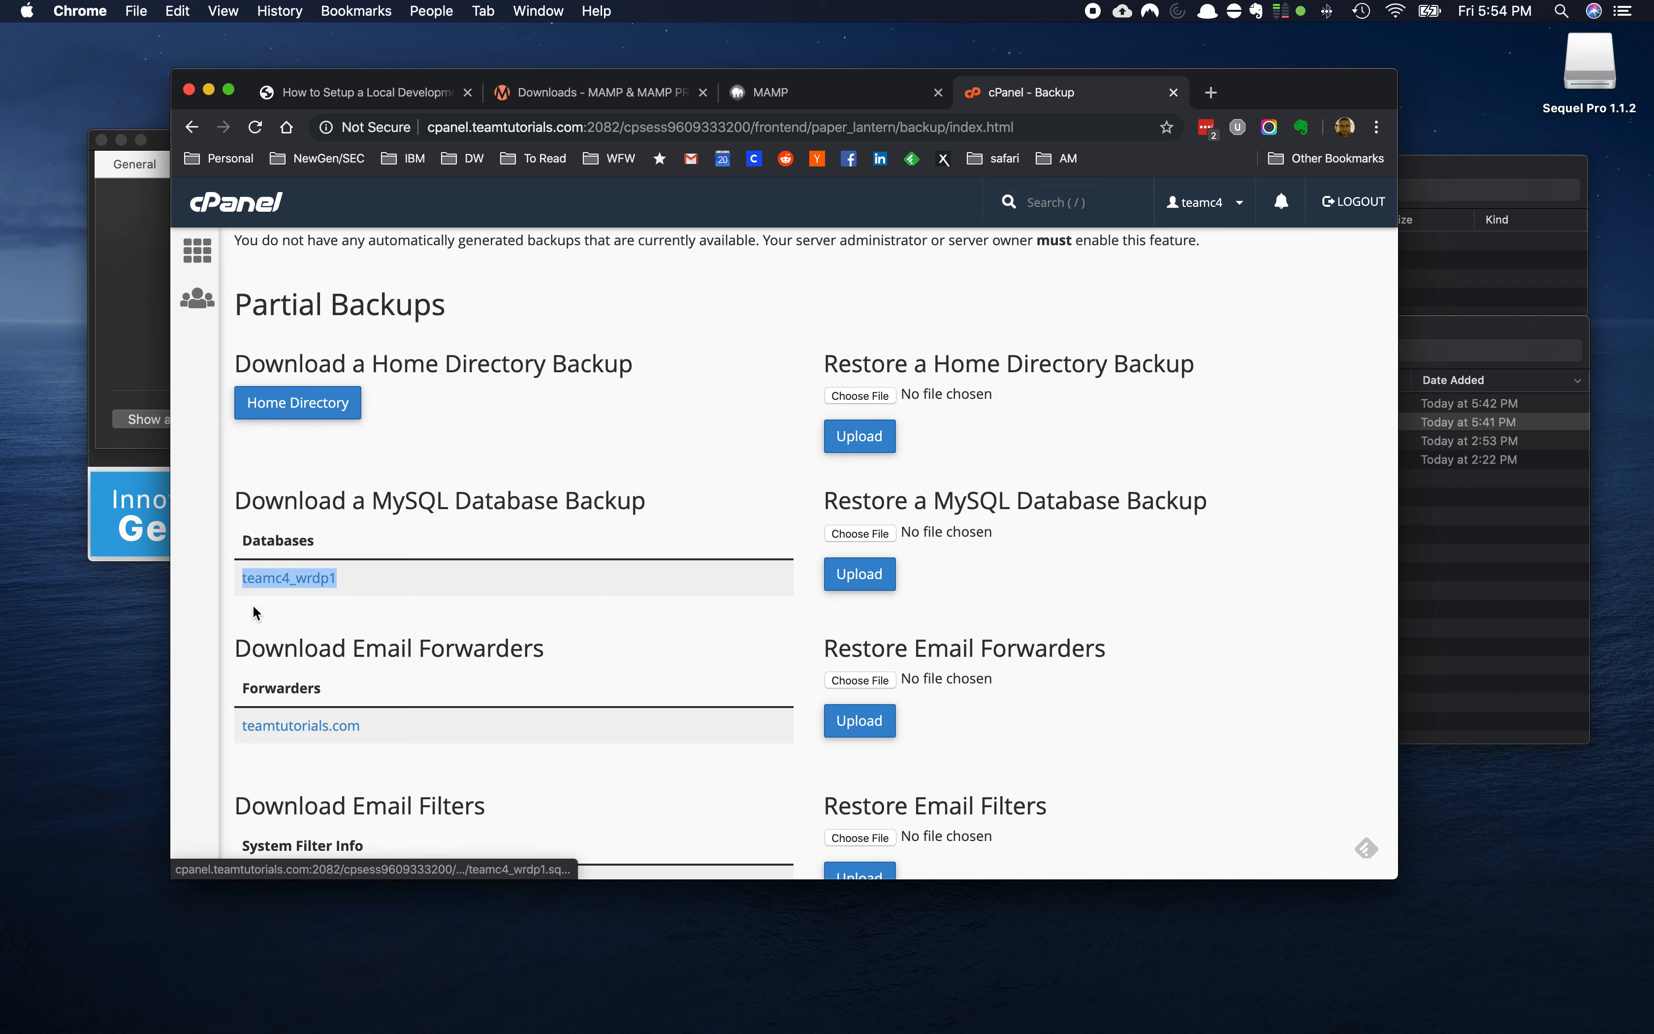
click(254, 606)
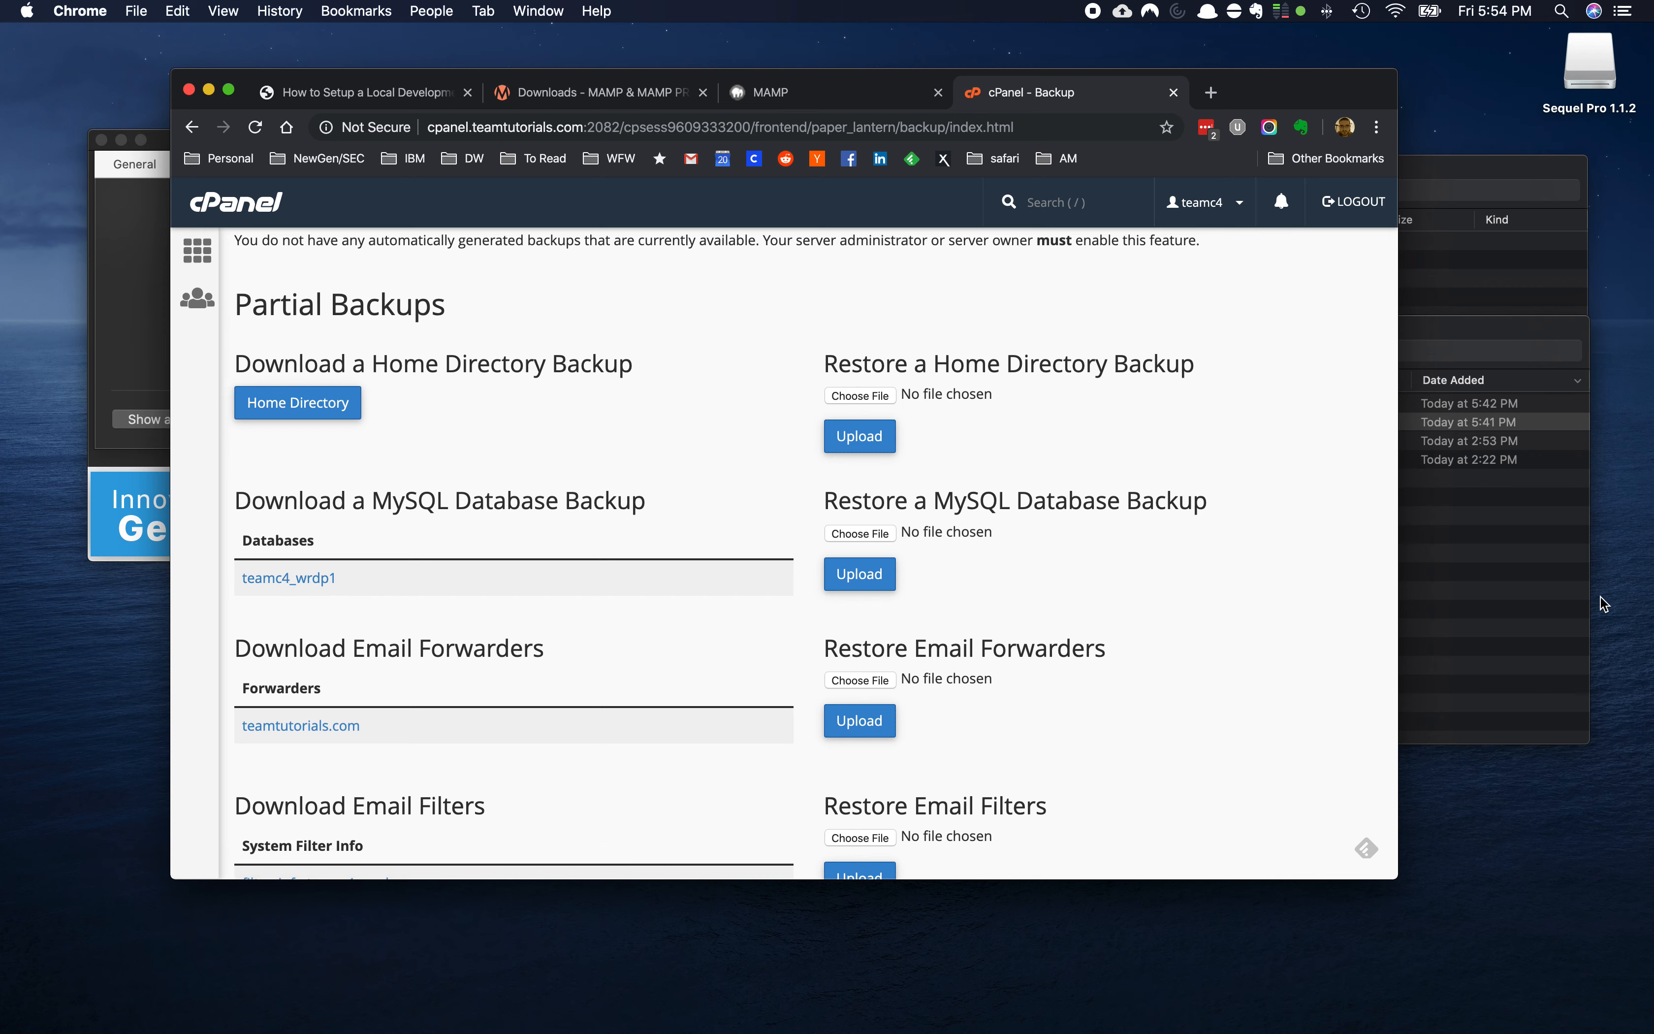
click(1434, 603)
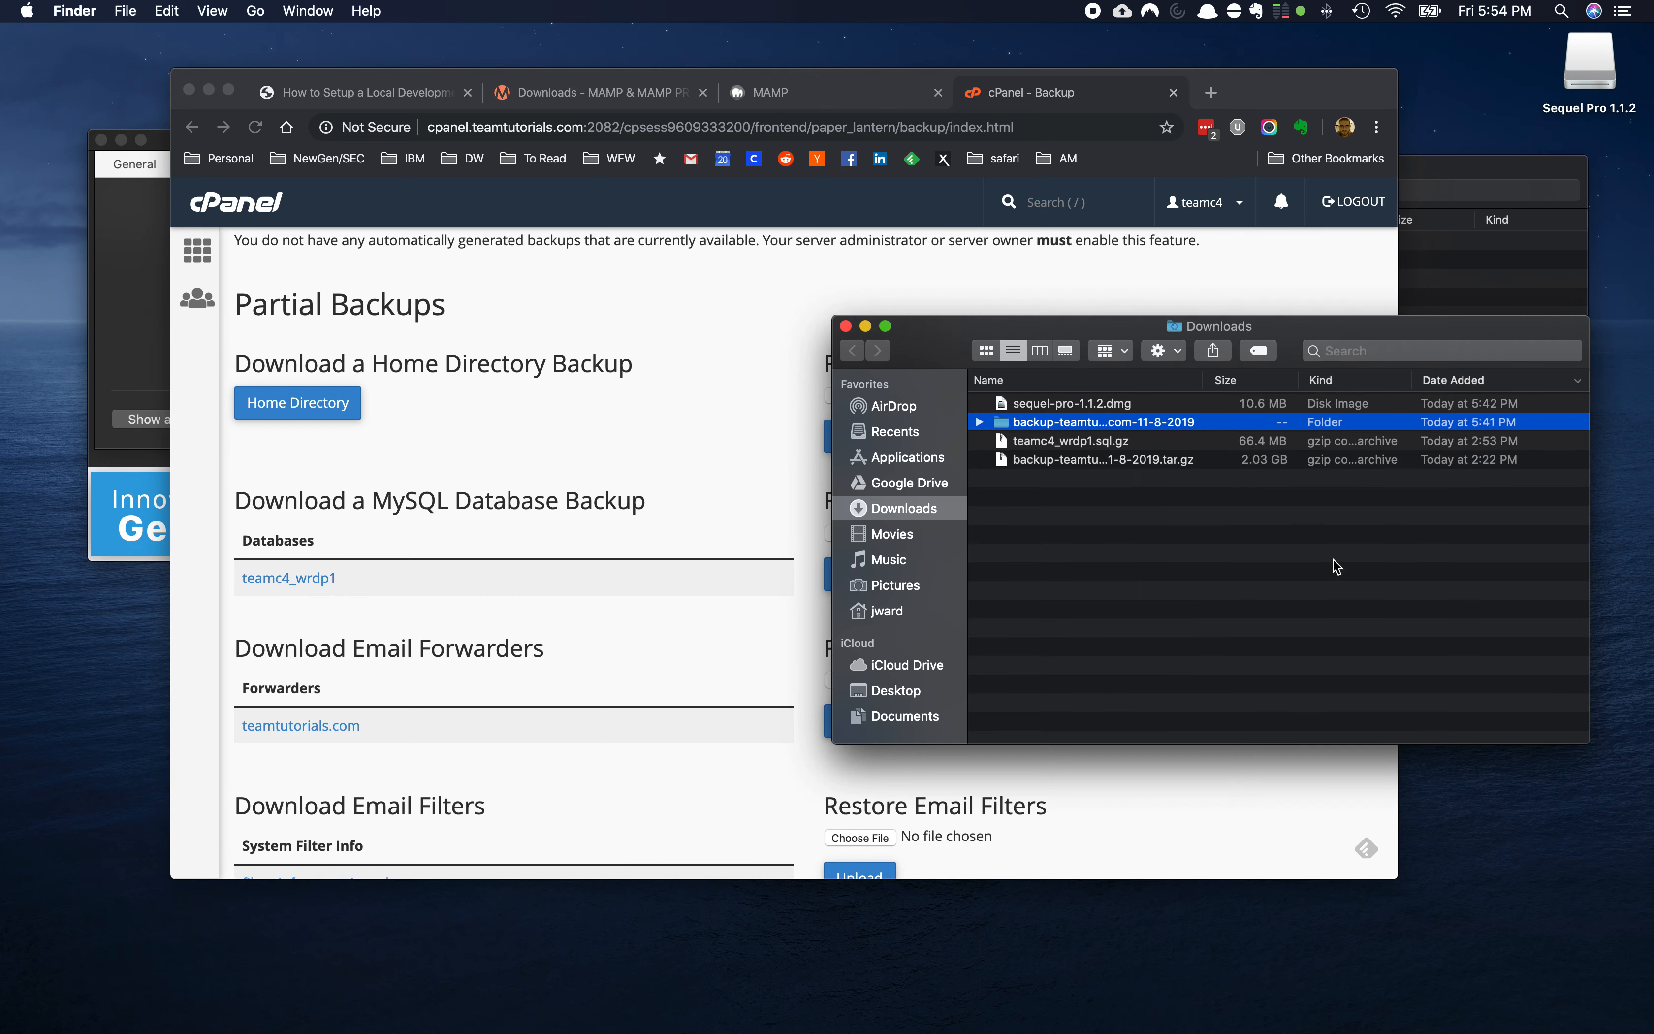
Extract the teamc4_wrdp1.sql.gz database archive in Downloads
click(1097, 446)
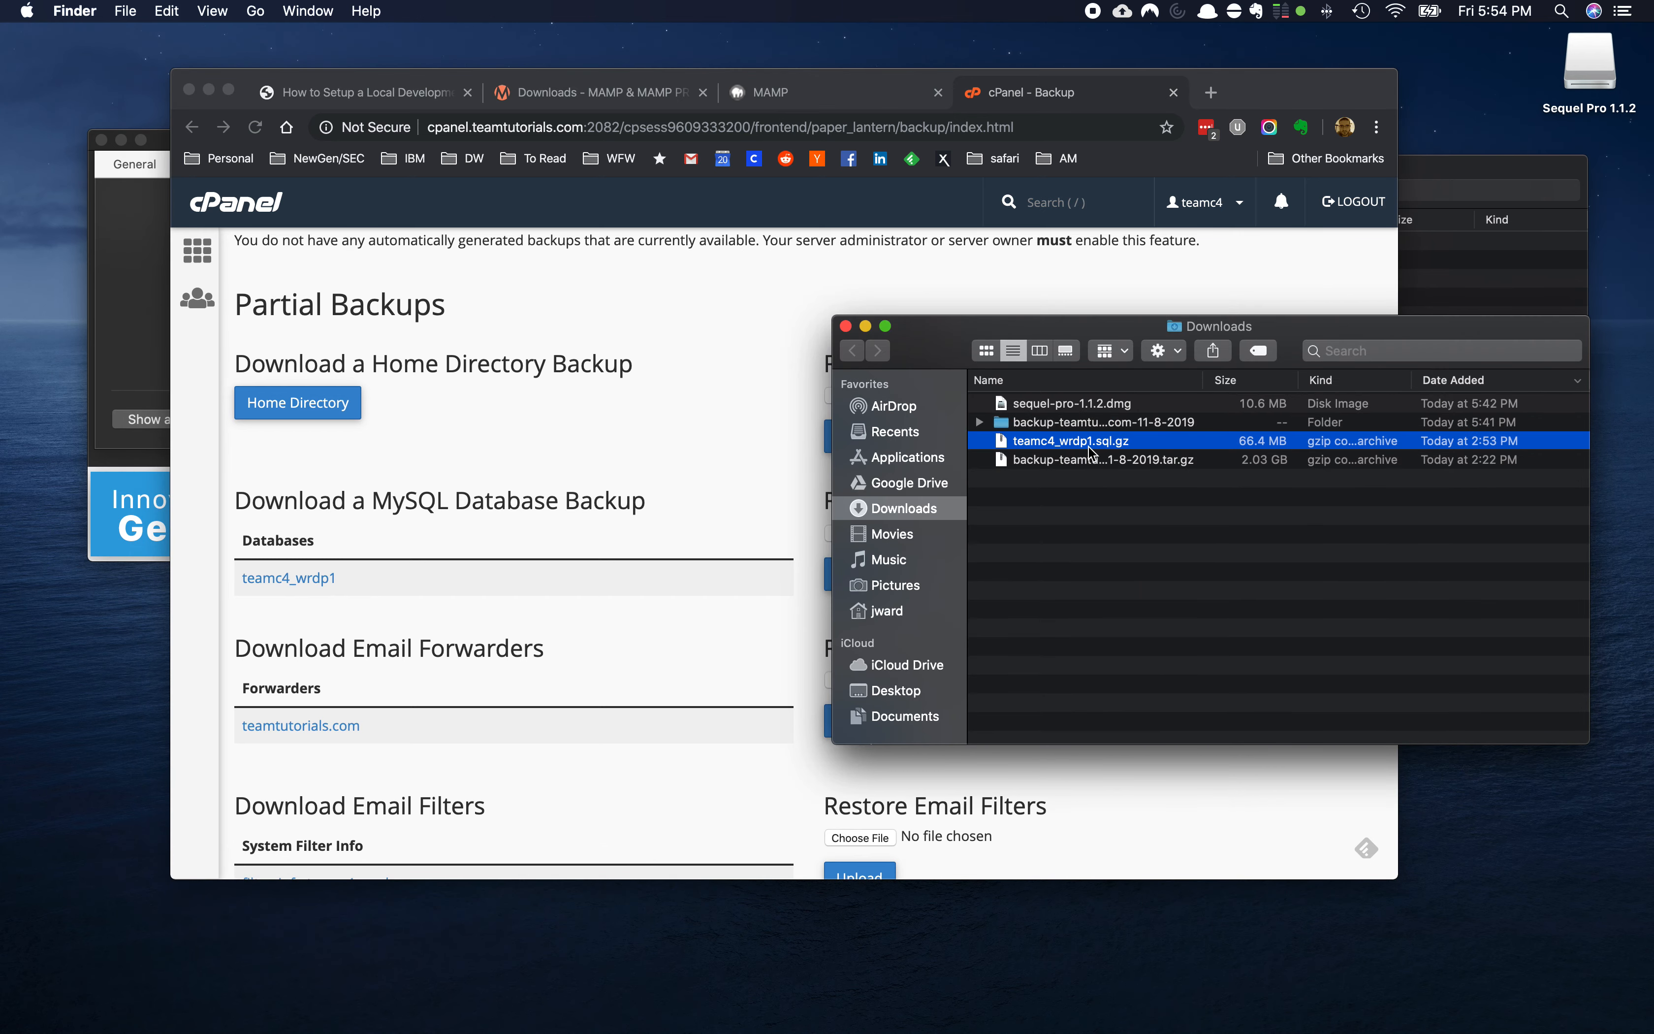
double_click(1089, 443)
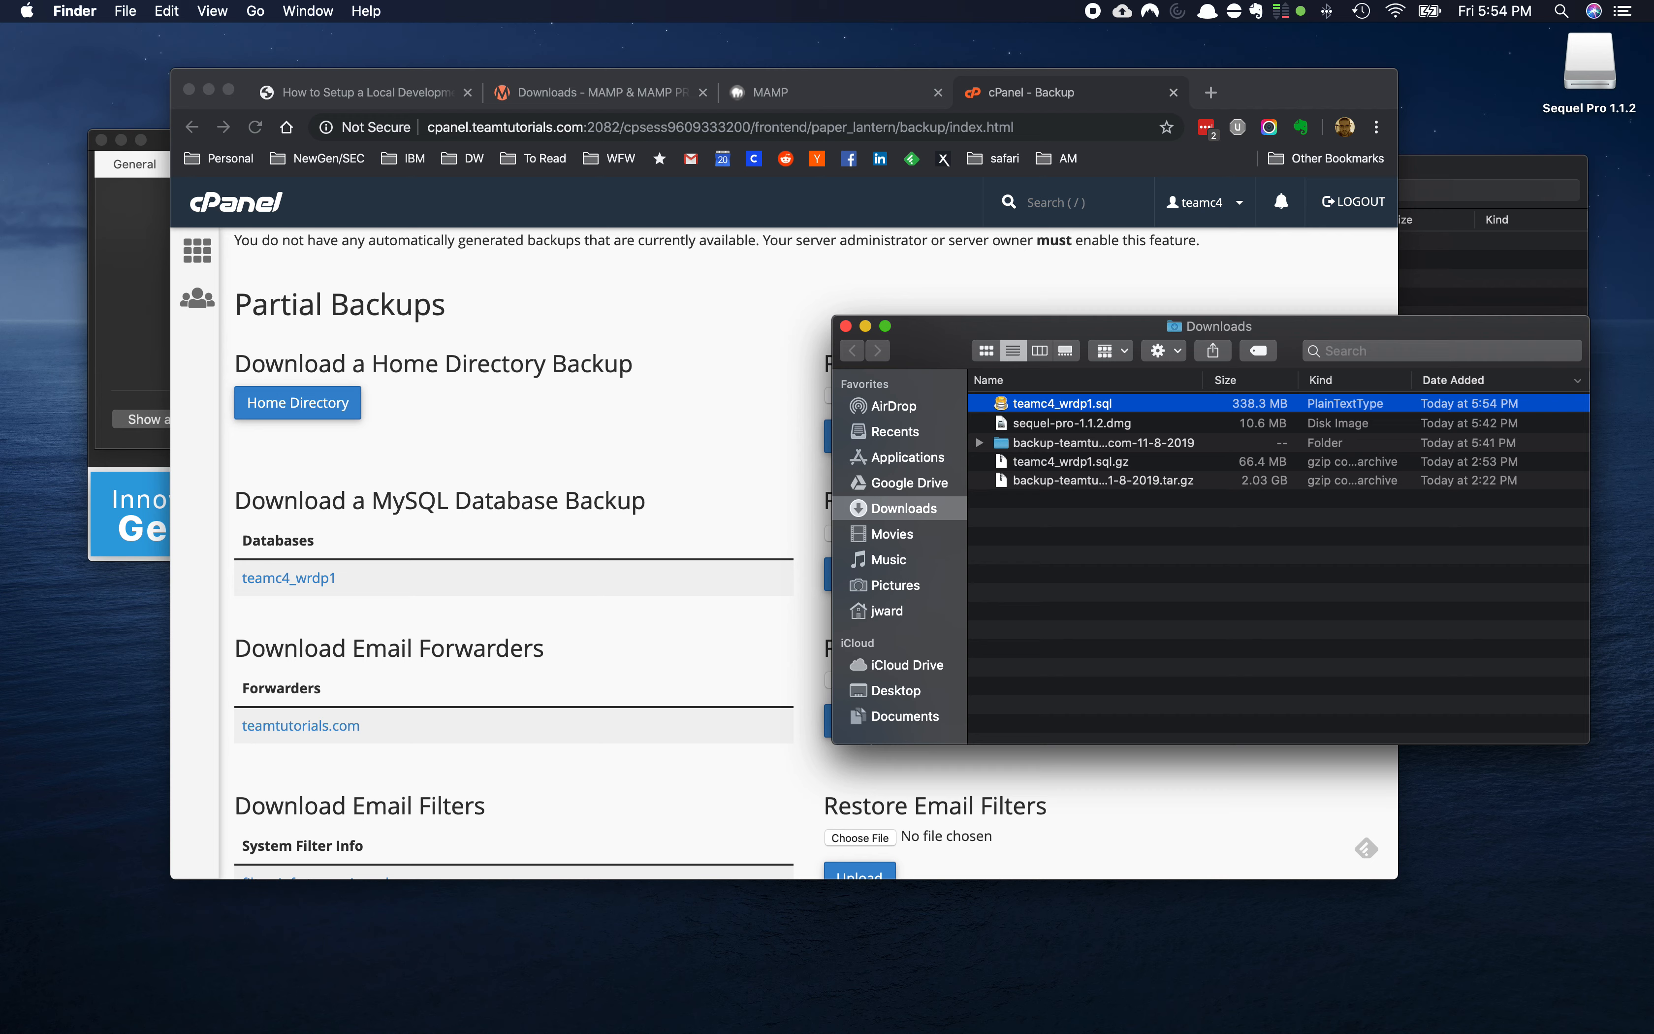
click(1059, 569)
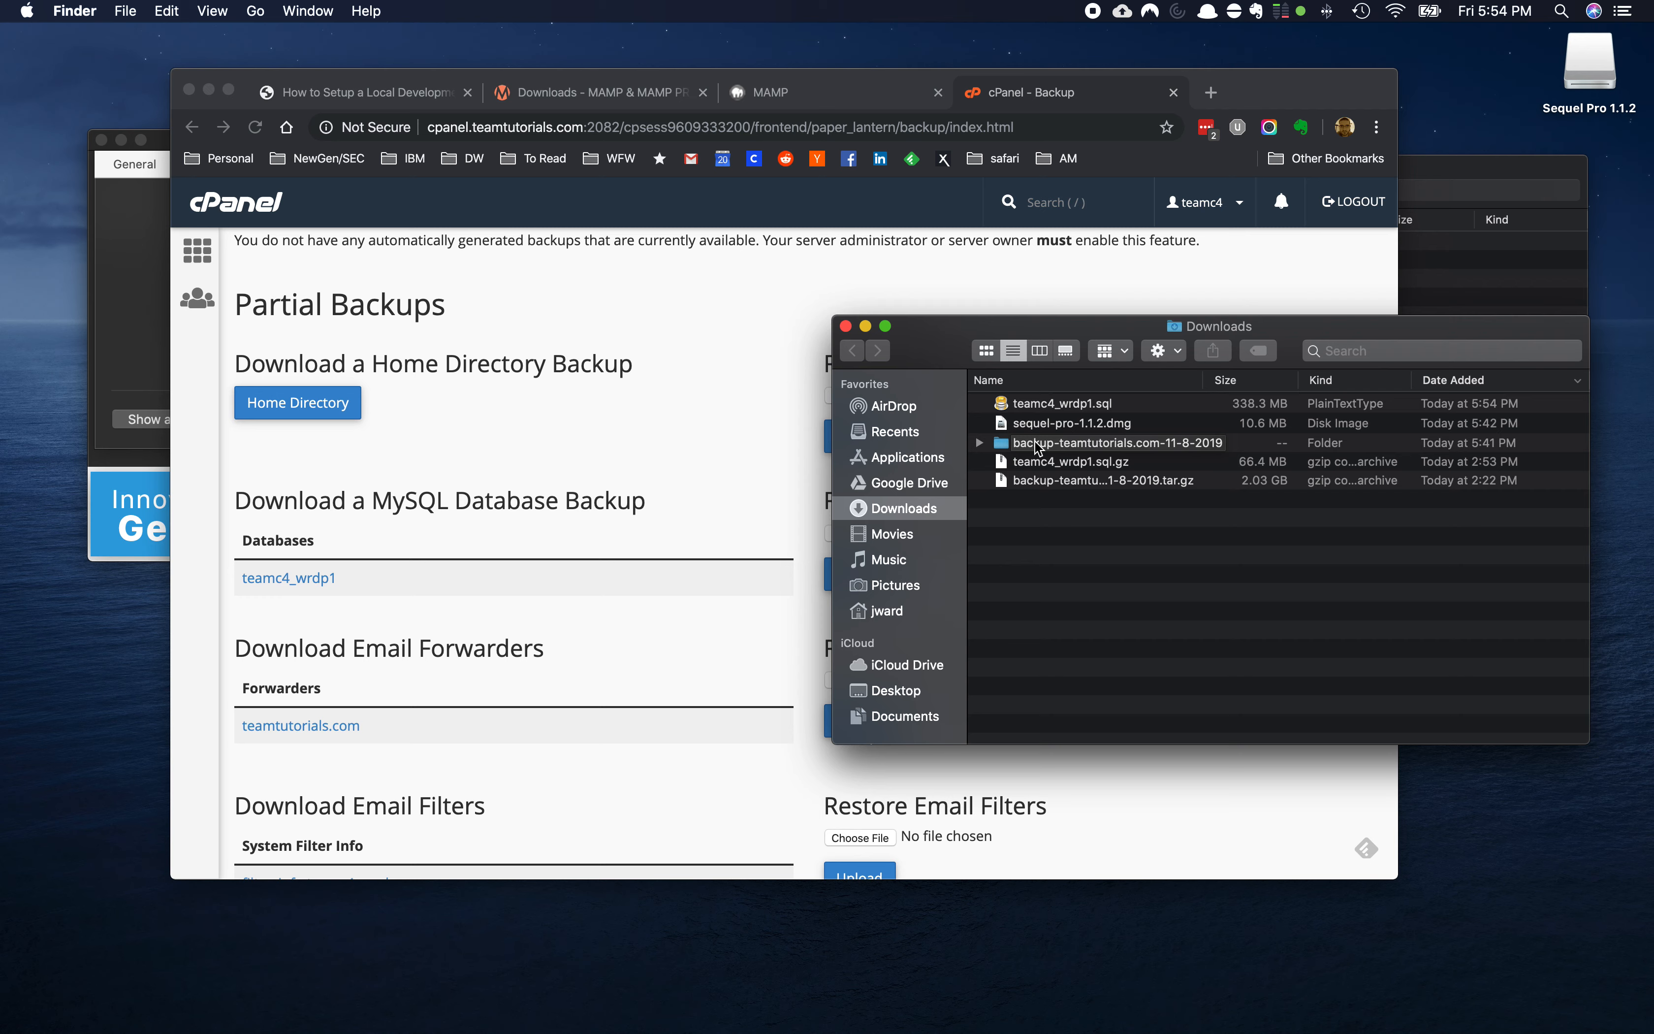
Open the backup folder's public_html directory and select all of its files
click(1039, 448)
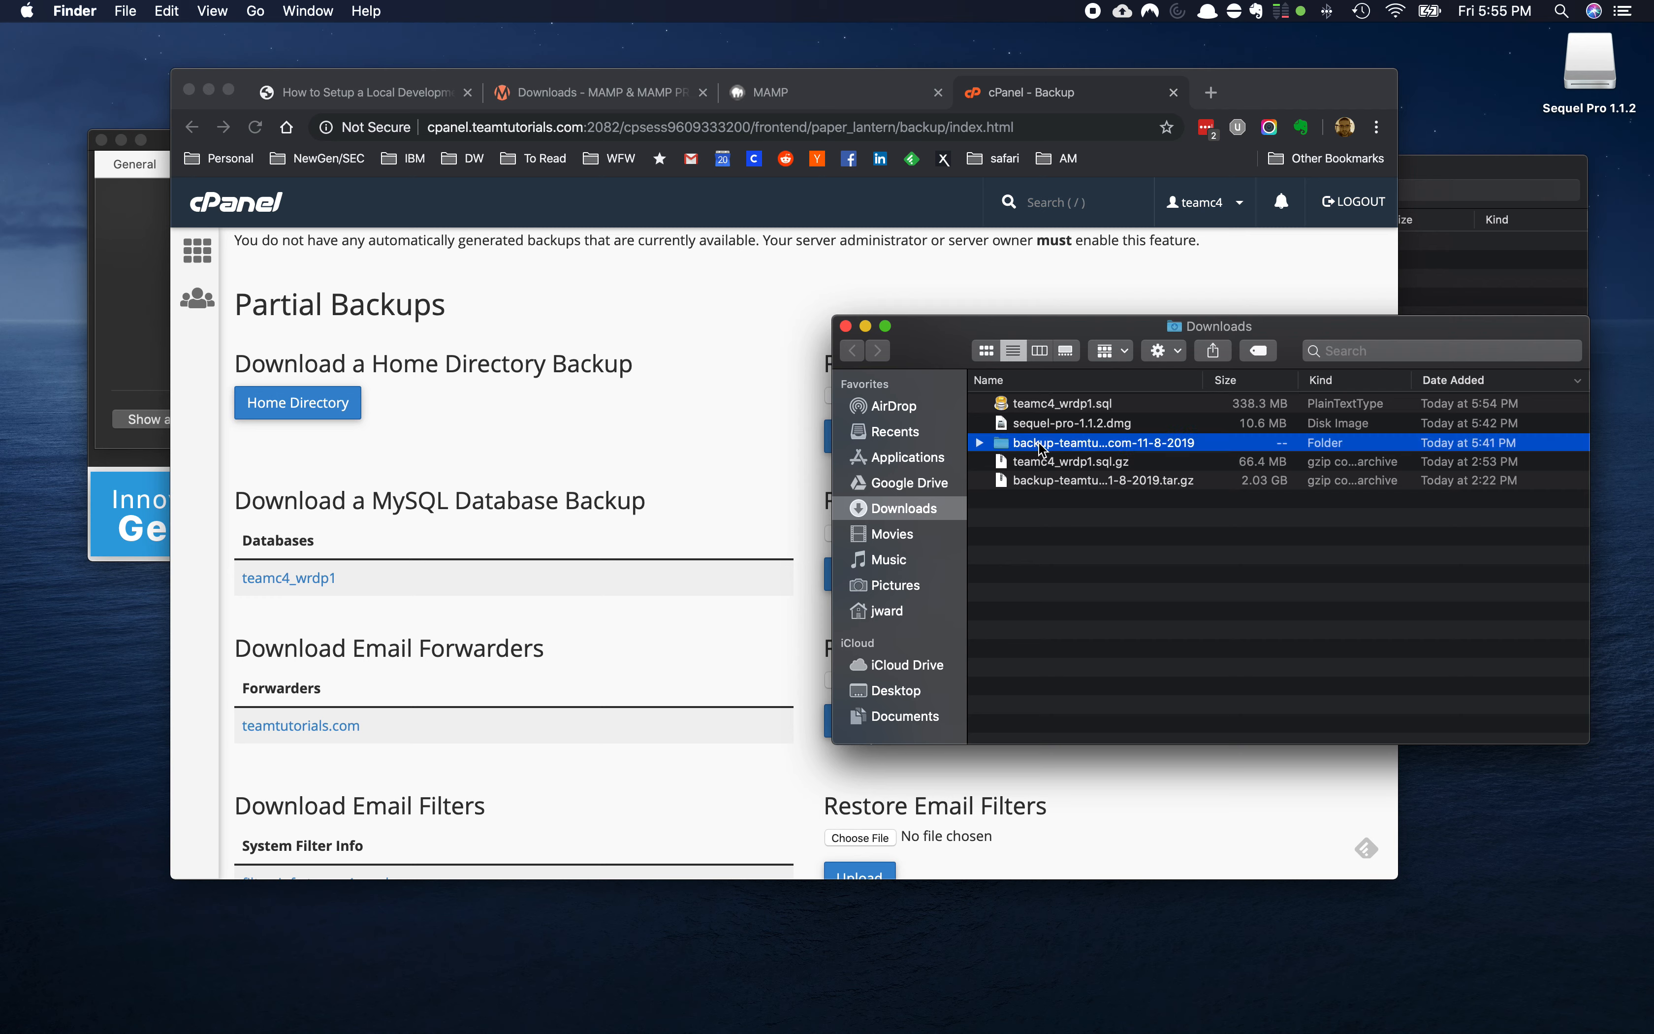
double_click(1043, 449)
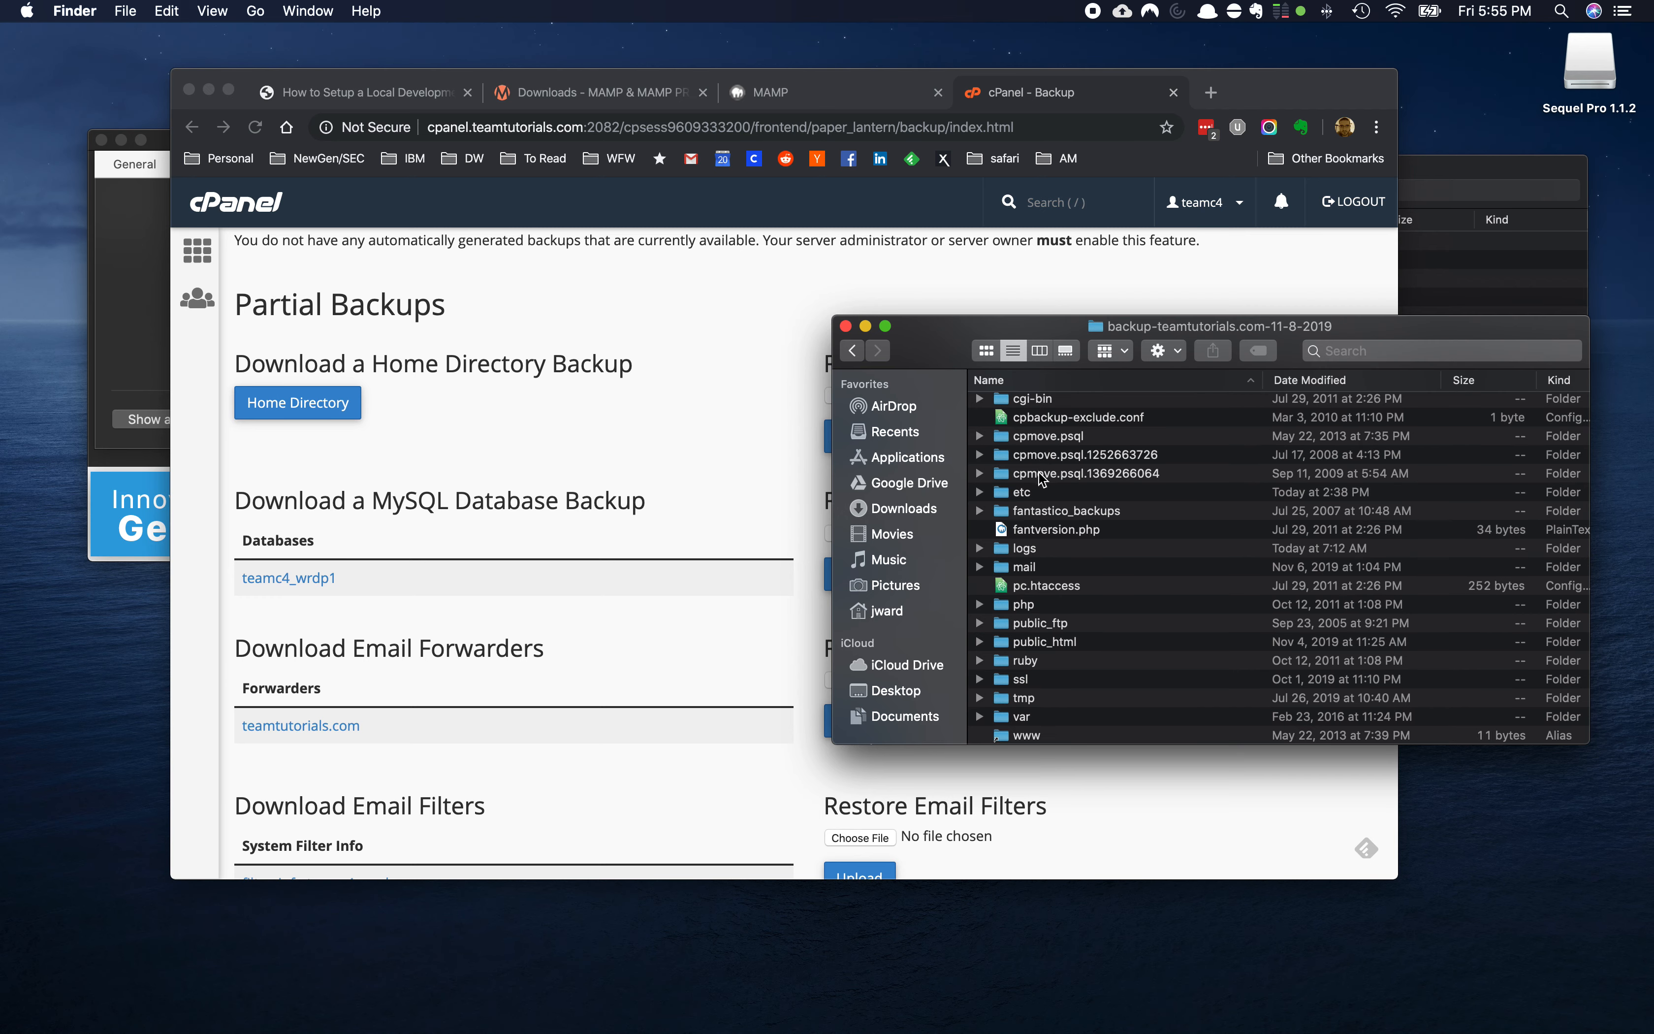
scroll(1042, 480, down, 3)
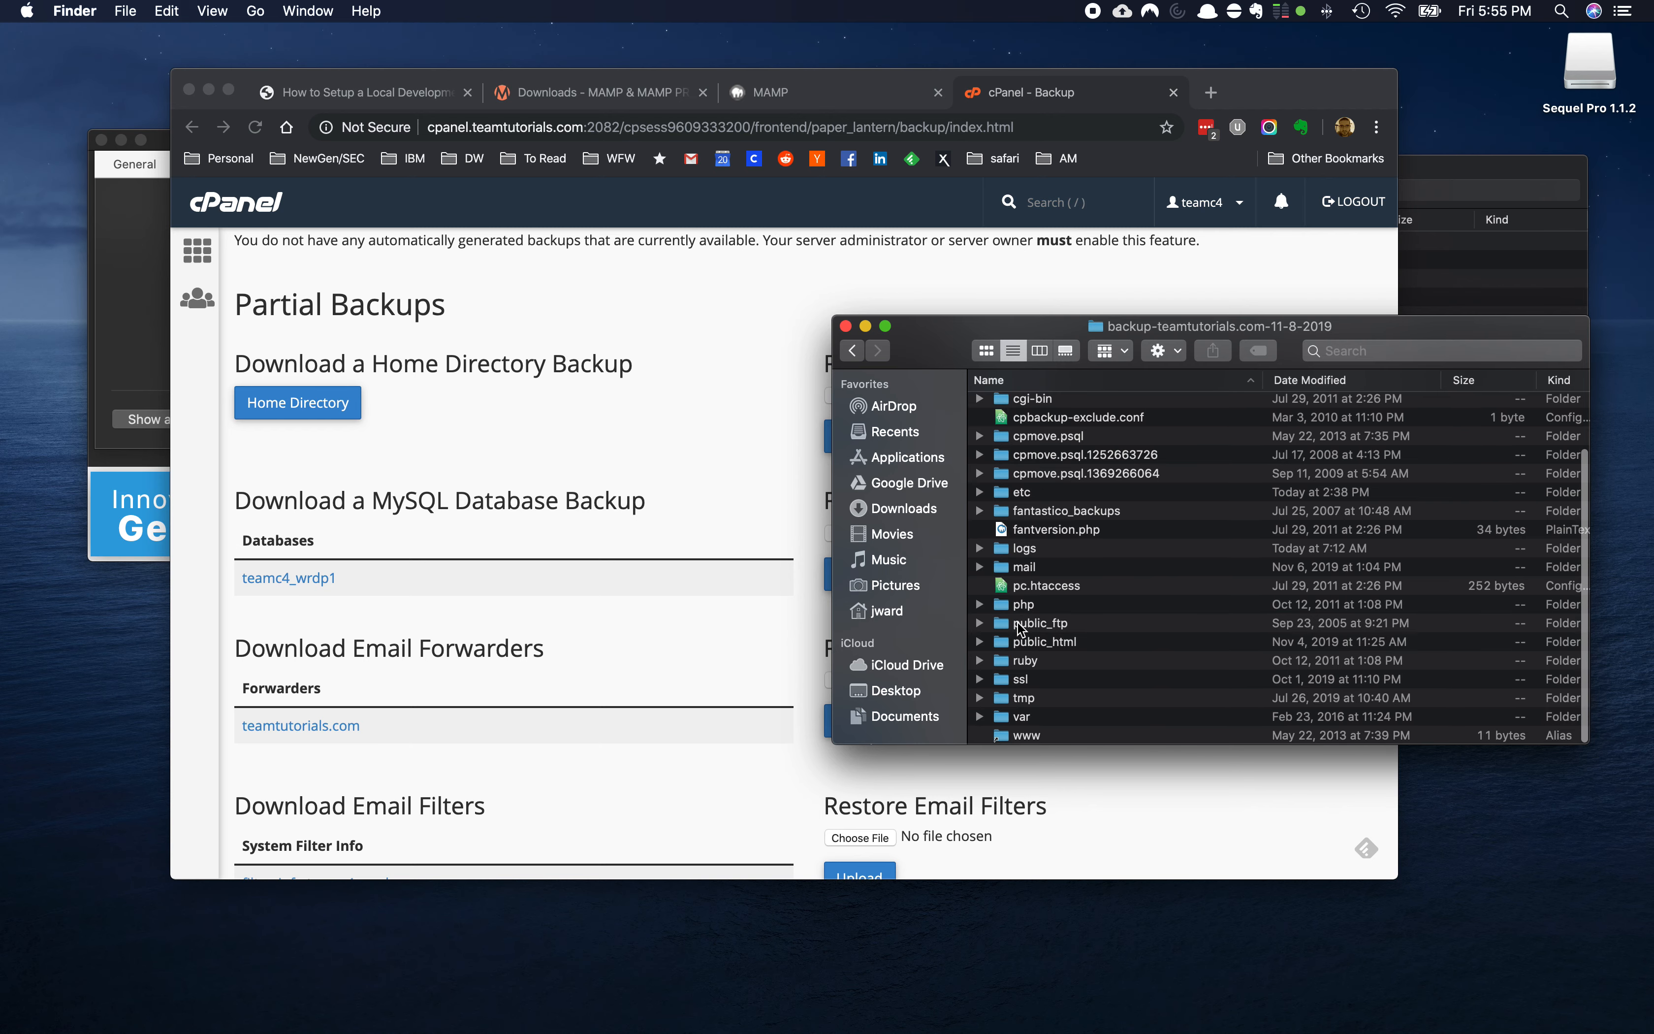
click(1023, 644)
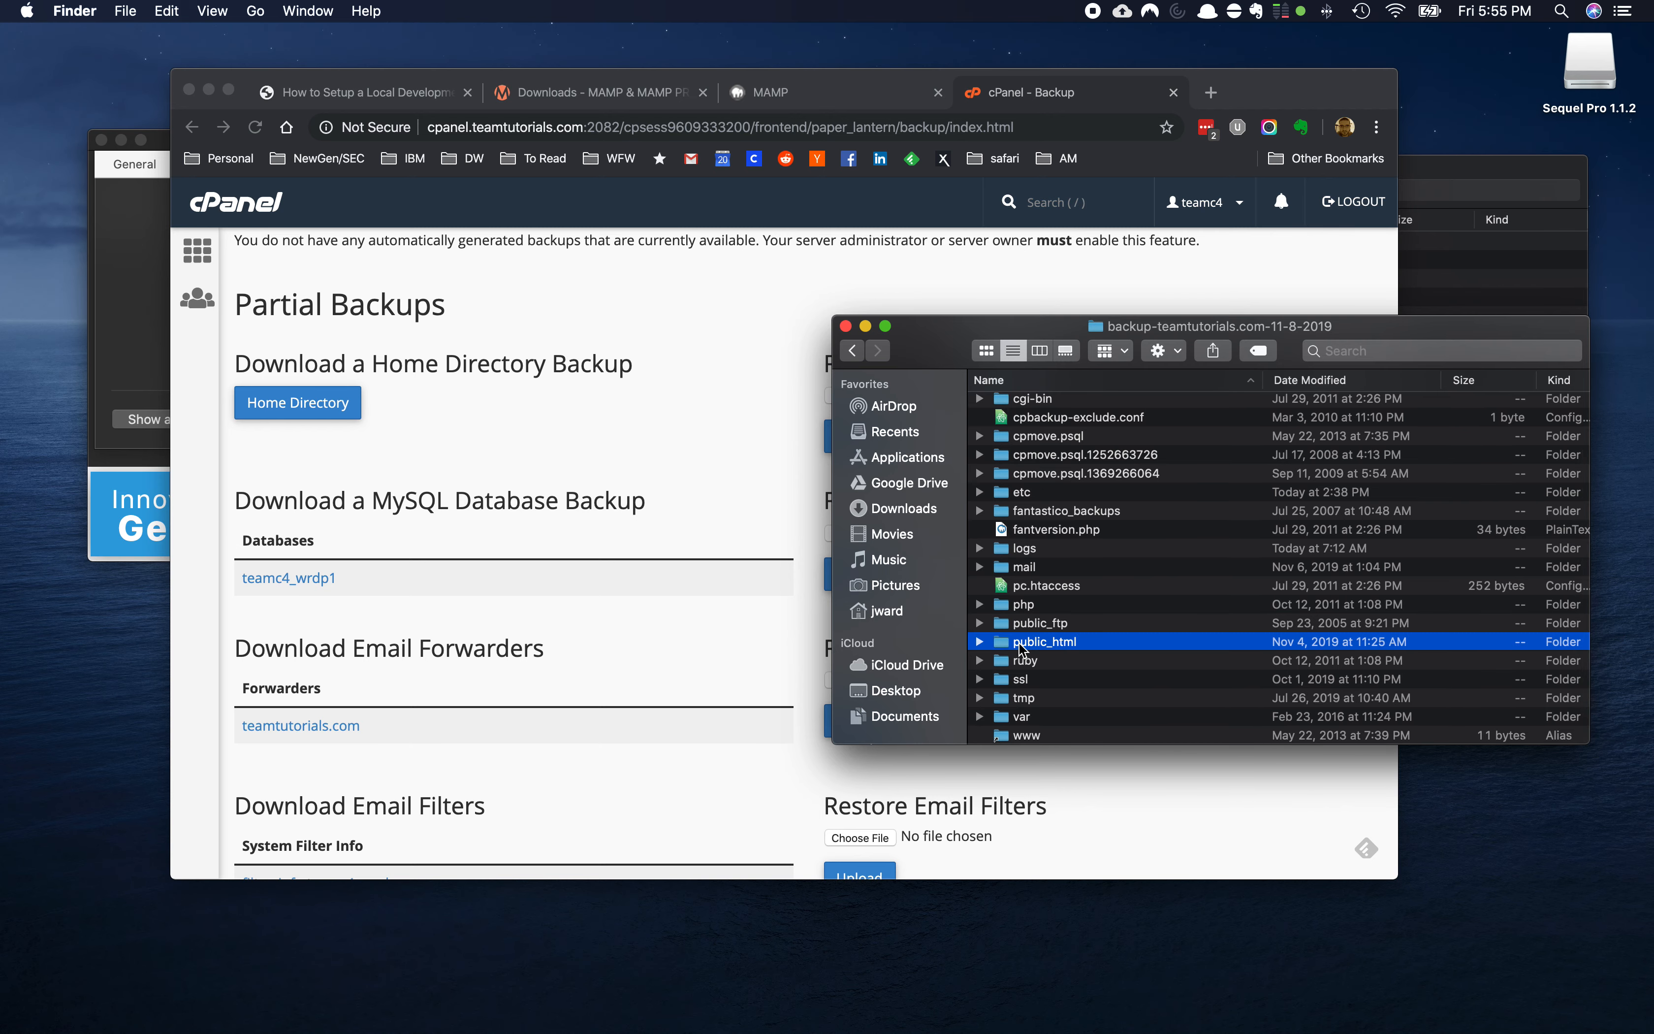
double_click(1005, 648)
scroll(1029, 557, down, 10)
scroll(1029, 558, up, 10)
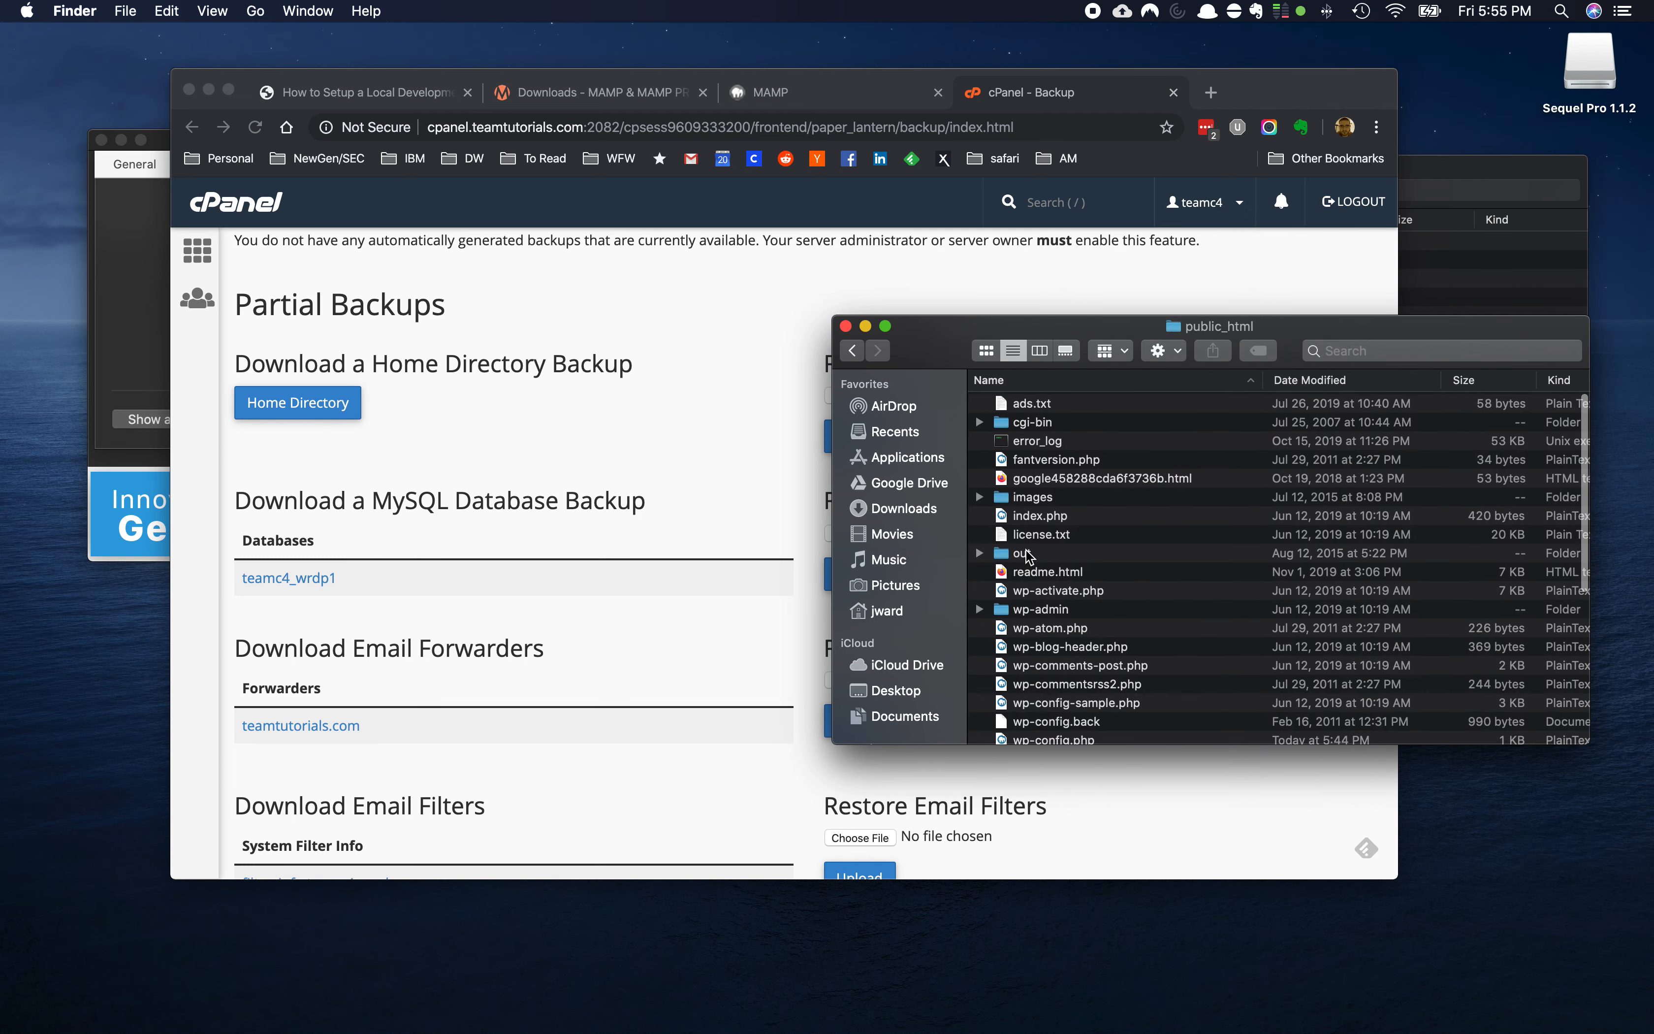
key(super+a)
Paste the WordPress files into the Sites folder and return to the Welcome to MAMP page
click(1460, 277)
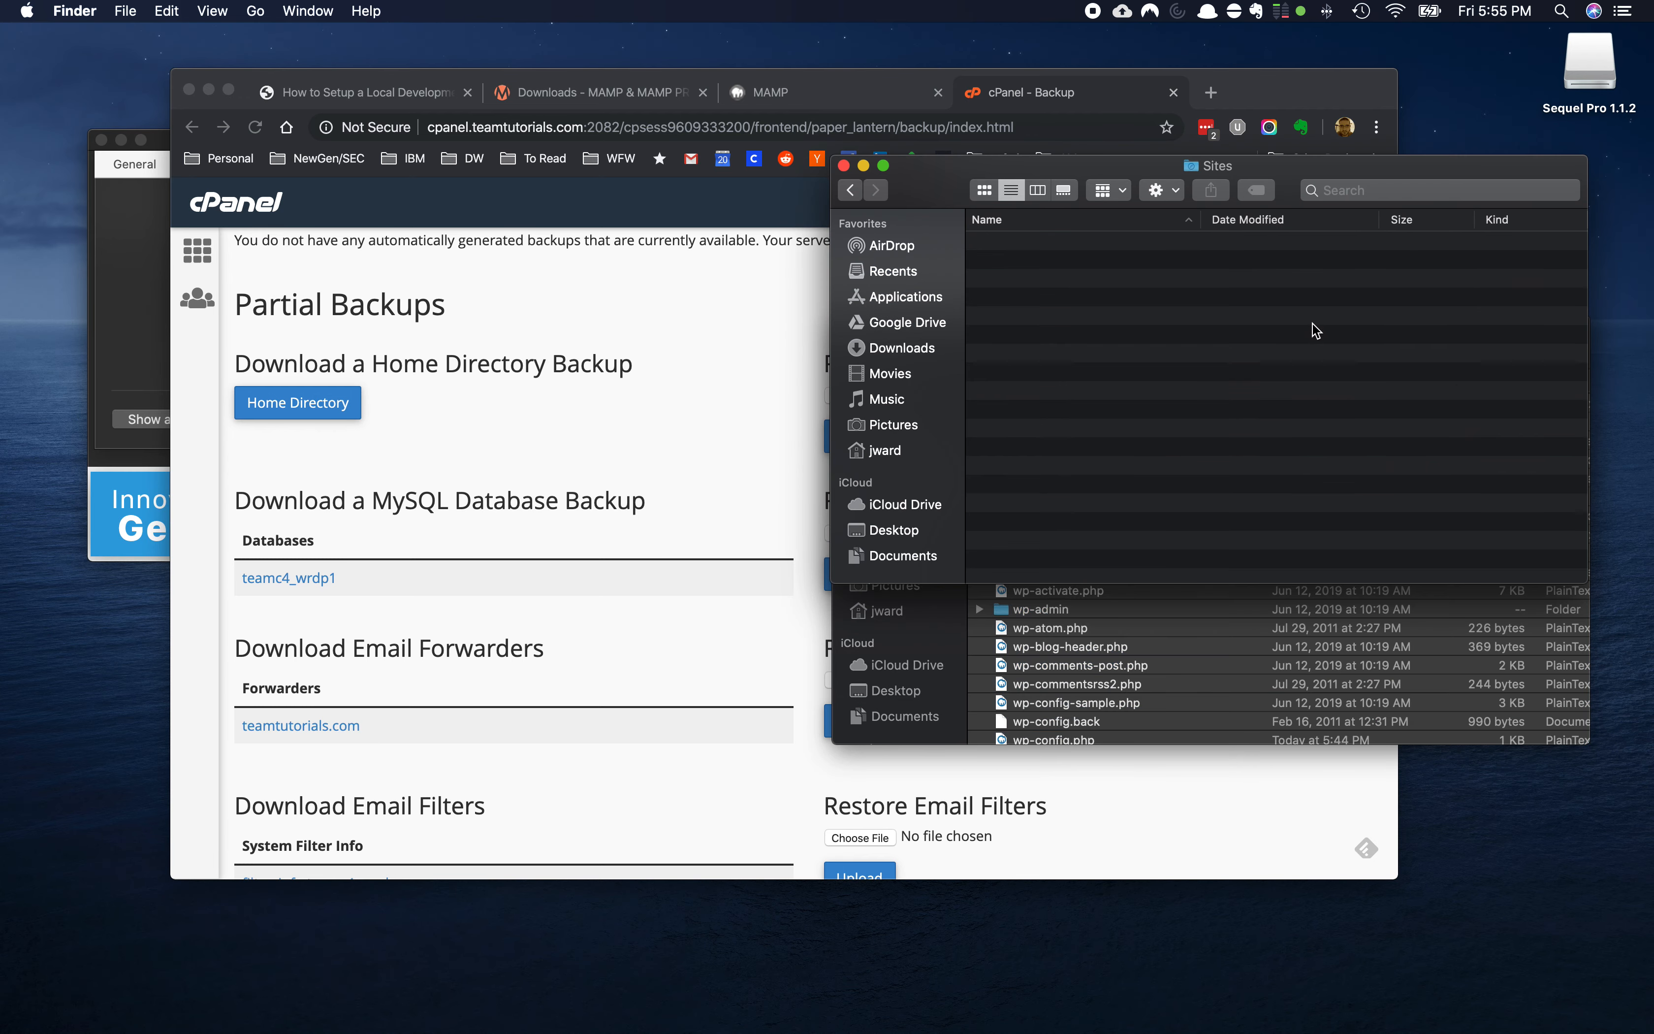
key(super+v)
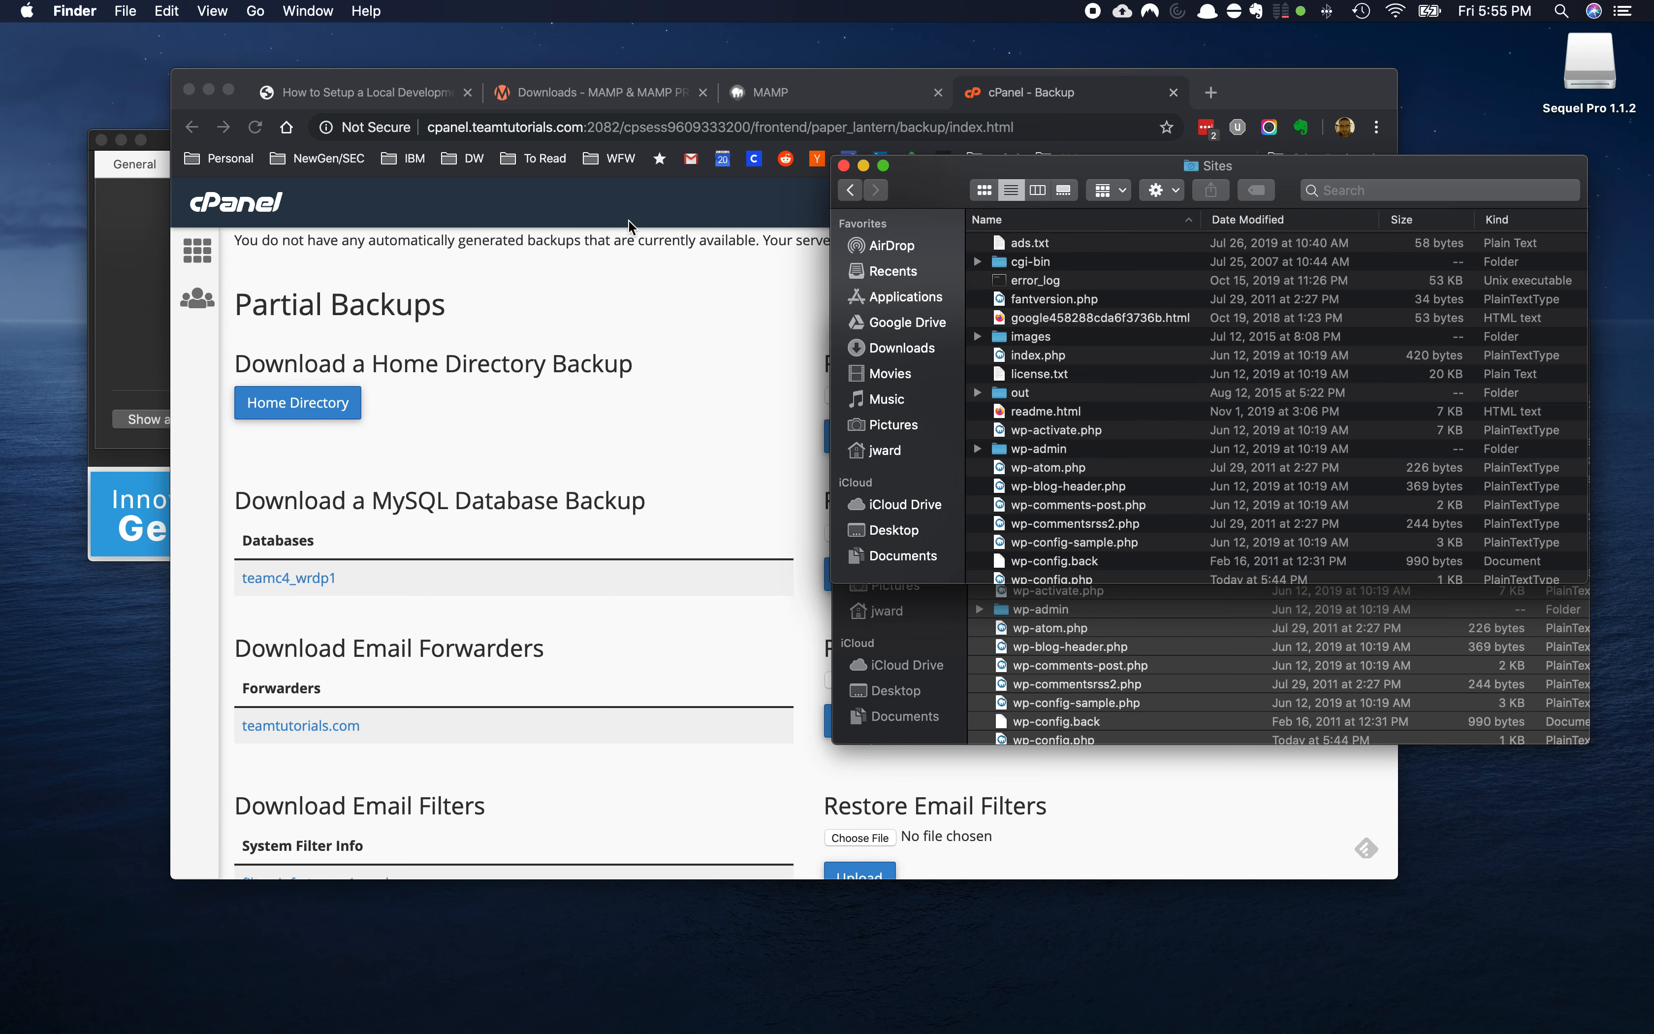
click(819, 97)
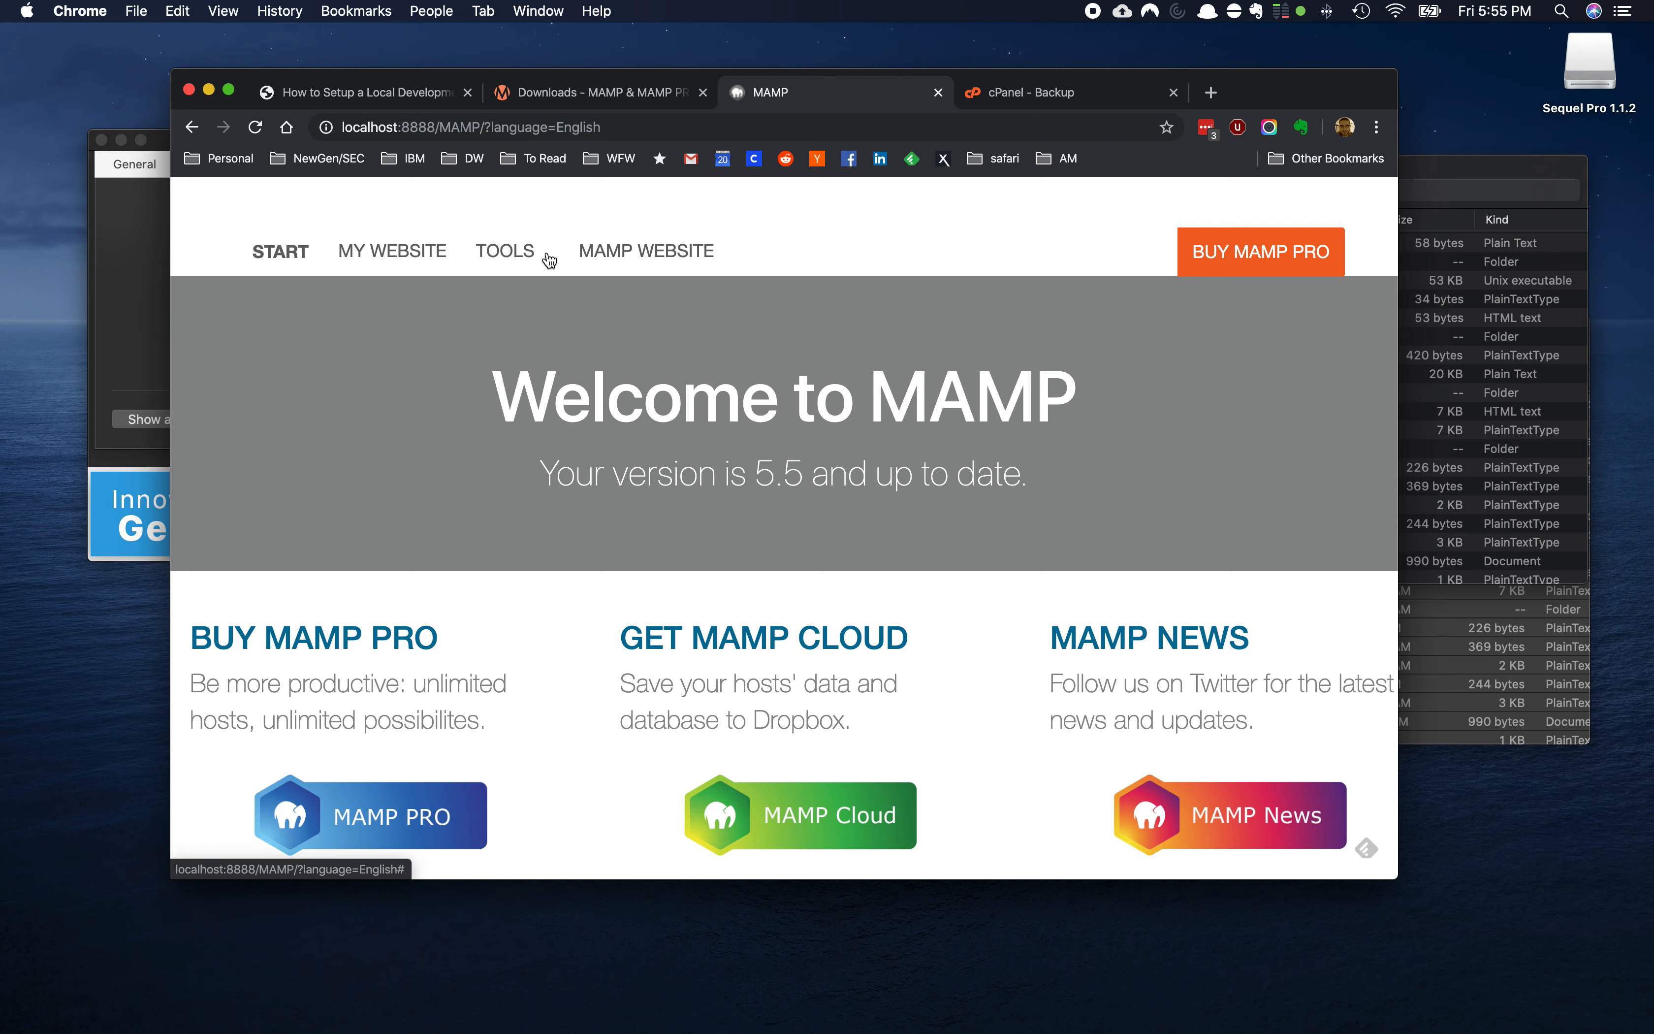
Launch phpMyAdmin from the Tools menu on the MAMP start page
click(549, 260)
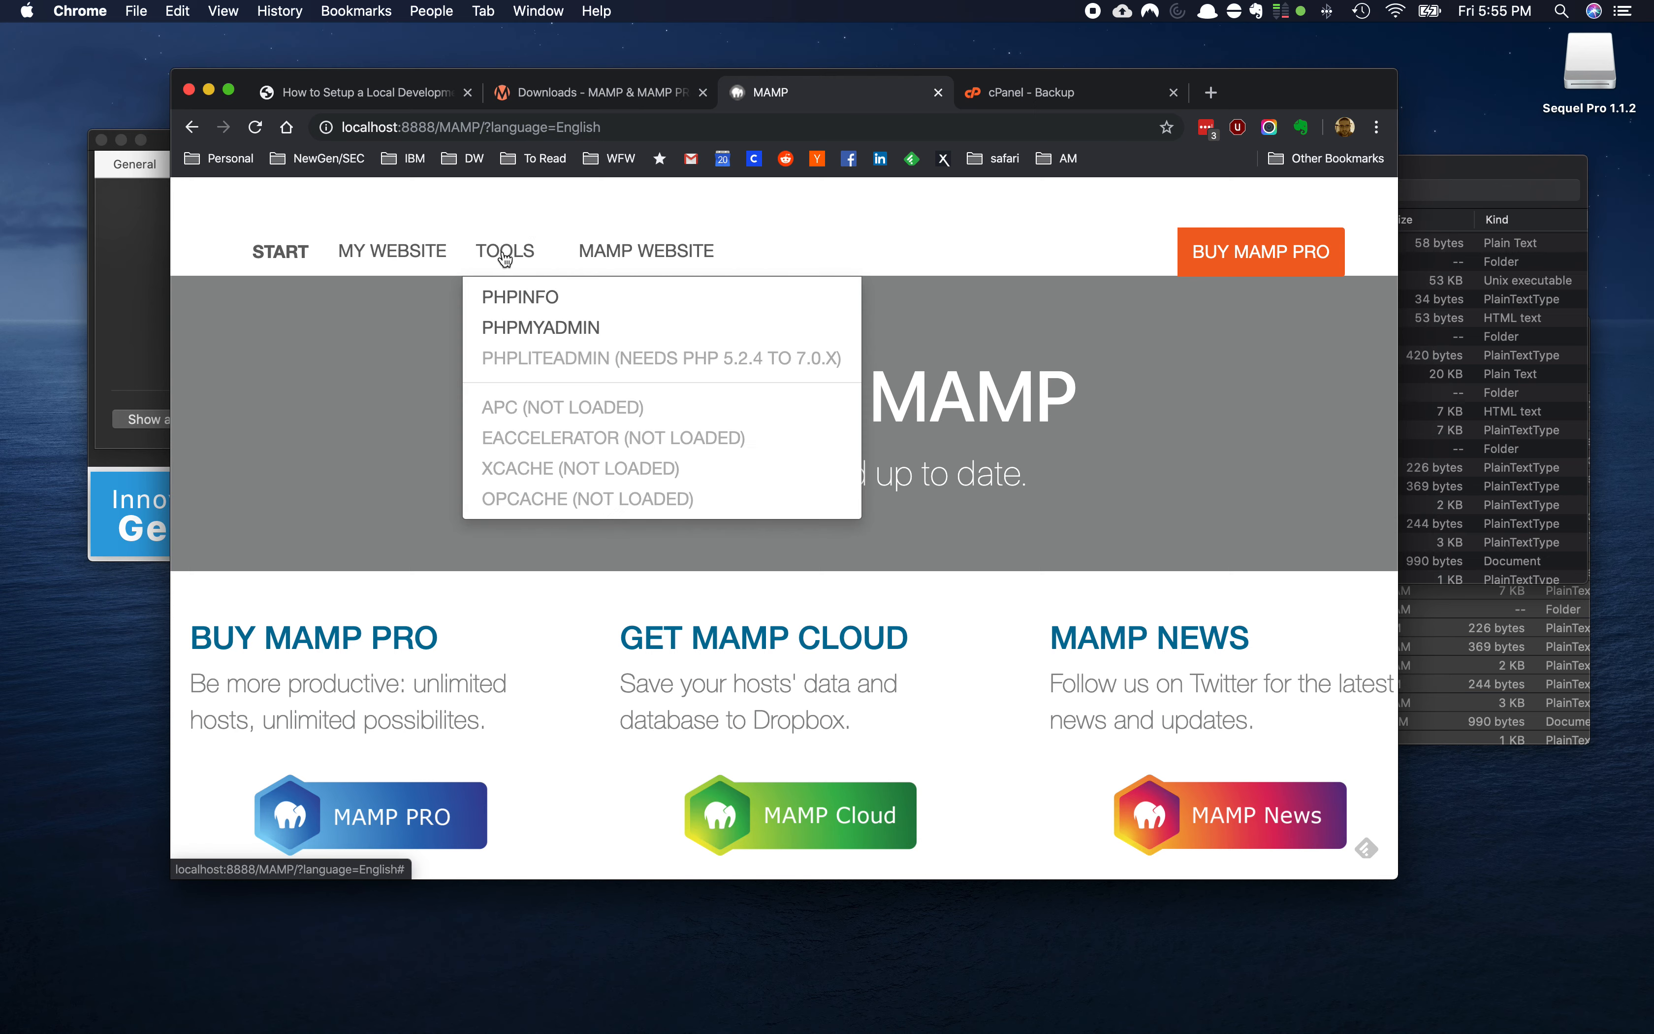
click(535, 331)
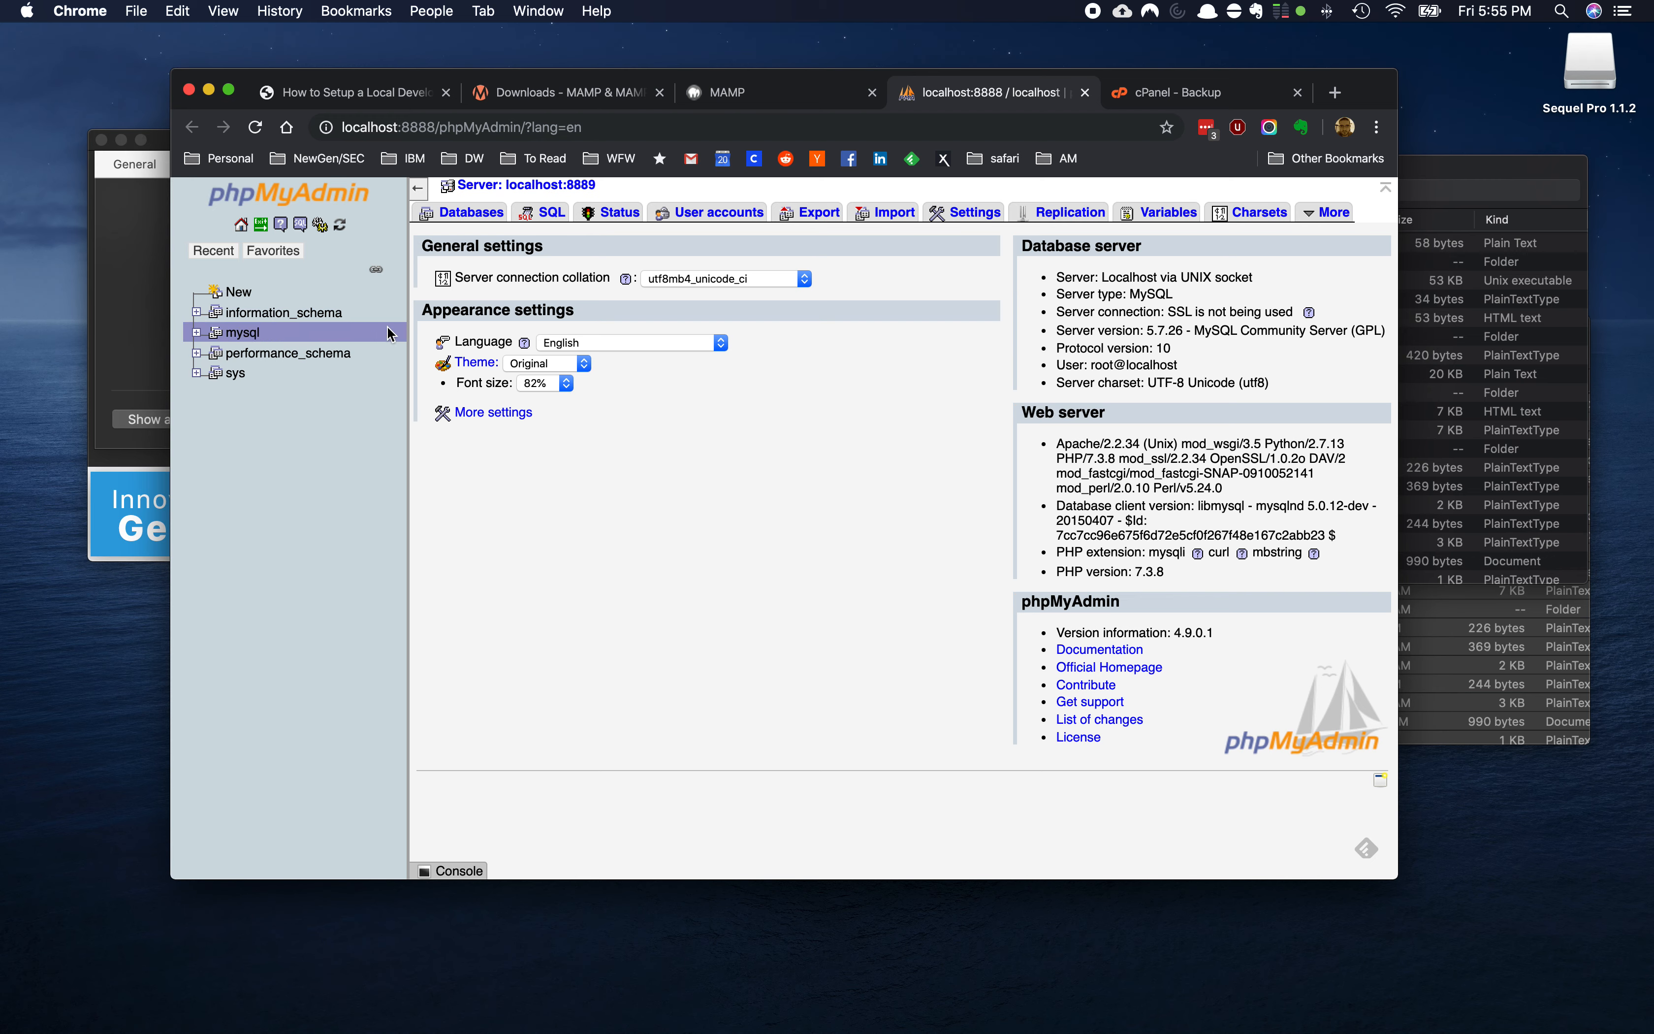
Create a database named teamc4_wrdp1, copying the name from the cPanel backup page
click(471, 213)
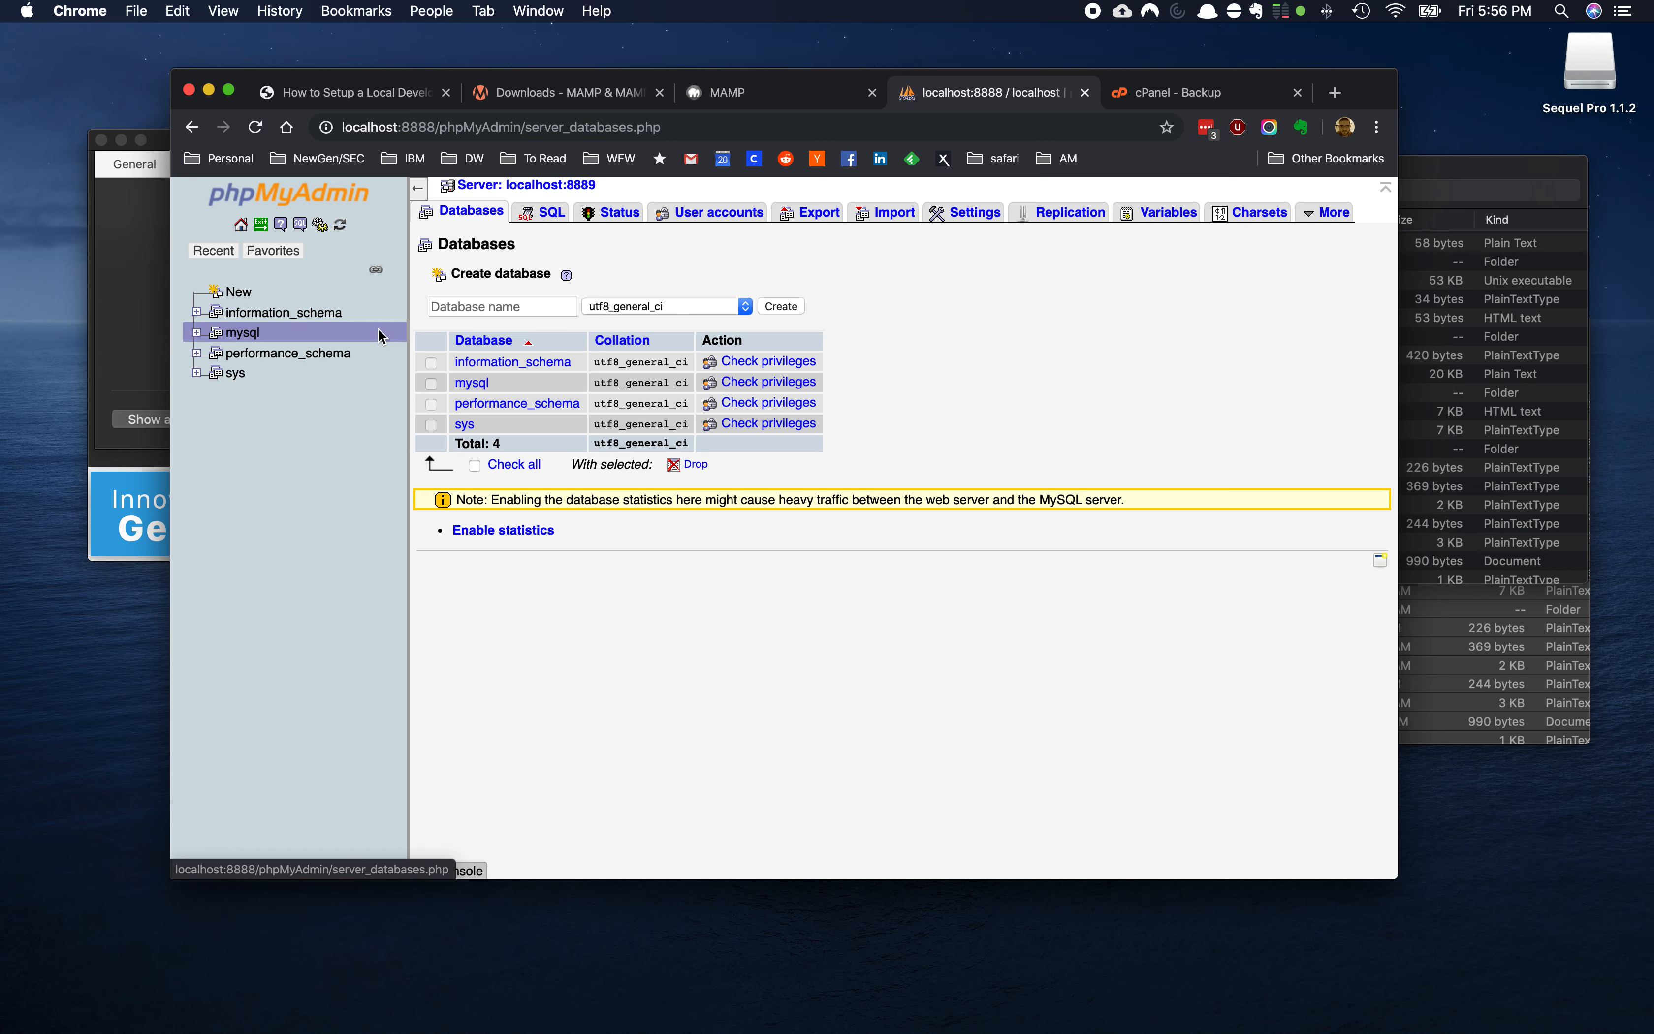
click(480, 308)
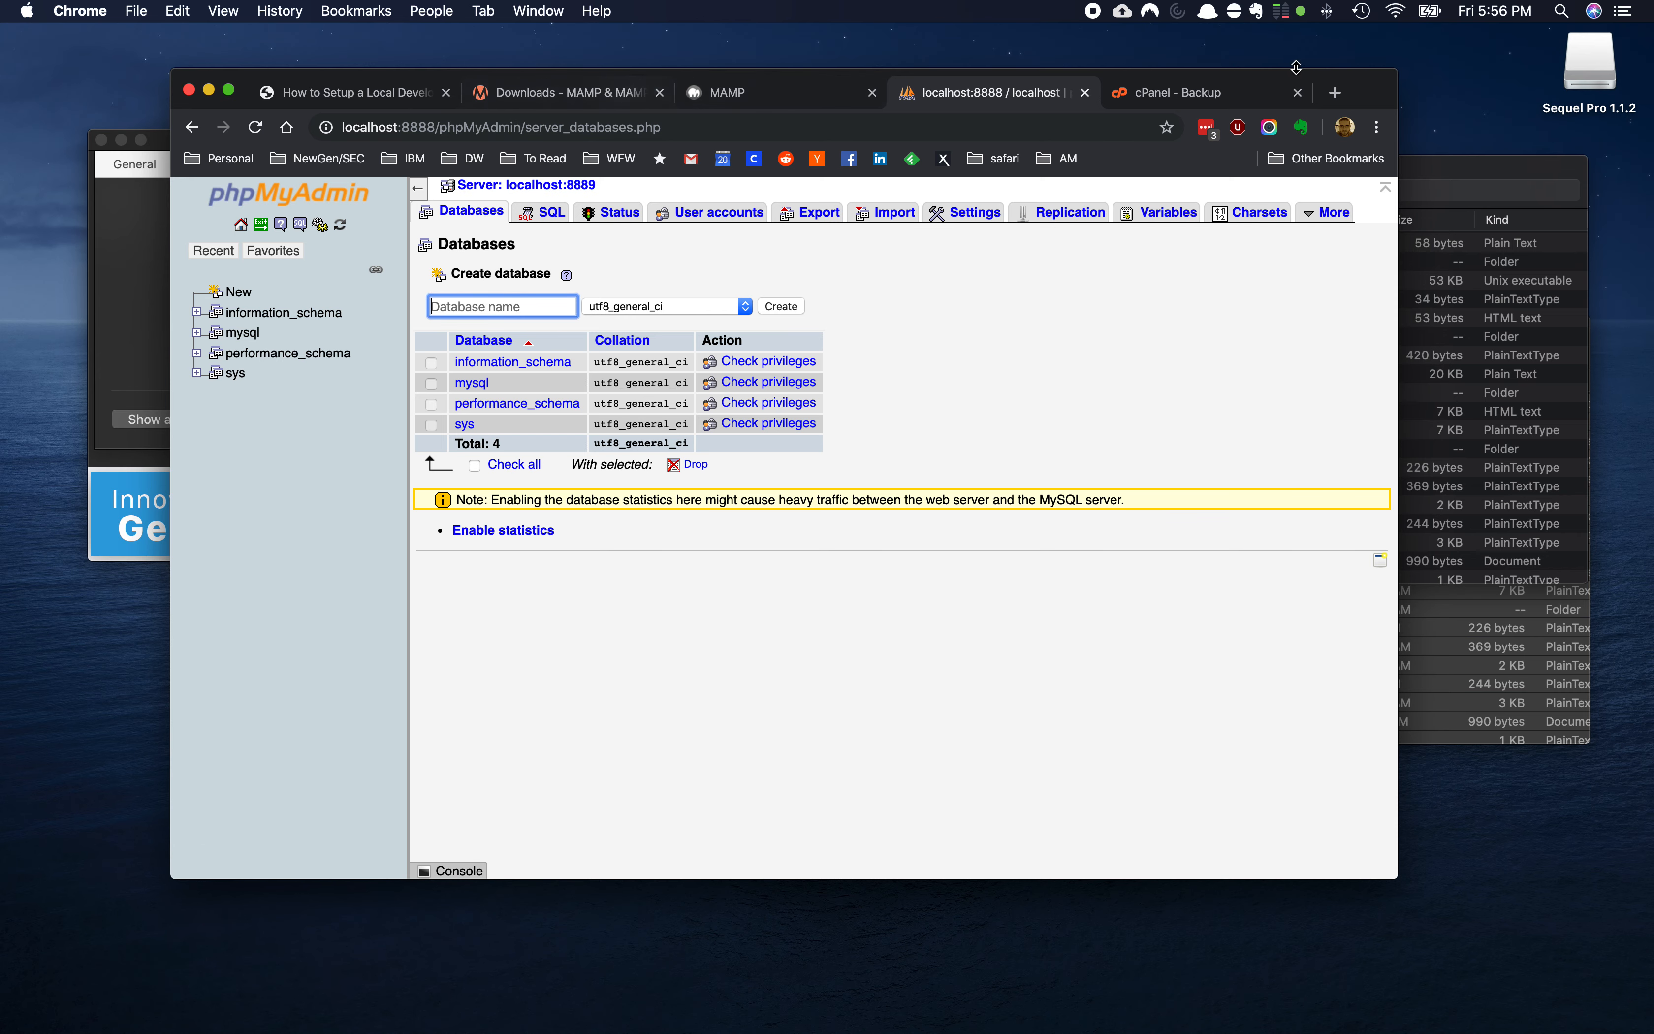
click(1210, 95)
drag(347, 583, 241, 587)
key(super+c)
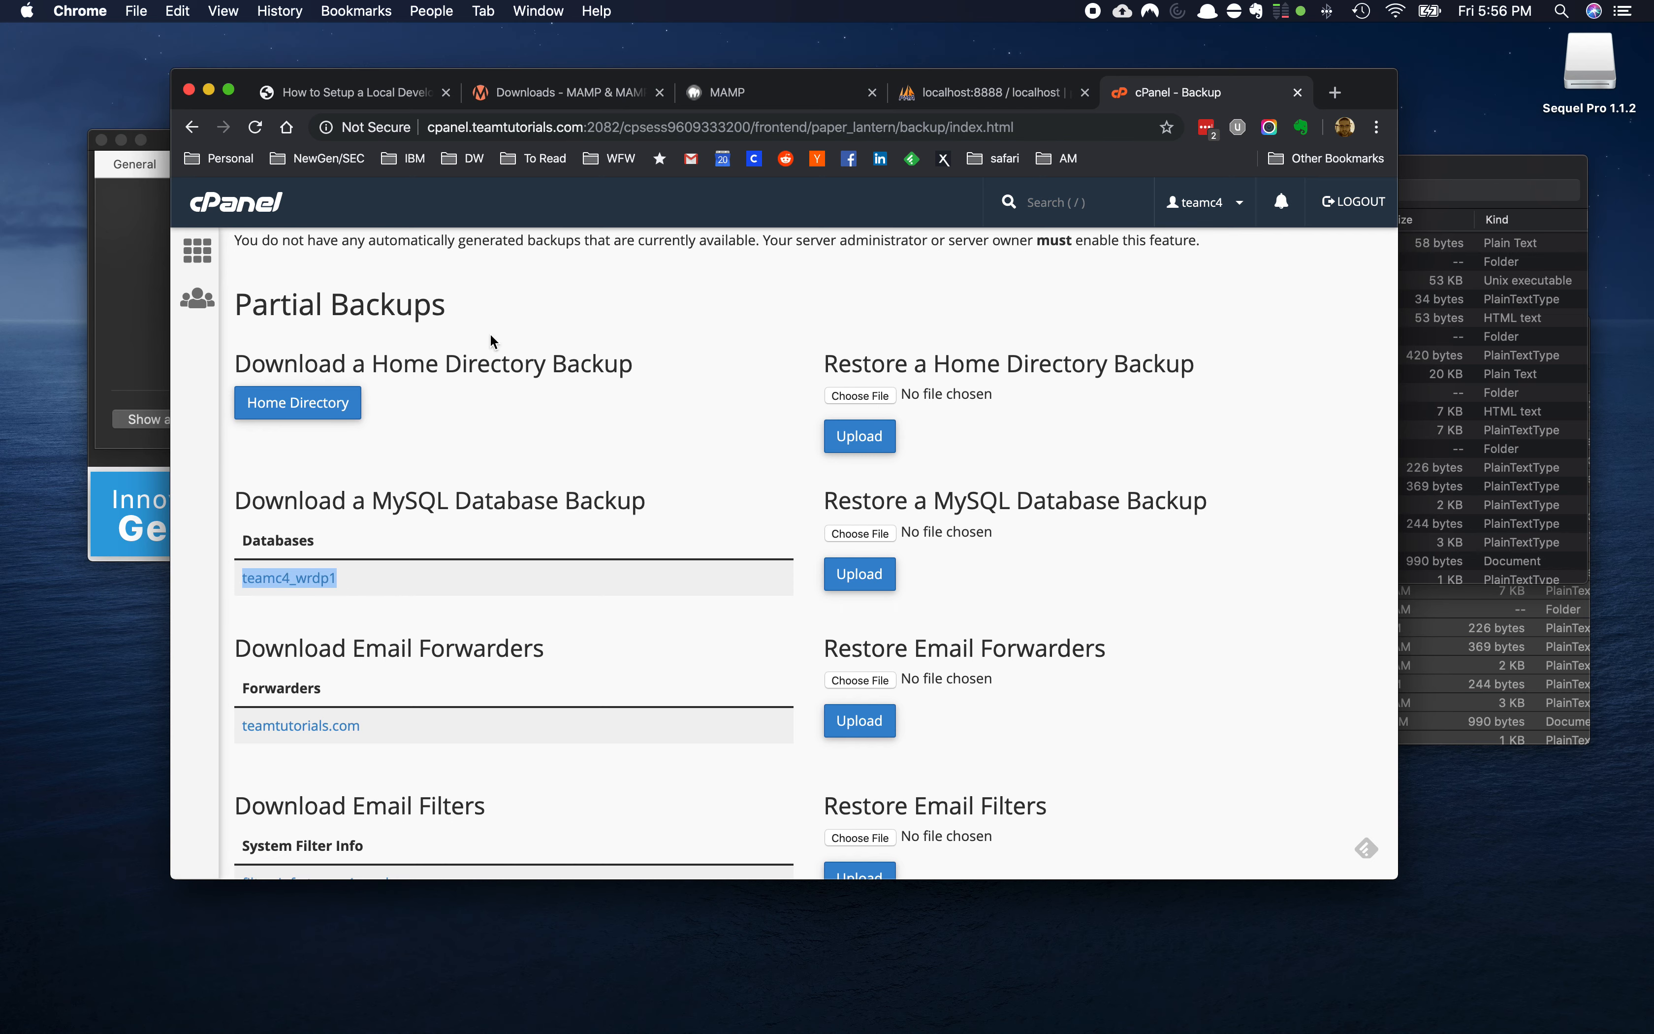
click(938, 95)
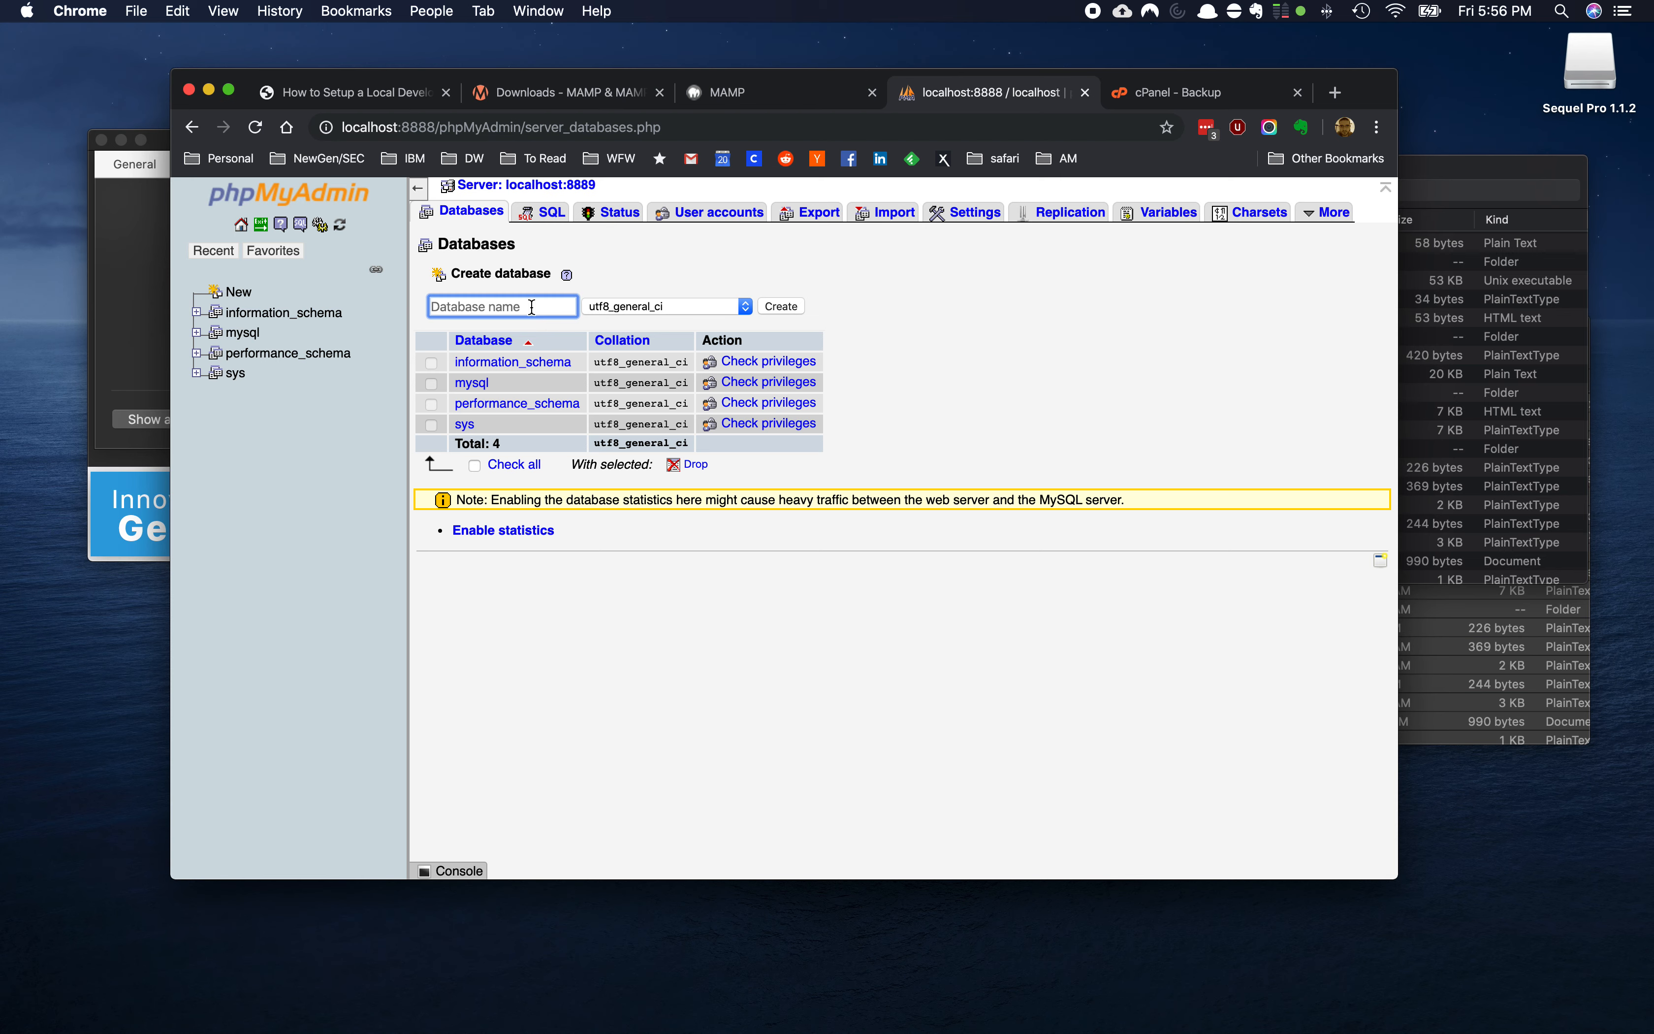
key(super+v)
click(786, 308)
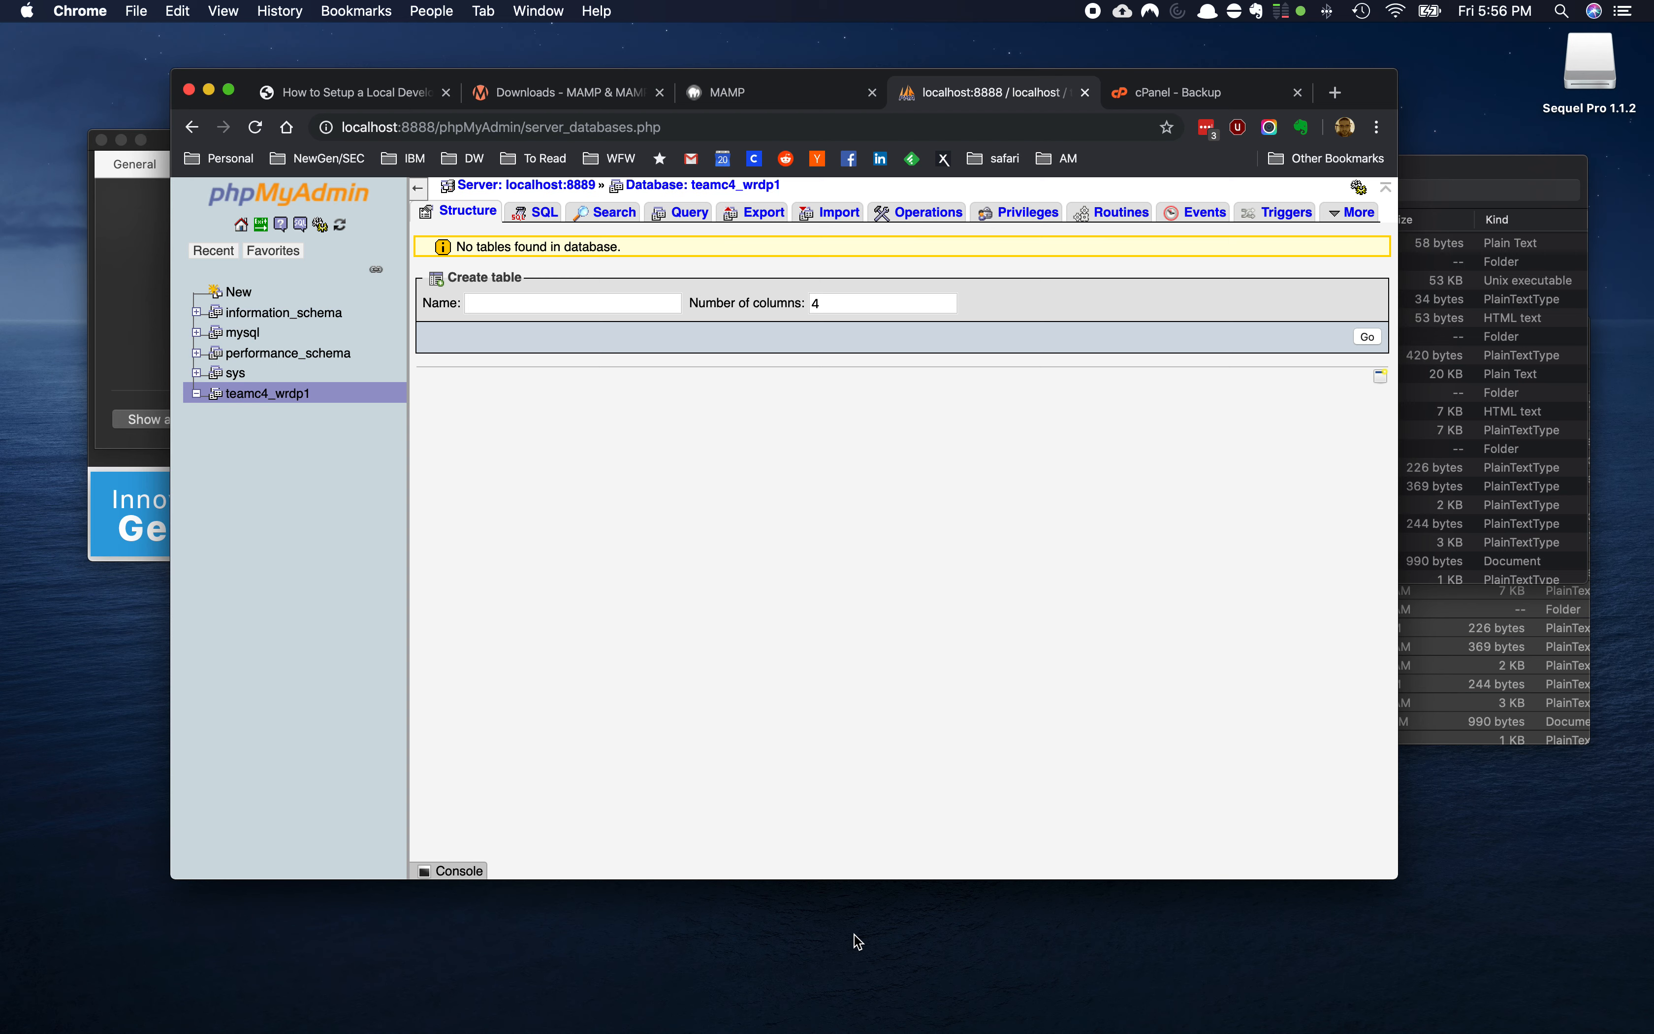
mouse_move(950, 998)
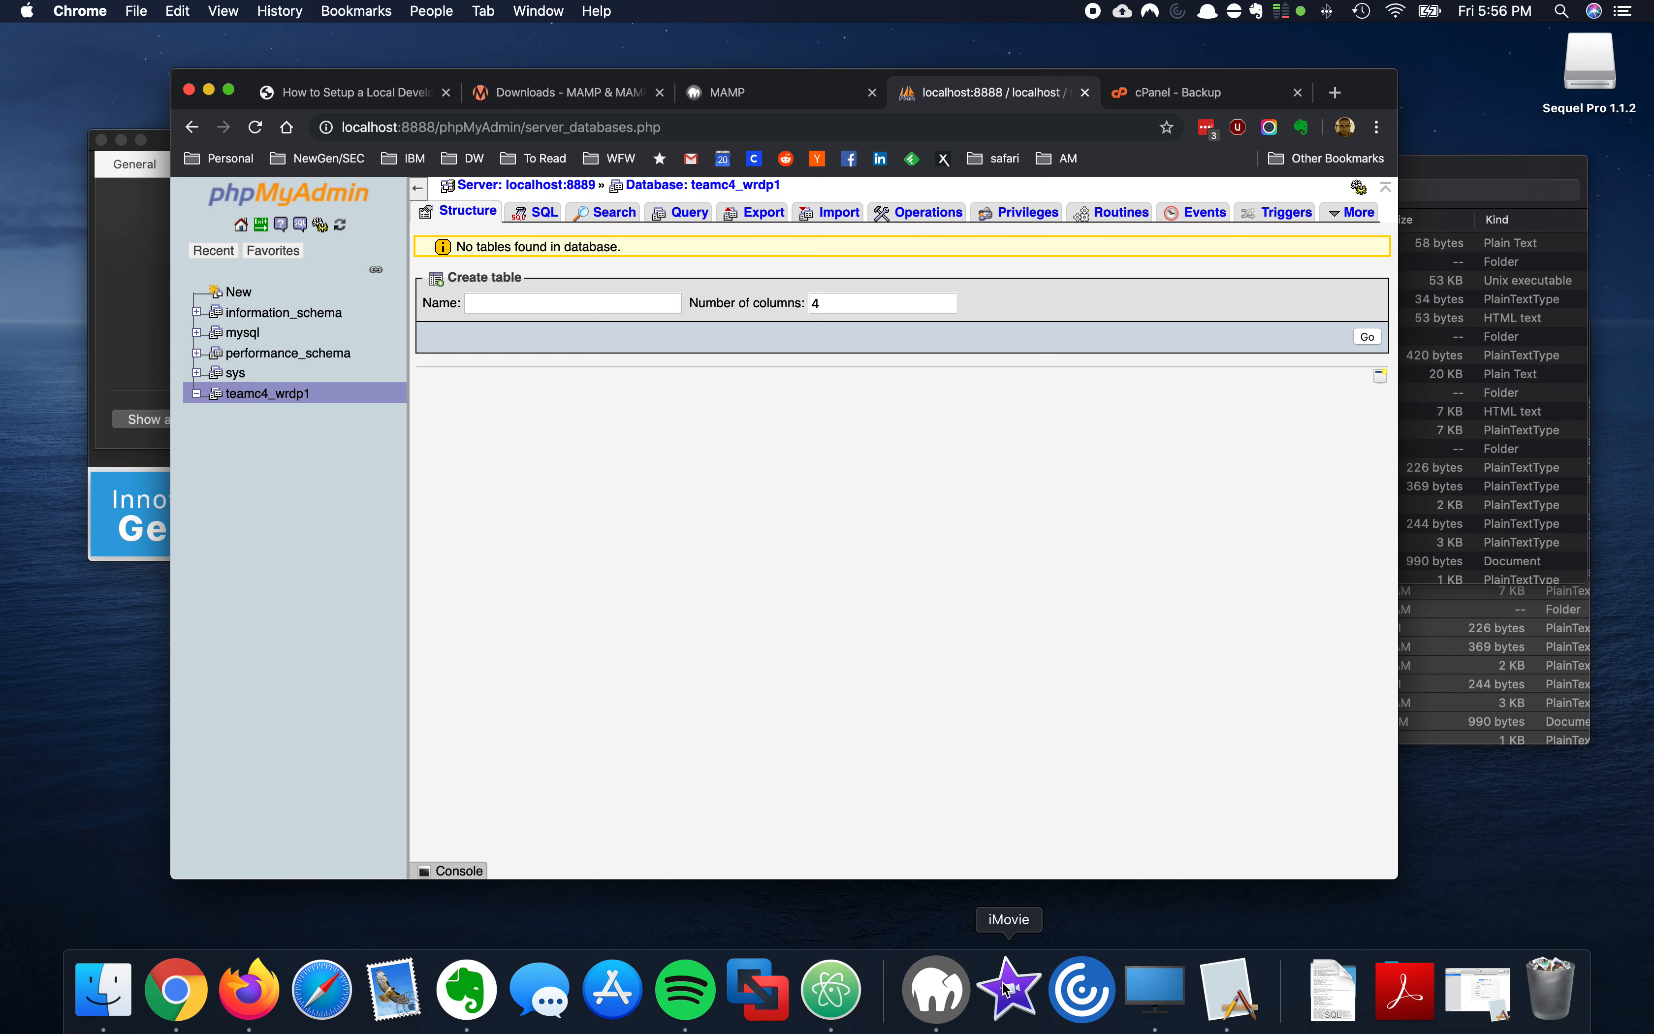
Launch Sequel Pro and look up the MySQL connection details on the MAMP start page
click(1230, 998)
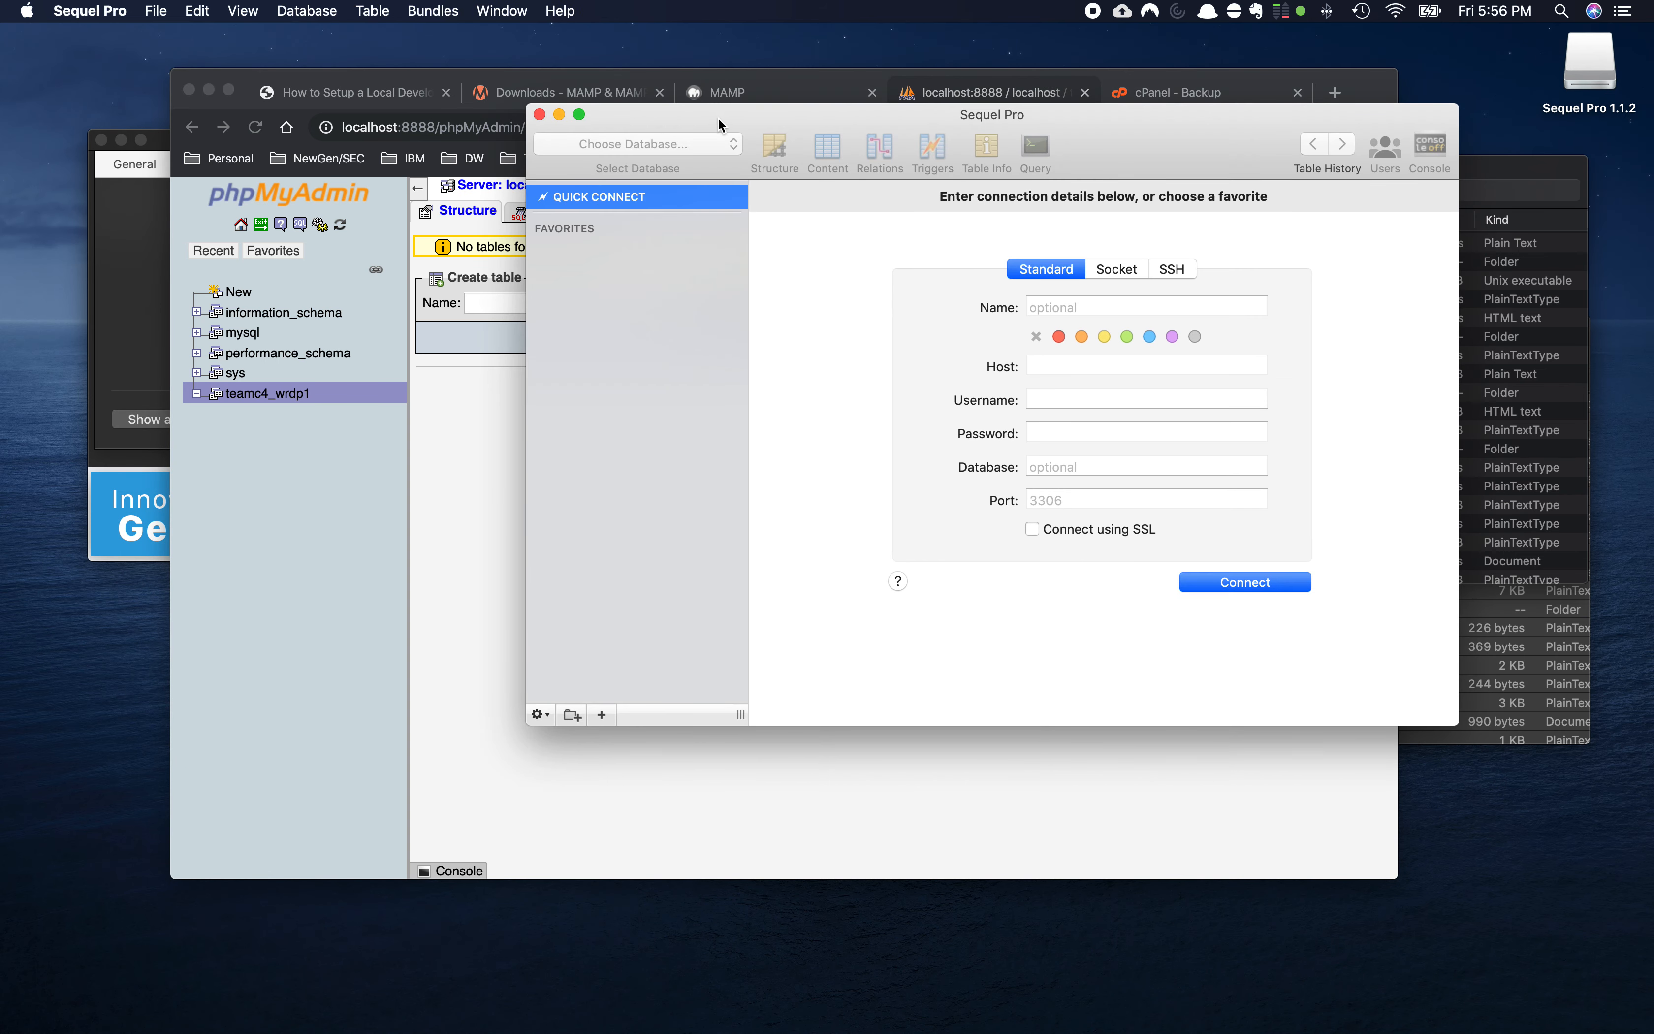
drag(717, 116, 889, 227)
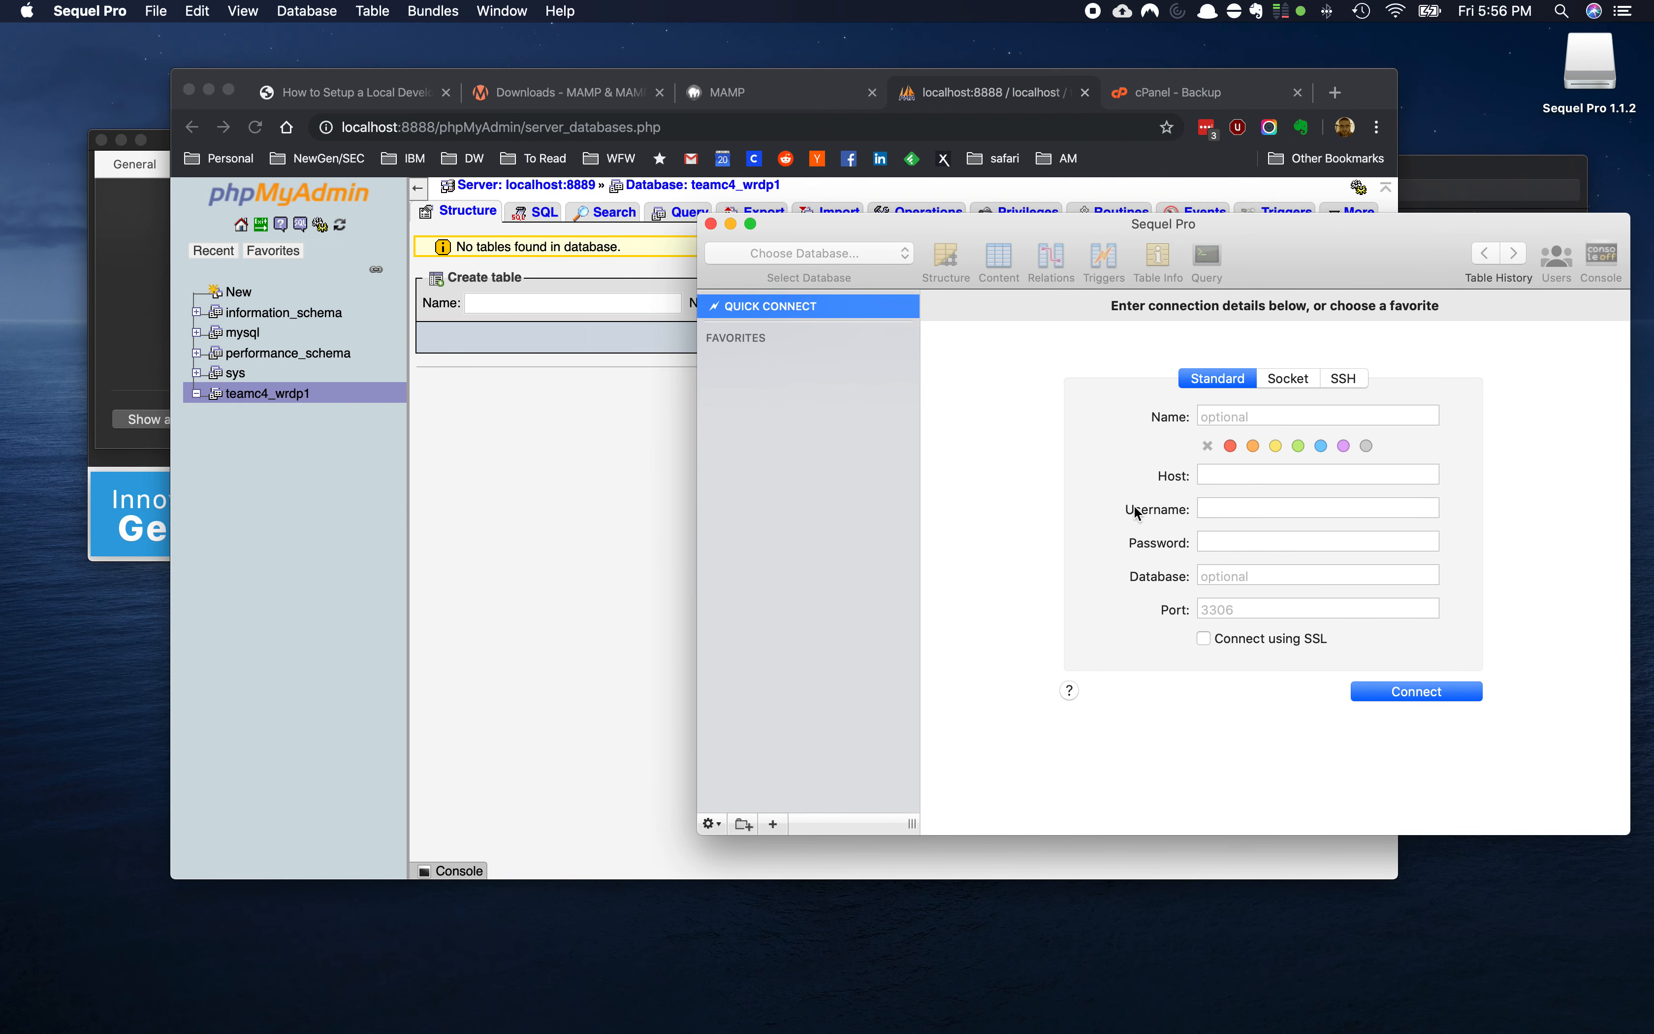
click(783, 101)
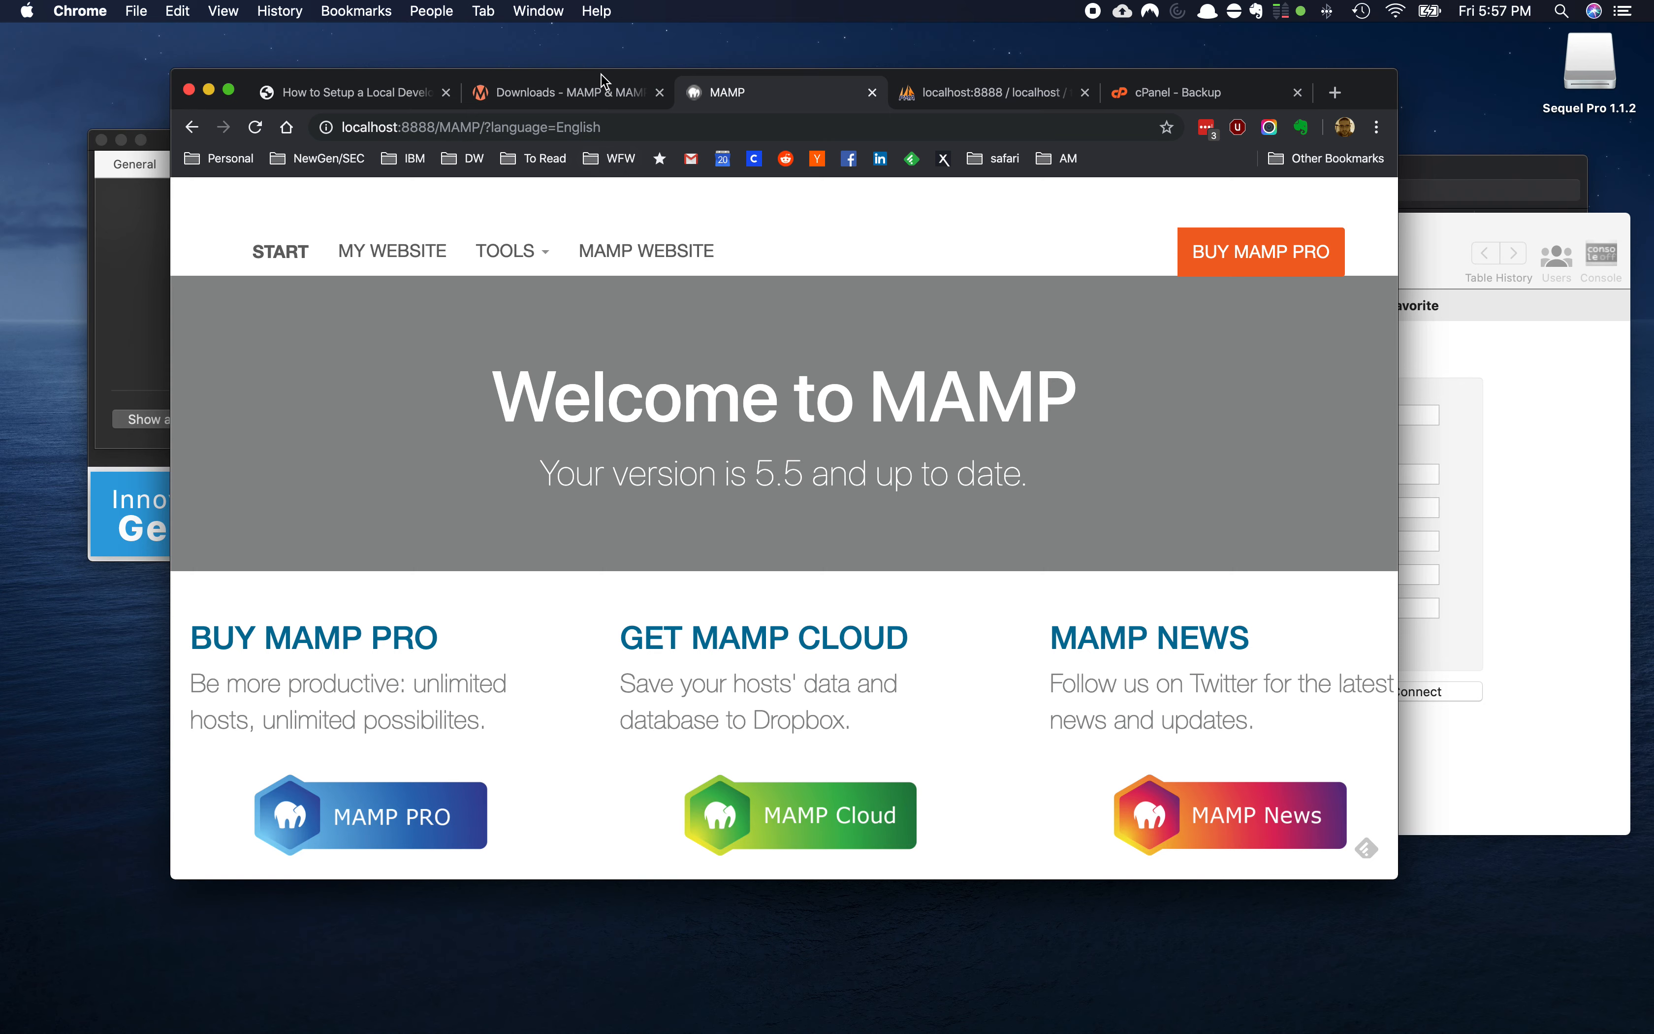
drag(600, 76, 430, 43)
scroll(494, 598, down, 3)
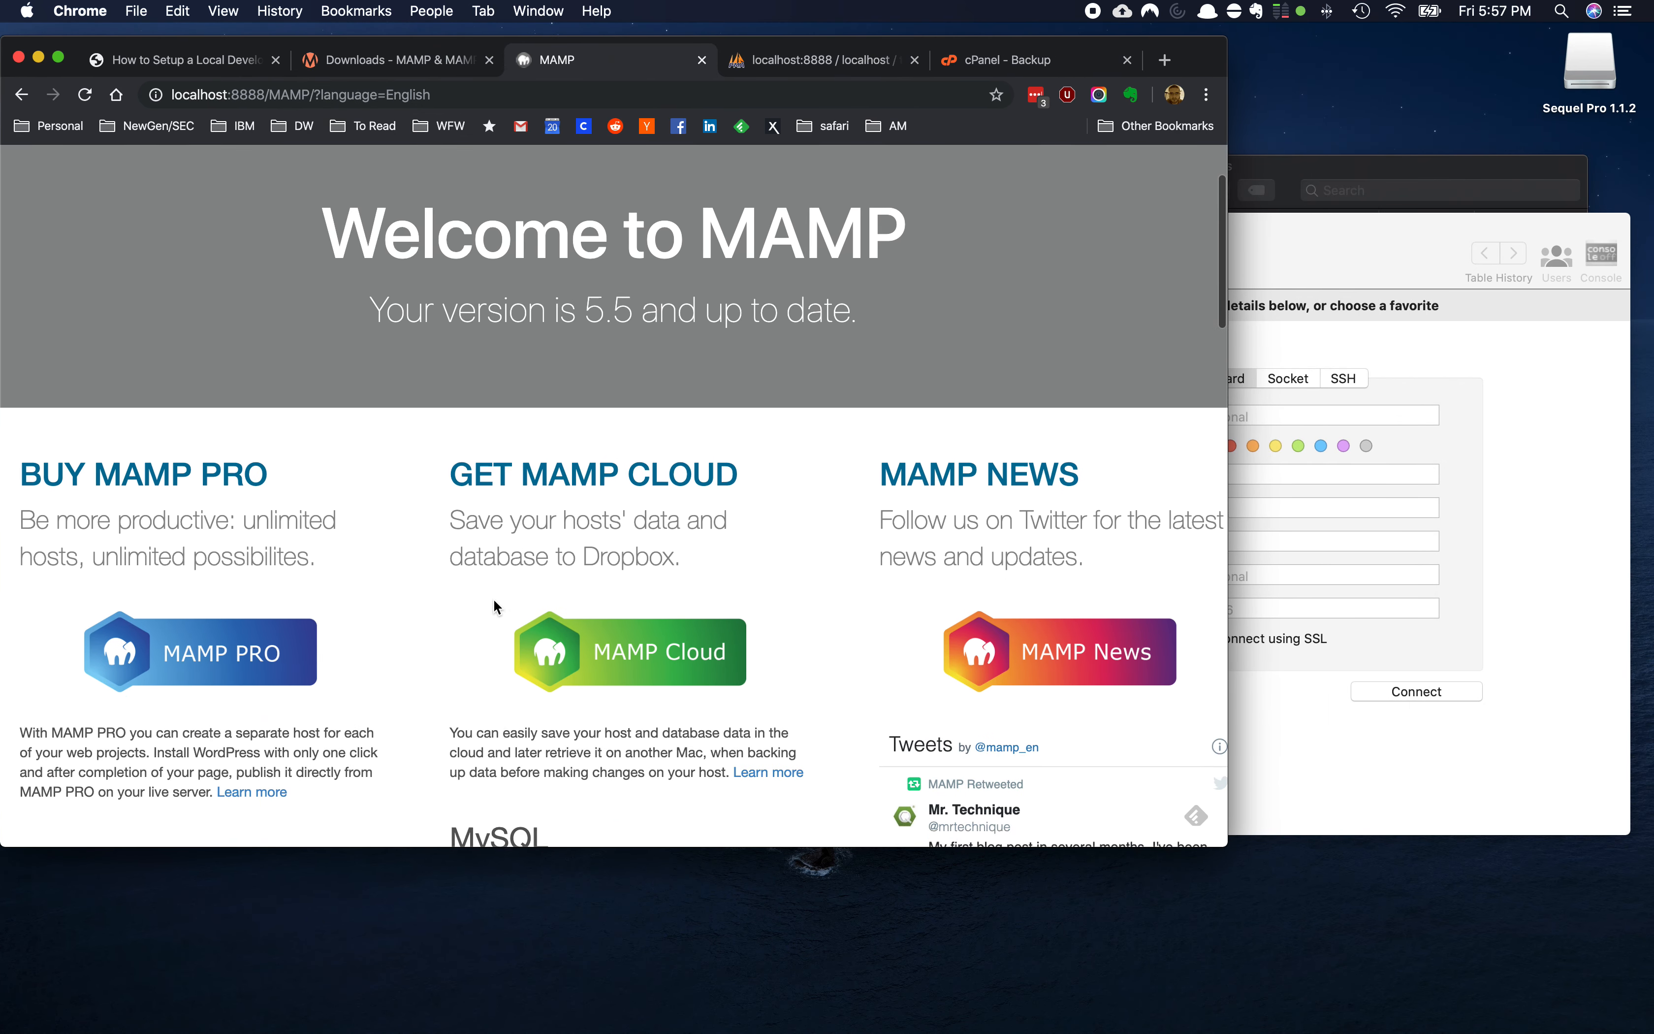
scroll(493, 601, down, 4)
drag(622, 50, 484, 49)
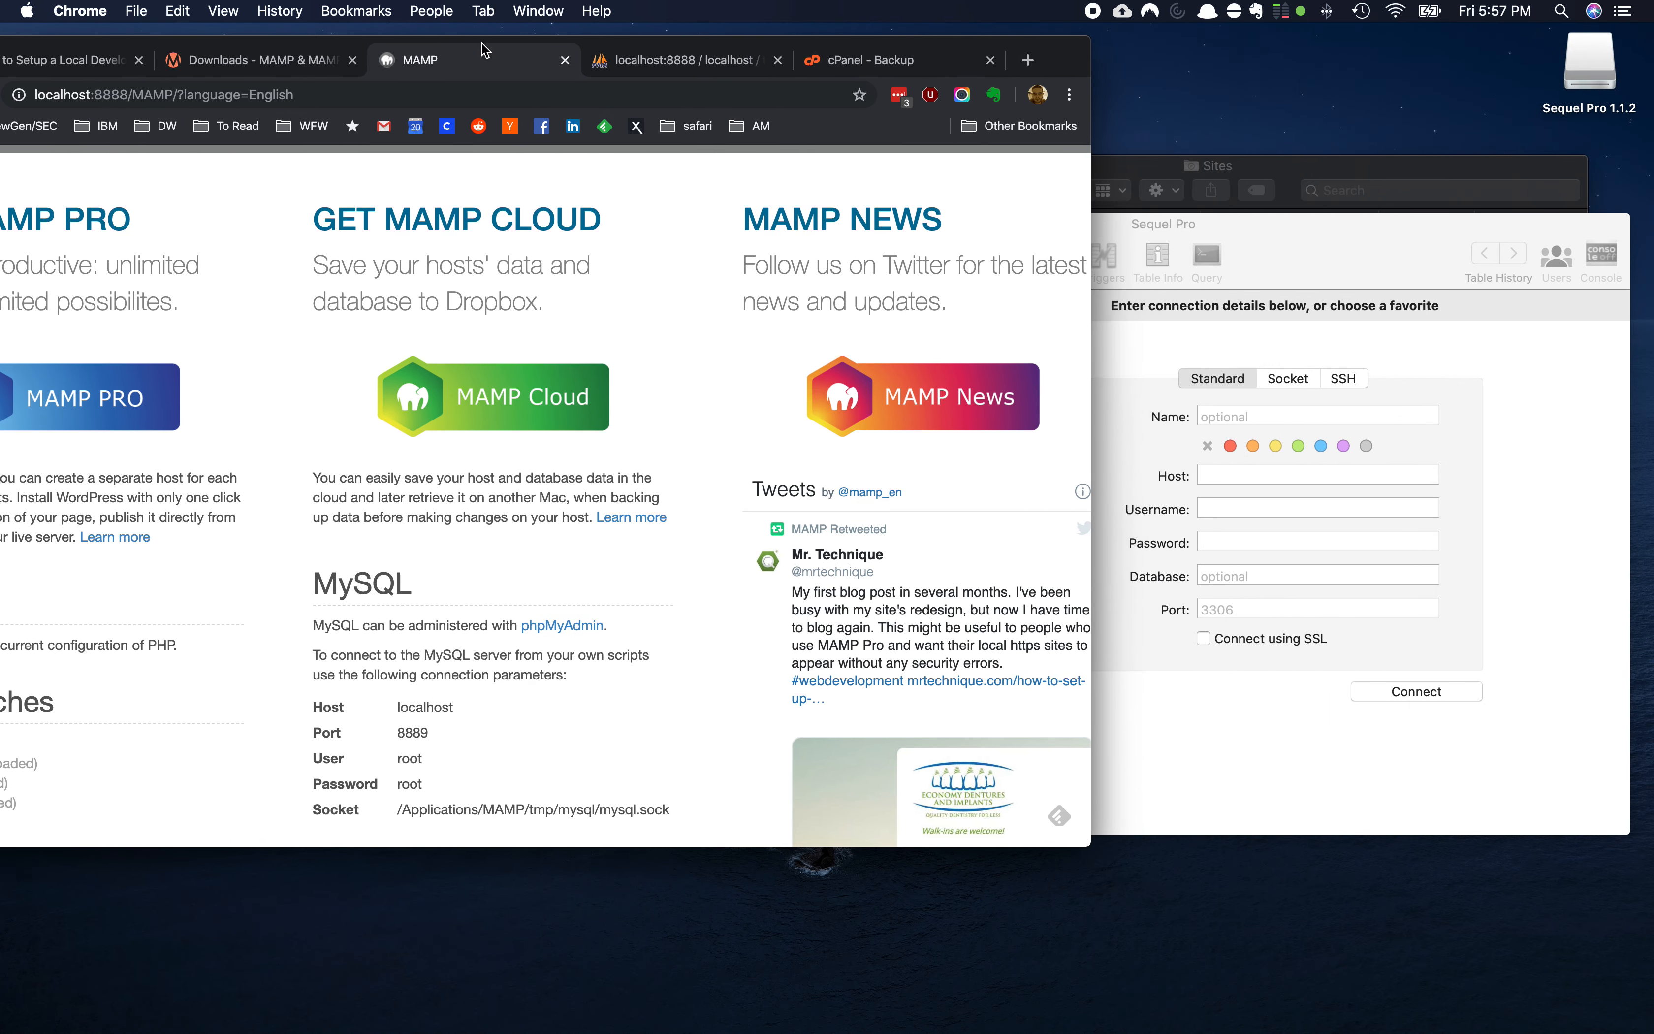
scroll(551, 681, down, 5)
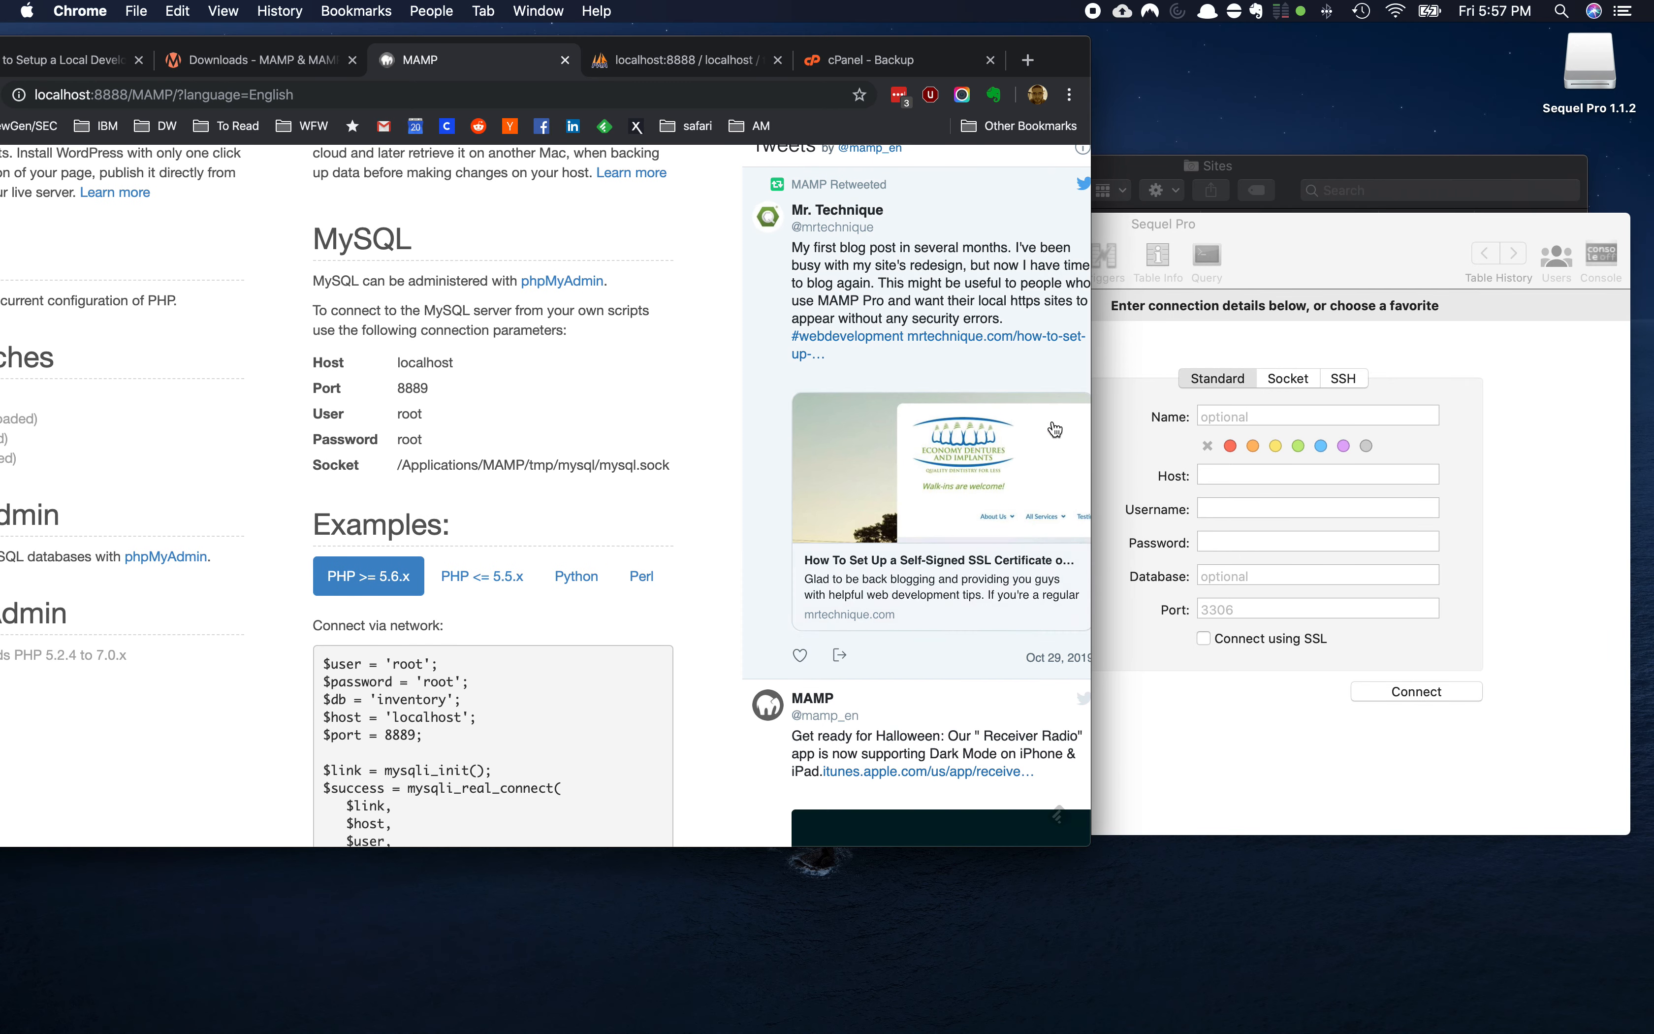
Connect to host 127.0.0.1, port 8889, as user root with the MySQL password
click(1199, 487)
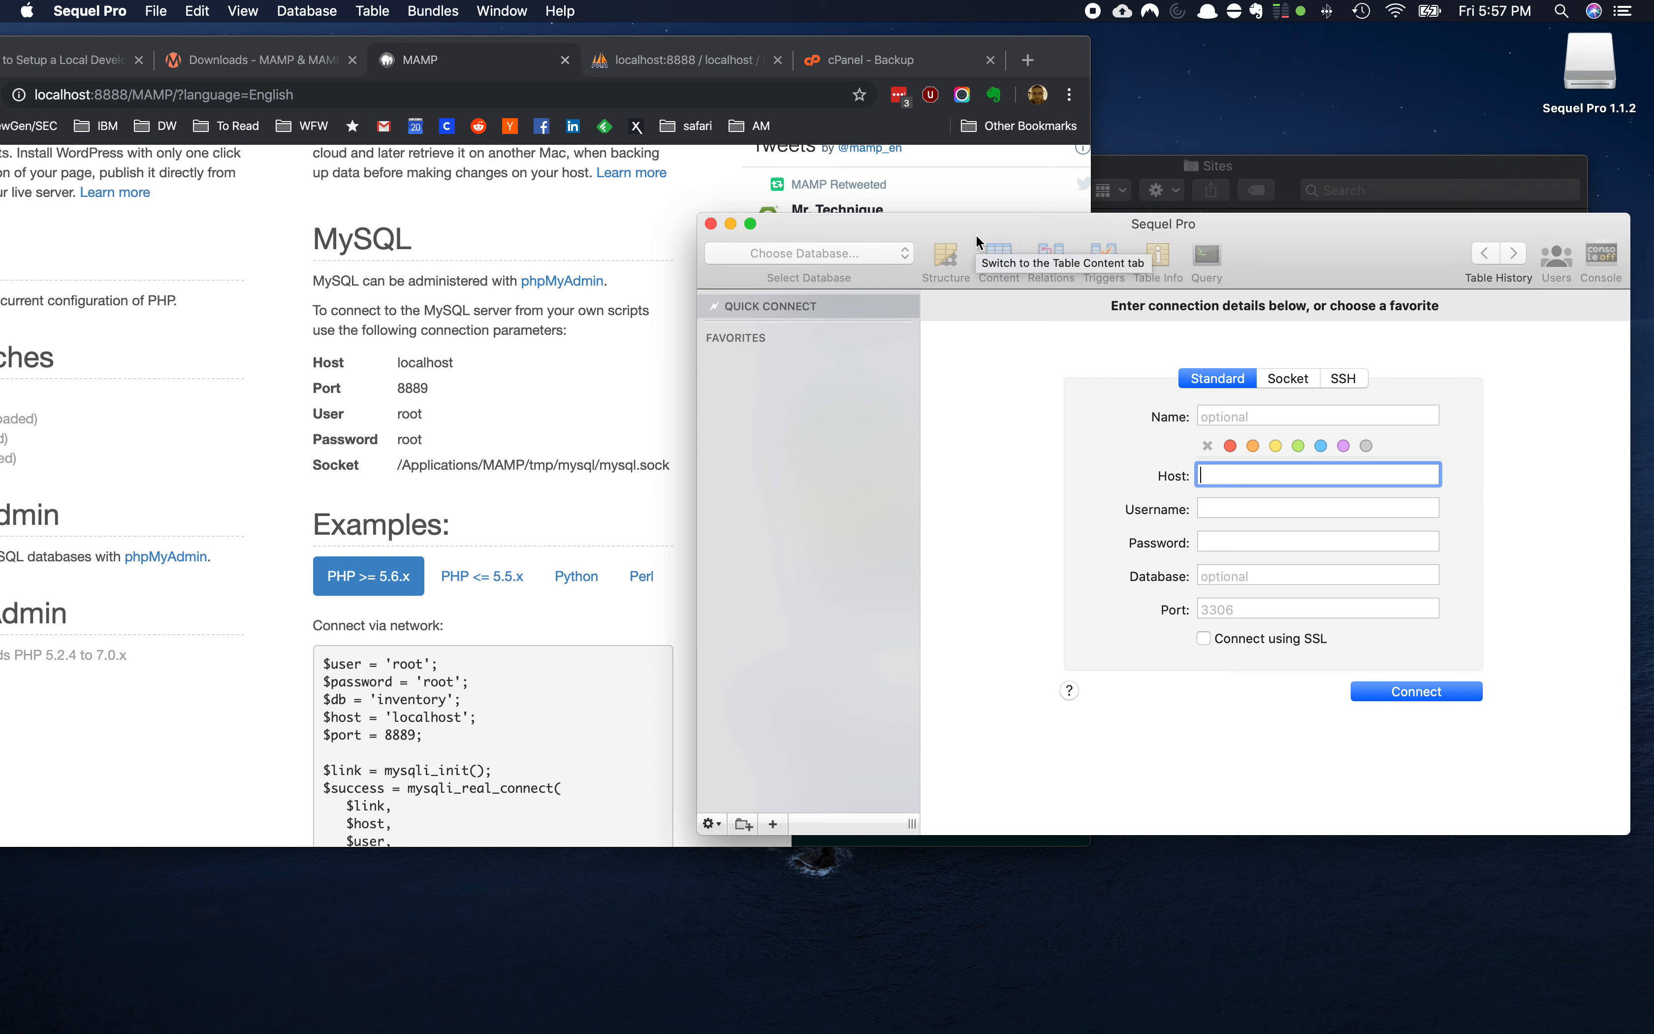
text(1)
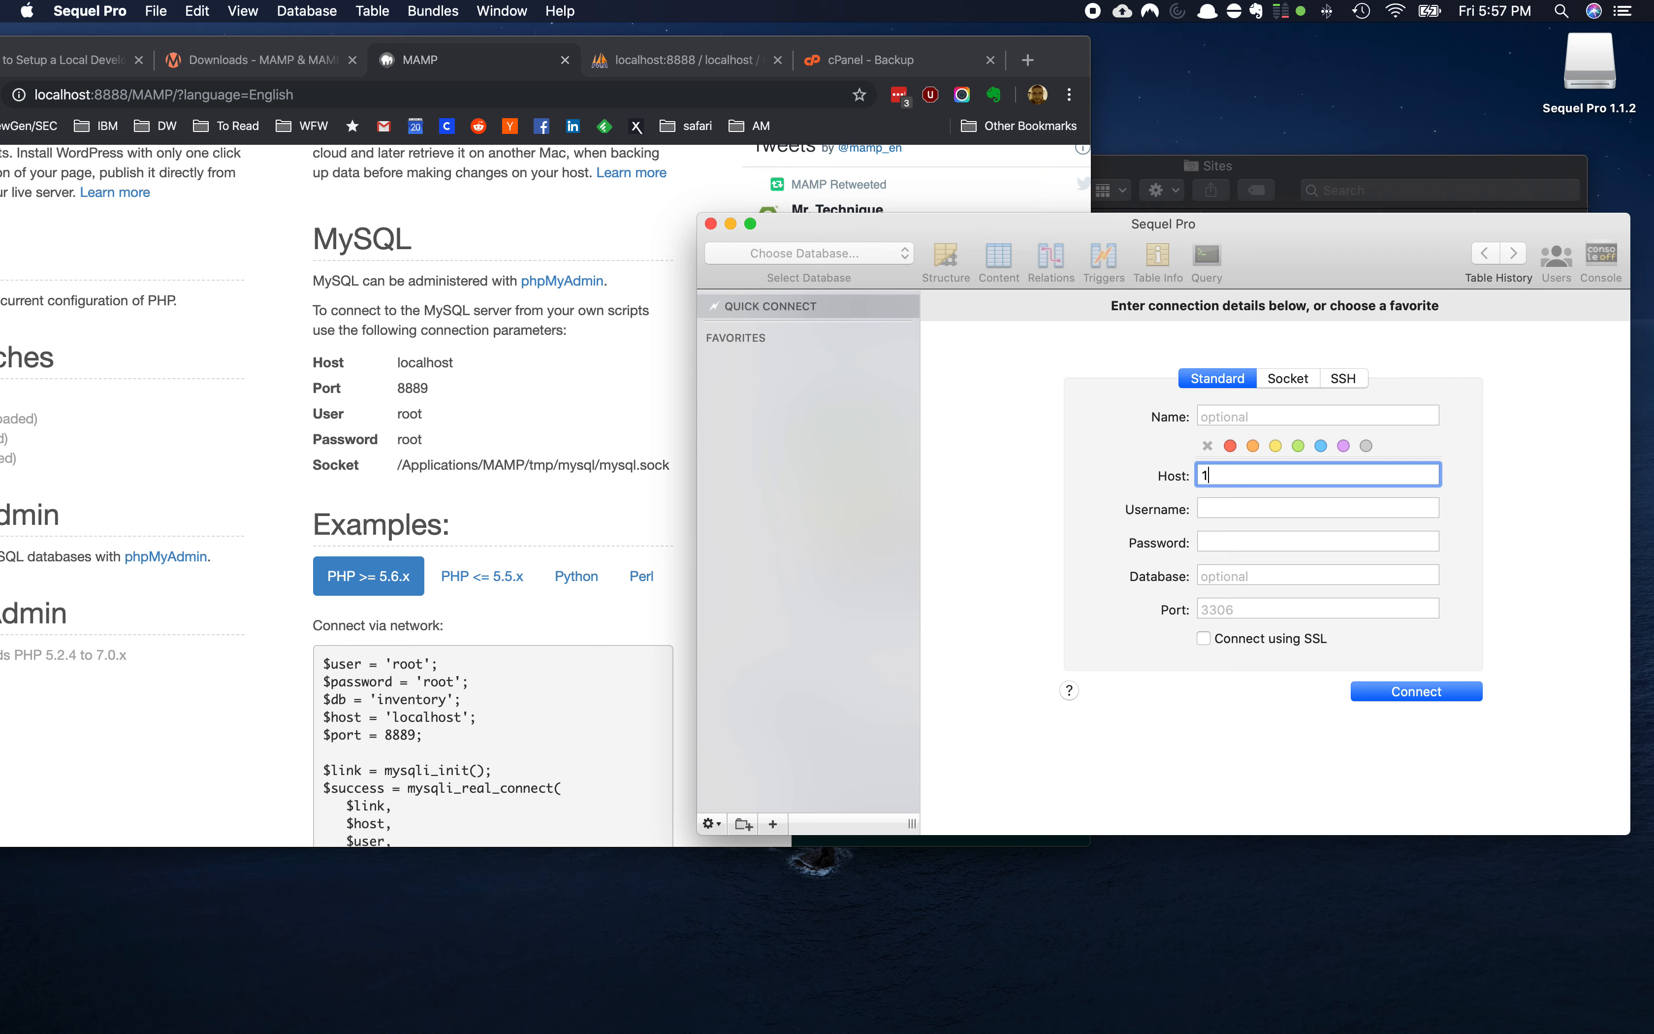
text(27.0)
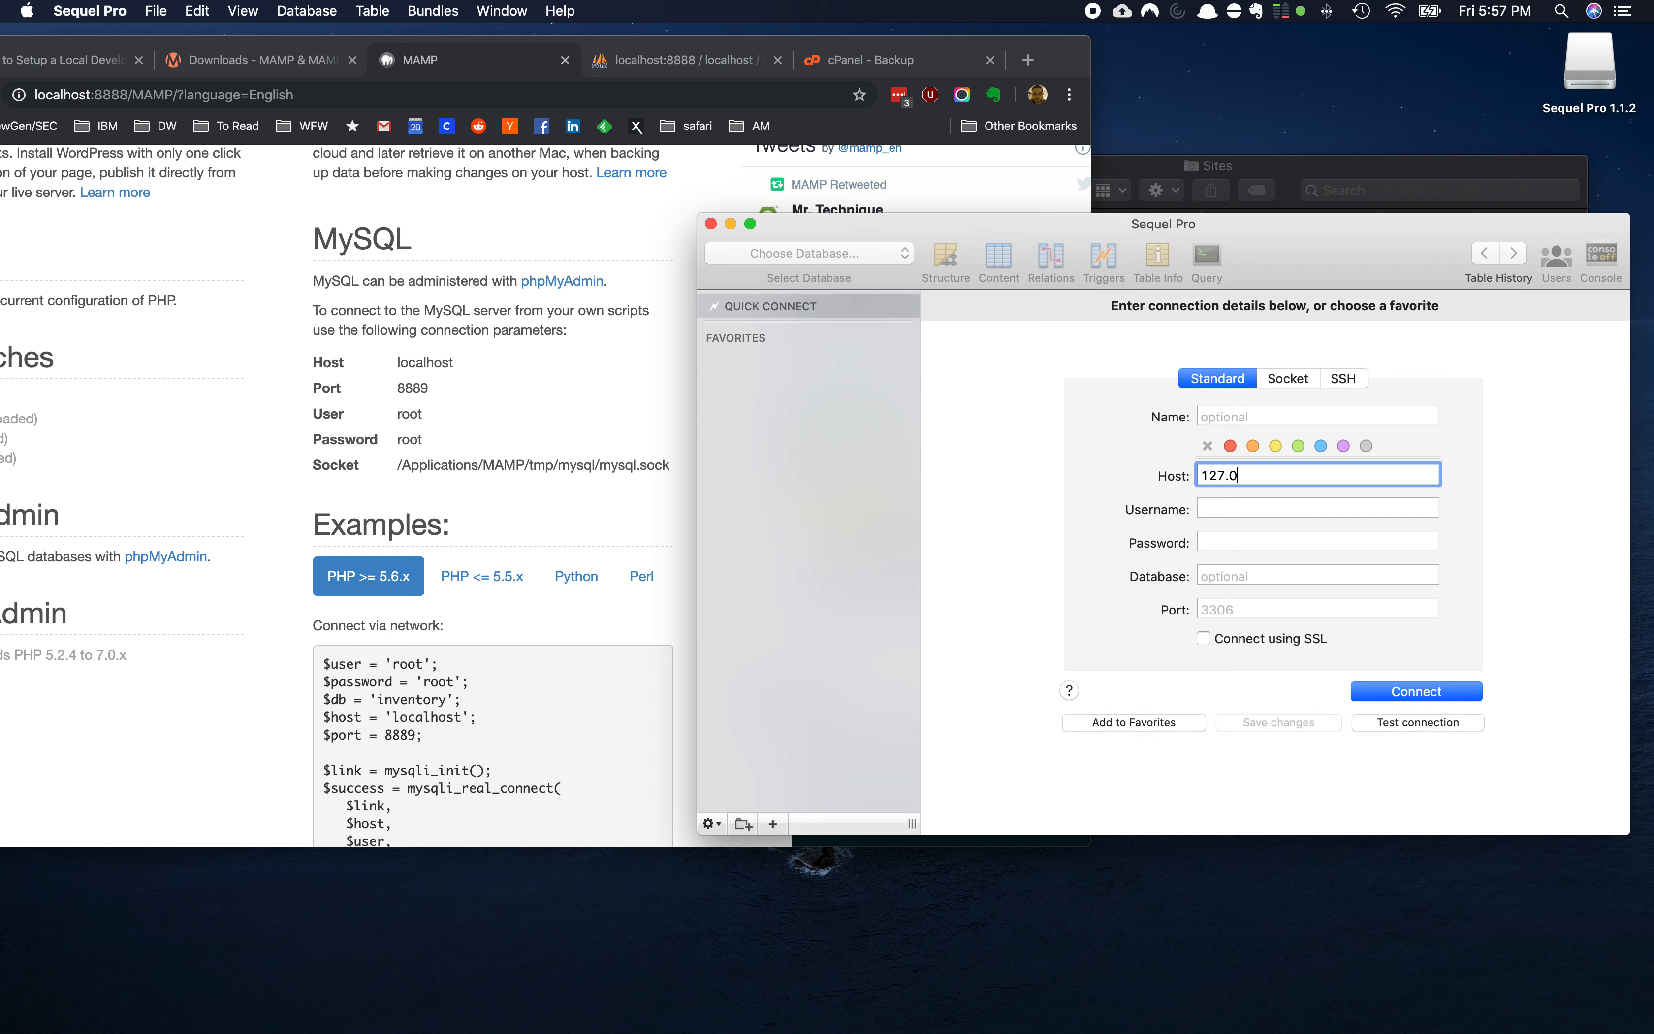
text(.0.1)
key(Tab)
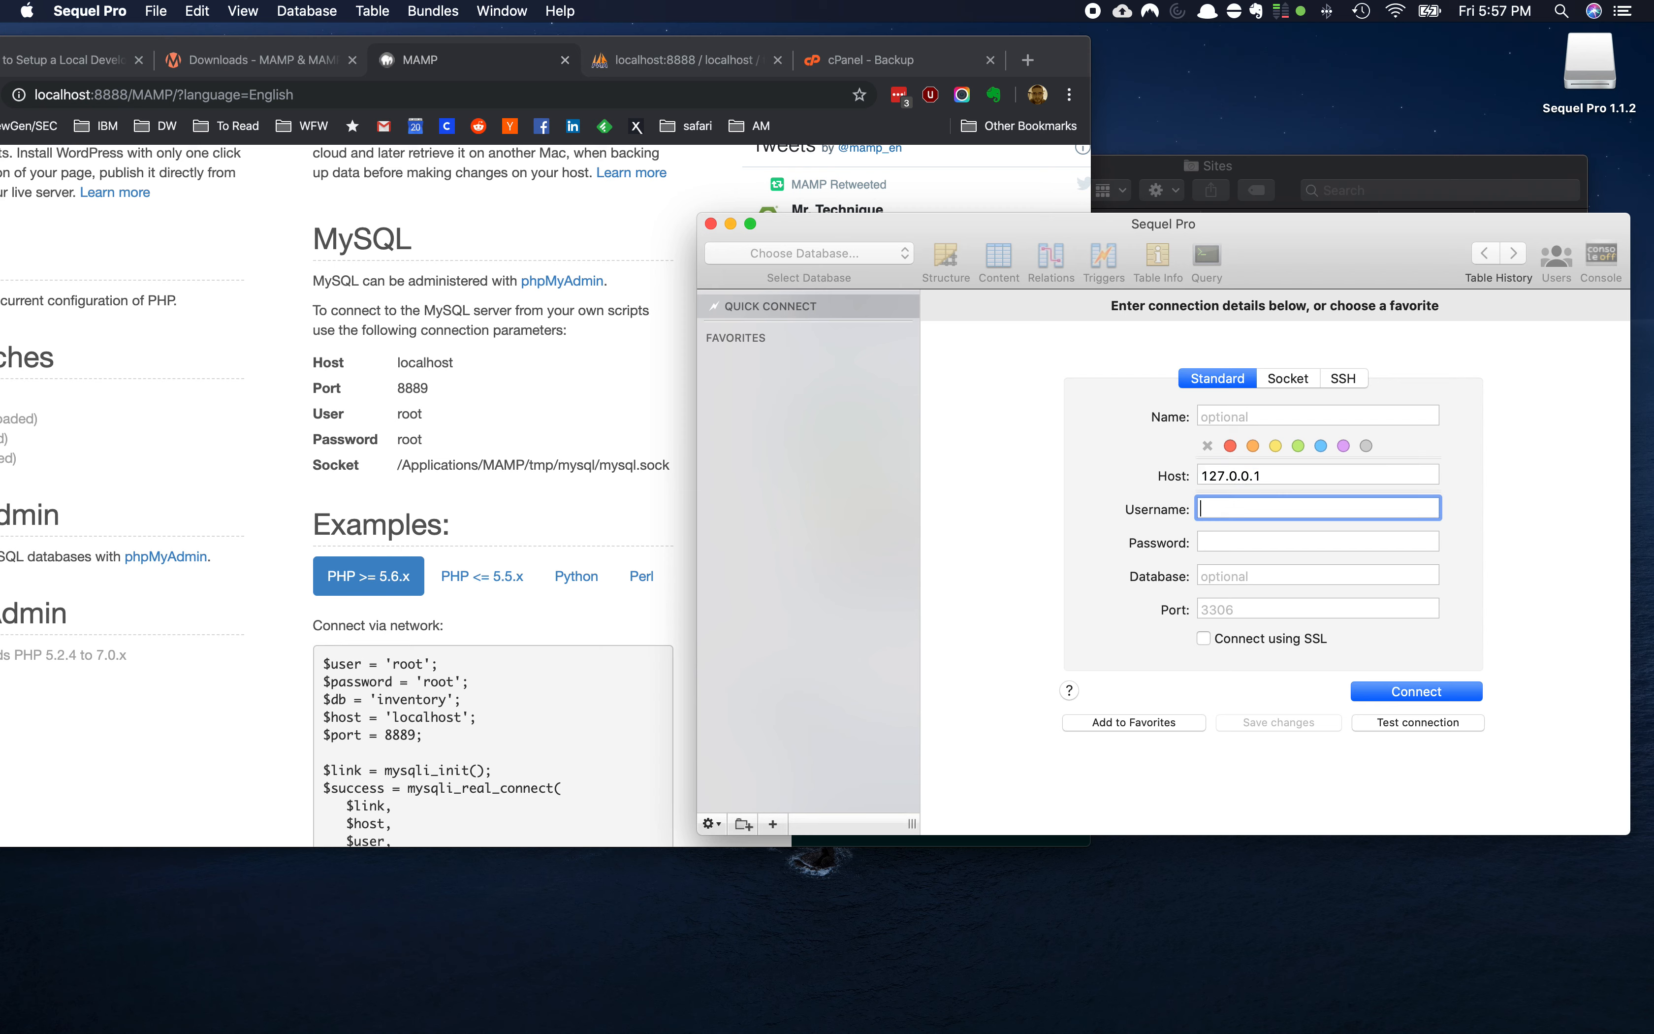
text(root)
key(Tab)
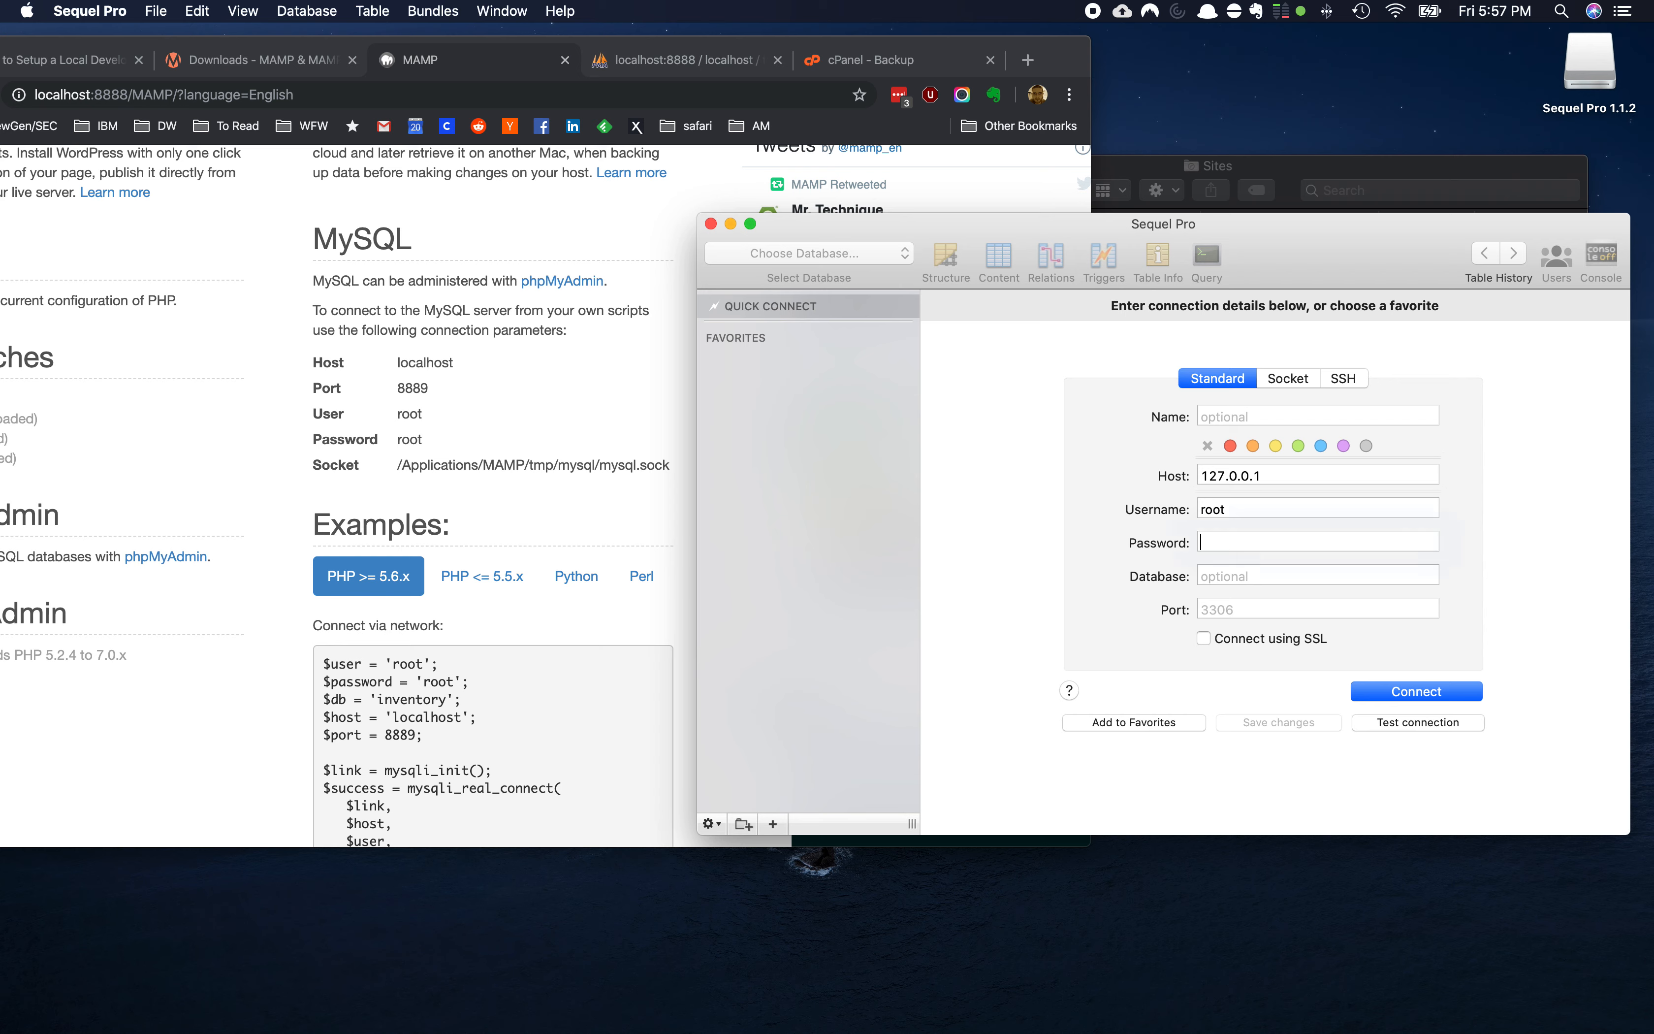
text(root)
key(Tab)
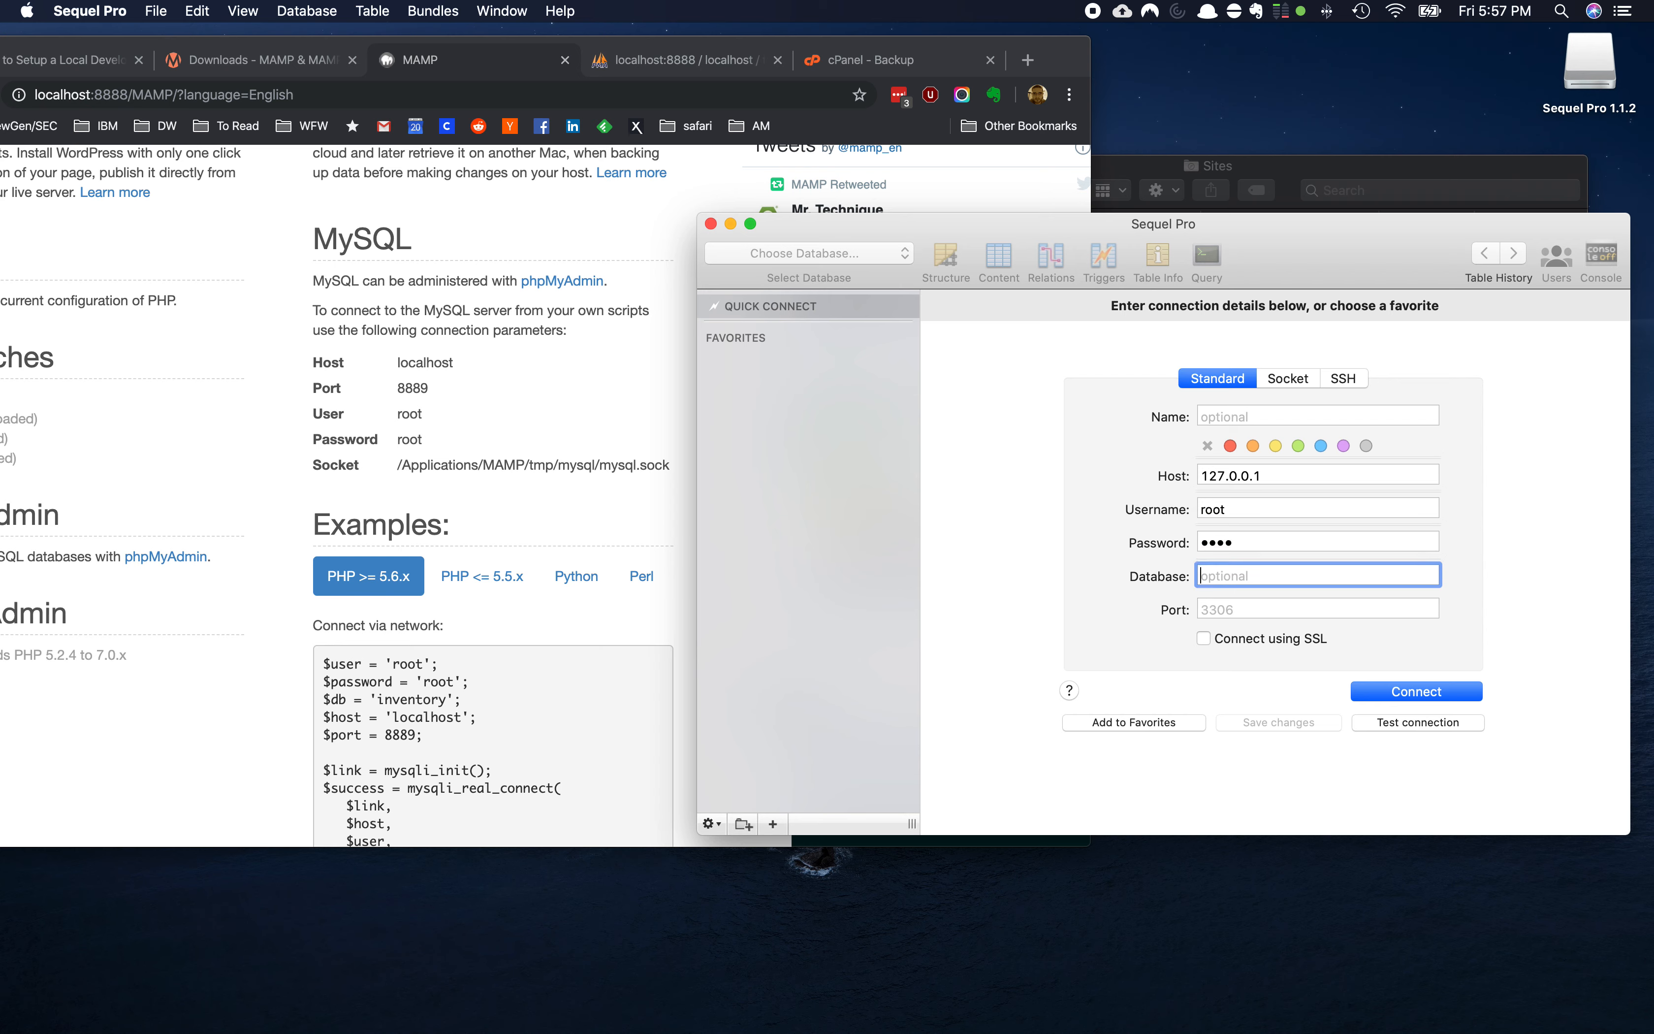
key(Tab)
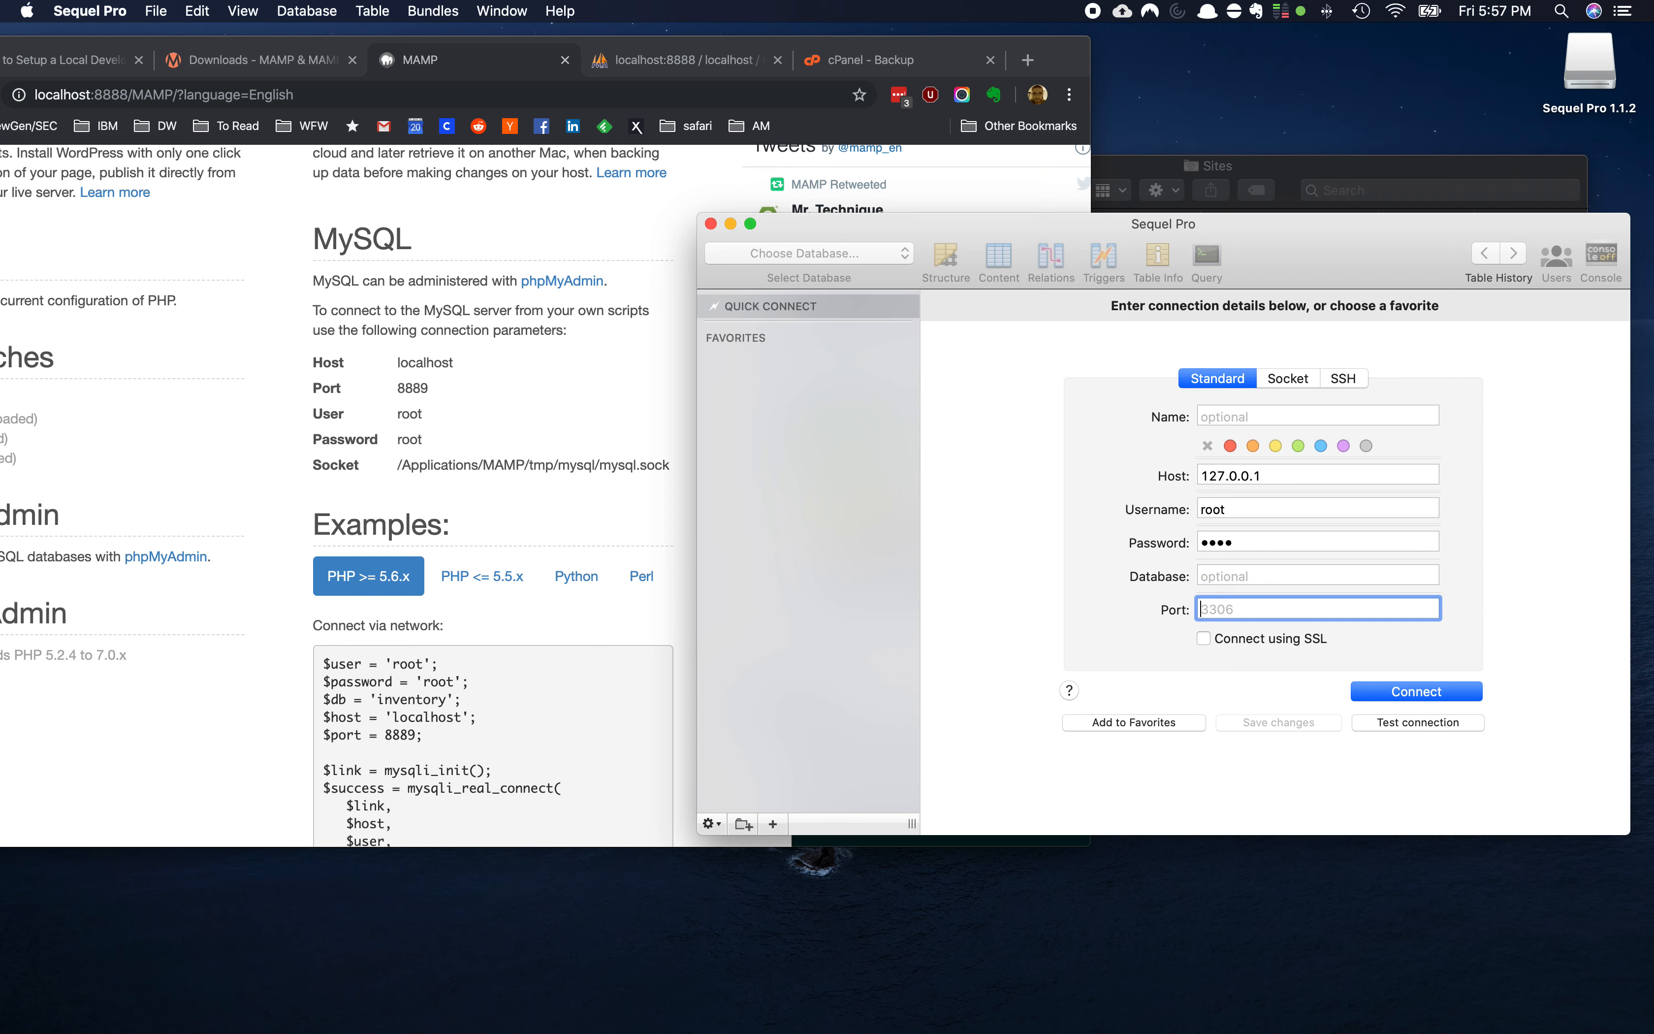
text(8889)
click(1393, 694)
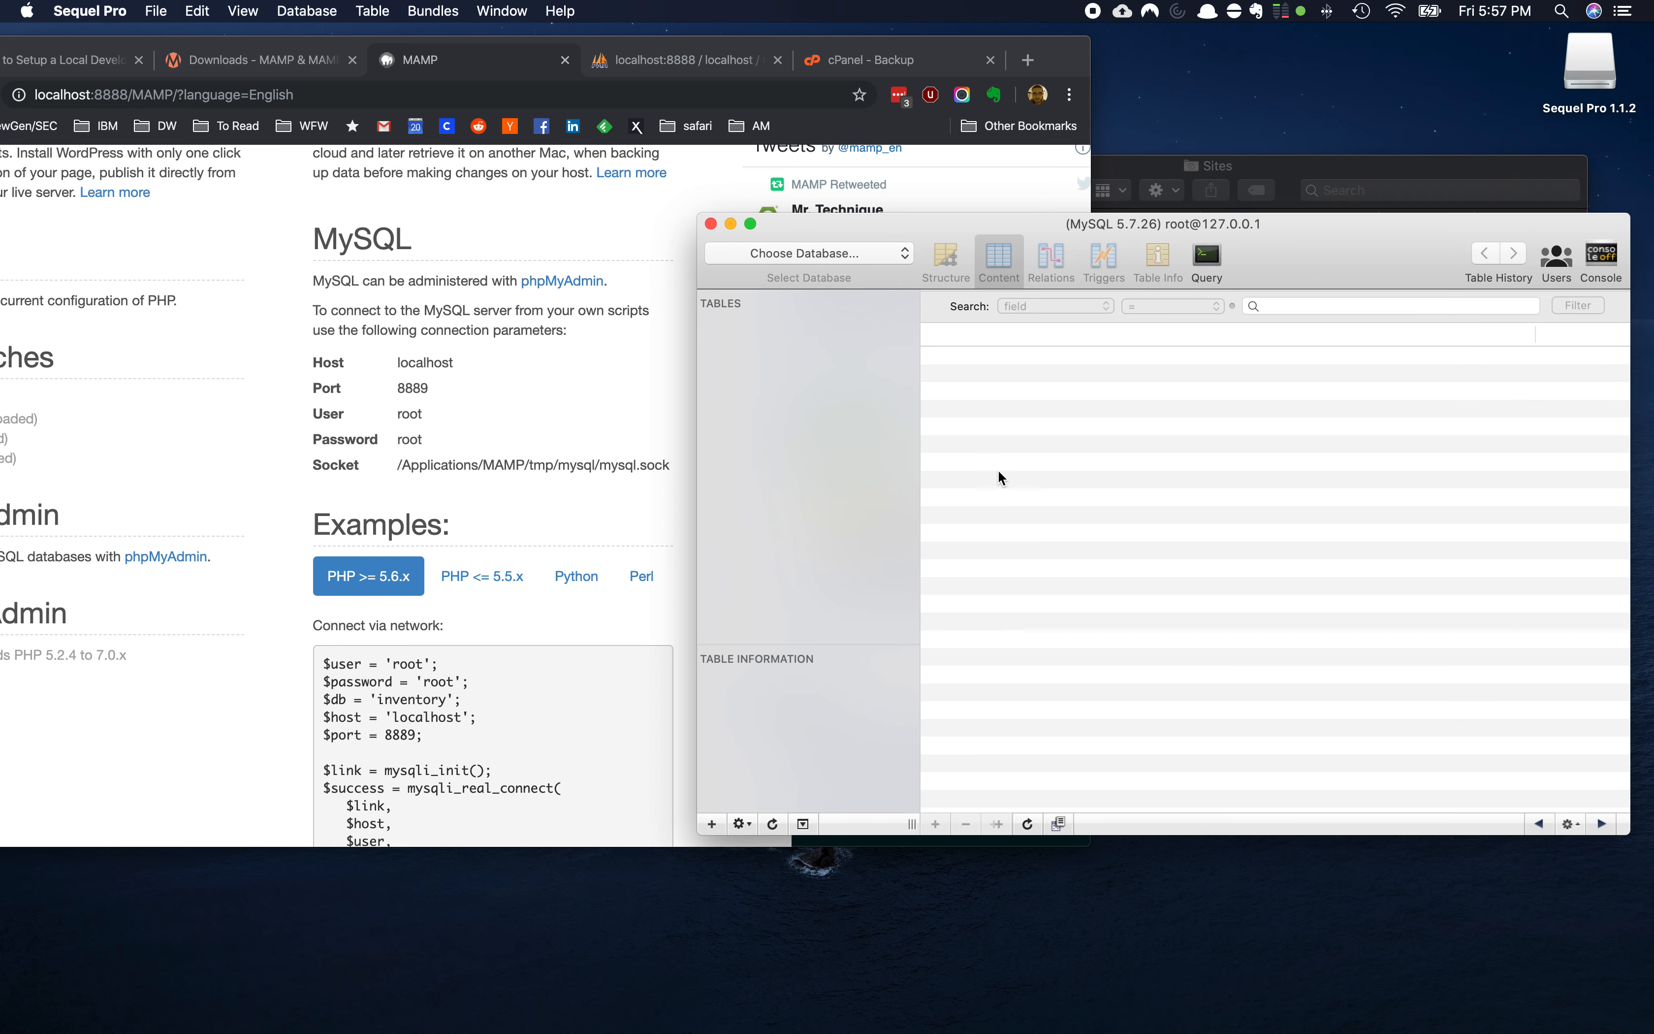
Switch to the teamc4_wrdp1 database and pick teamc4_wrdp1.sql in Downloads to import
click(835, 251)
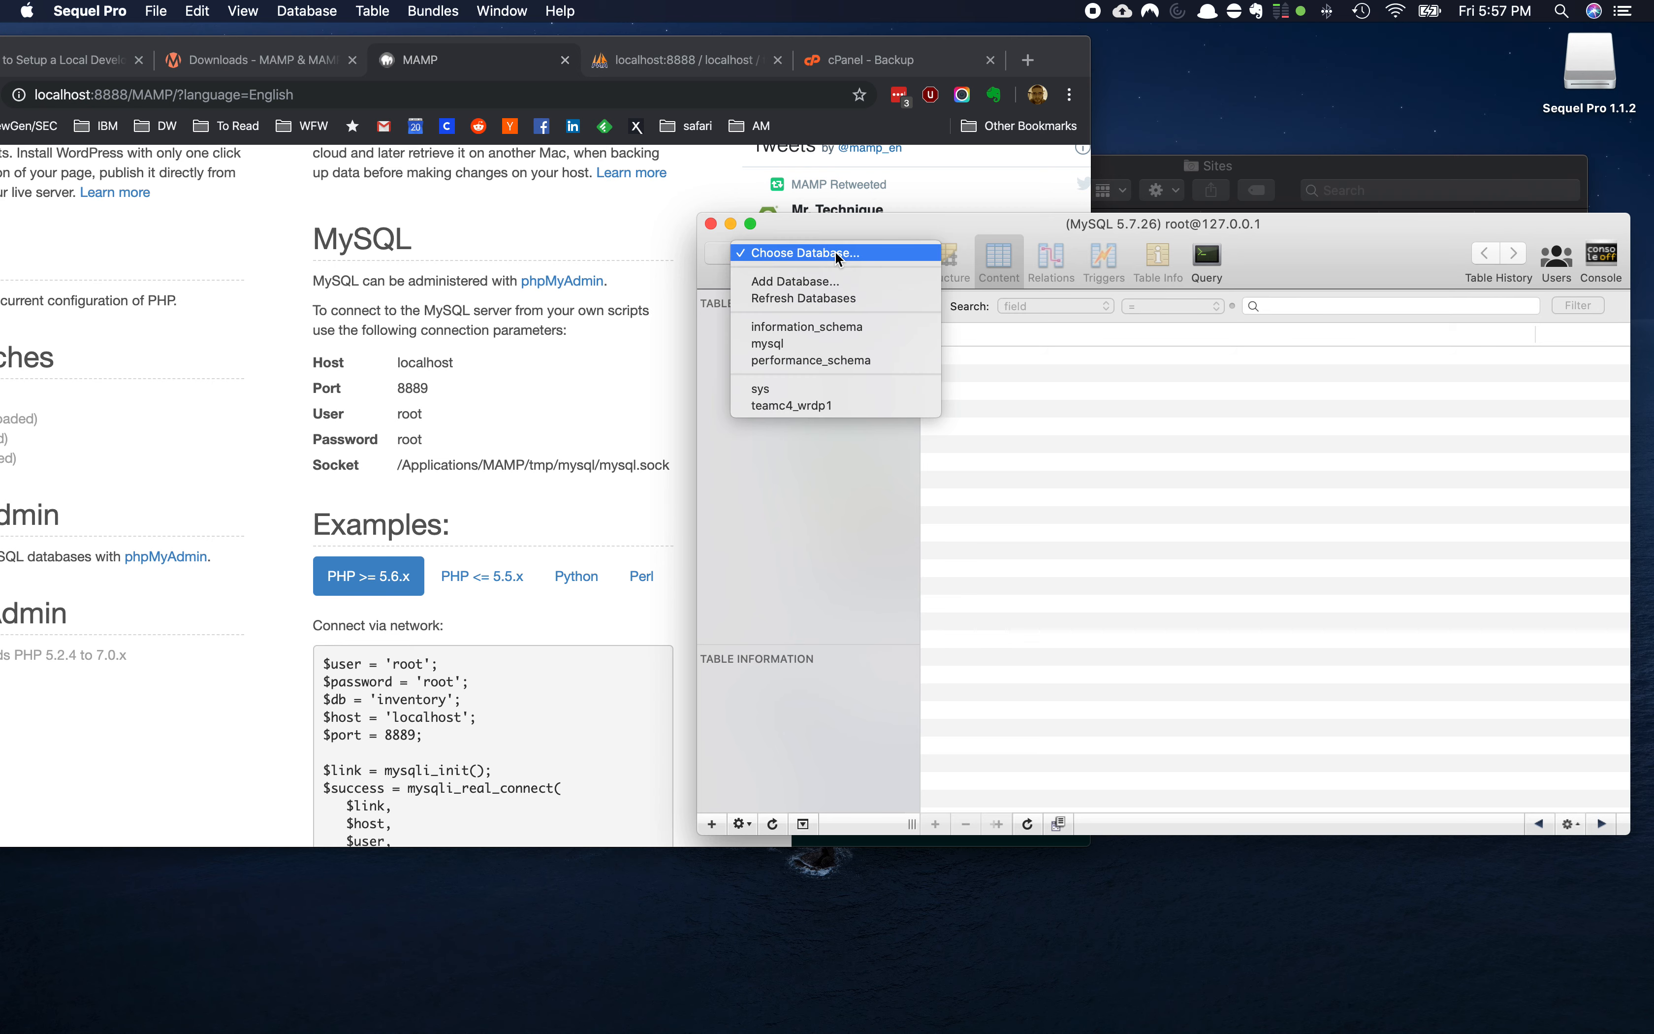
click(801, 408)
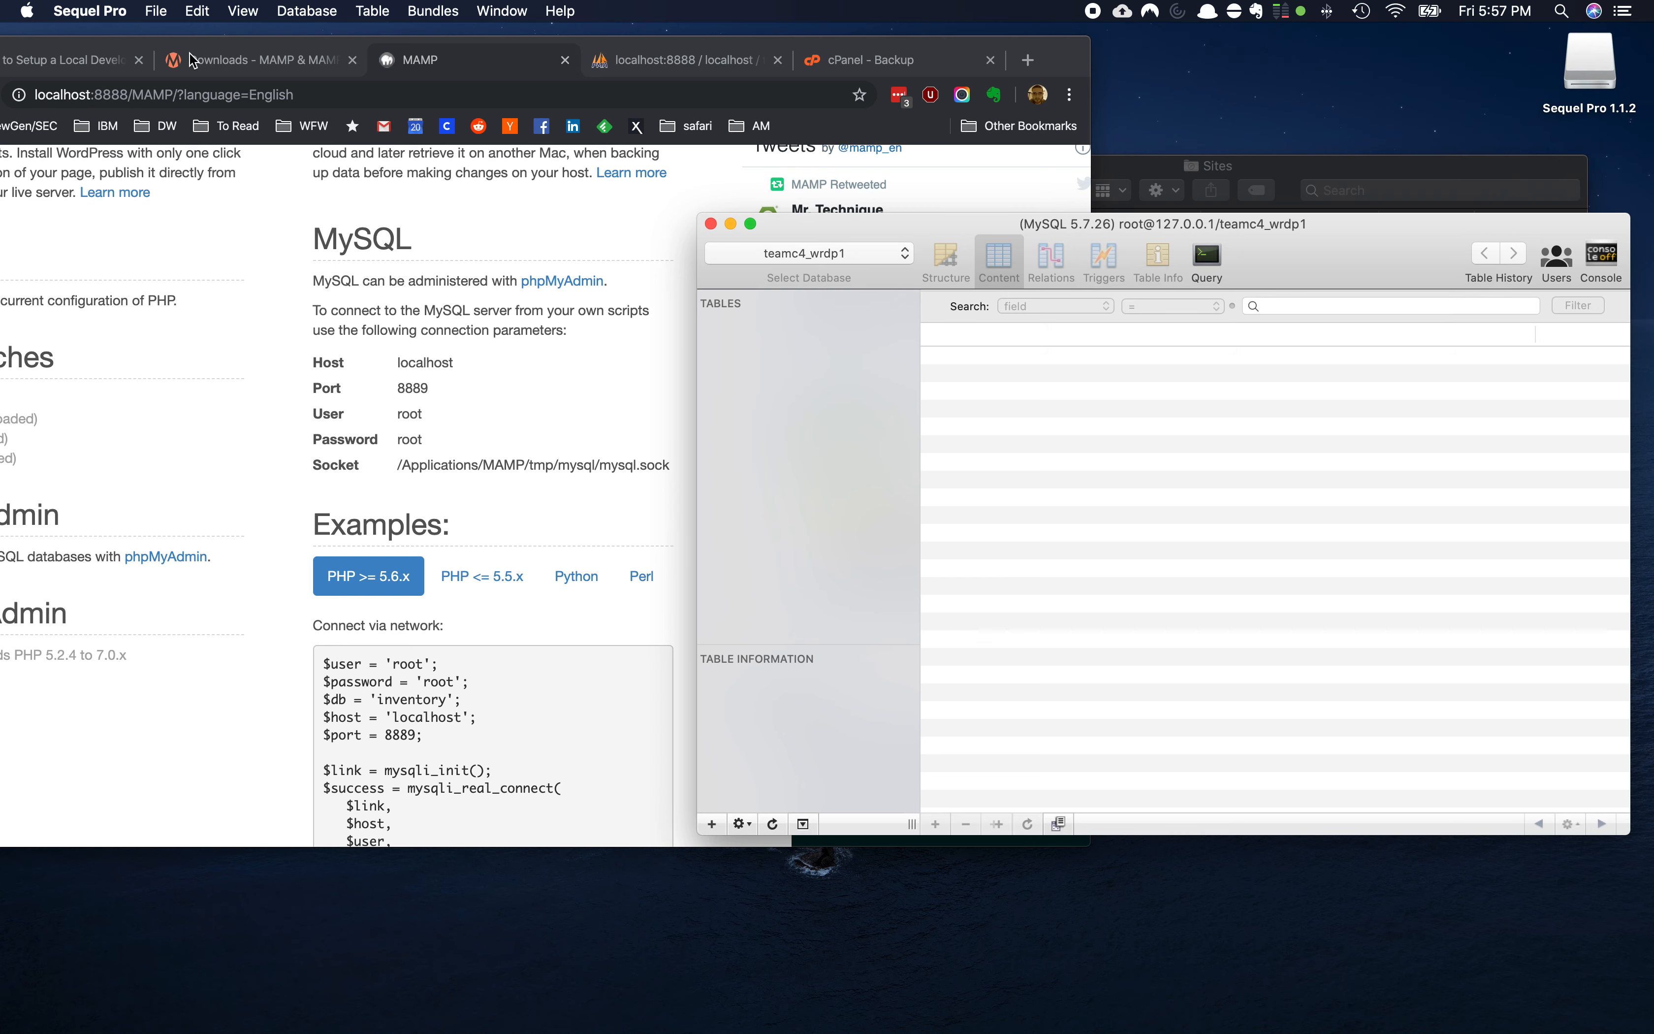
click(116, 12)
mouse_move(153, 11)
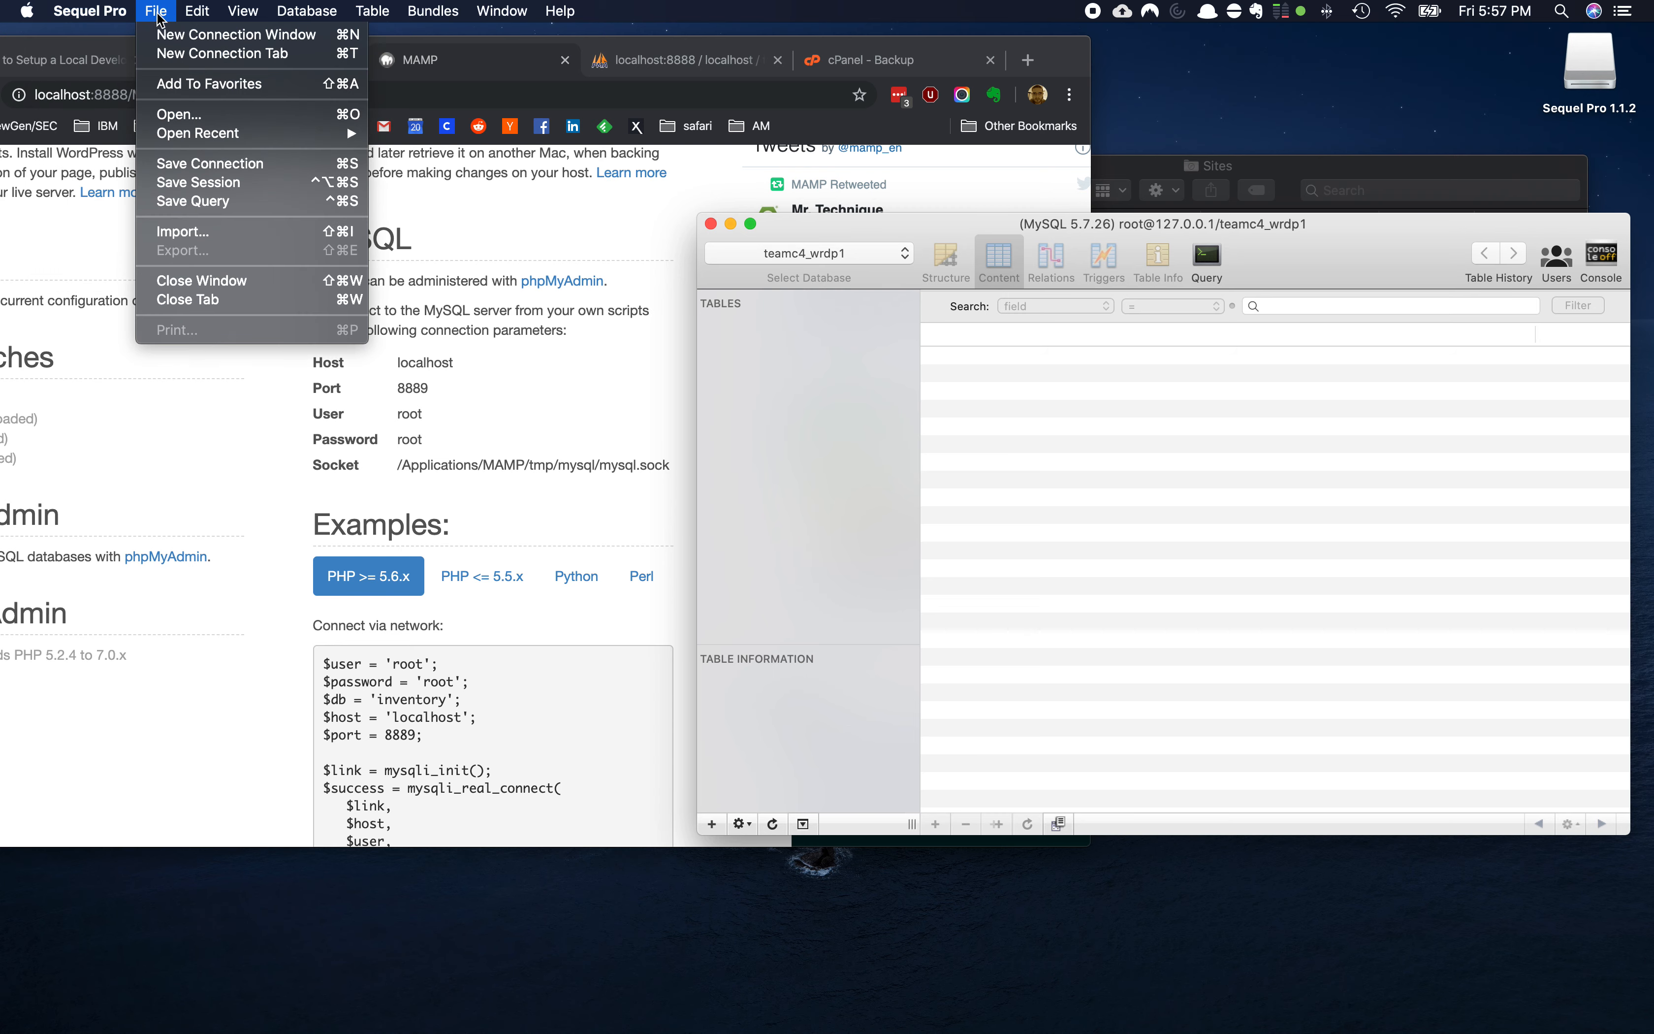
click(190, 114)
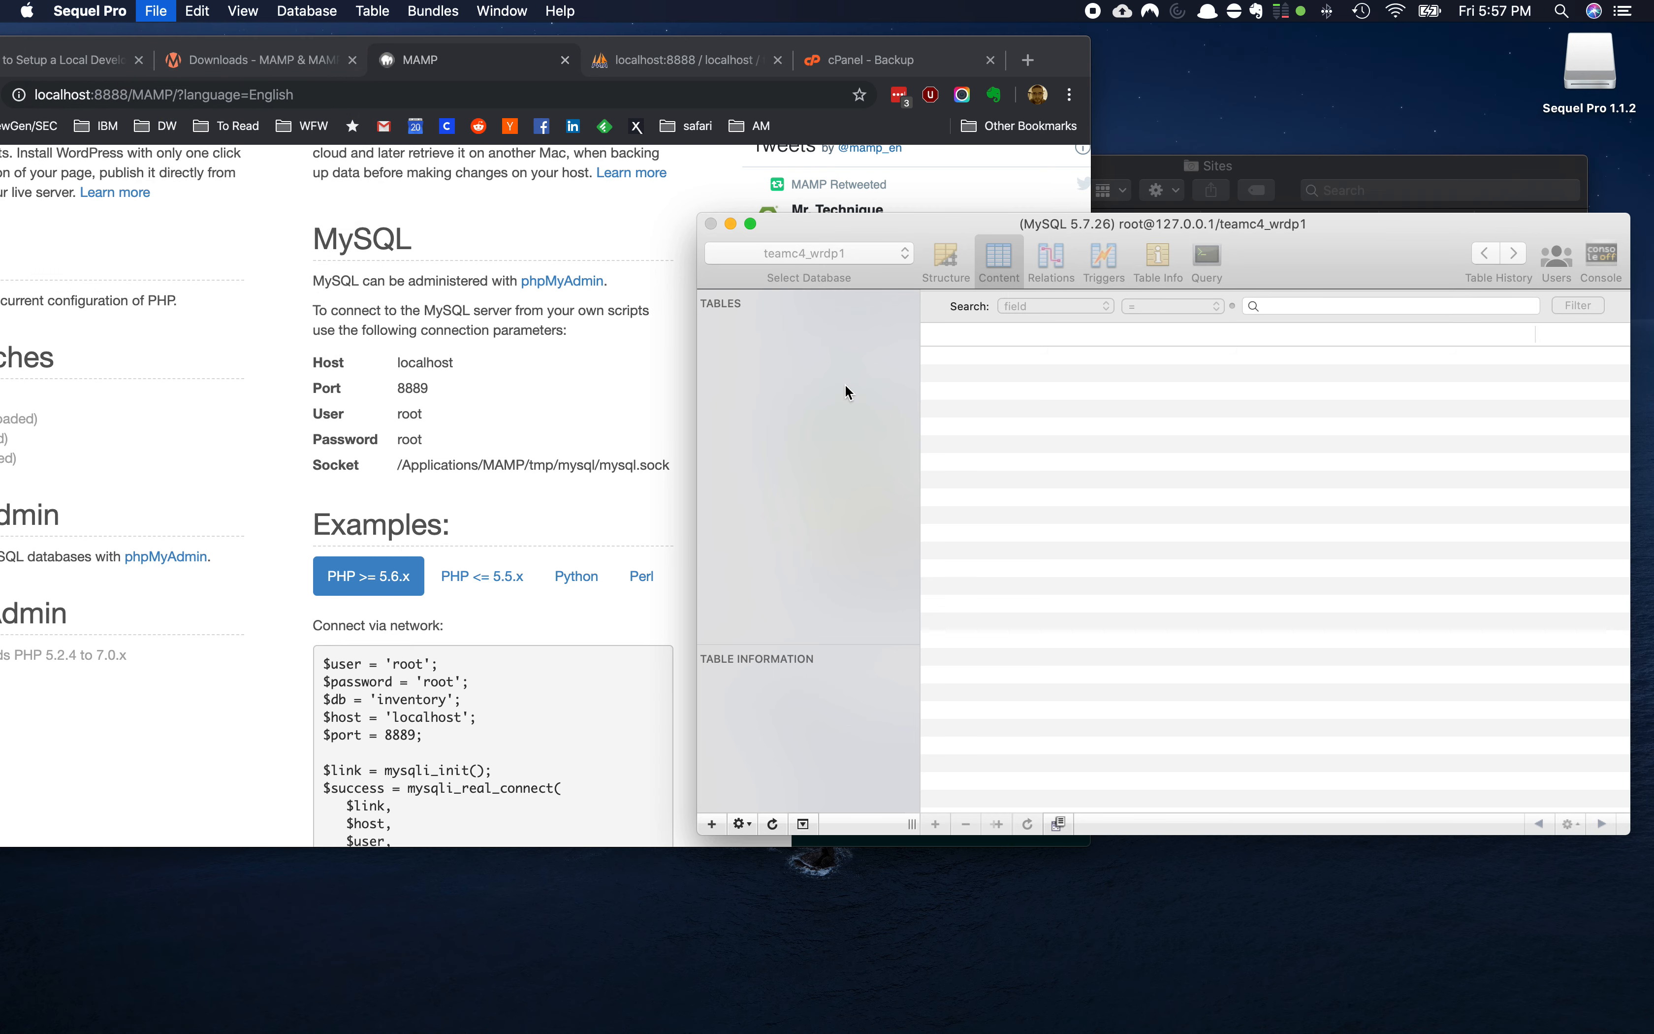
click(980, 396)
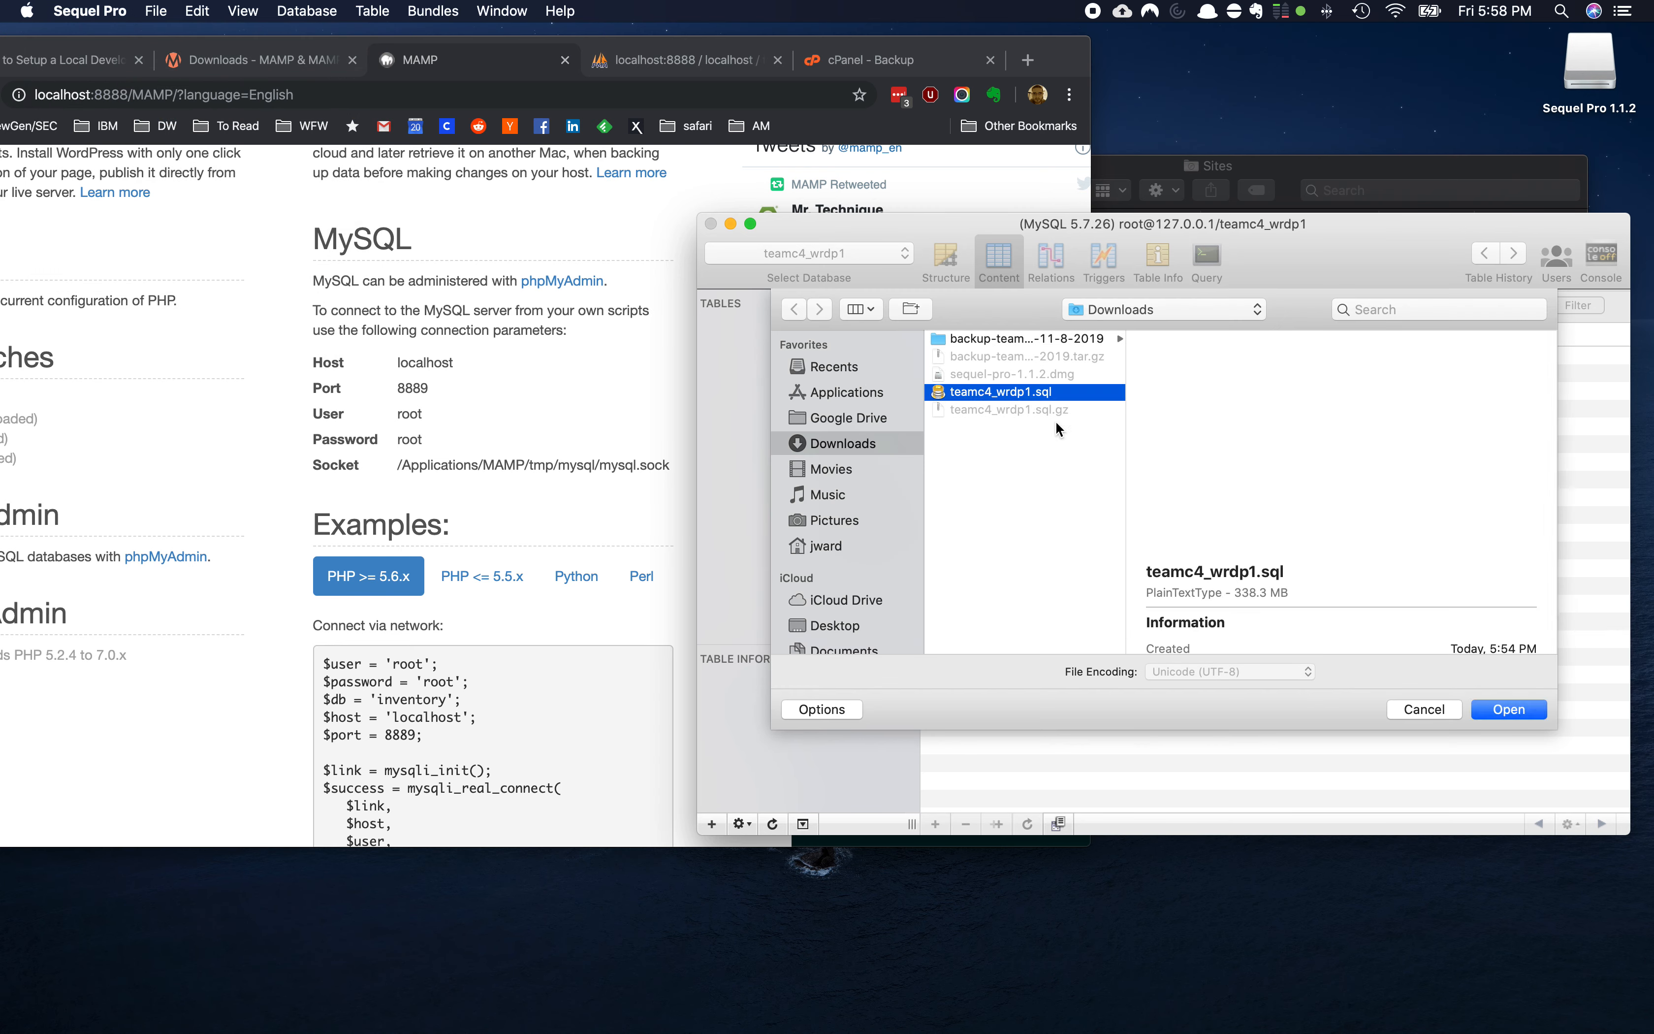
Import the 322.6 MiB teamc4_wrdp1.sql dump and bring the Sites folder window forward
click(1504, 705)
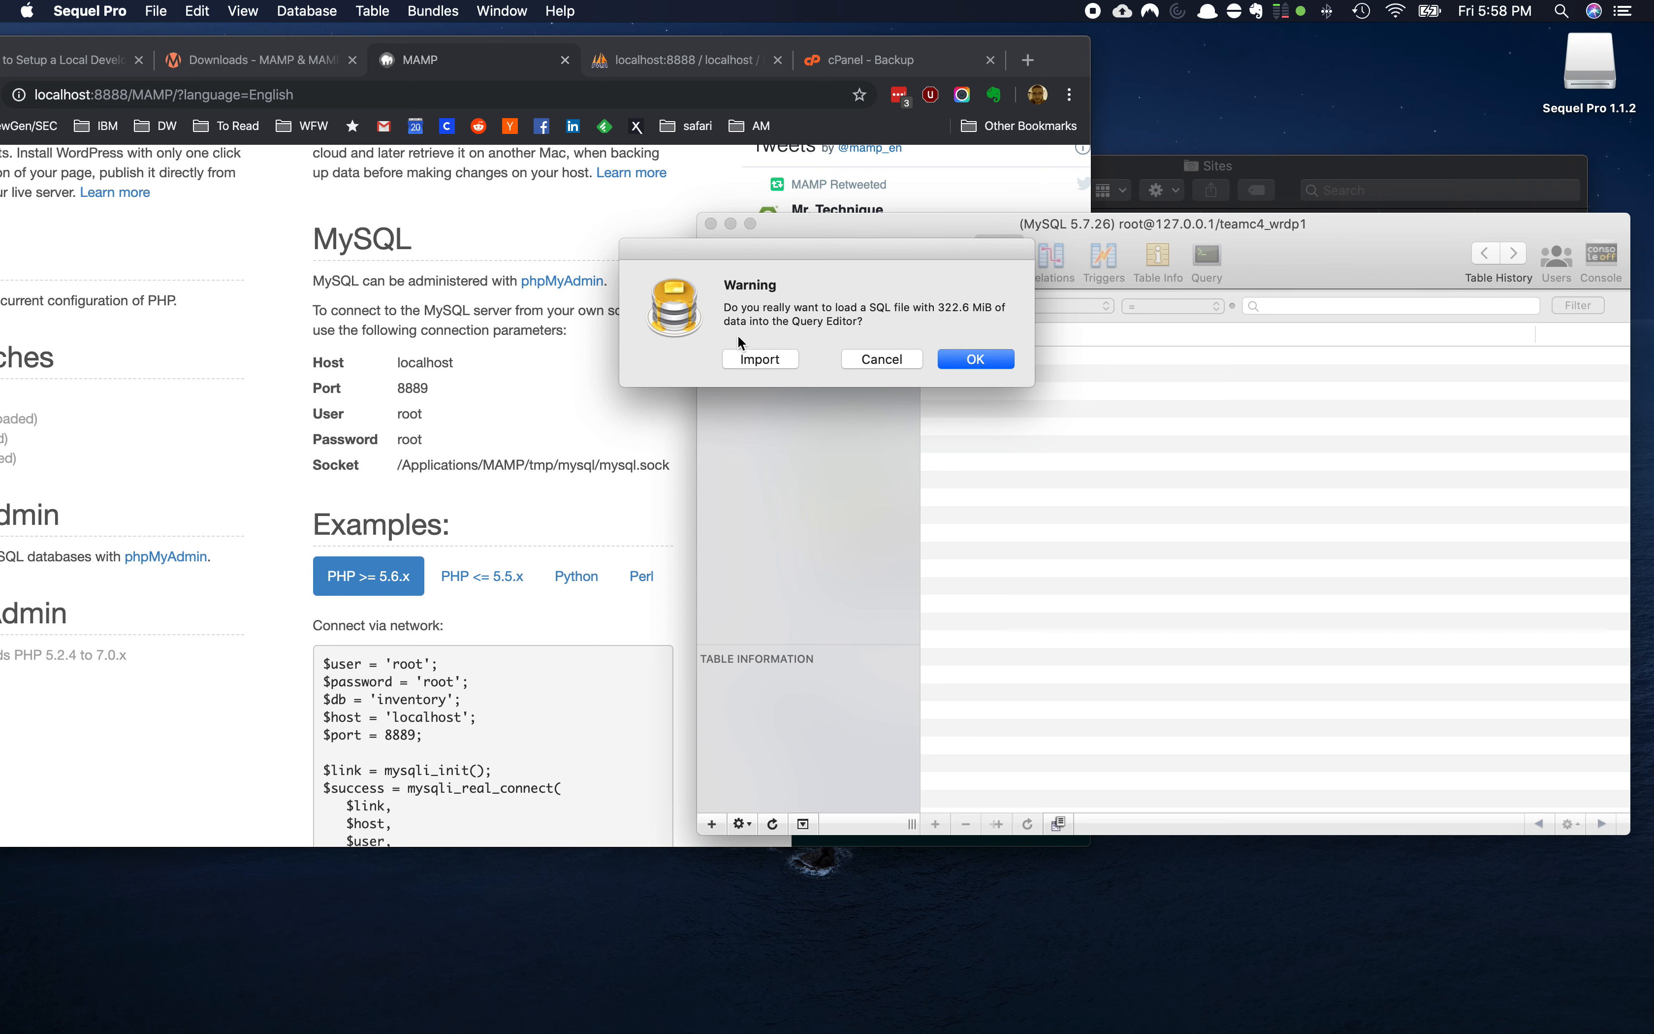
click(768, 358)
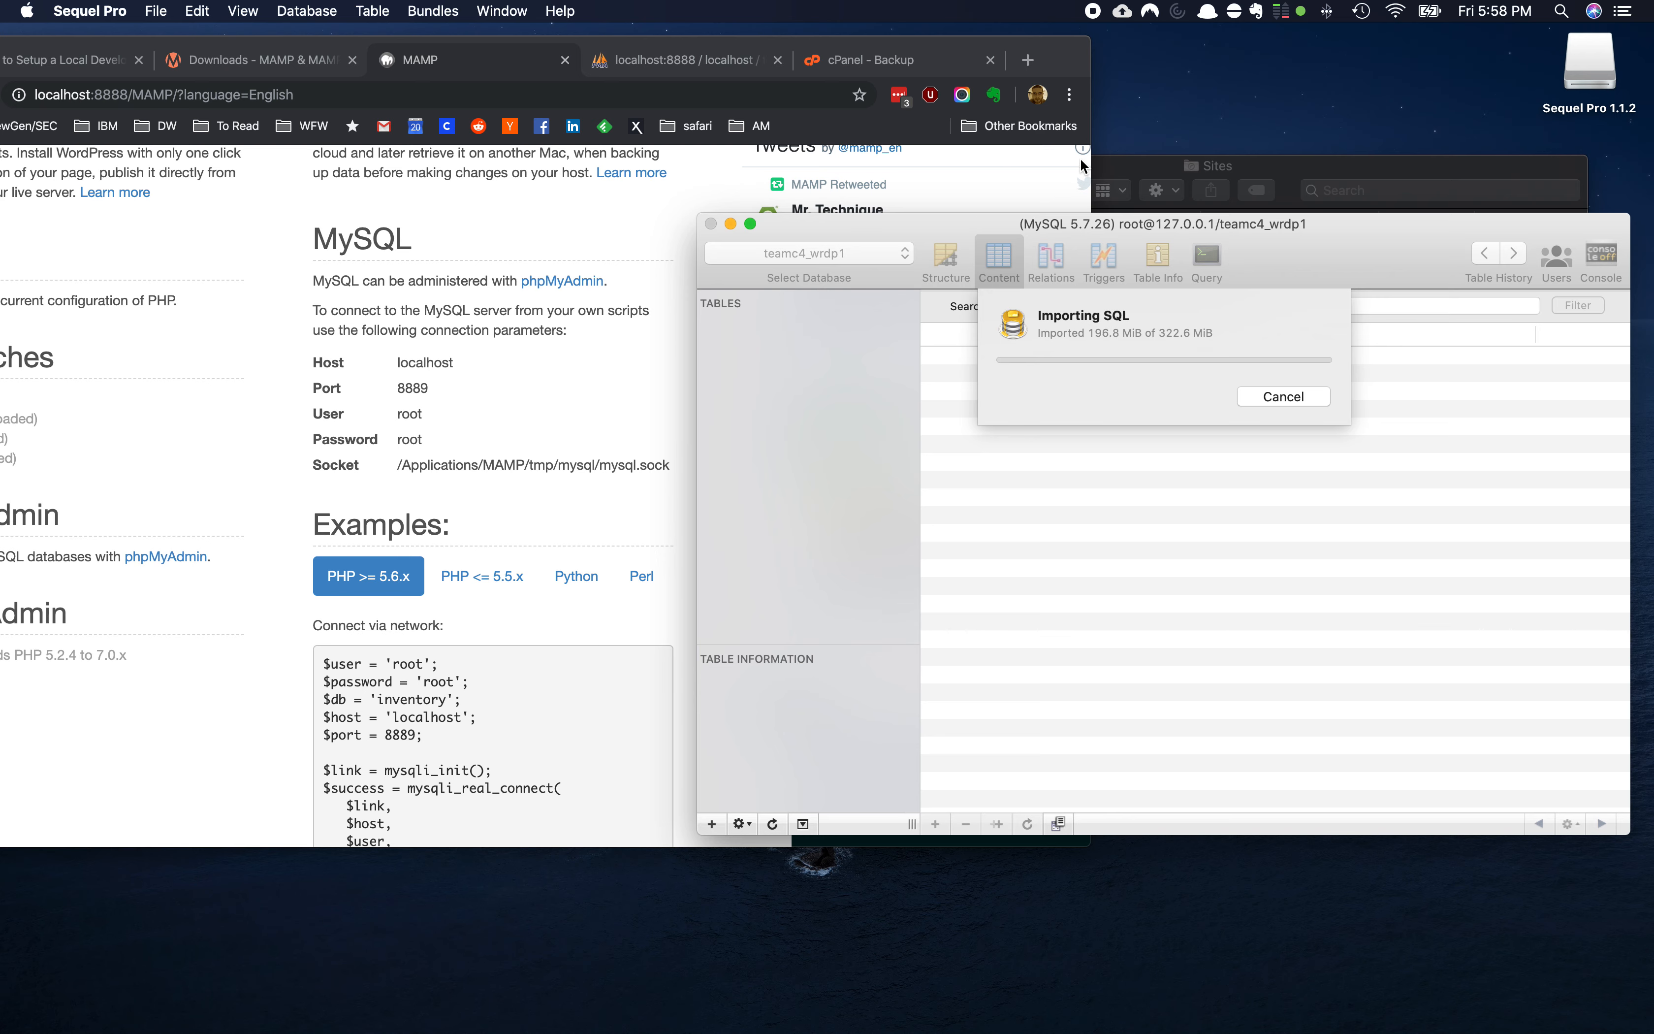
click(1126, 163)
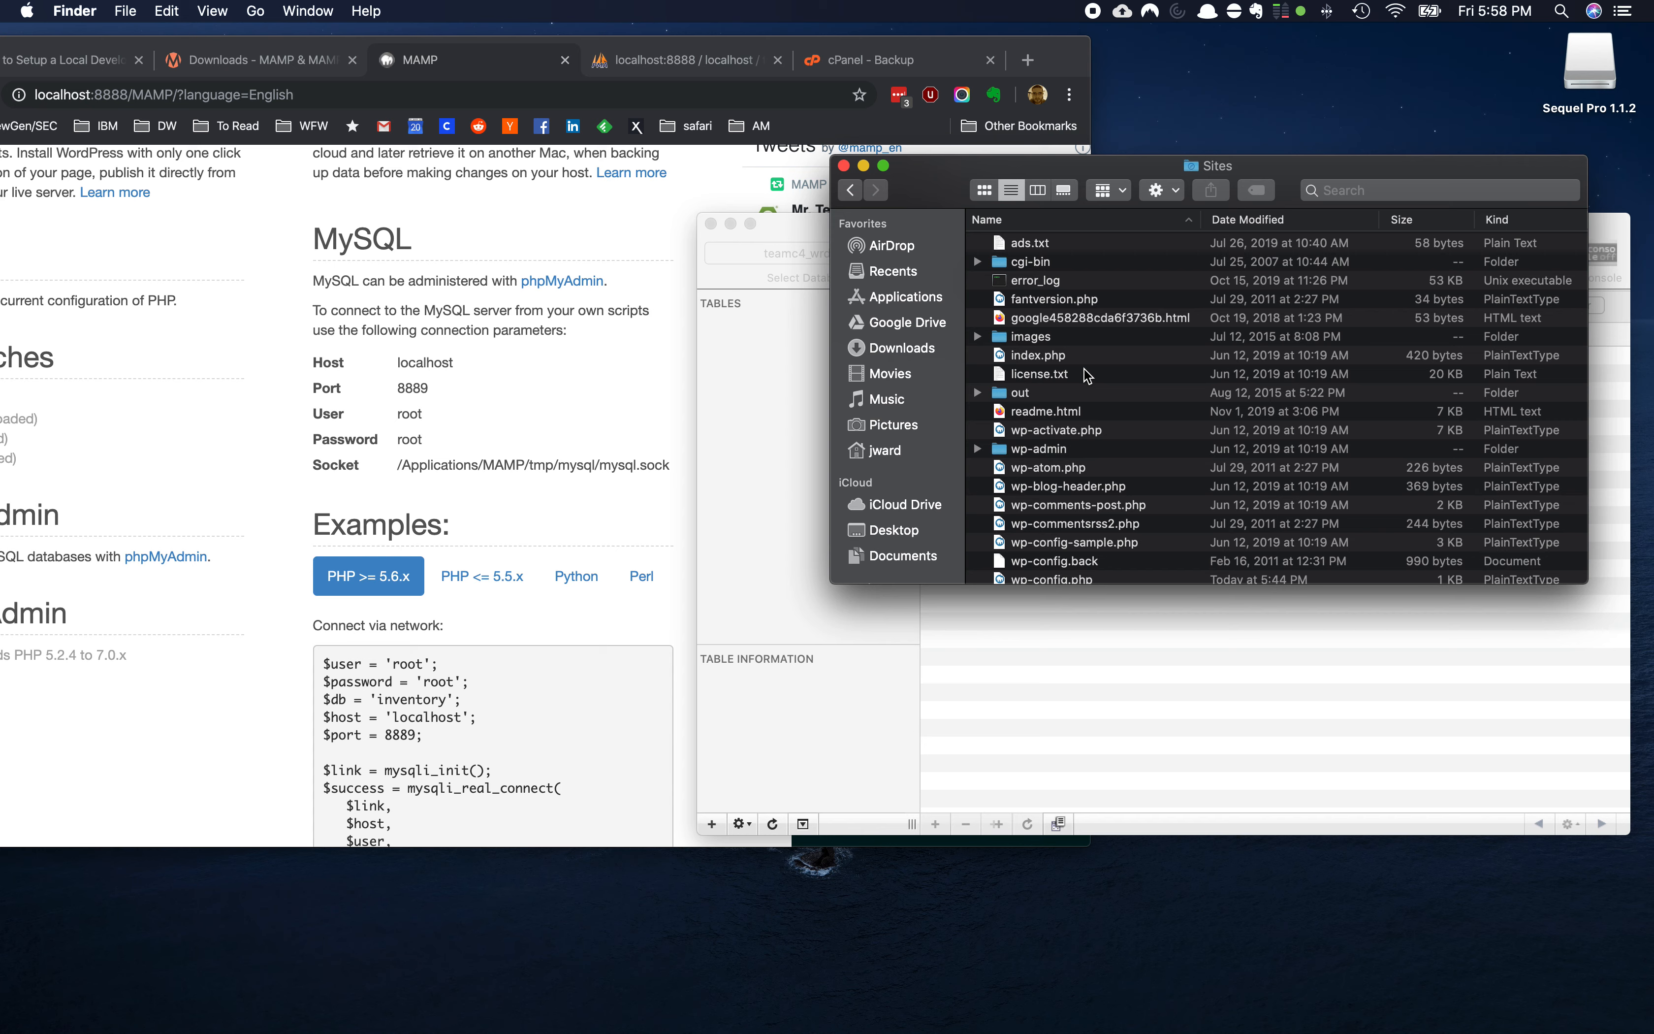
Open the Sites folder's wp-config.php with Atom
scroll(1084, 368, down, 2)
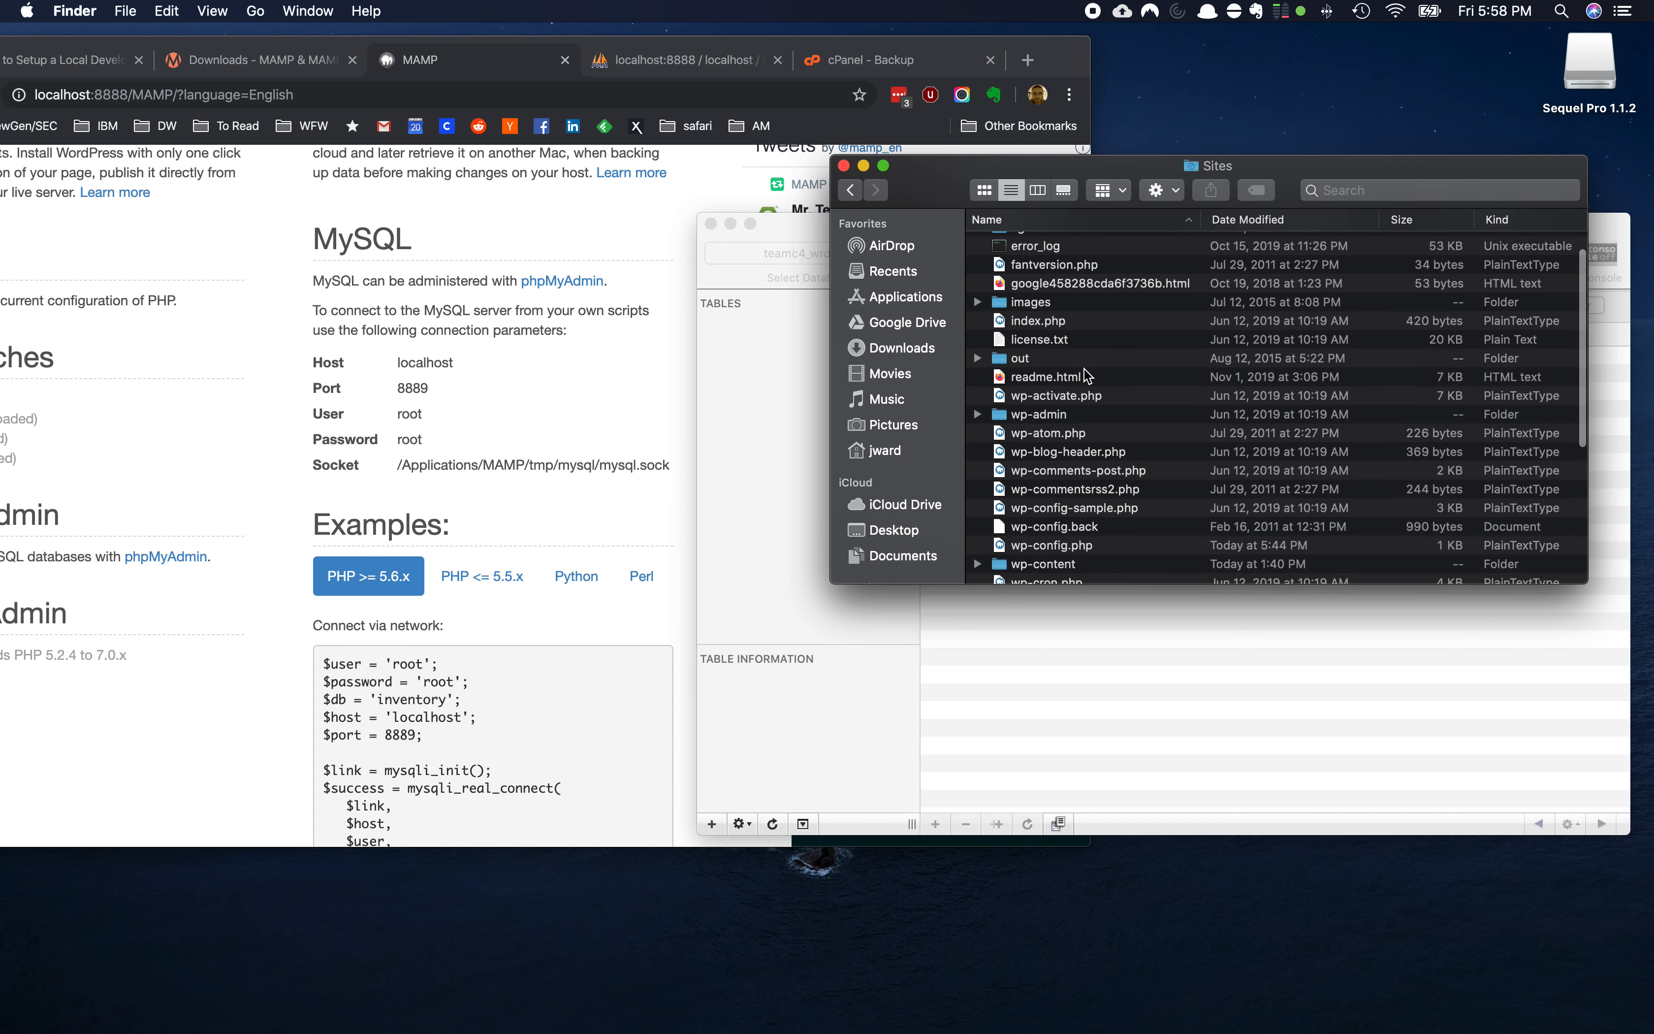
scroll(1087, 375, down, 3)
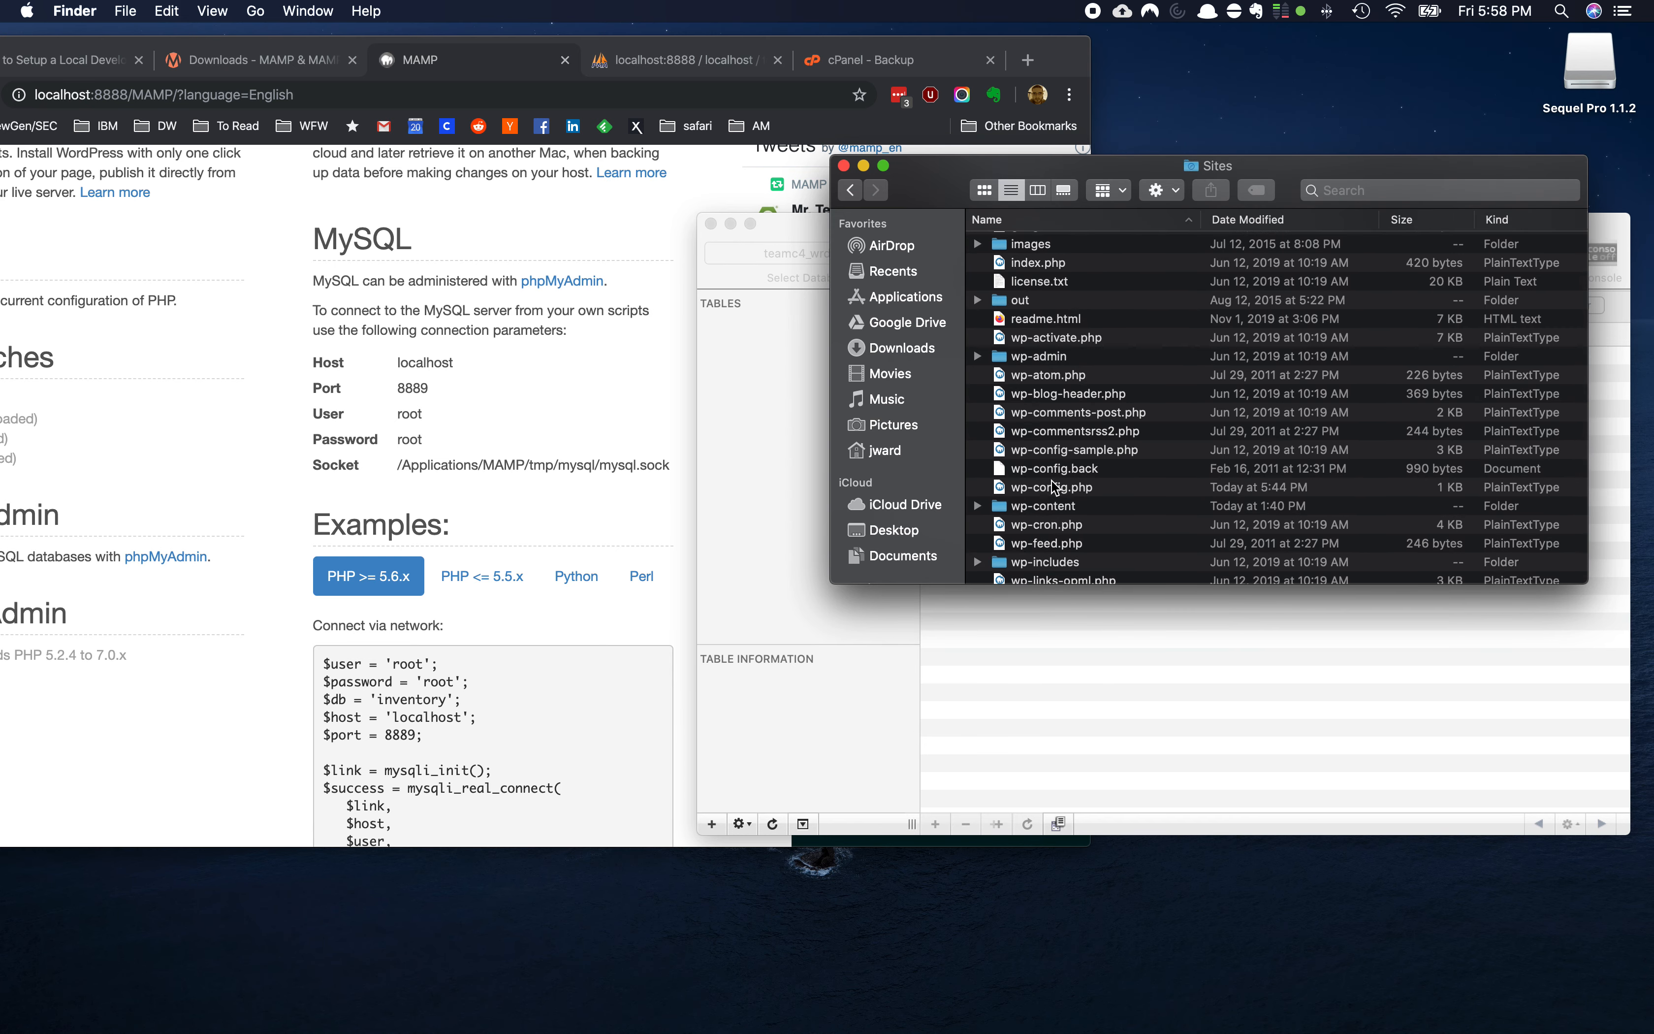
click(1047, 488)
right_click(1047, 493)
mouse_move(1083, 521)
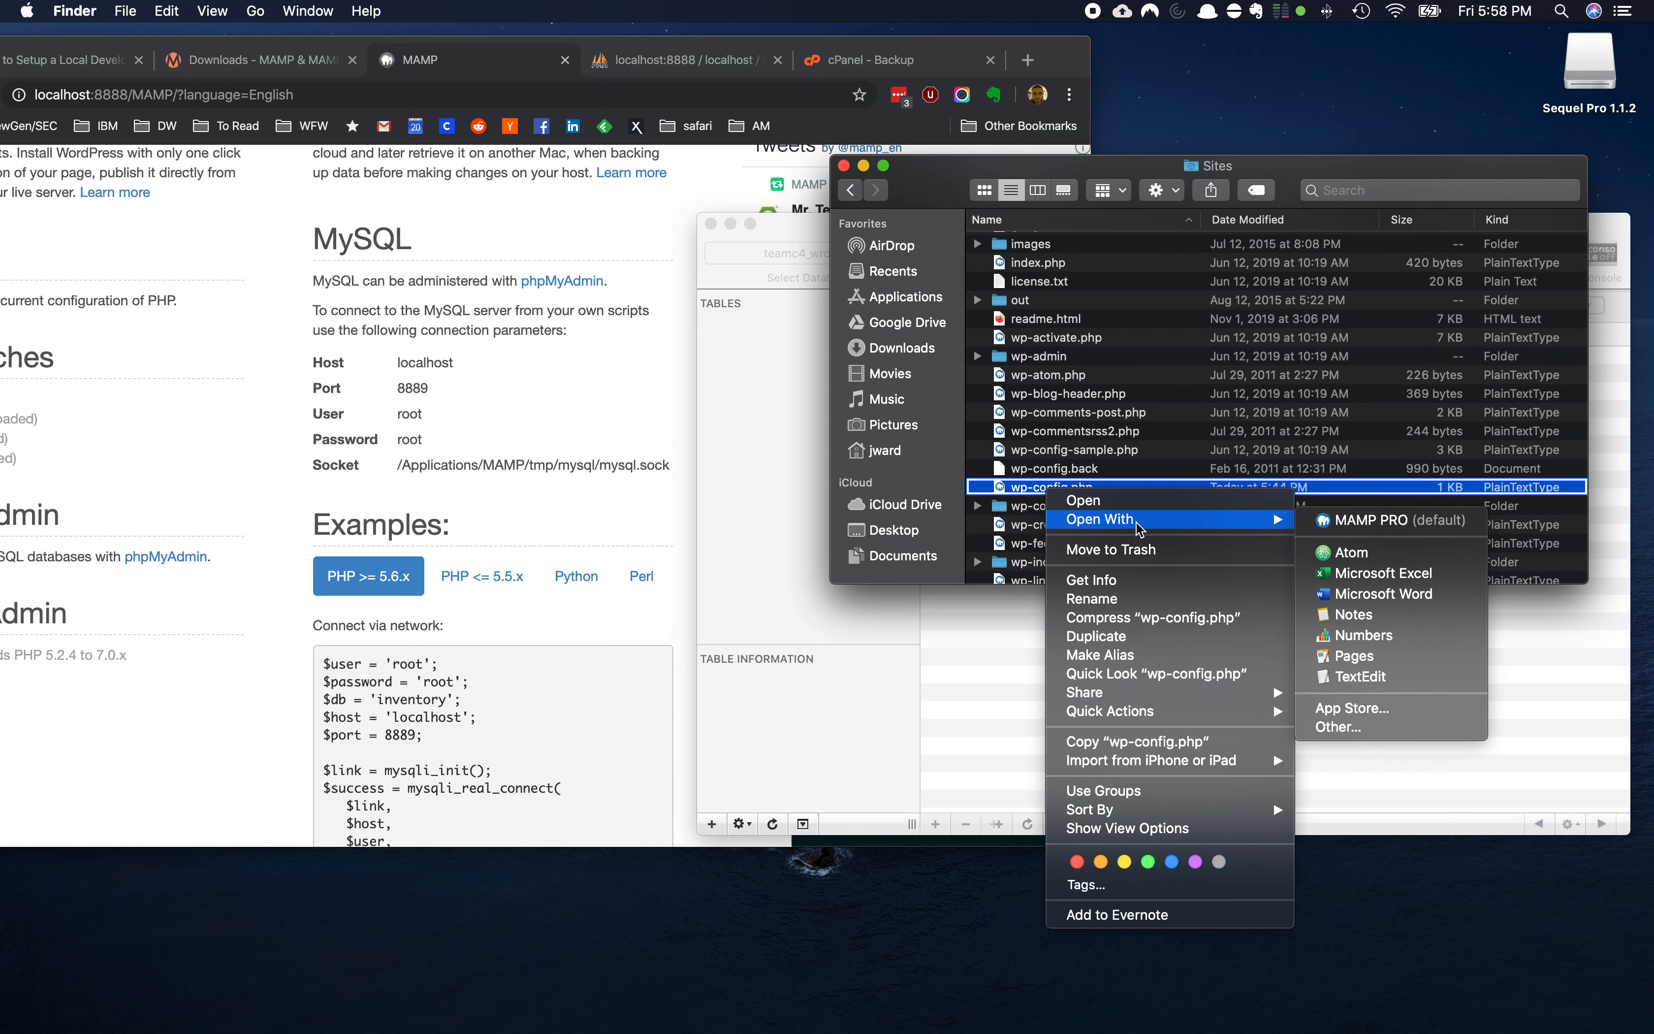
click(1369, 554)
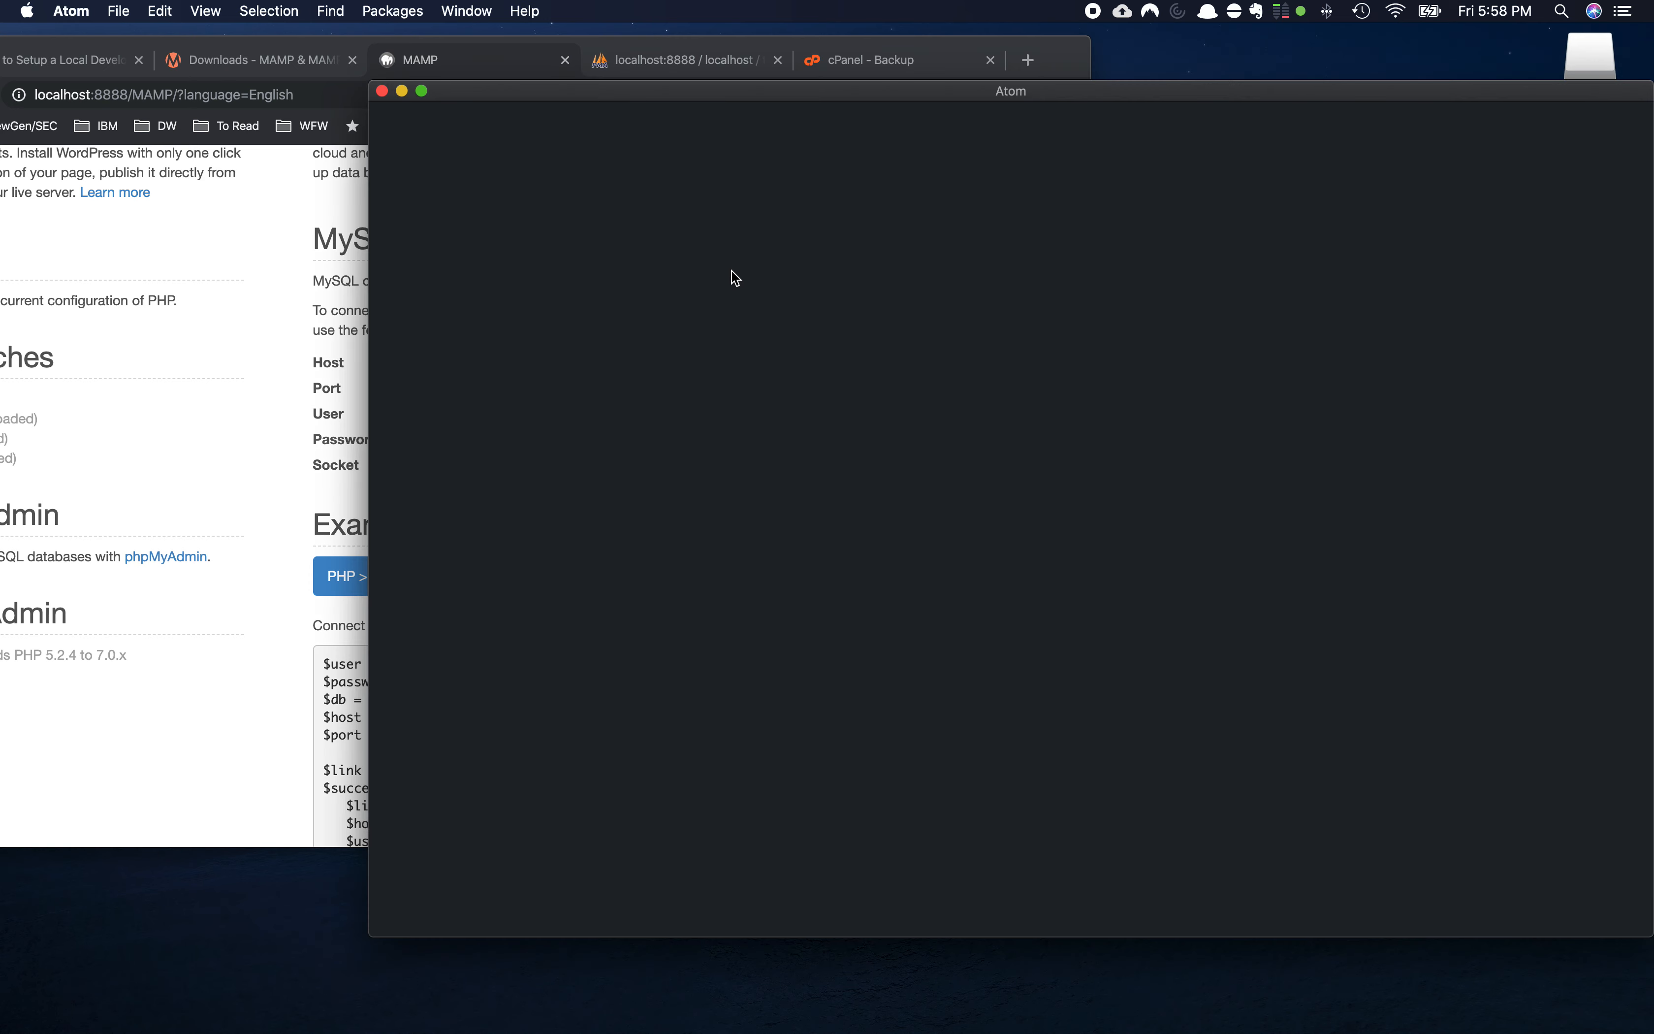
Set DB_USER to root and DB_PASSWORD to the MySQL password, then save and close wp-config.php
drag(772, 94, 644, 148)
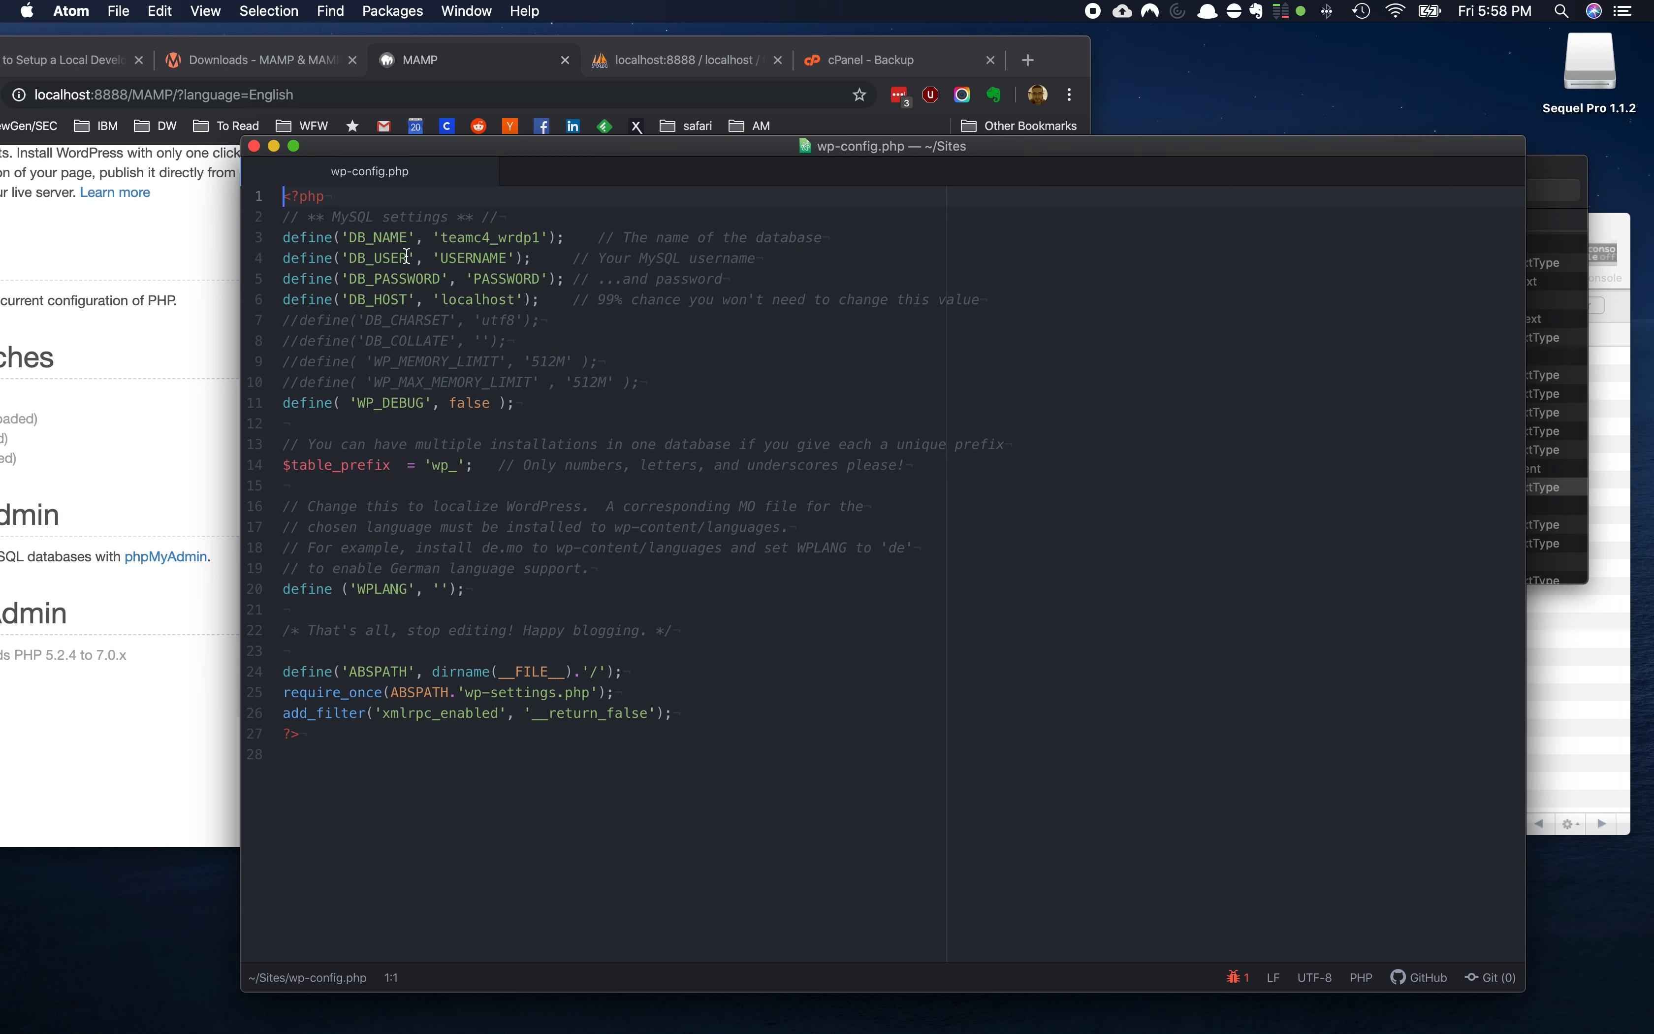
mouse_move(445, 238)
mouse_down()
mouse_move(537, 237)
mouse_move(441, 235)
mouse_up()
double_click(452, 258)
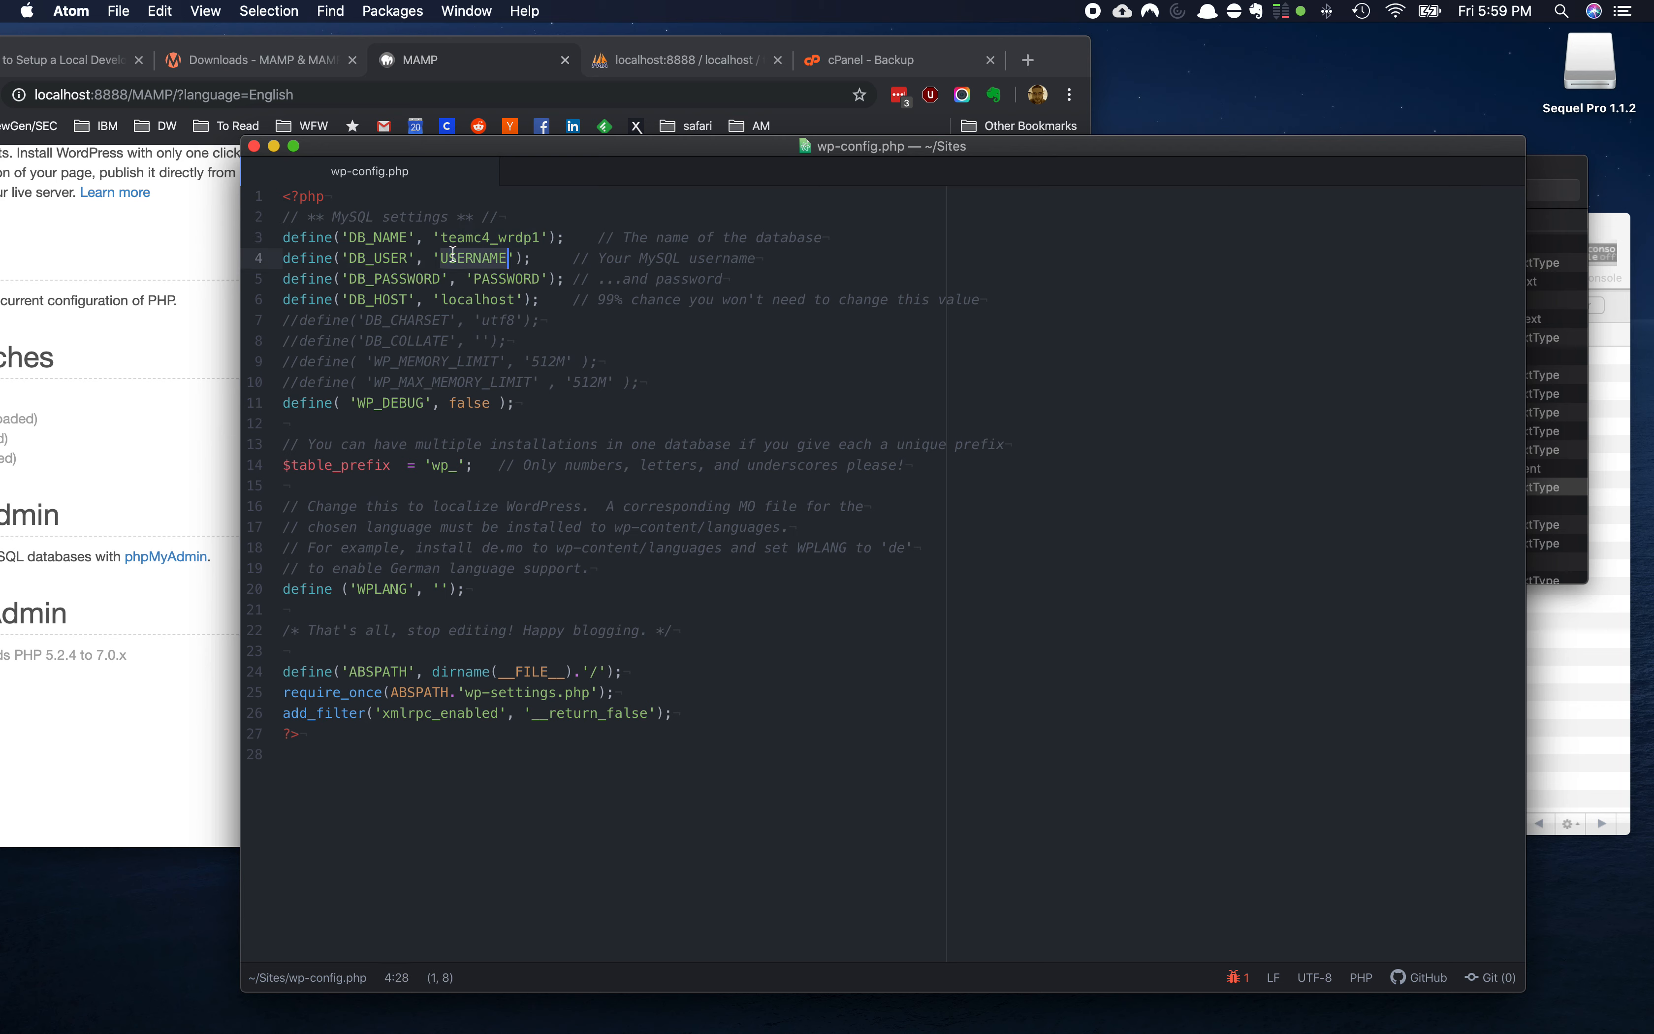
text(root)
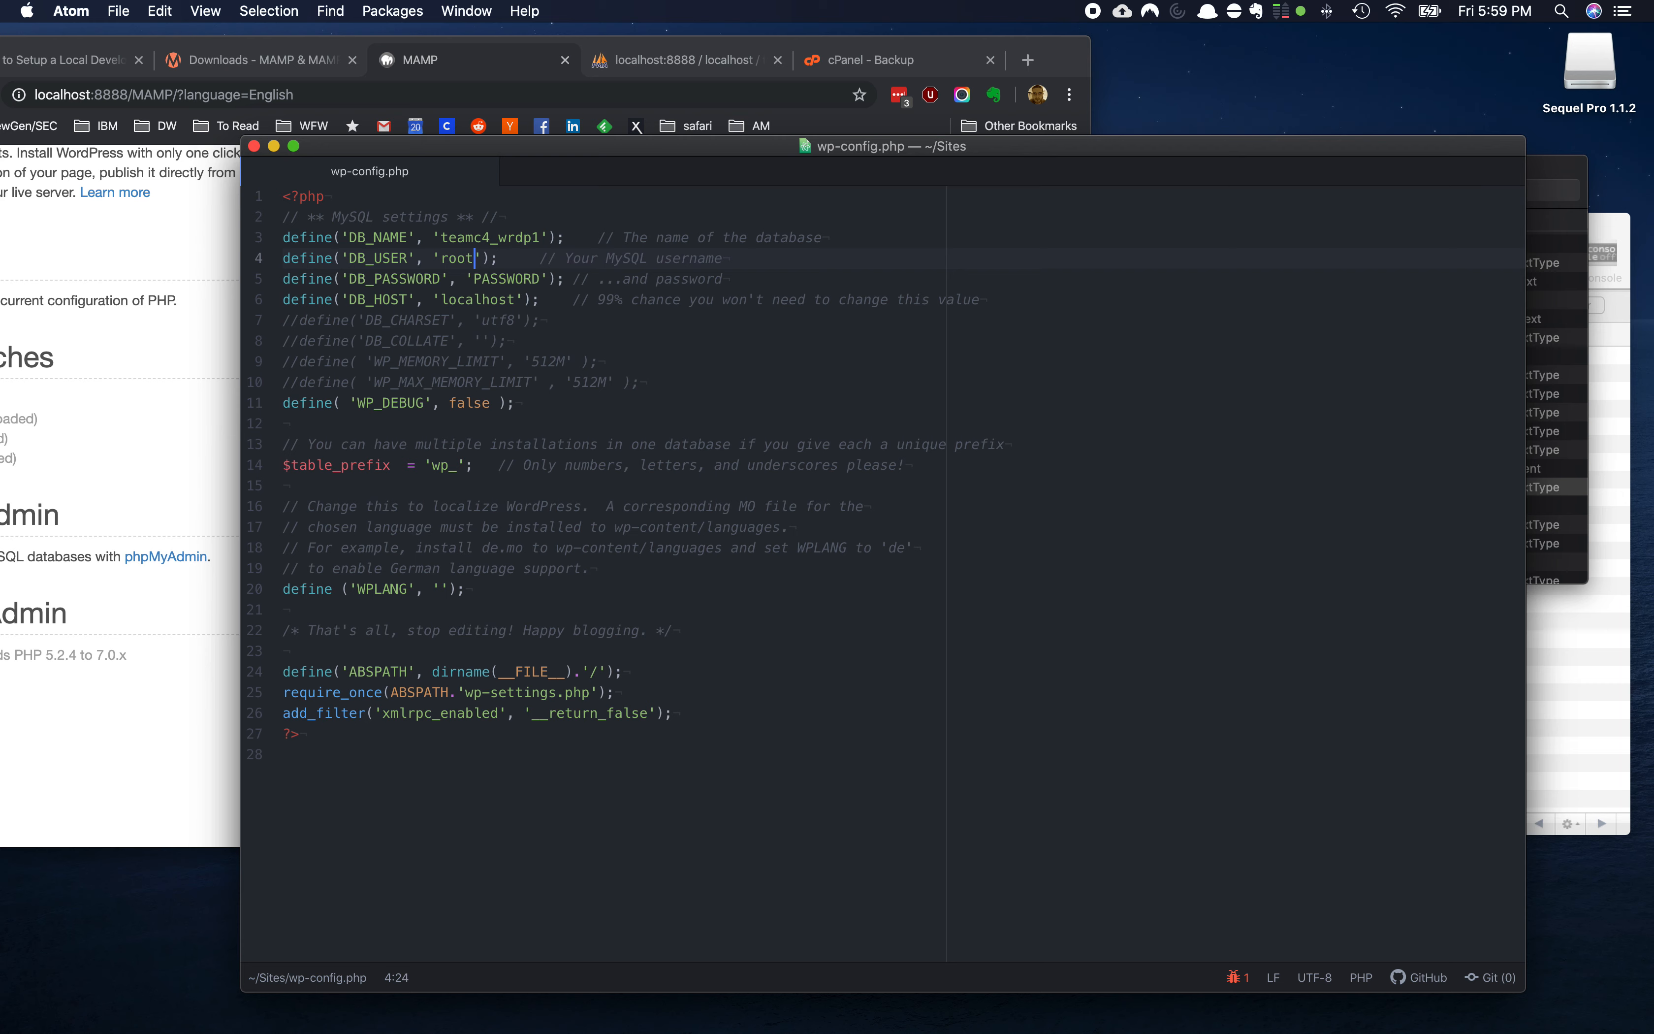
double_click(491, 273)
text(root)
click(458, 325)
click(118, 10)
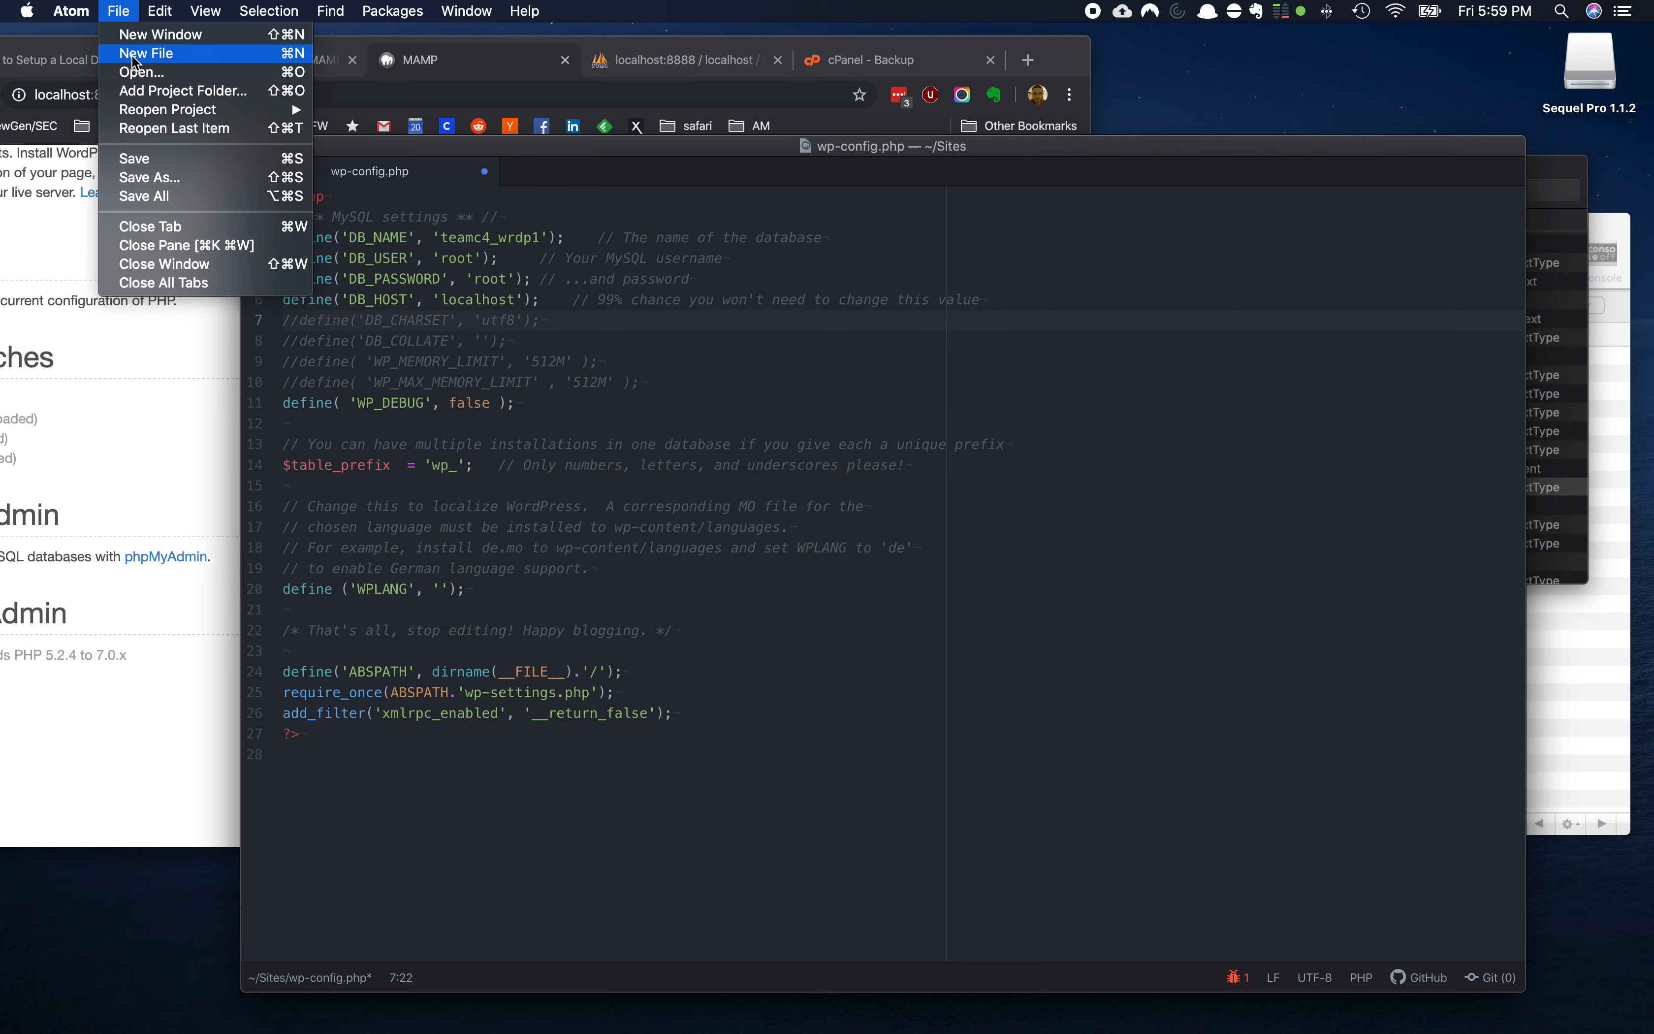
click(151, 163)
click(255, 146)
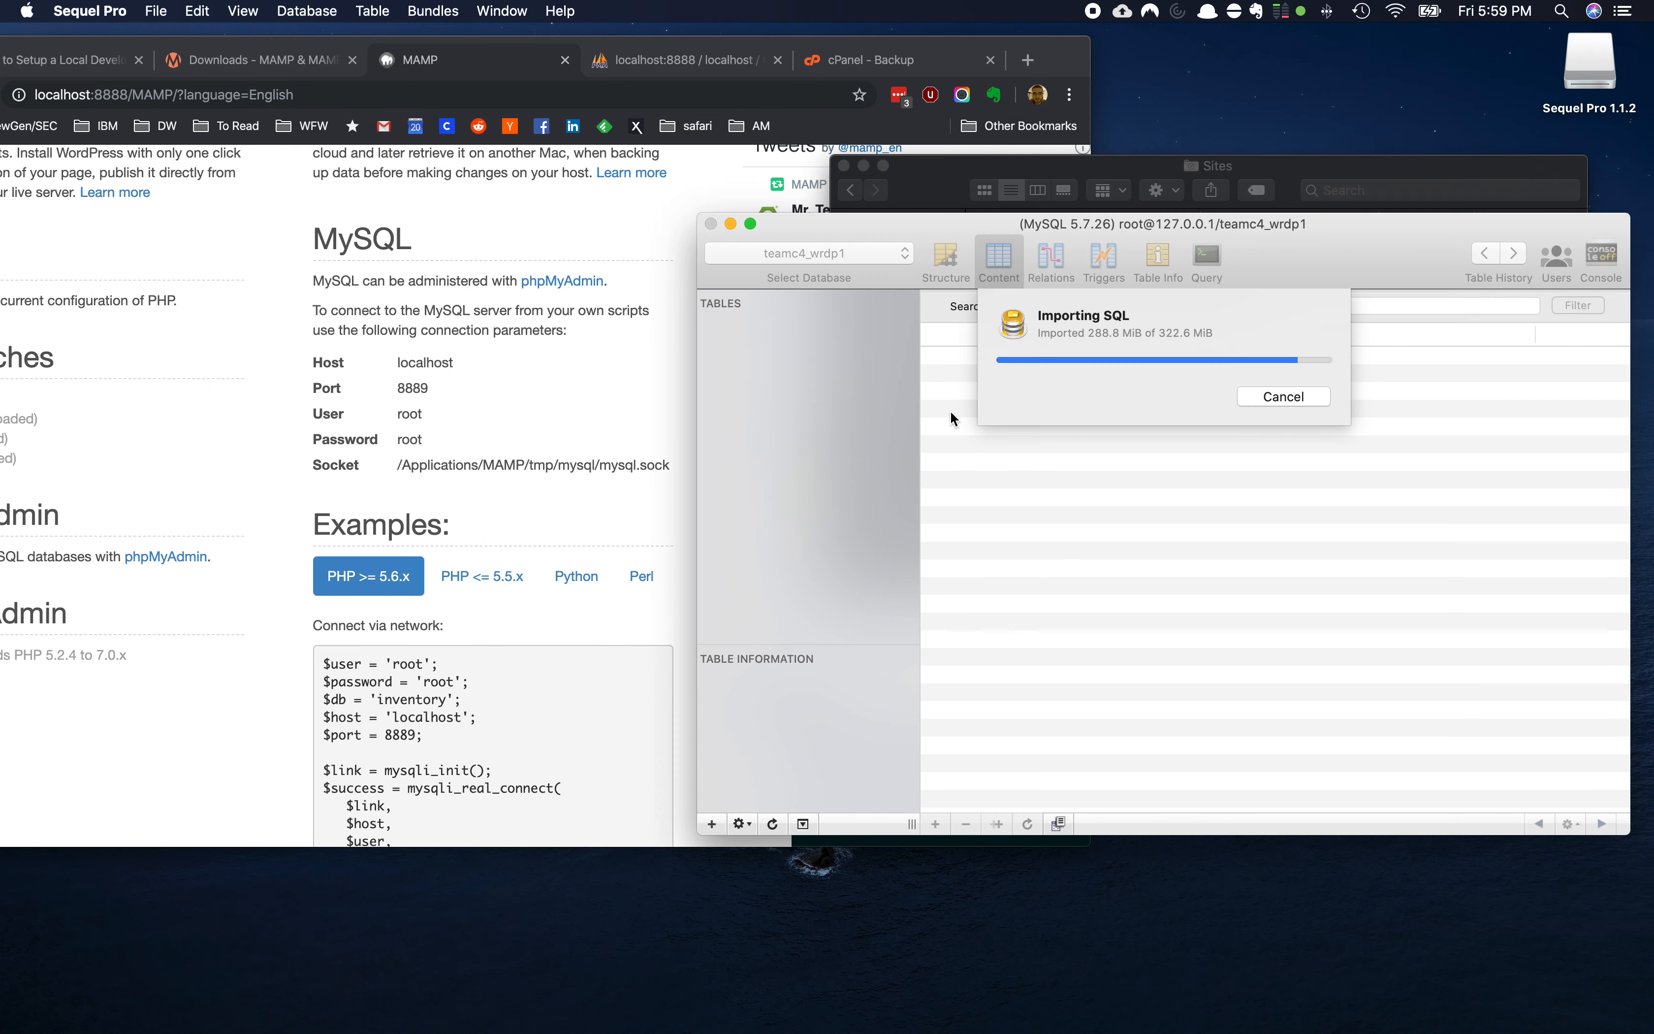
After the 322.6 MiB import completes, view the 635-row wp_options table
drag(915, 230, 674, 185)
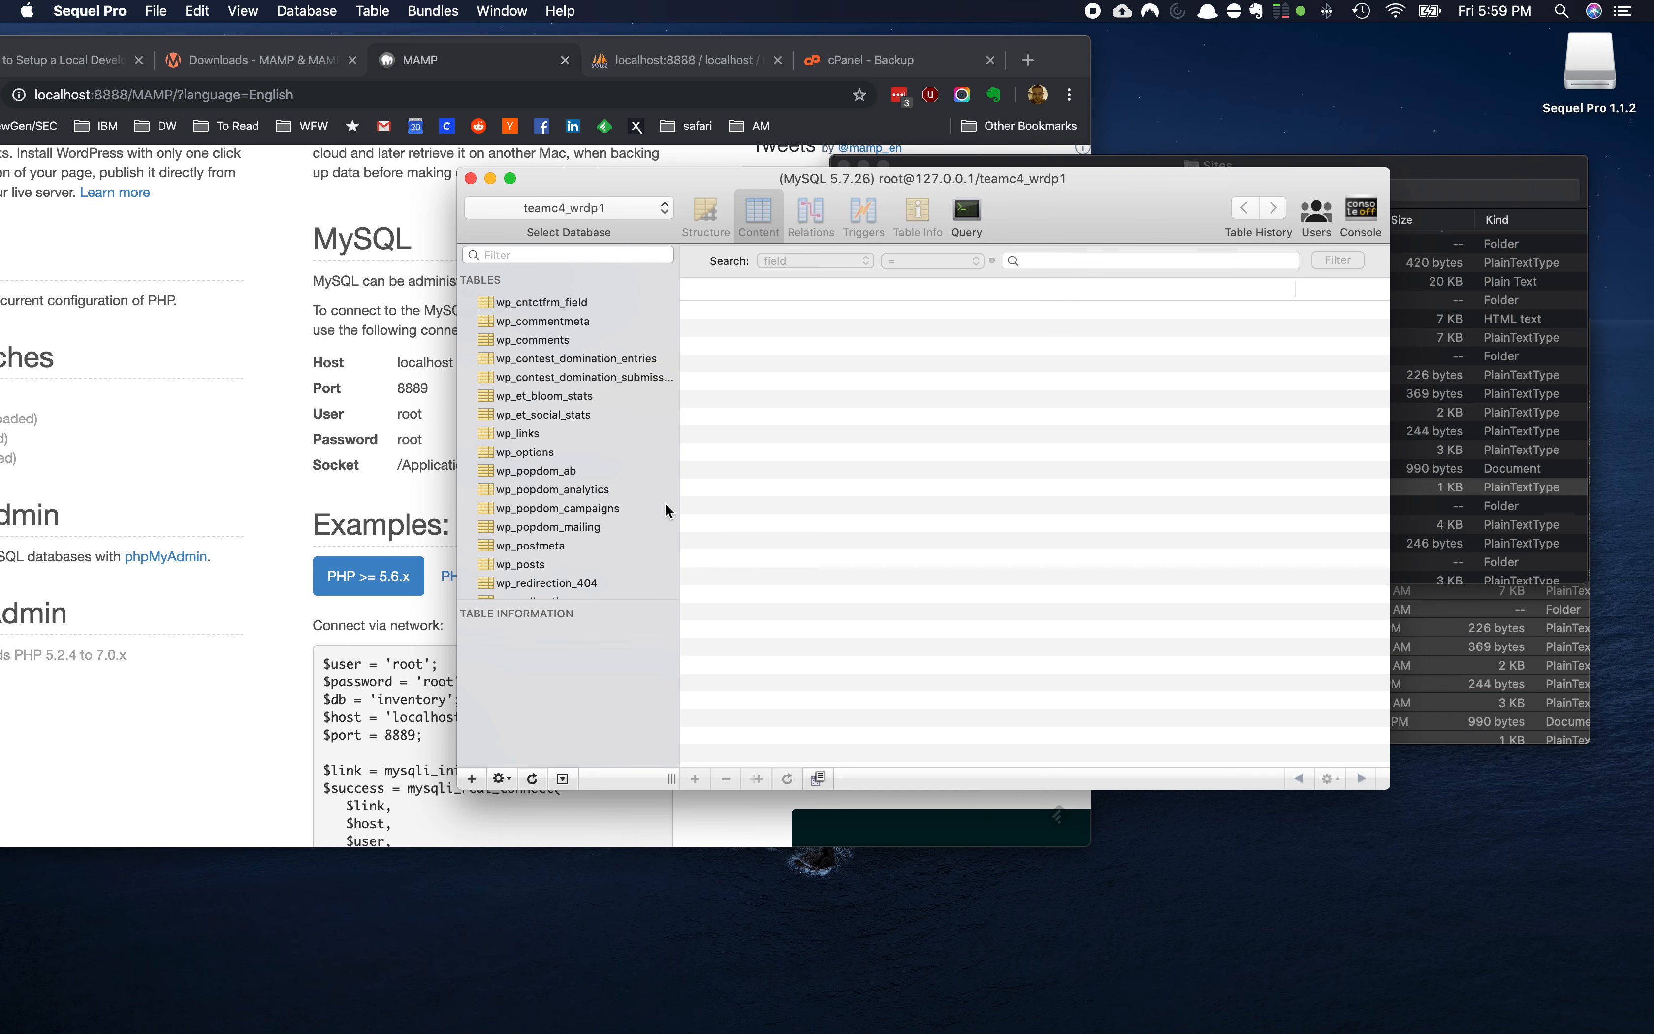
click(562, 451)
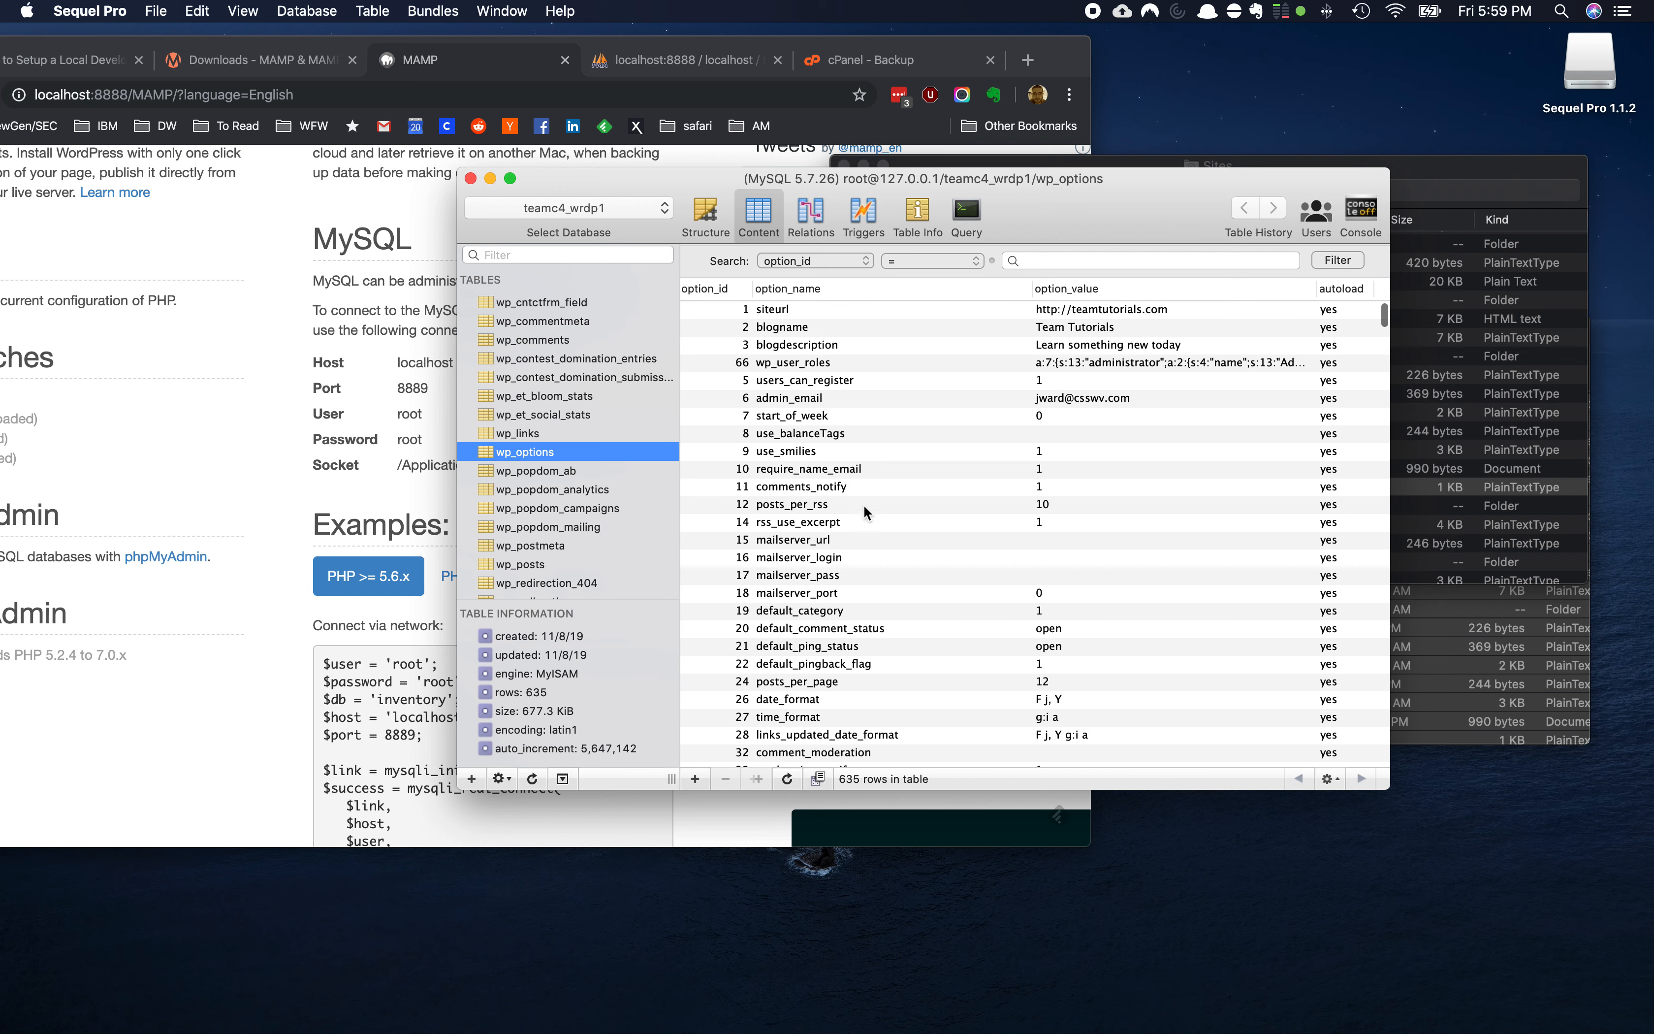
click(1081, 313)
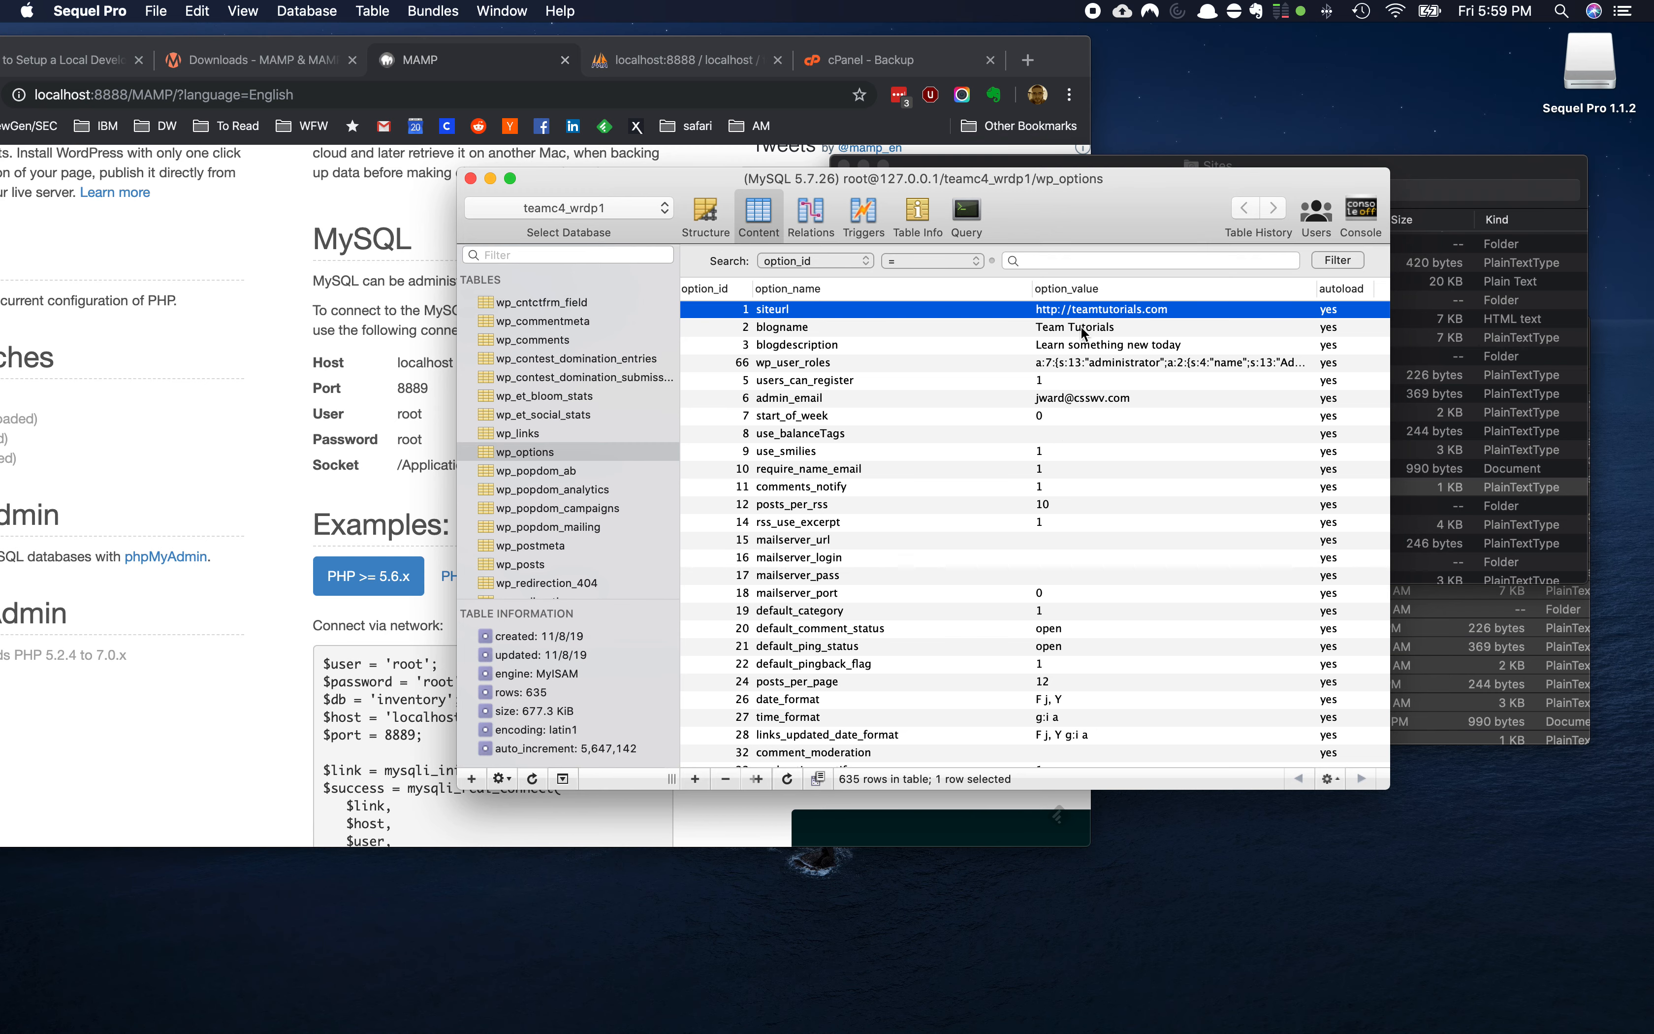
double_click(1087, 311)
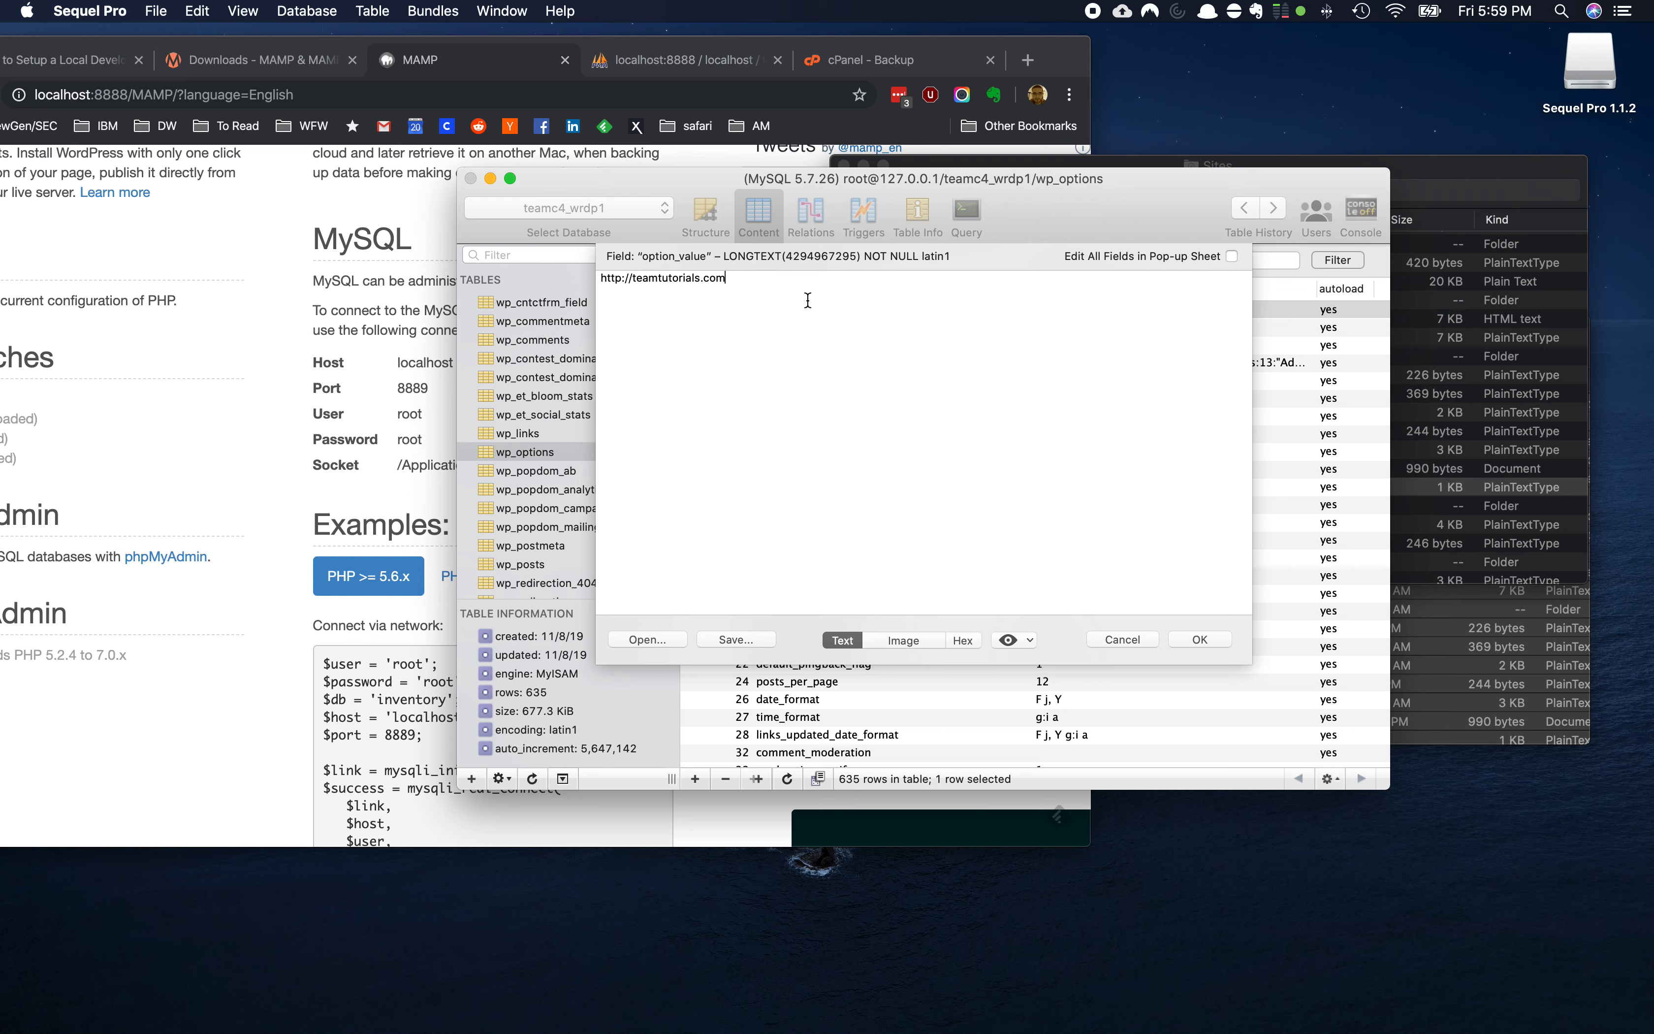
drag(727, 278, 640, 277)
key(BackSpace)
text(localhost:8888)
drag(683, 277, 713, 278)
click(1197, 641)
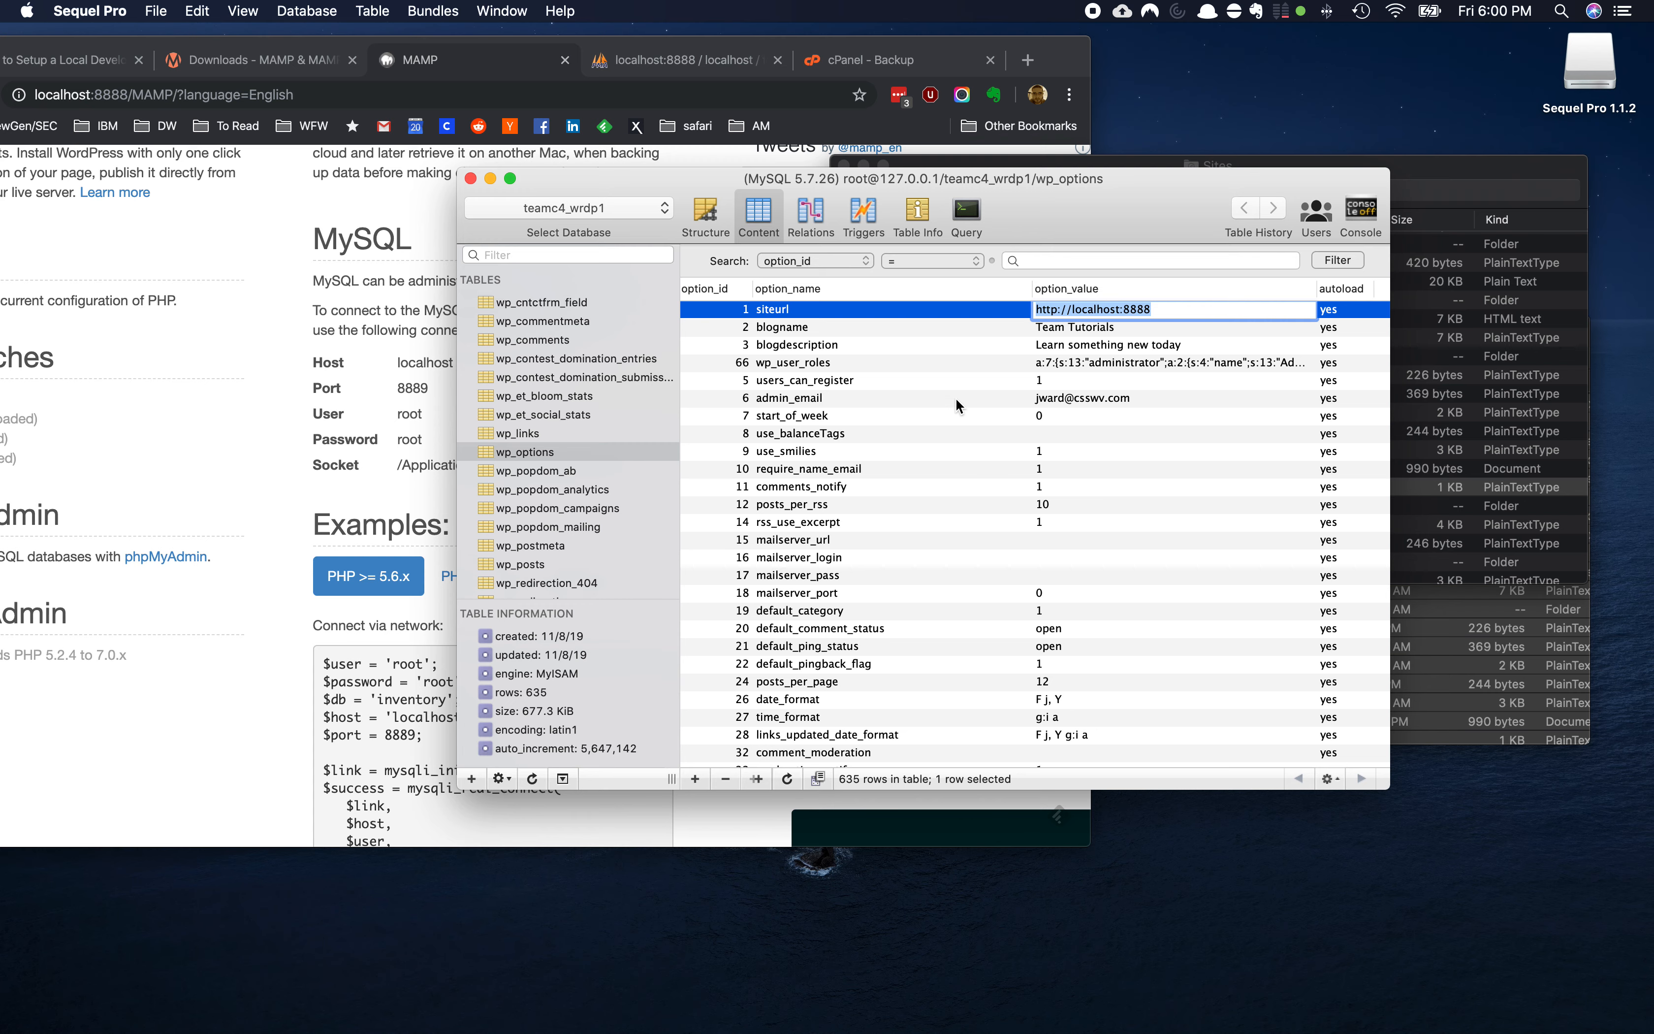
click(957, 399)
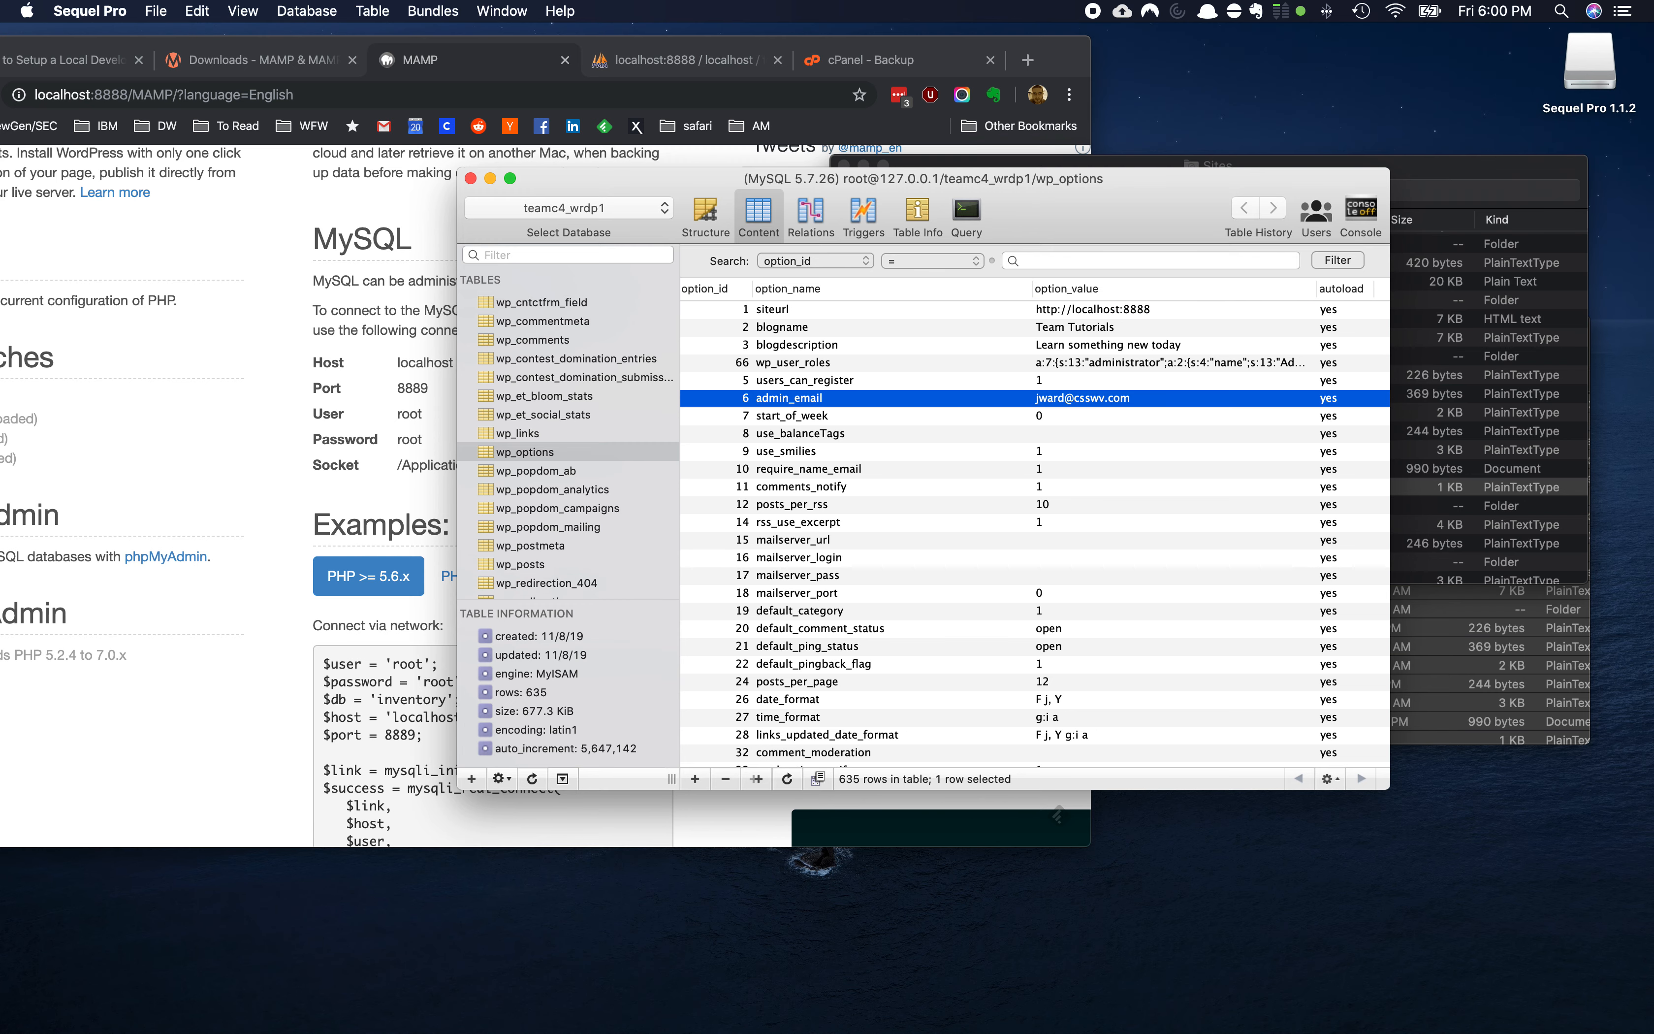
Bring the MAMP browser page forward and open the local site at localhost:8888
click(274, 42)
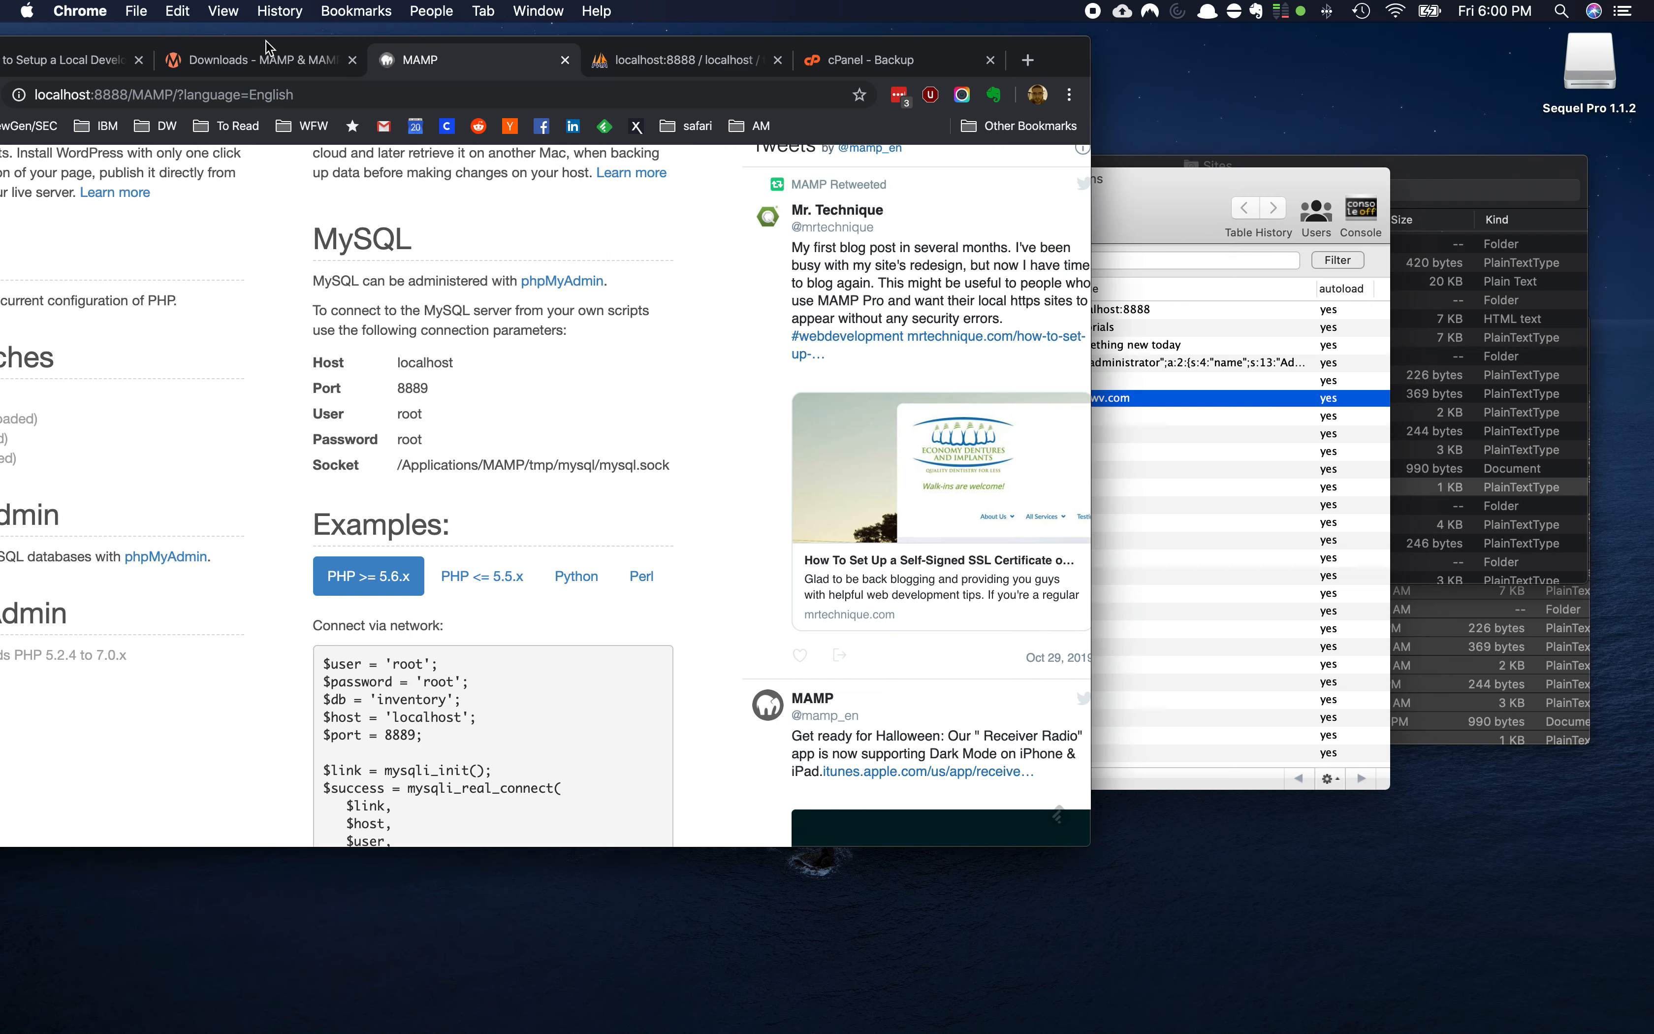
drag(274, 43, 531, 43)
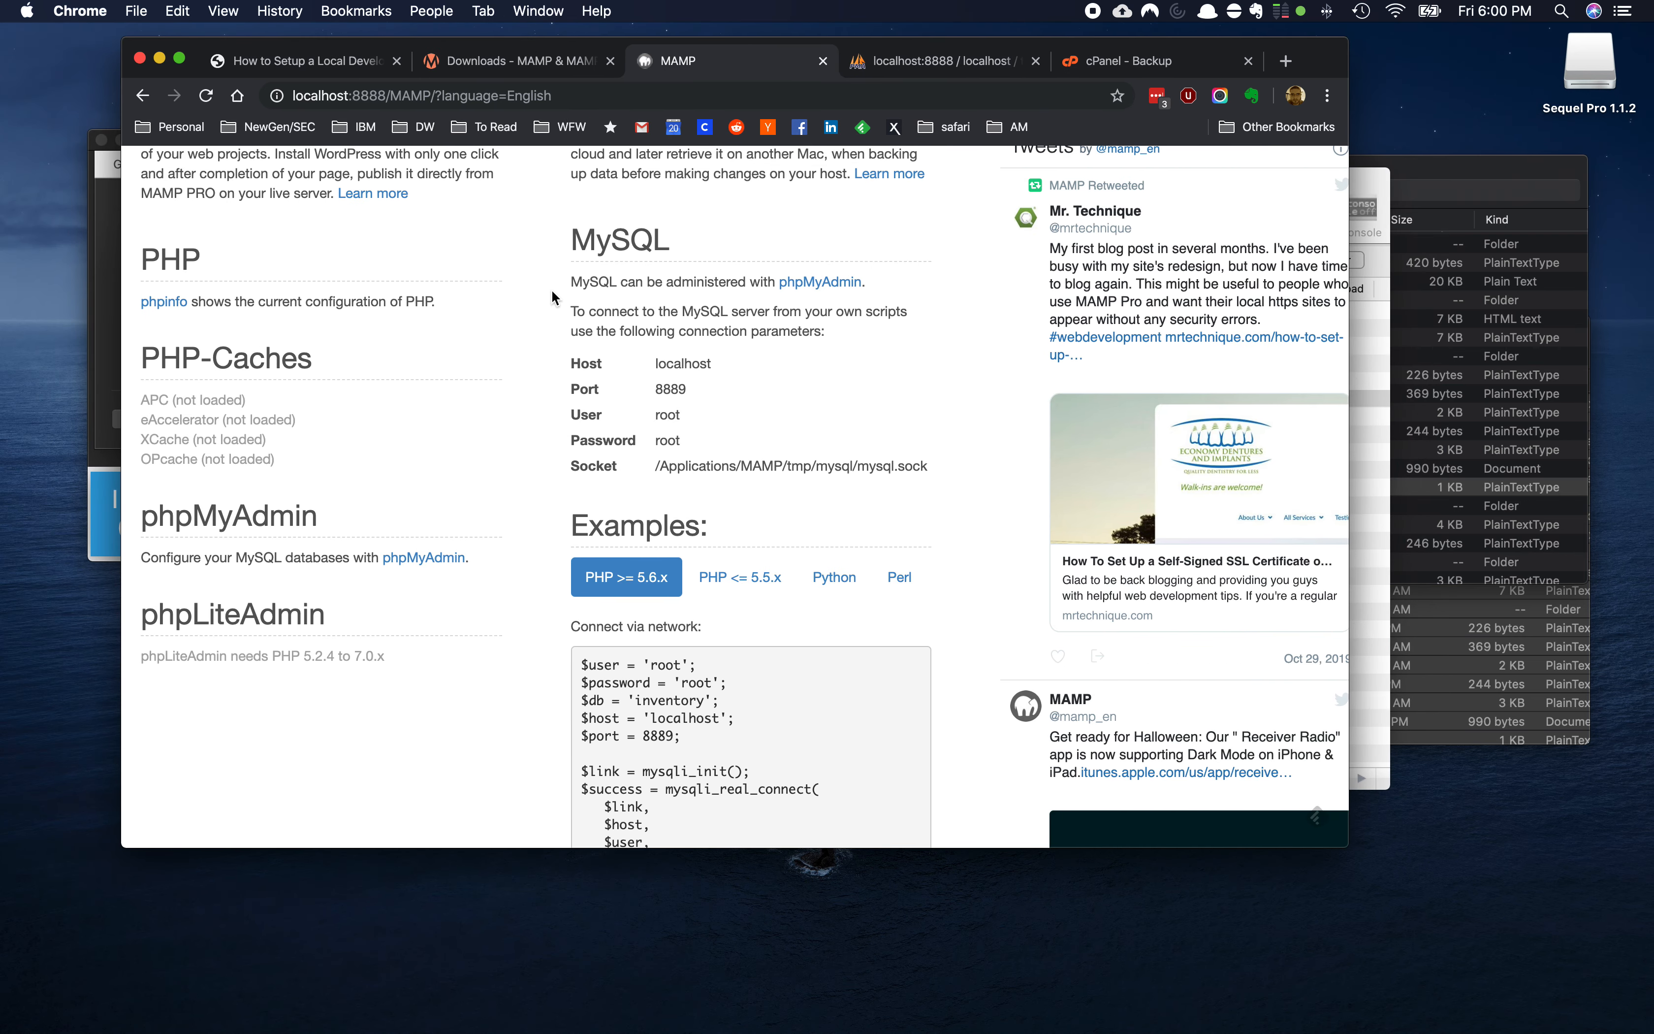
scroll(551, 289, up, 10)
scroll(552, 290, up, 3)
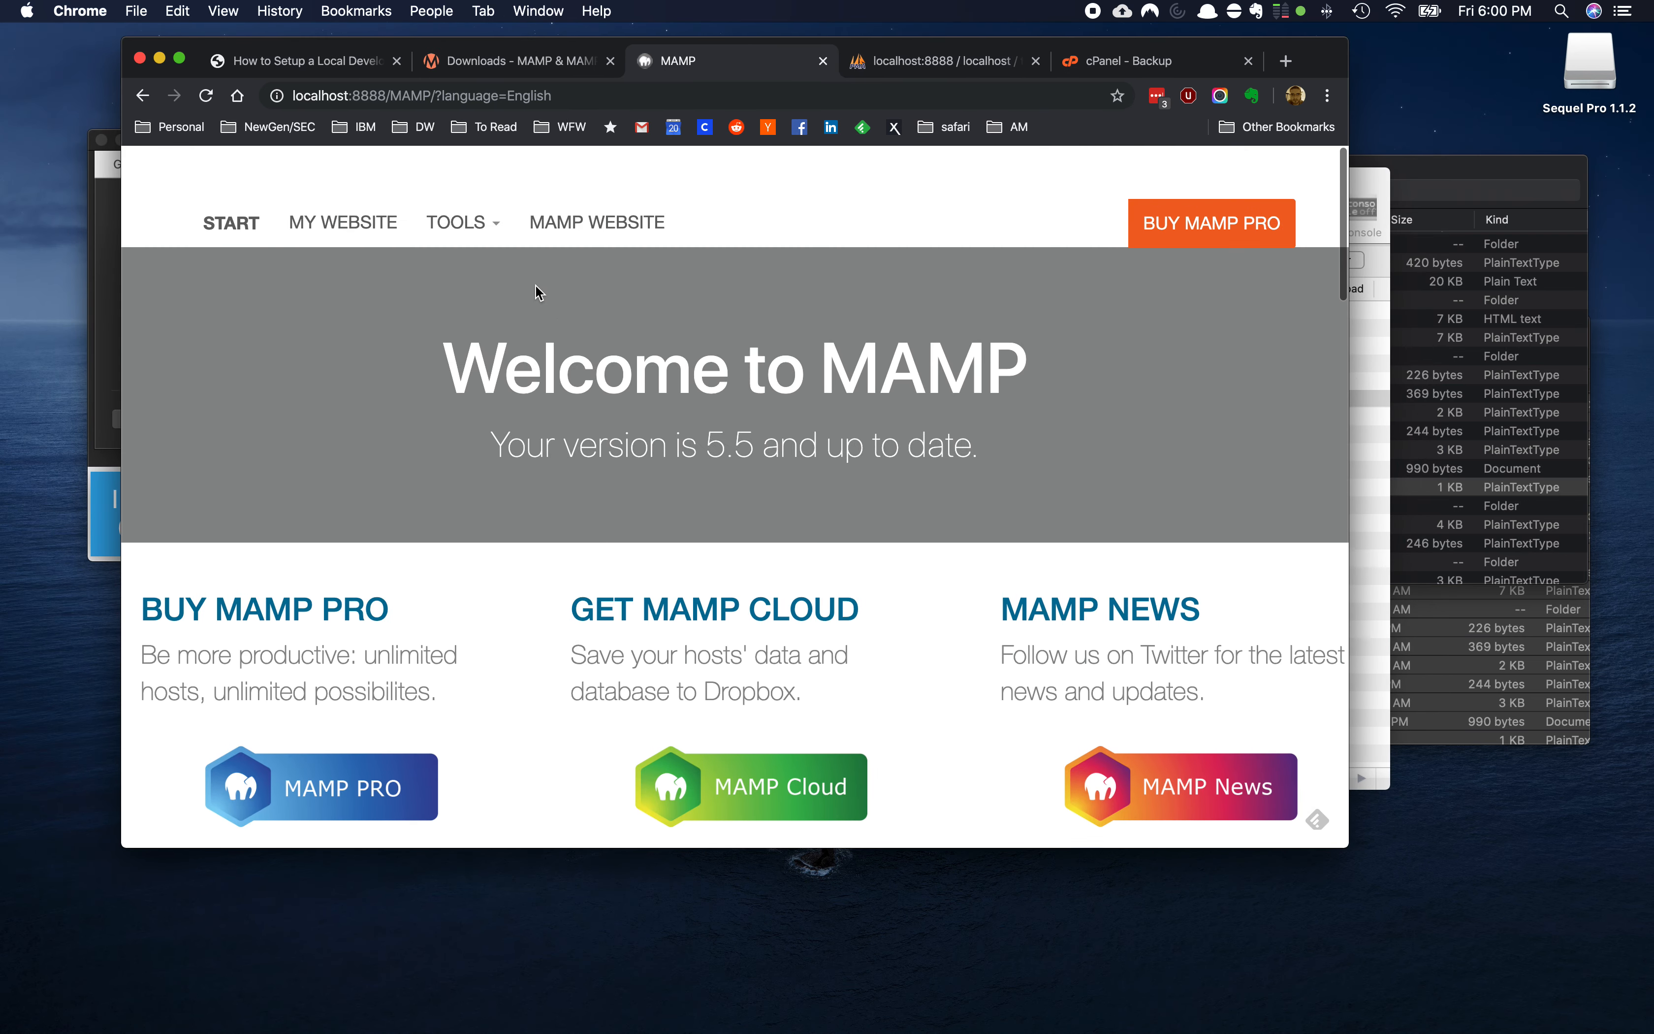
click(331, 225)
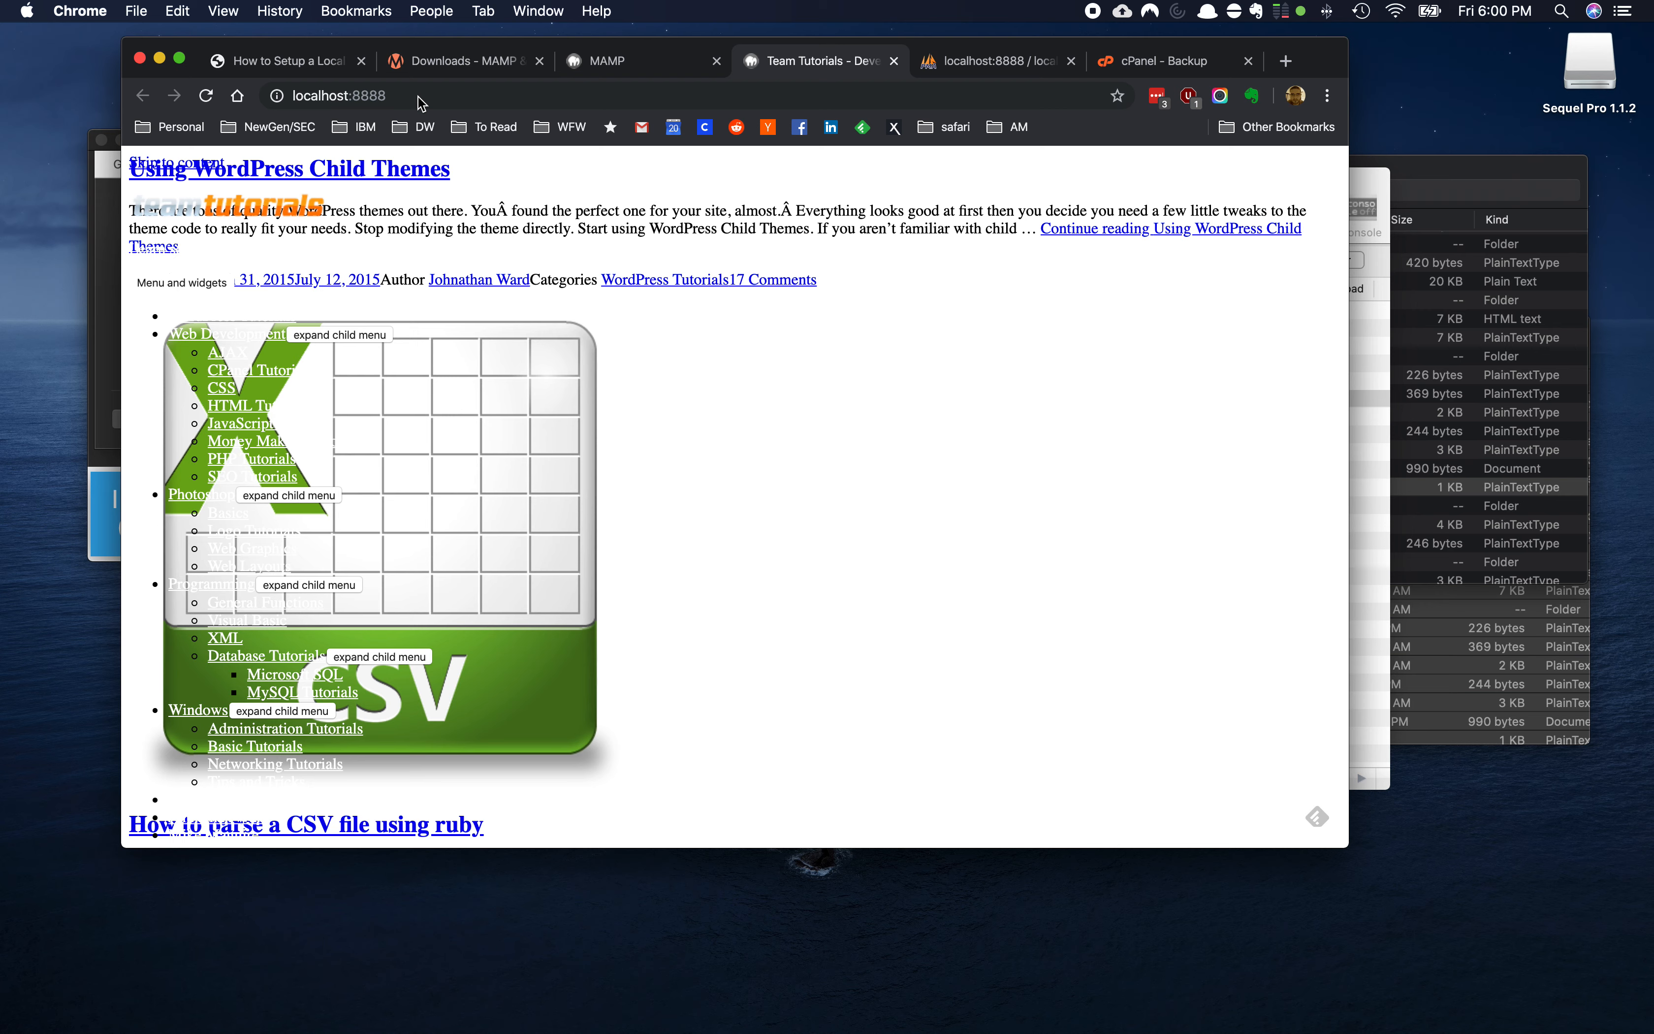
Append /wp-admin to the localhost:8888 address and load it
click(418, 97)
click(431, 99)
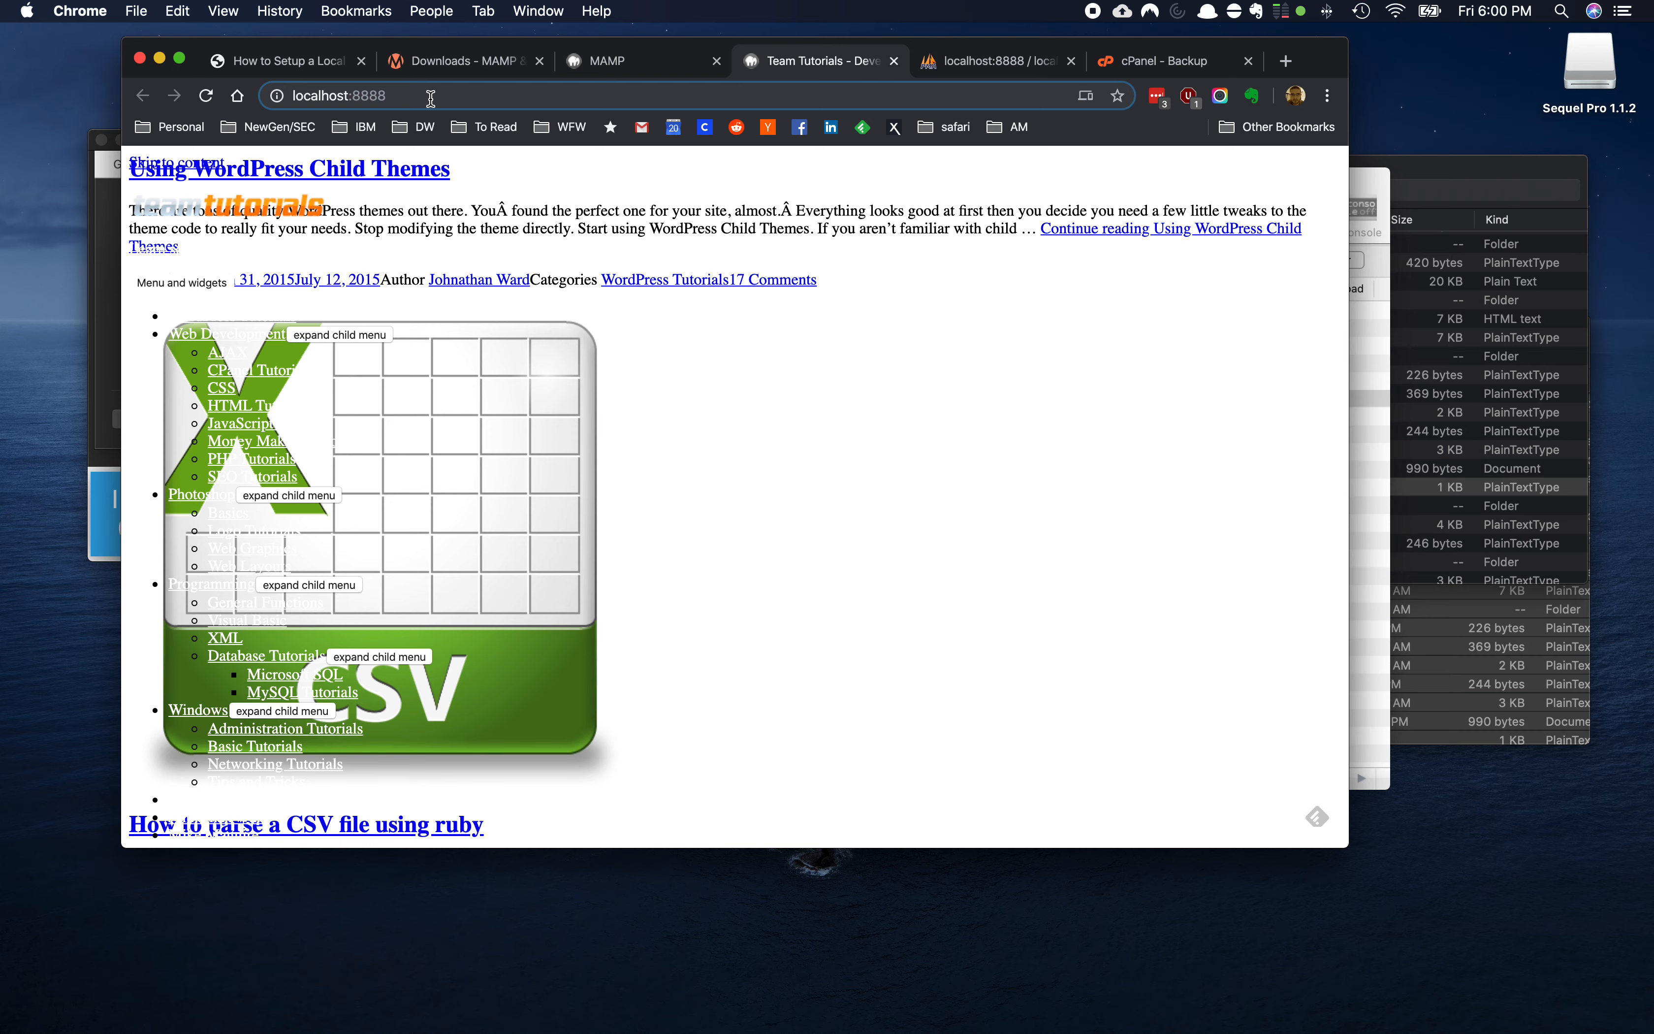
text(/wp-admin)
key(Return)
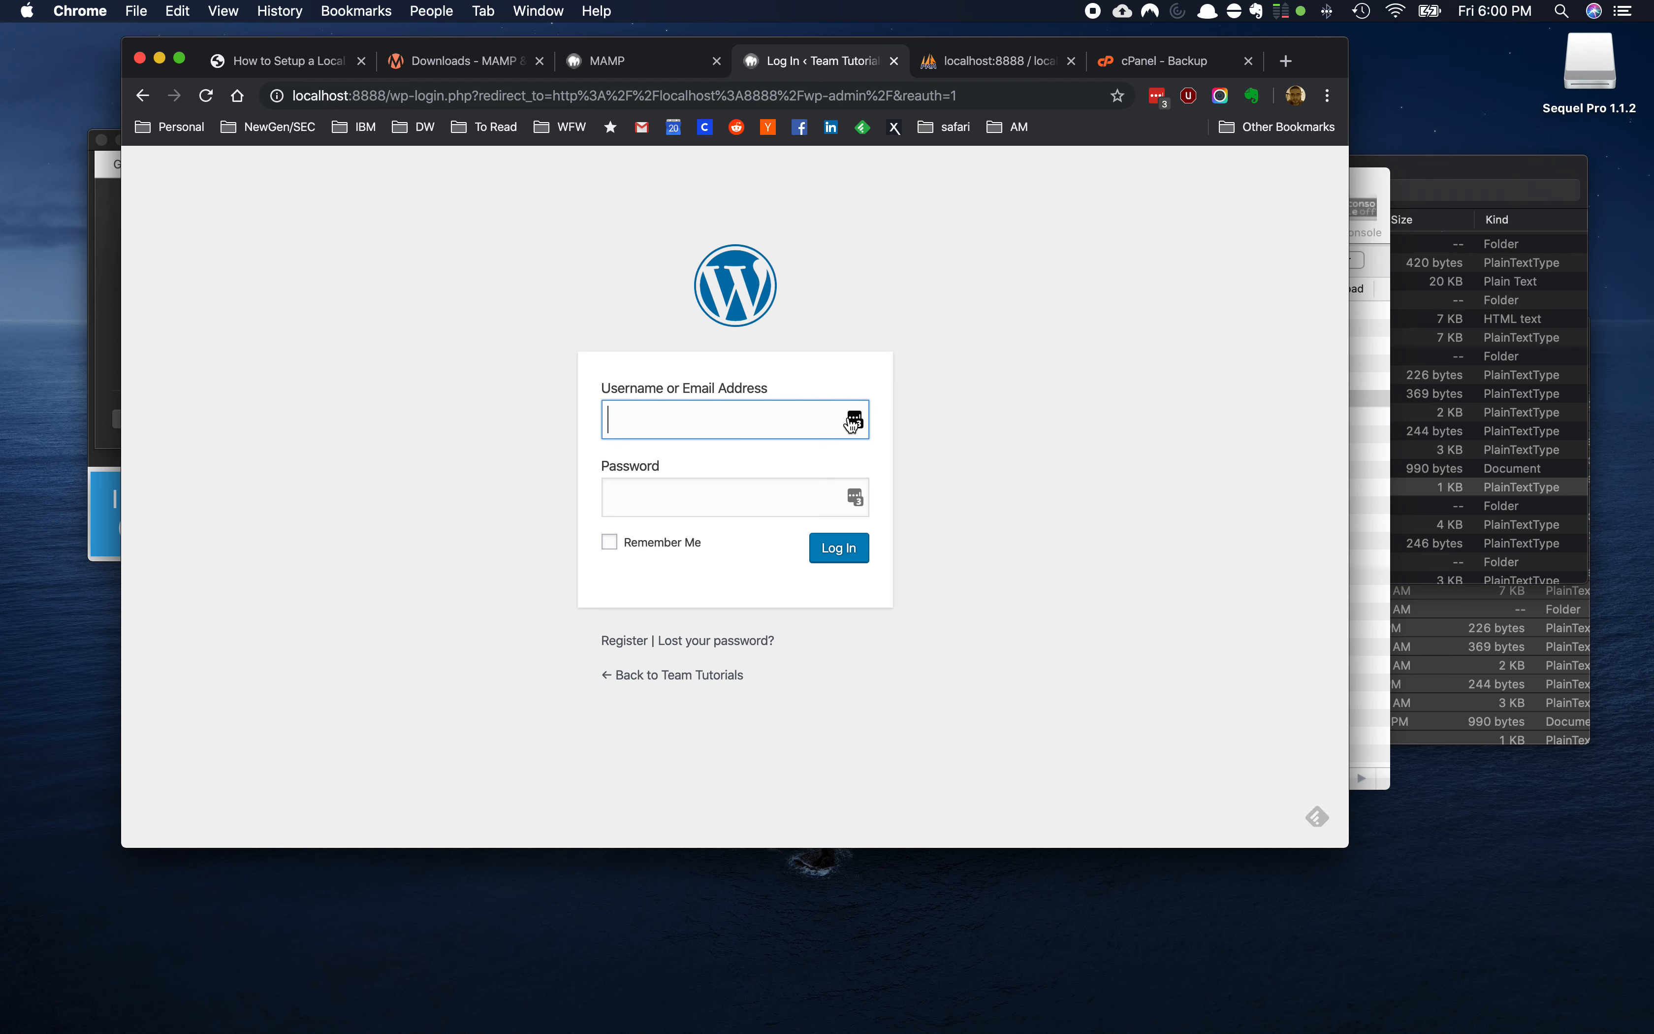
Log in to the local WordPress admin with the account username and pasted password
click(851, 424)
click(398, 425)
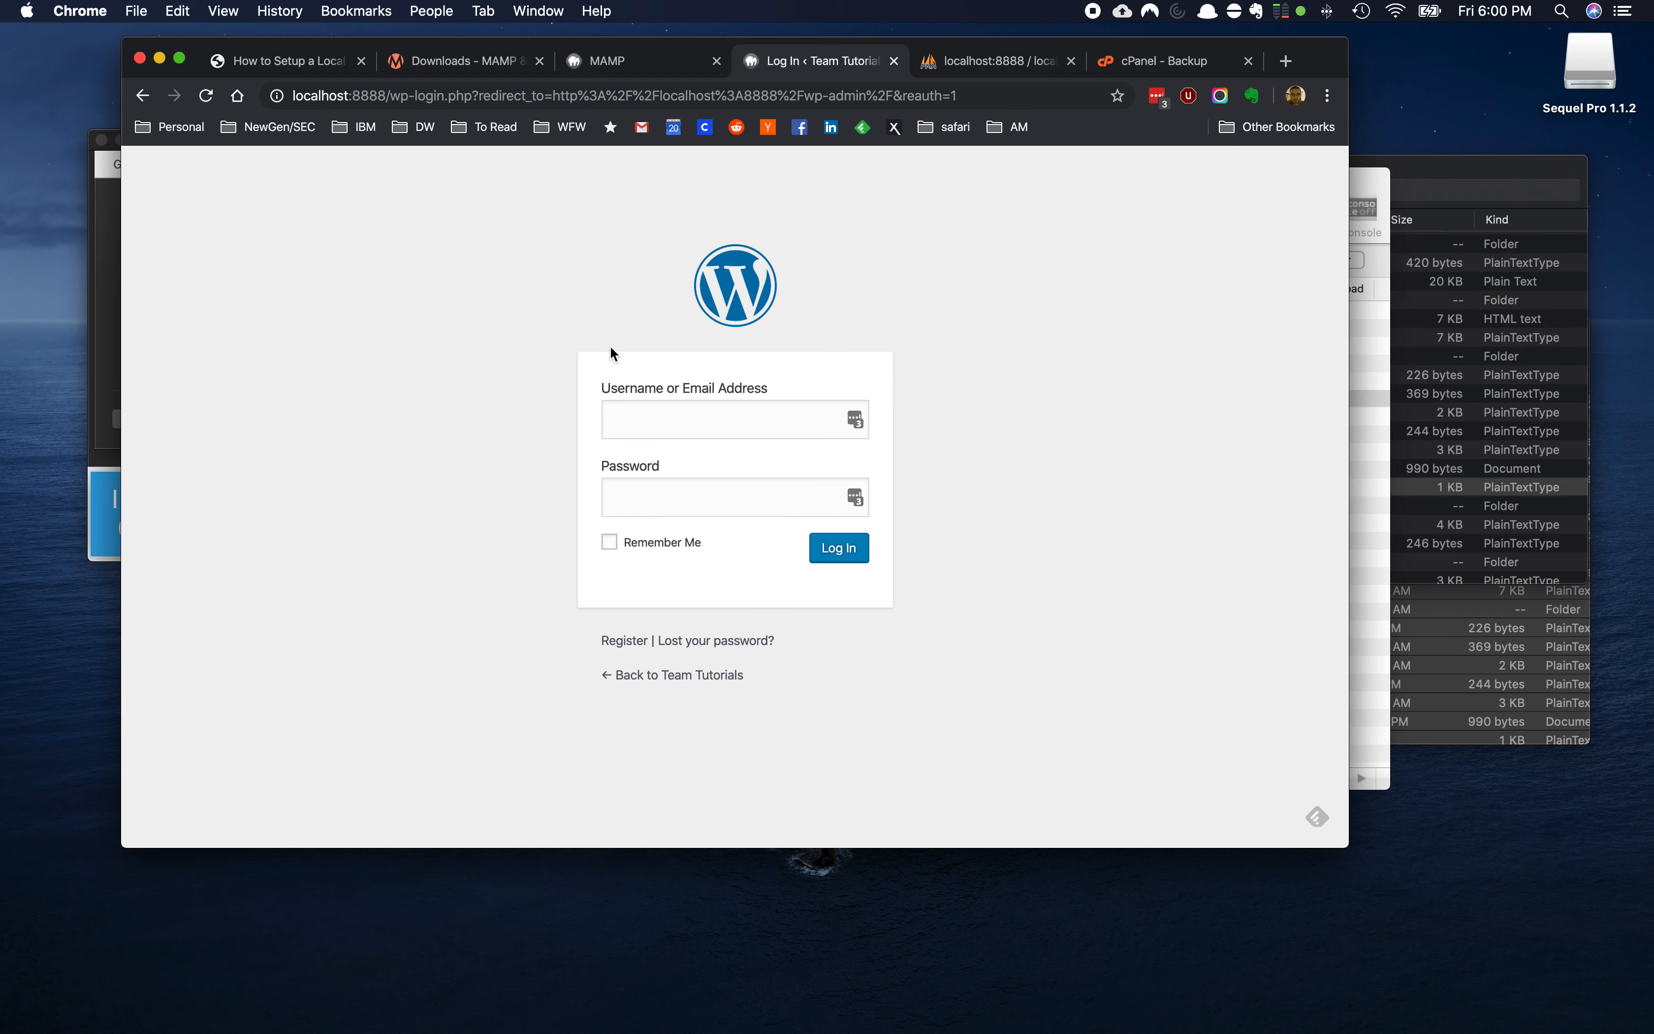
click(637, 417)
text(spyderman4g)
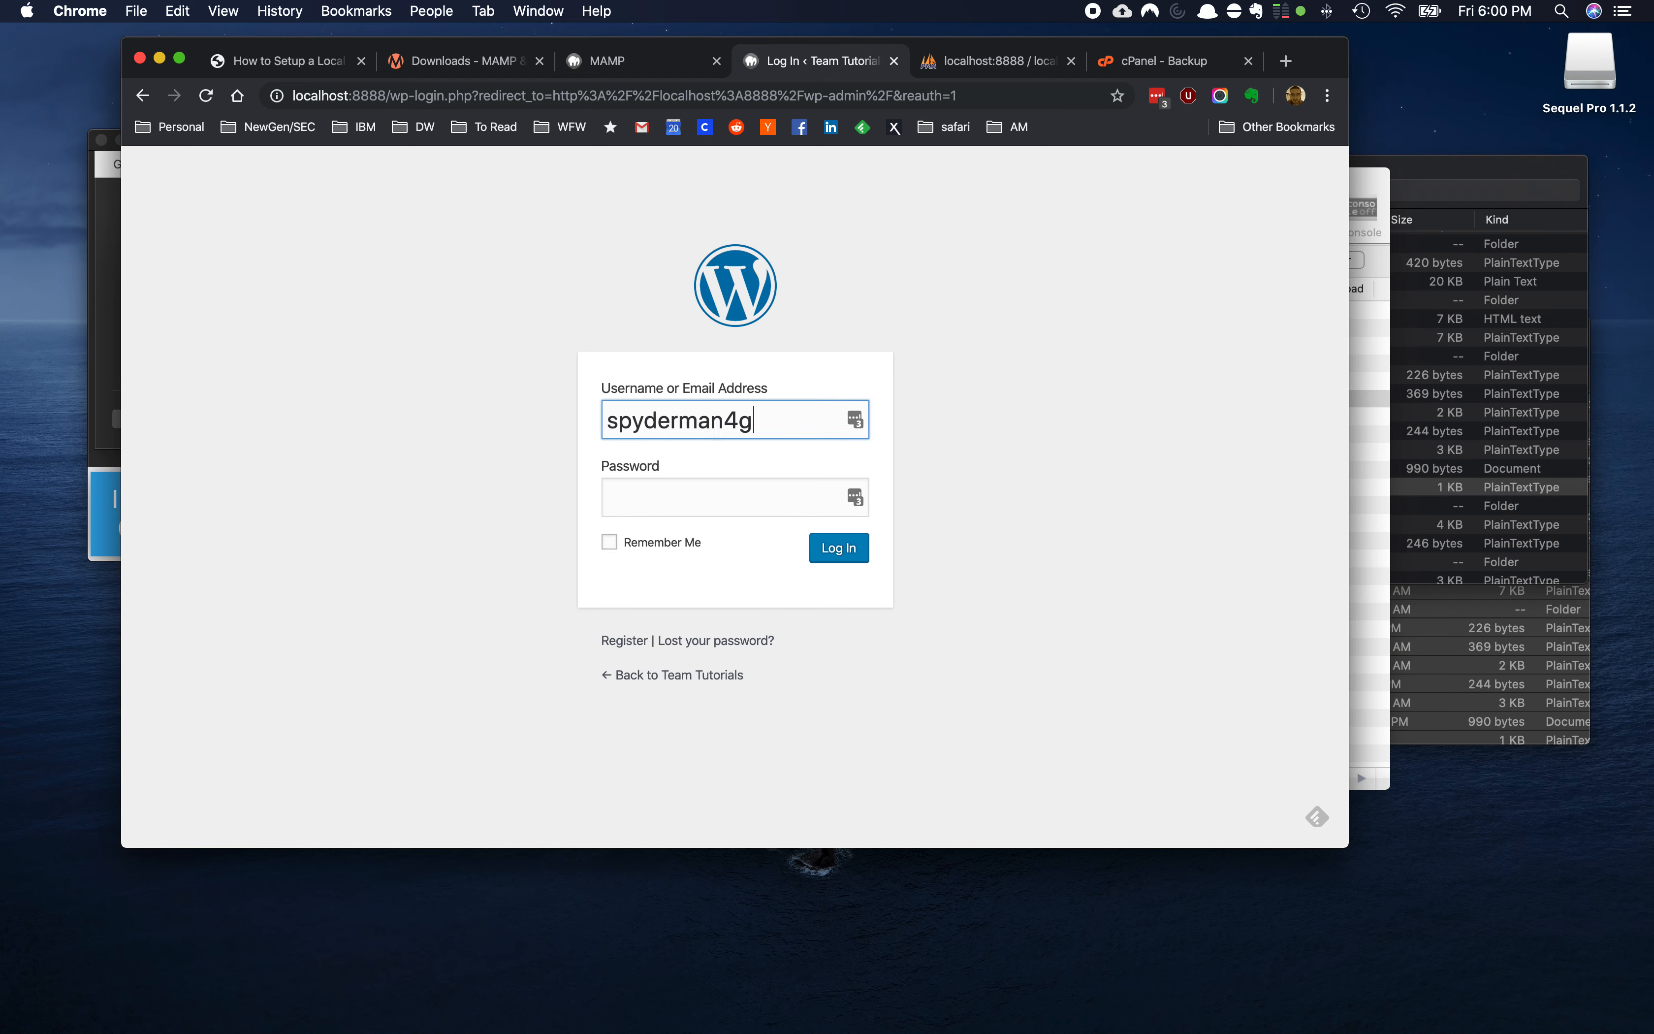
text(63)
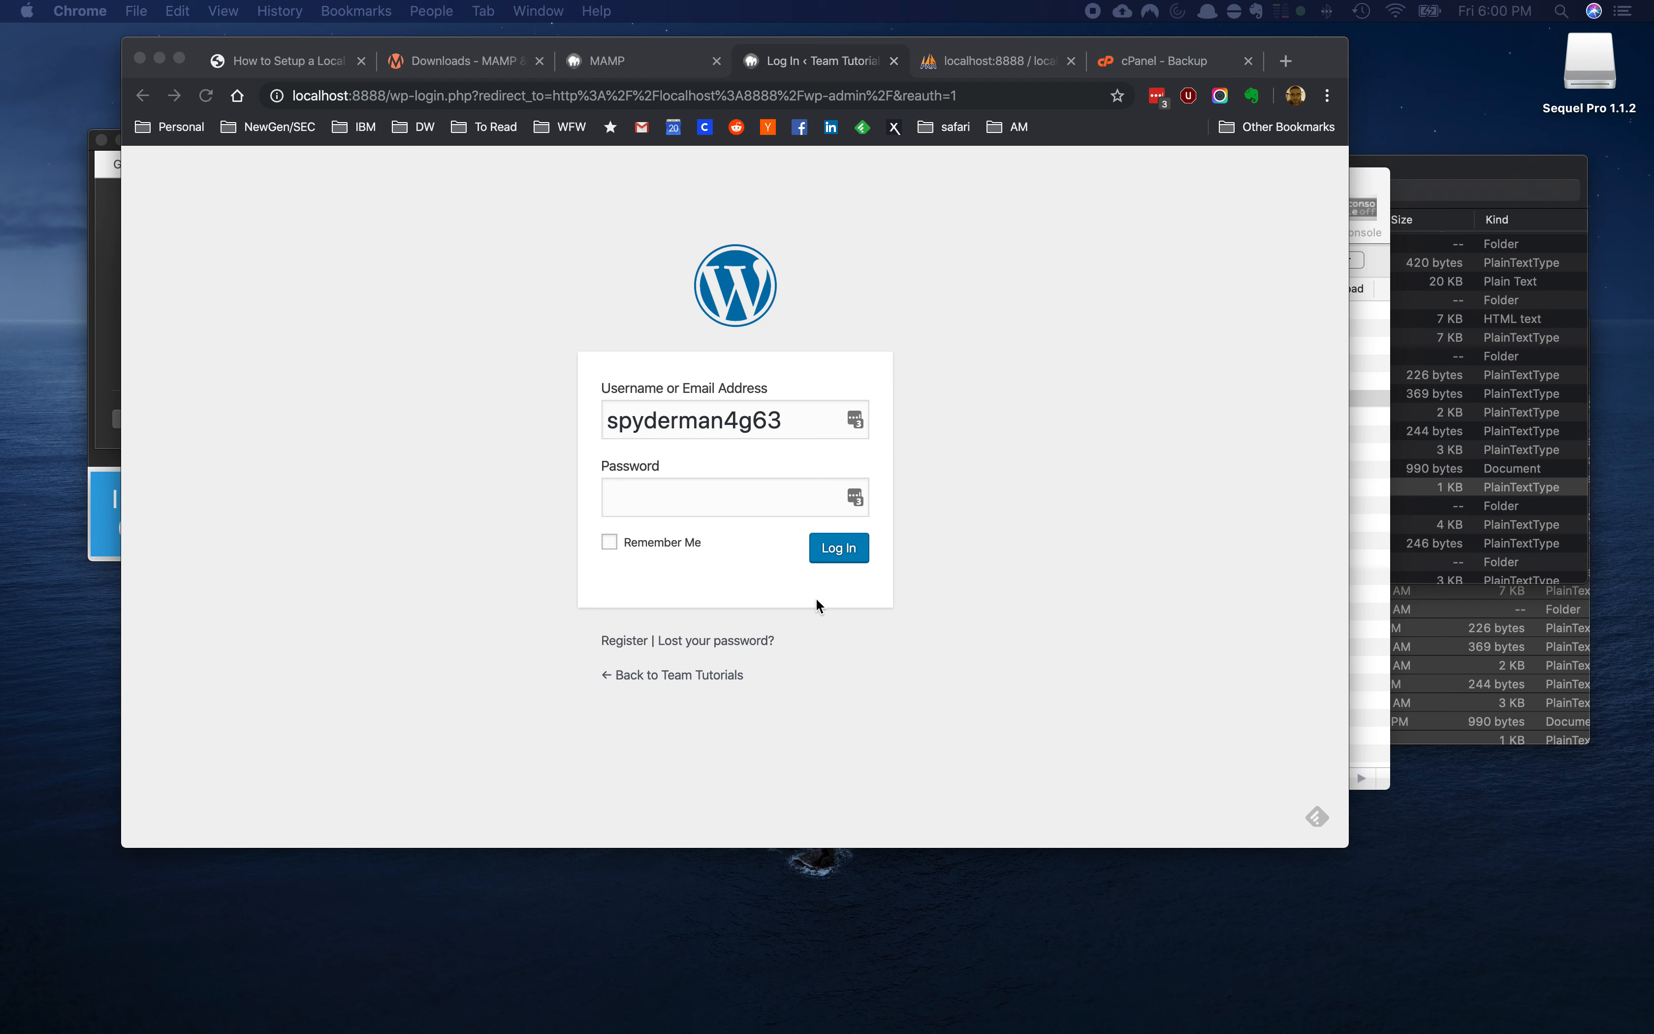
click(774, 545)
click(760, 487)
key(super+v)
click(862, 563)
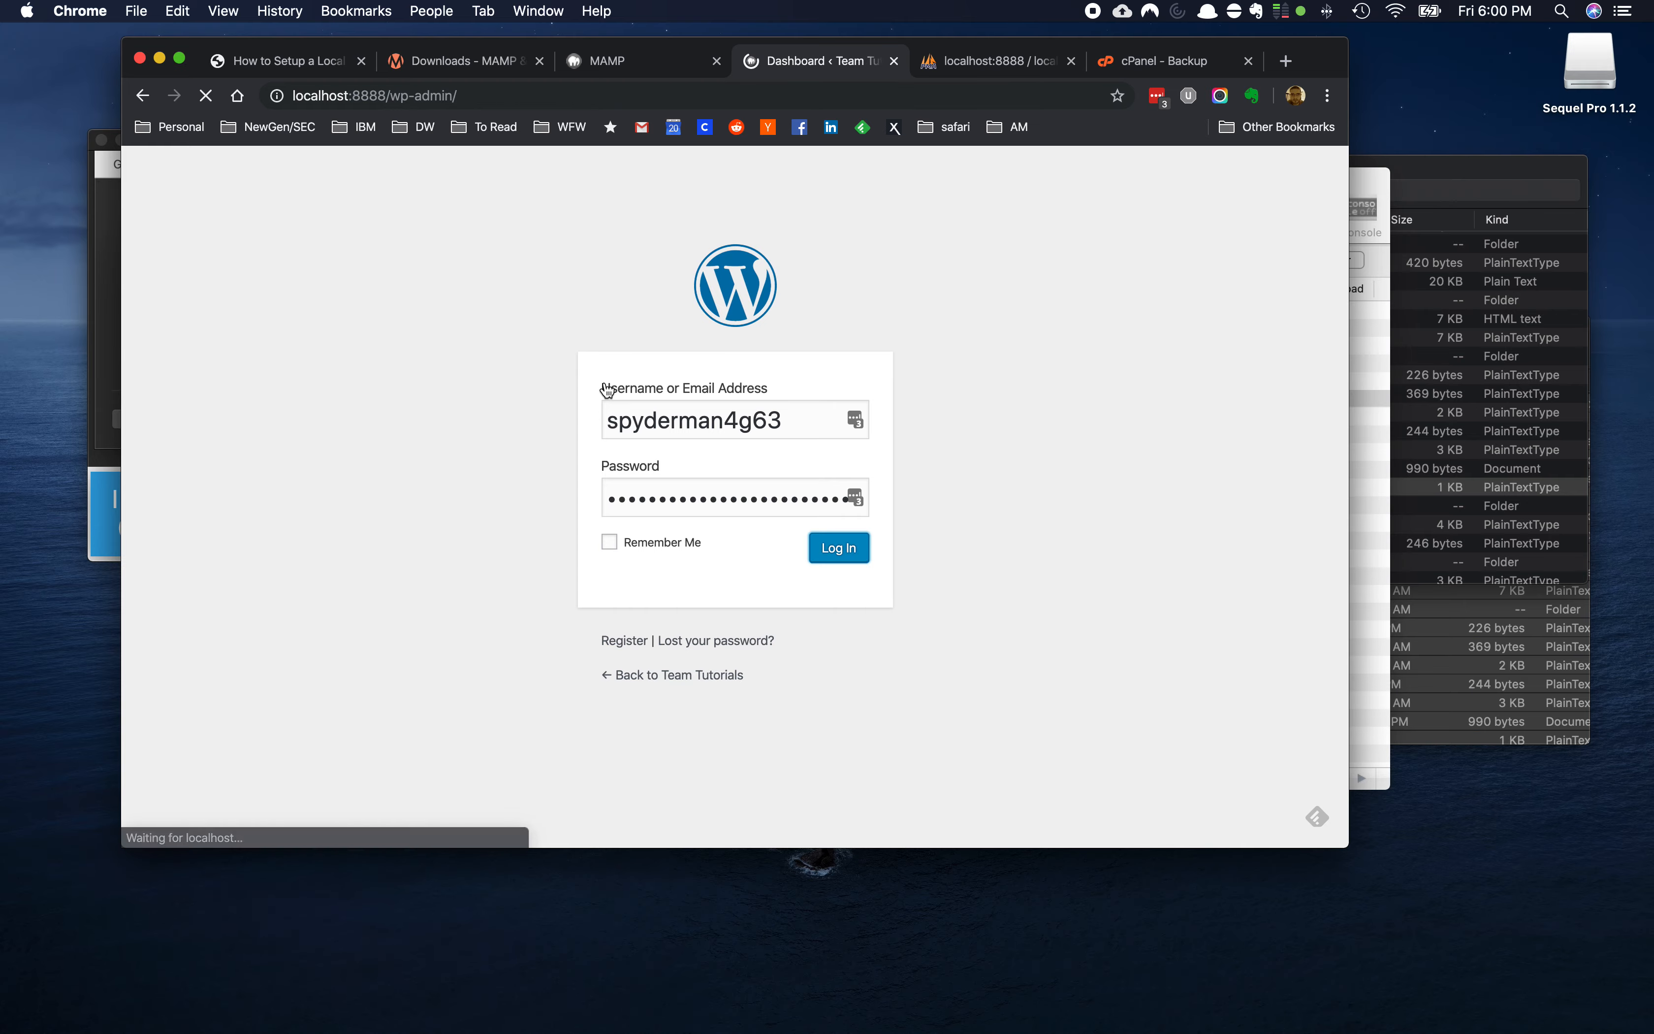
Decline LastPass's offer to update the saved login and look over the Dashboard
scroll(554, 432, down, 5)
scroll(554, 431, down, 8)
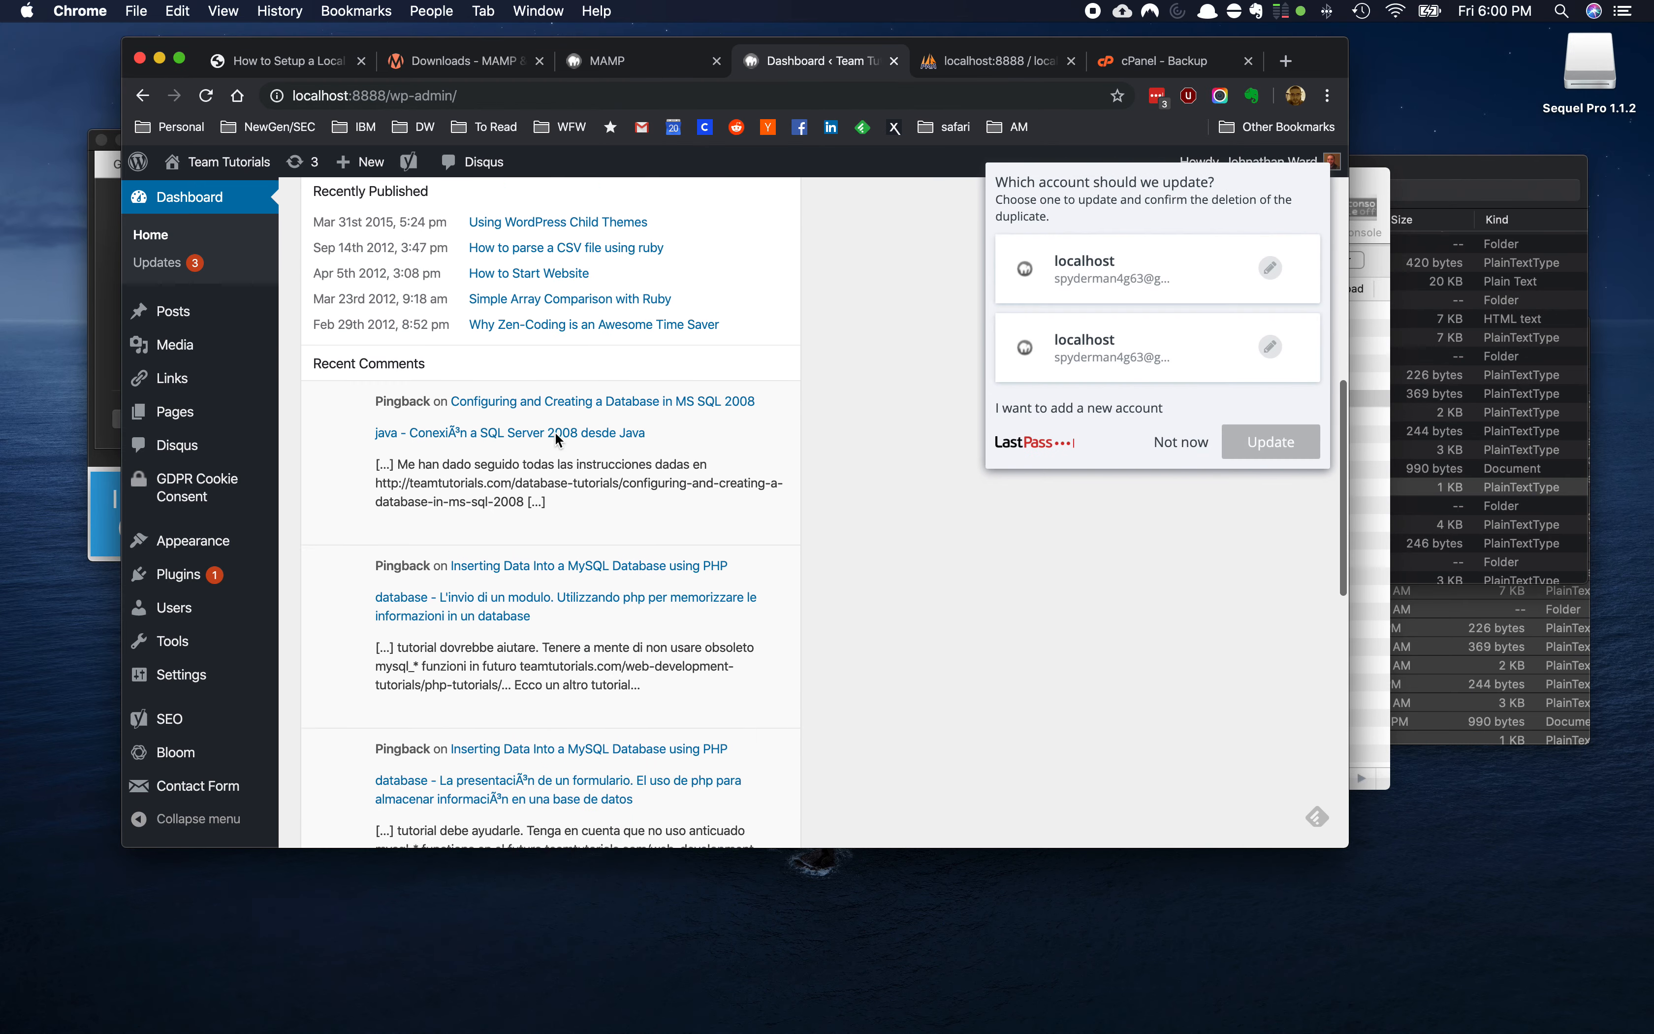
scroll(555, 432, up, 12)
click(1178, 457)
scroll(418, 422, down, 2)
scroll(417, 421, up, 2)
scroll(417, 421, down, 2)
scroll(414, 414, down, 1)
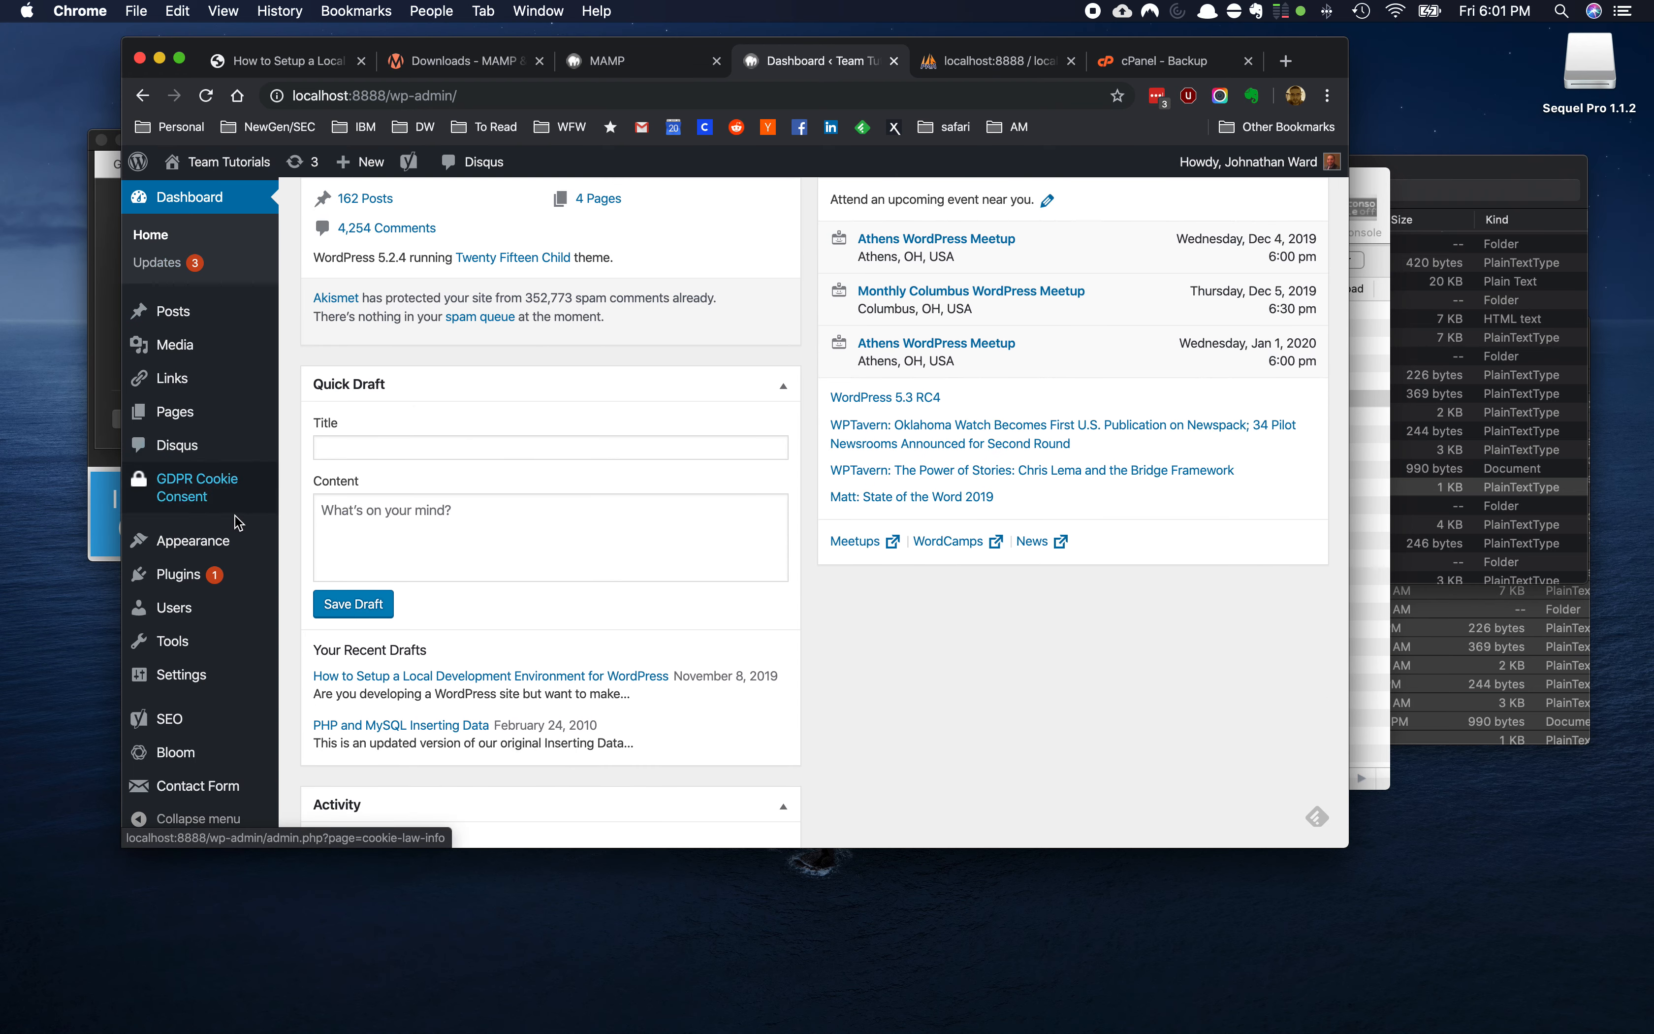
Activate the Twenty Fifteen theme from Appearance > Themes
mouse_move(231, 555)
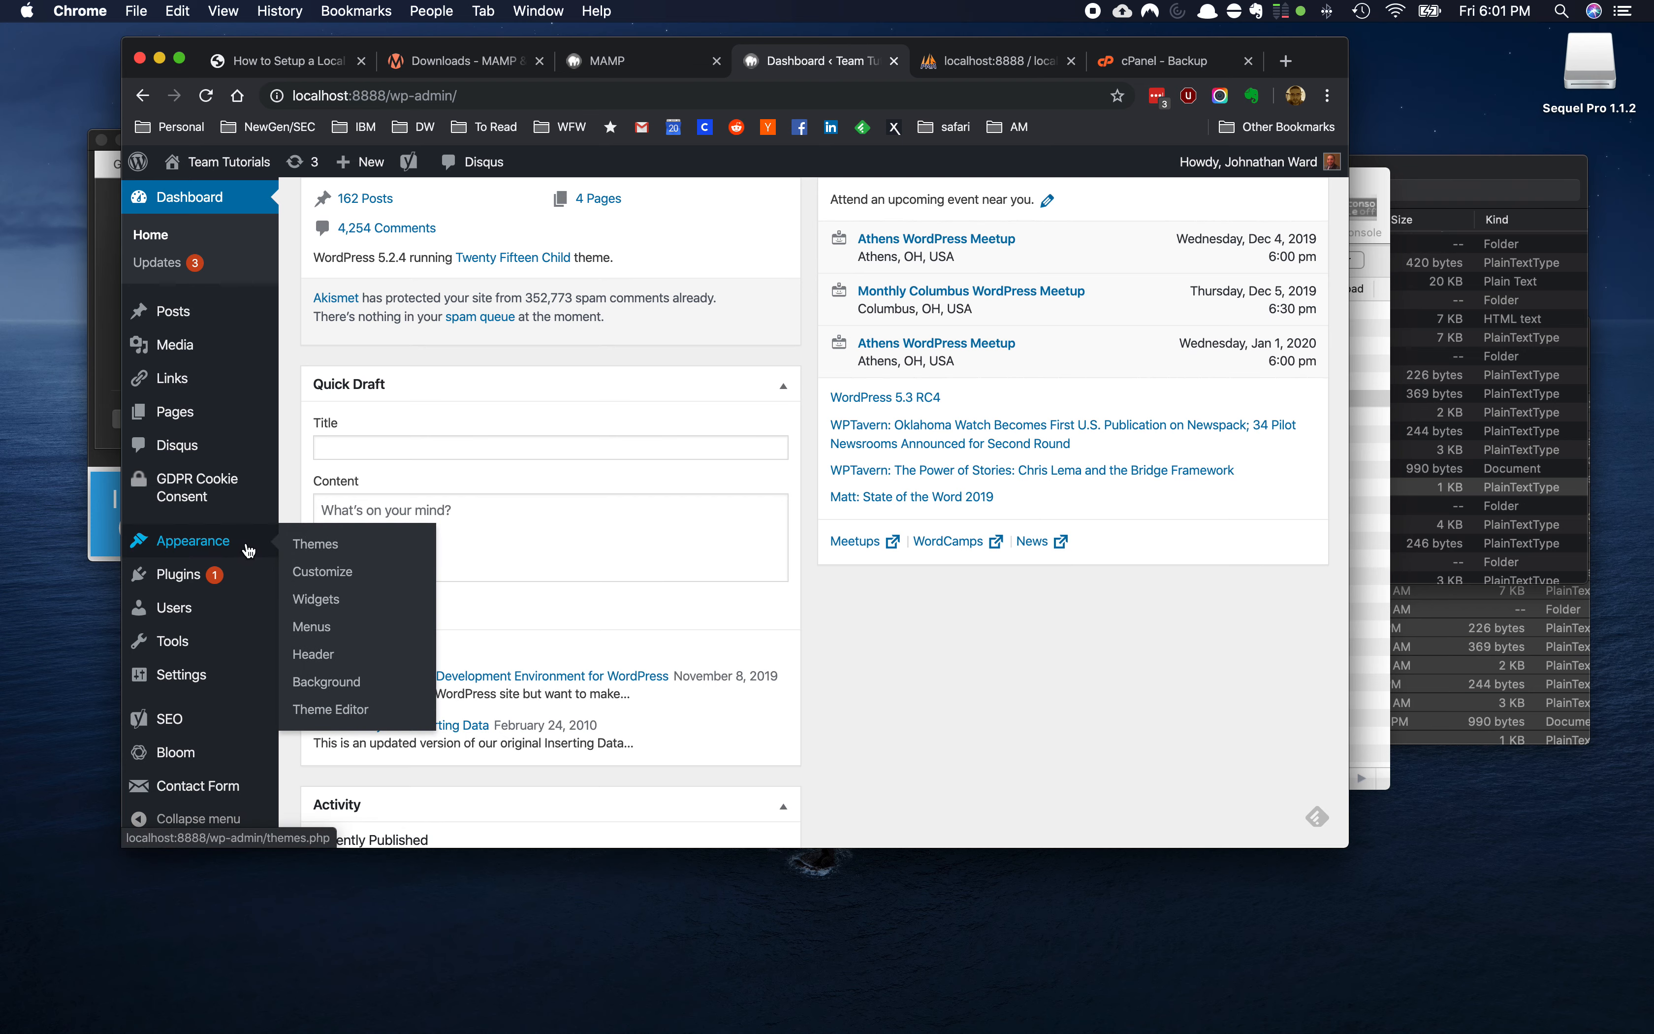
click(222, 551)
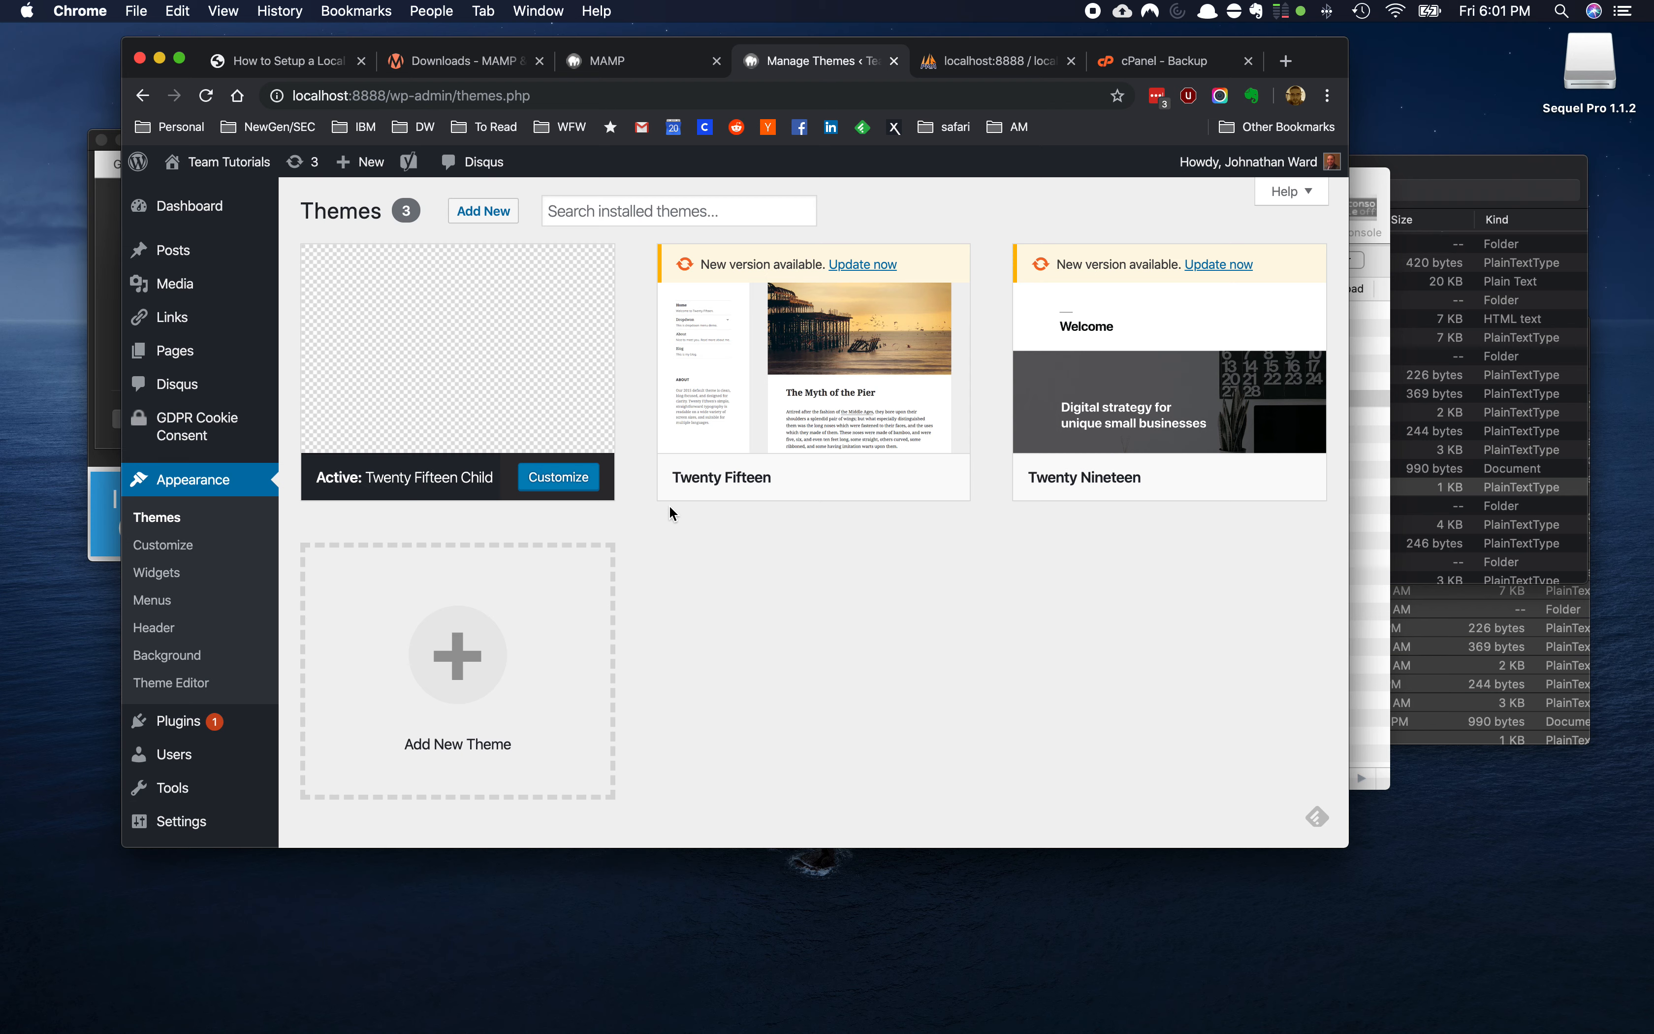
mouse_move(545, 495)
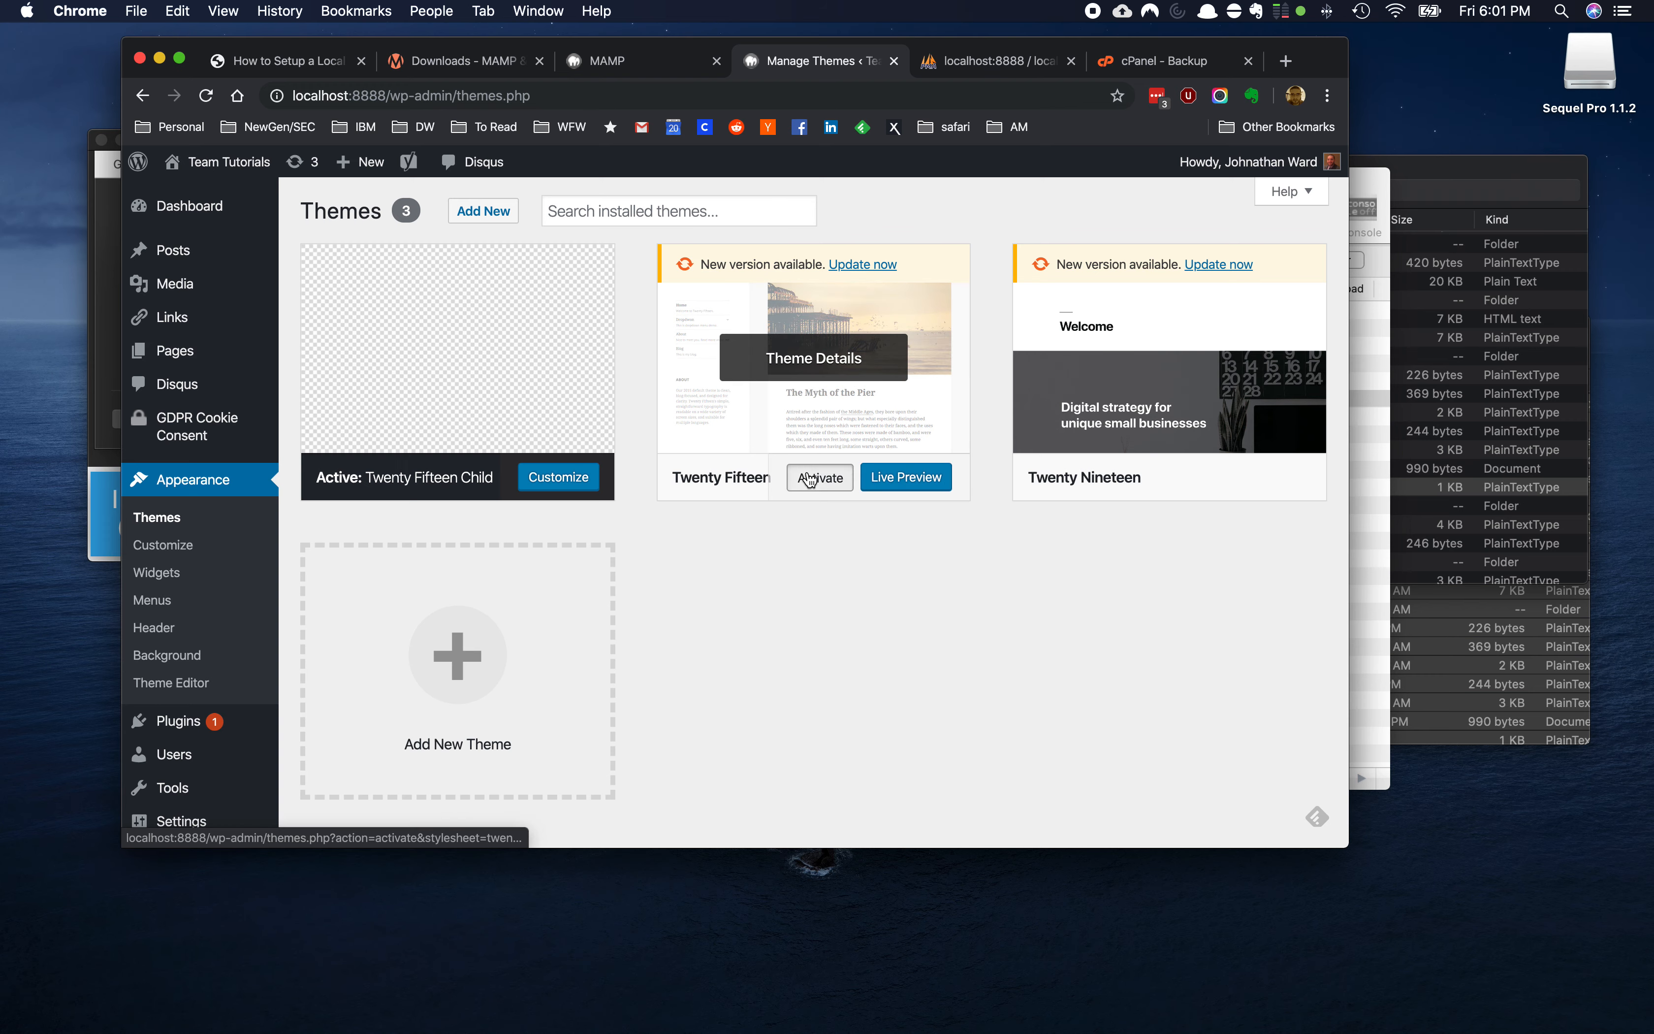
click(811, 479)
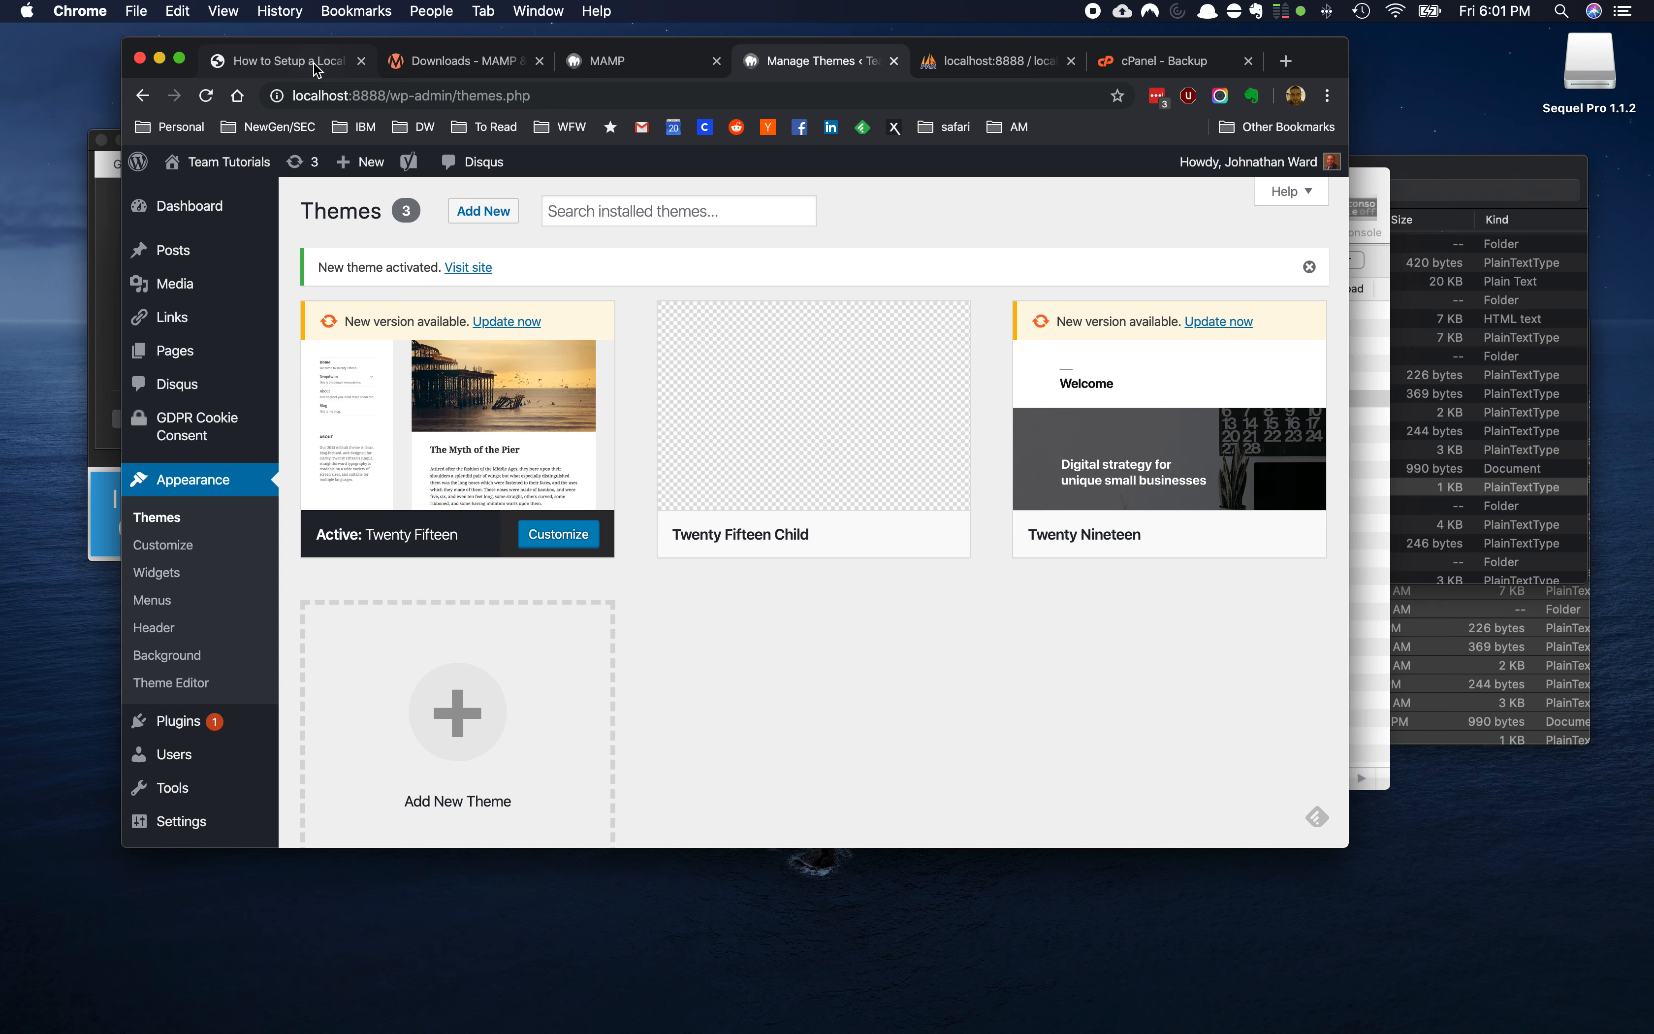
Open the local site from the admin bar's site name in a new tab
click(314, 62)
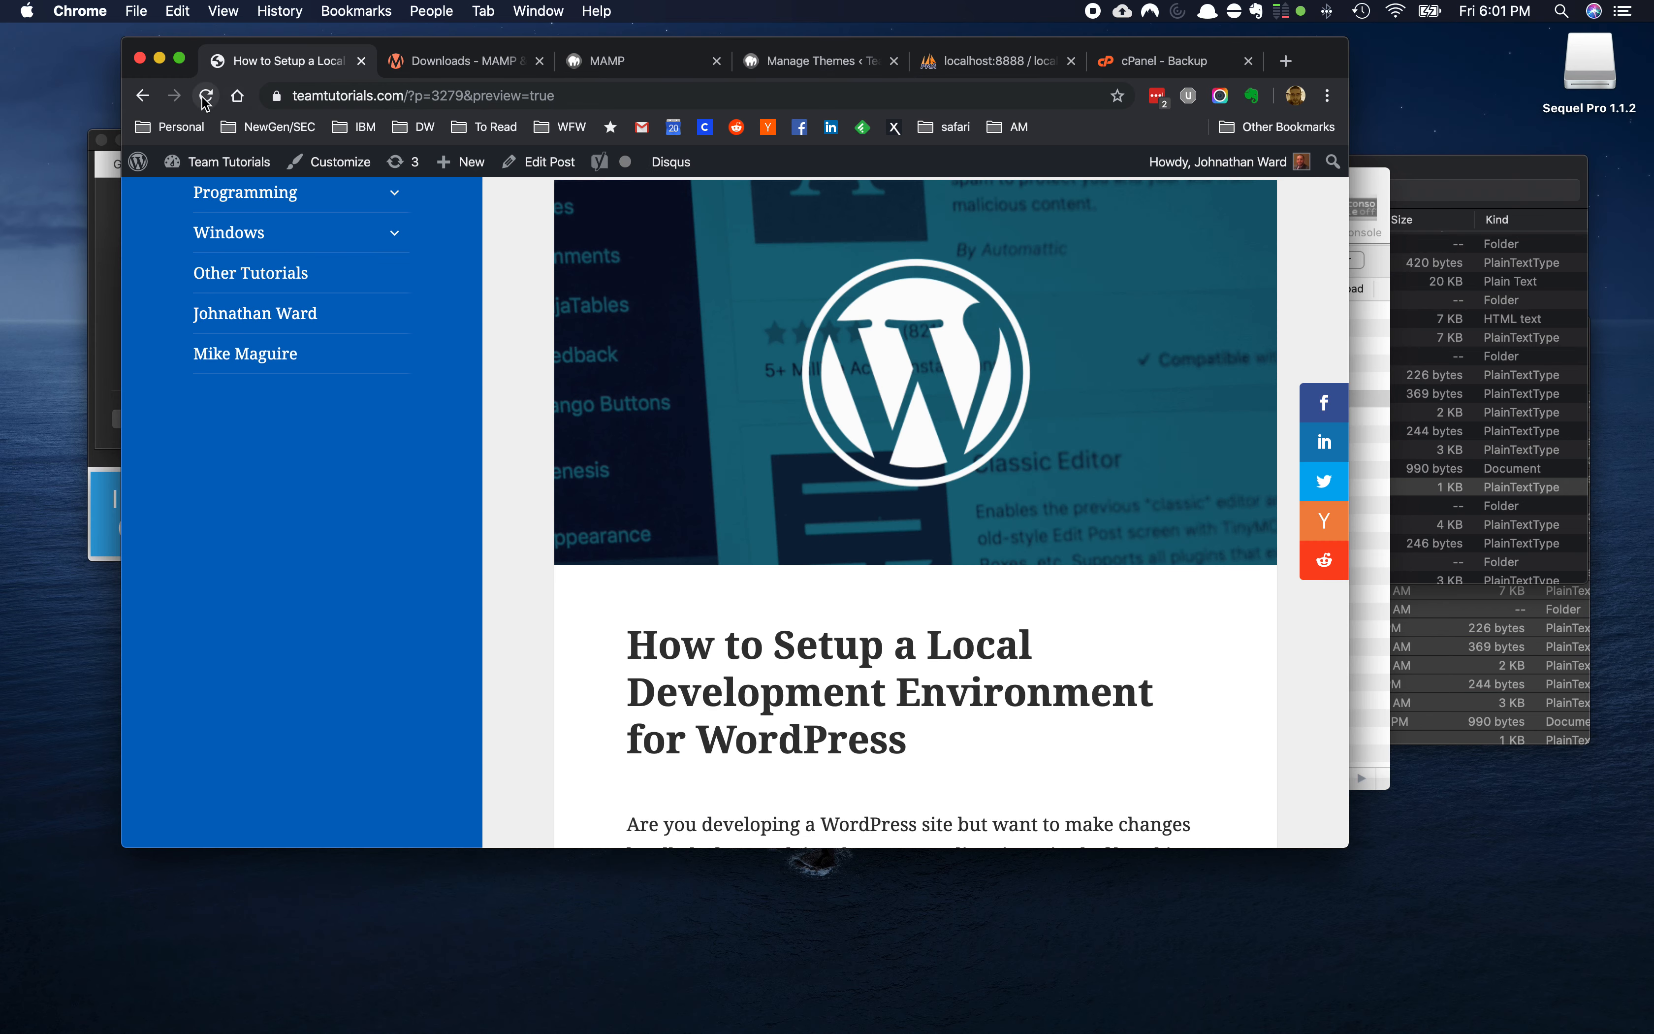
click(595, 67)
click(792, 68)
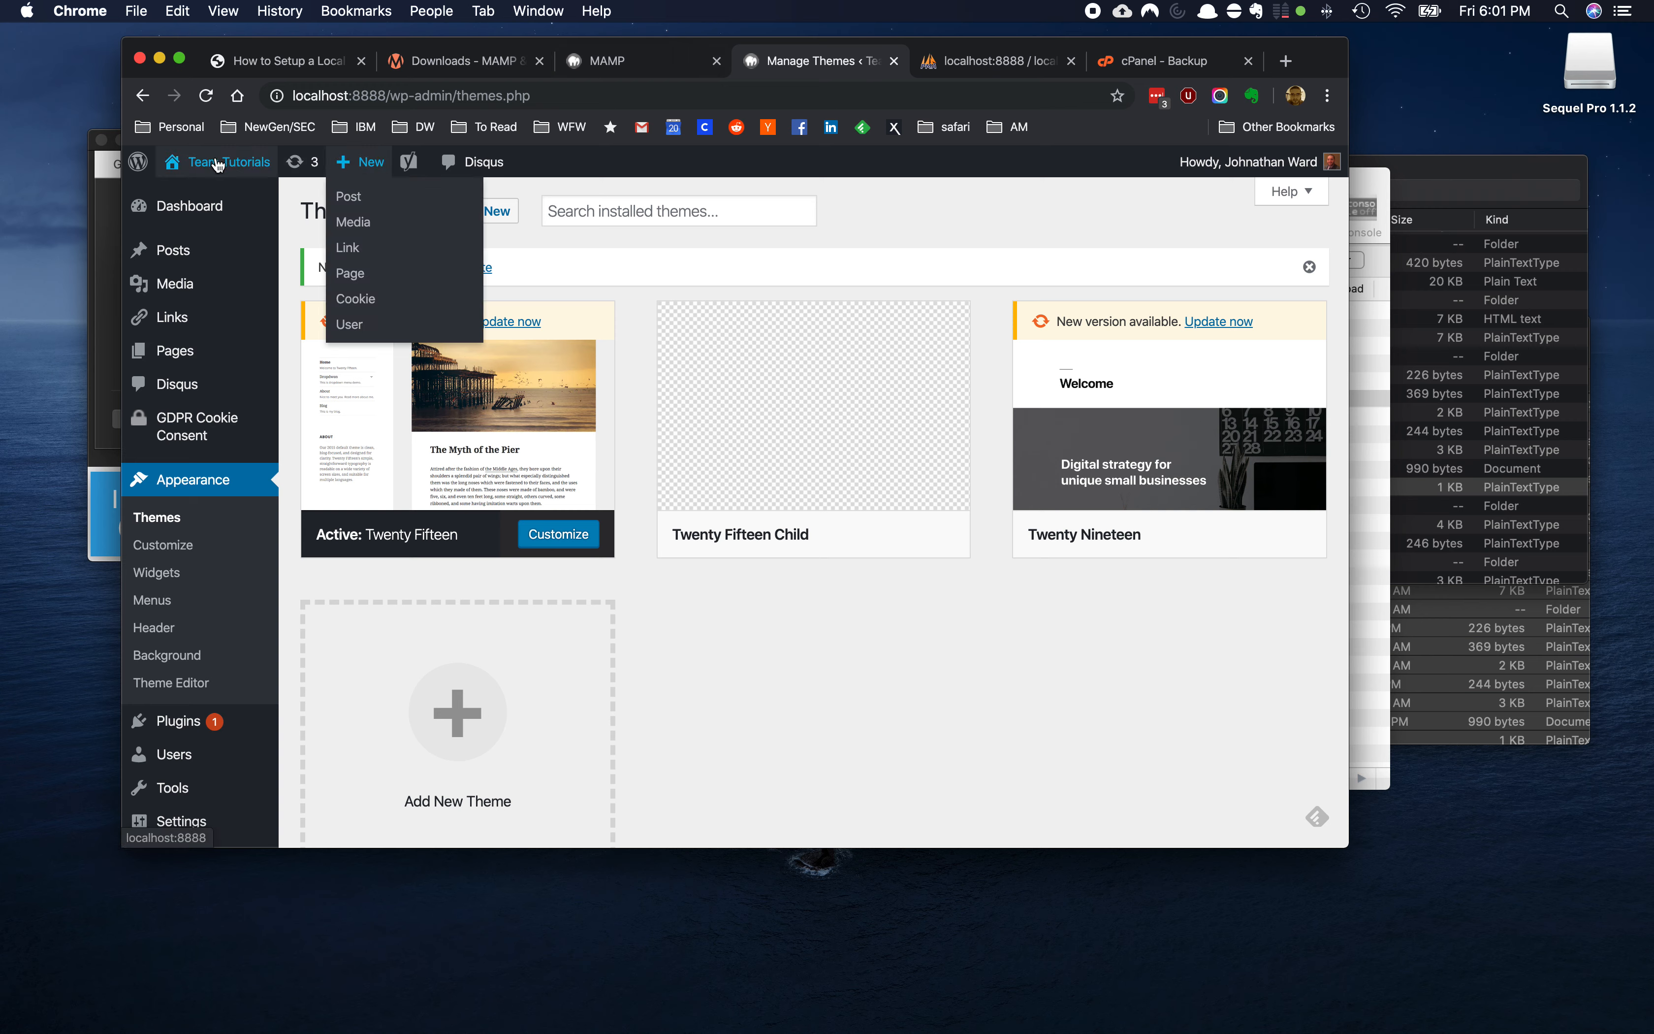
mouse_move(217, 166)
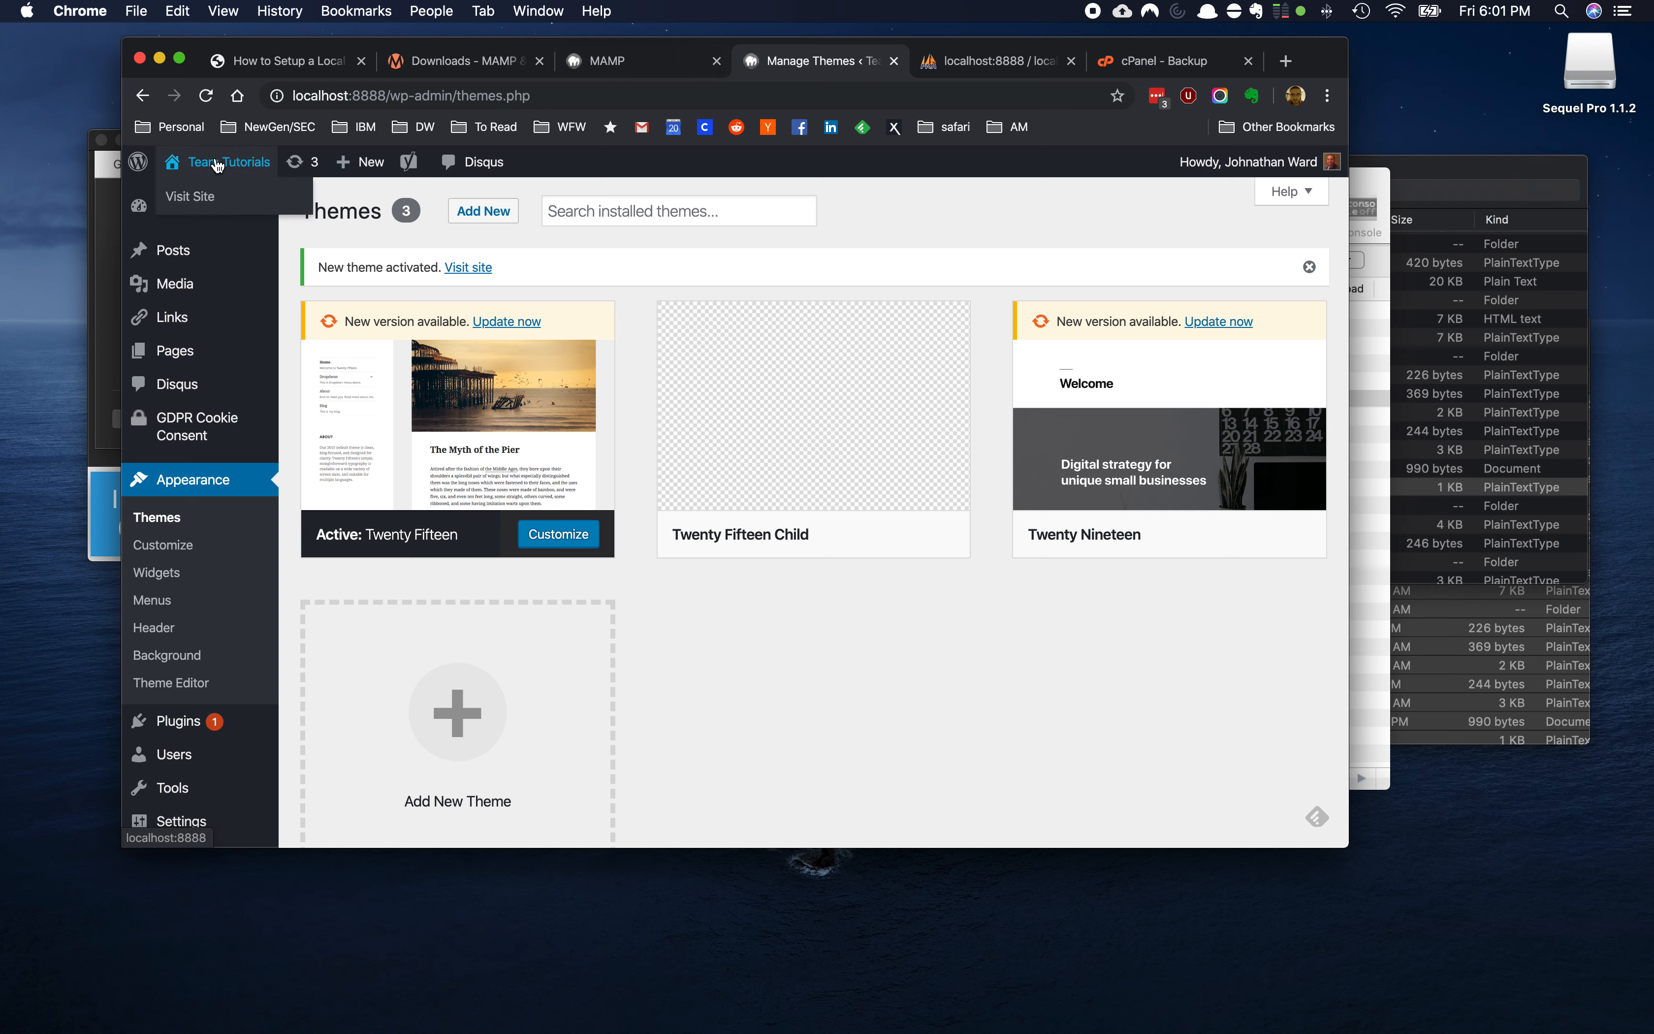
right_click(217, 166)
click(253, 169)
click(882, 69)
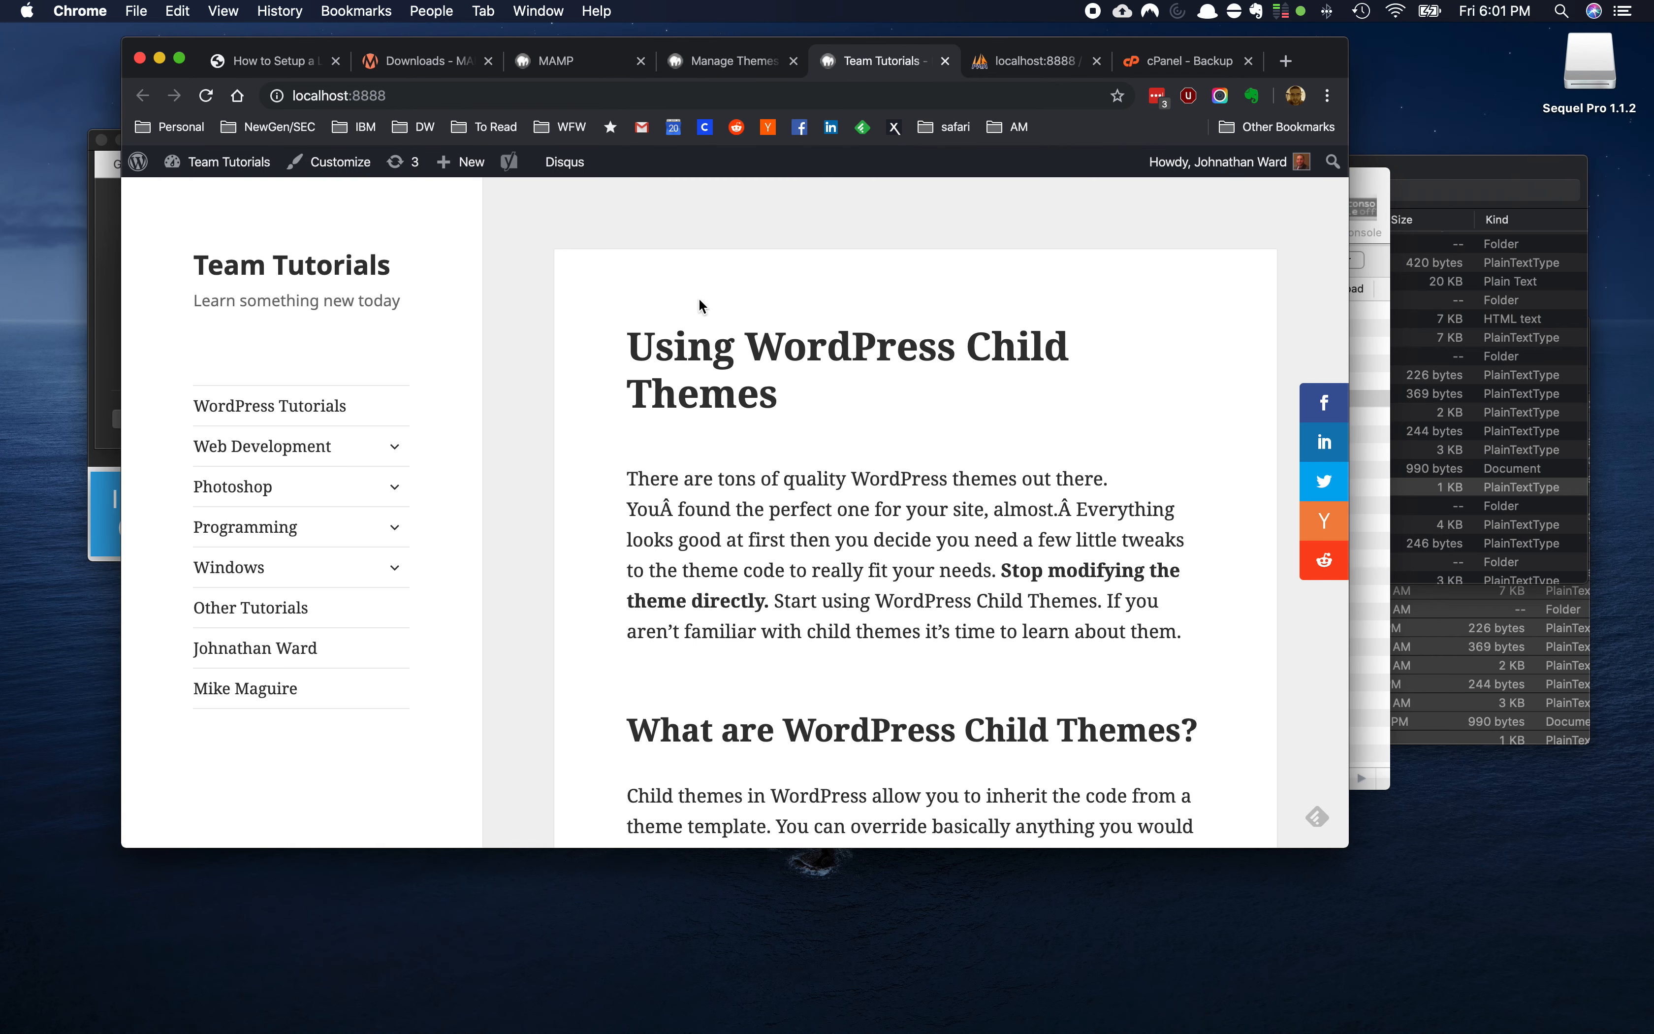
click(270, 61)
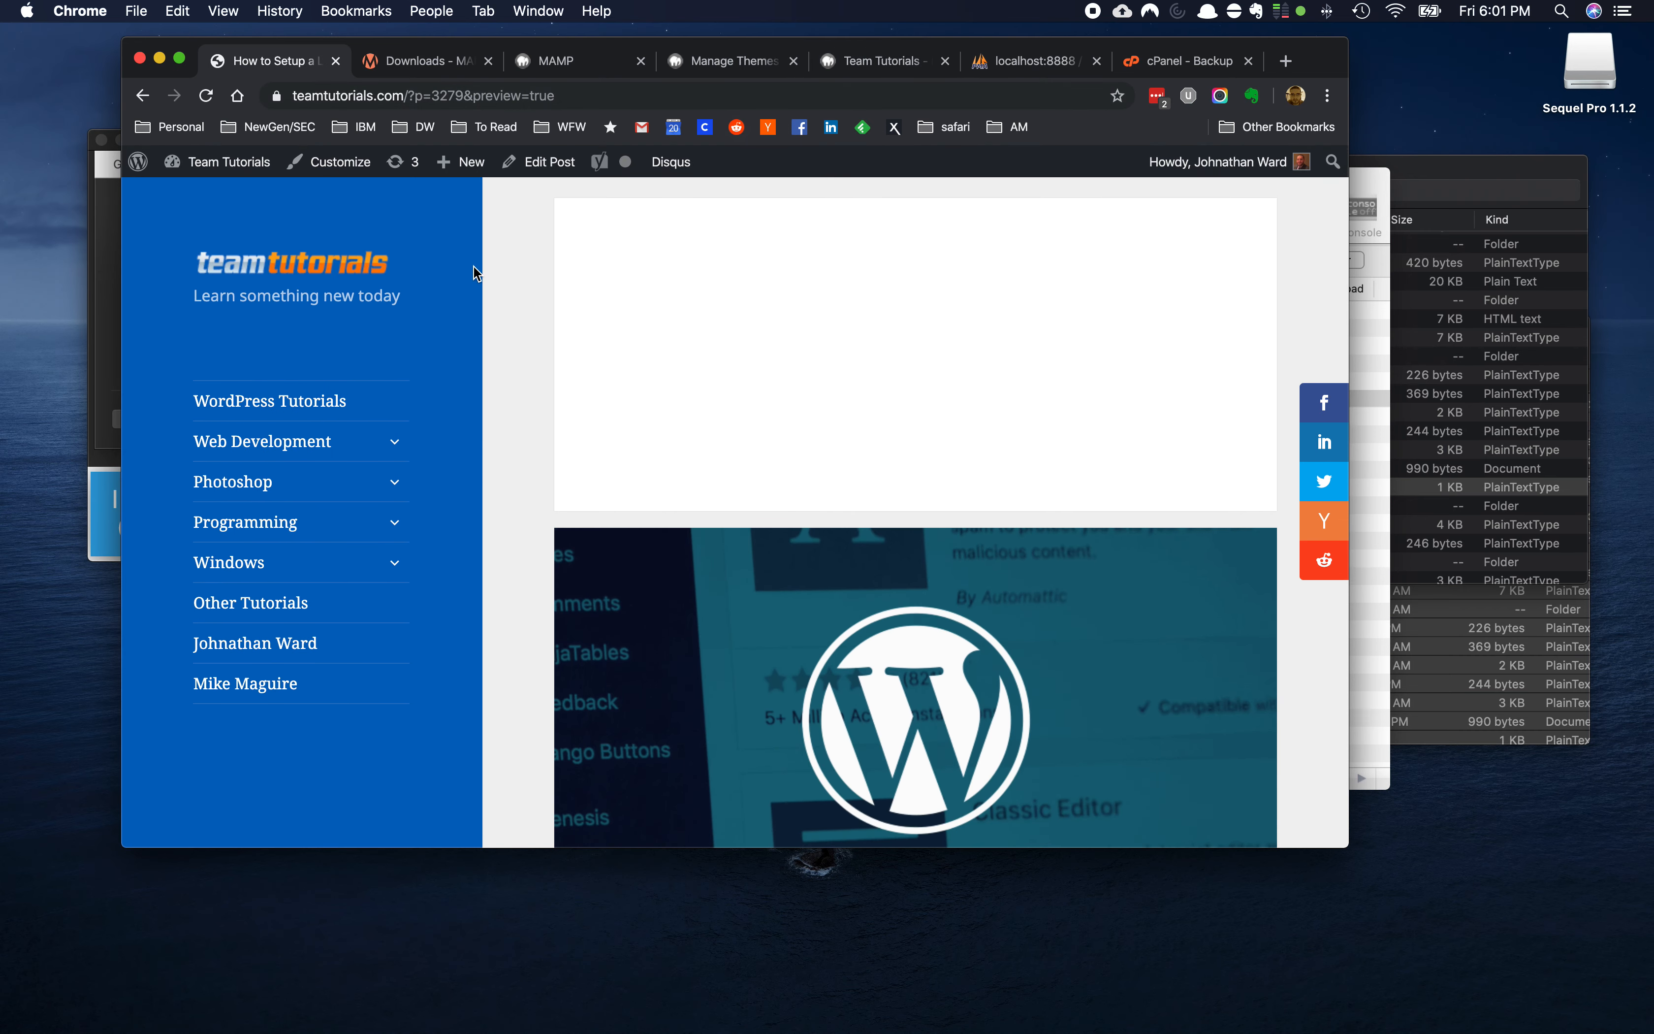
click(883, 61)
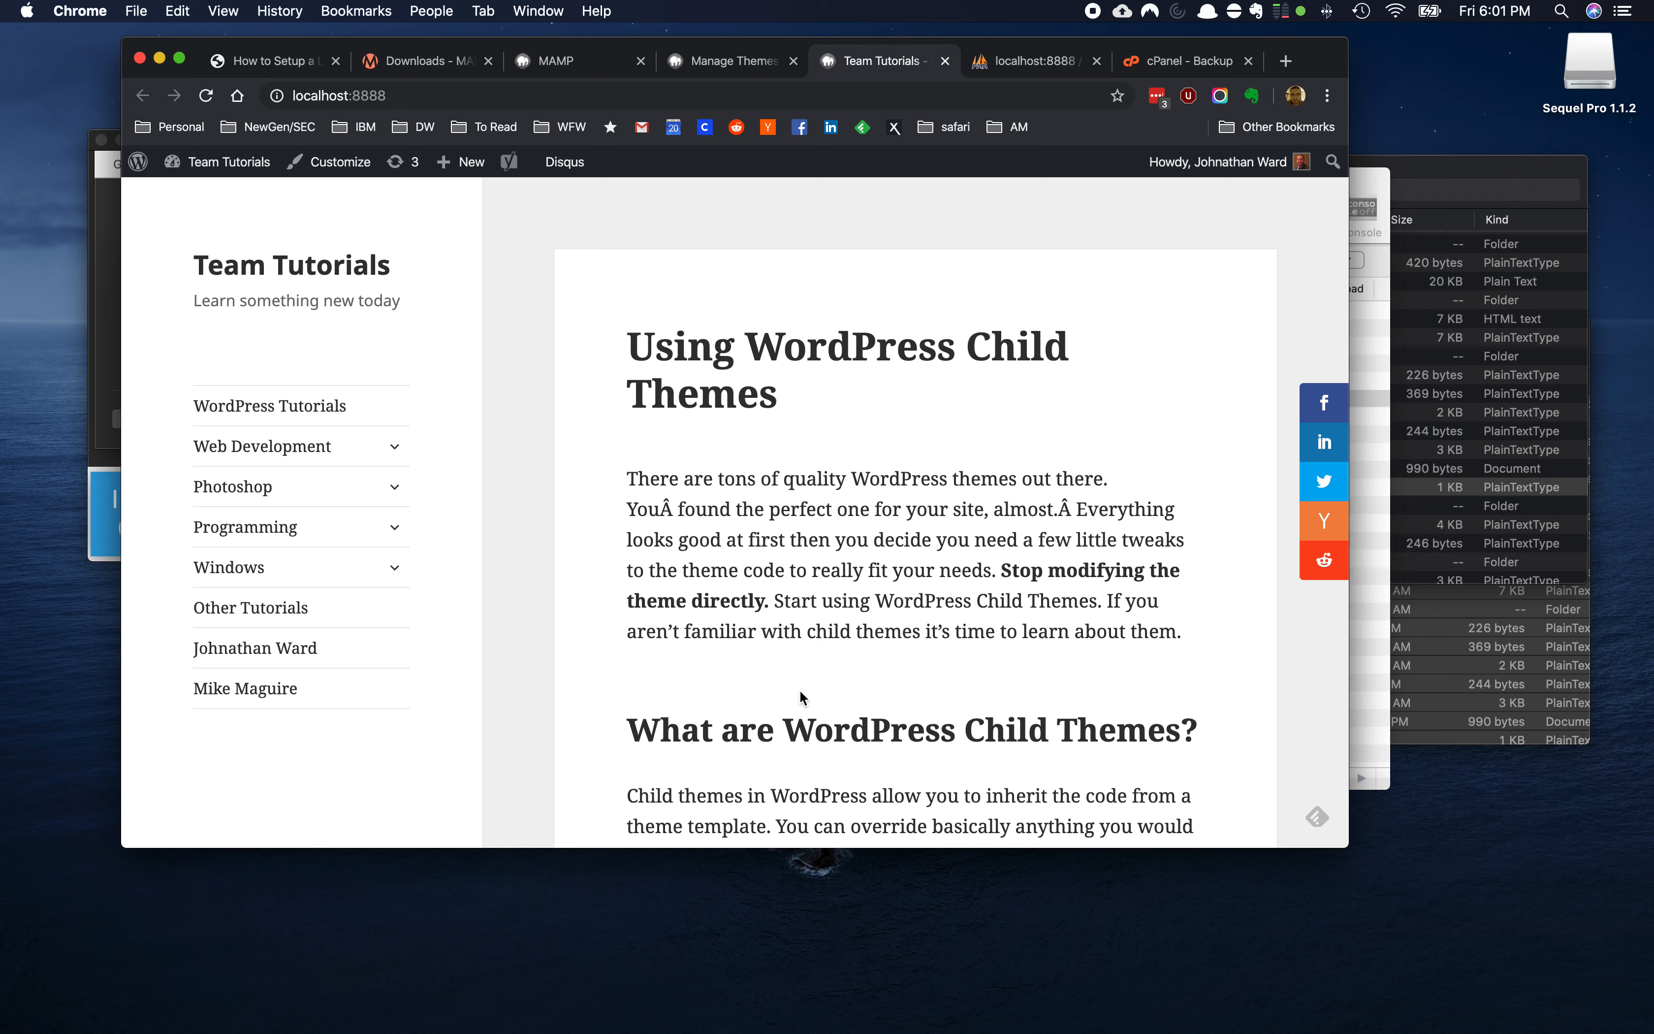
scroll(803, 696, down, 3)
scroll(802, 696, down, 10)
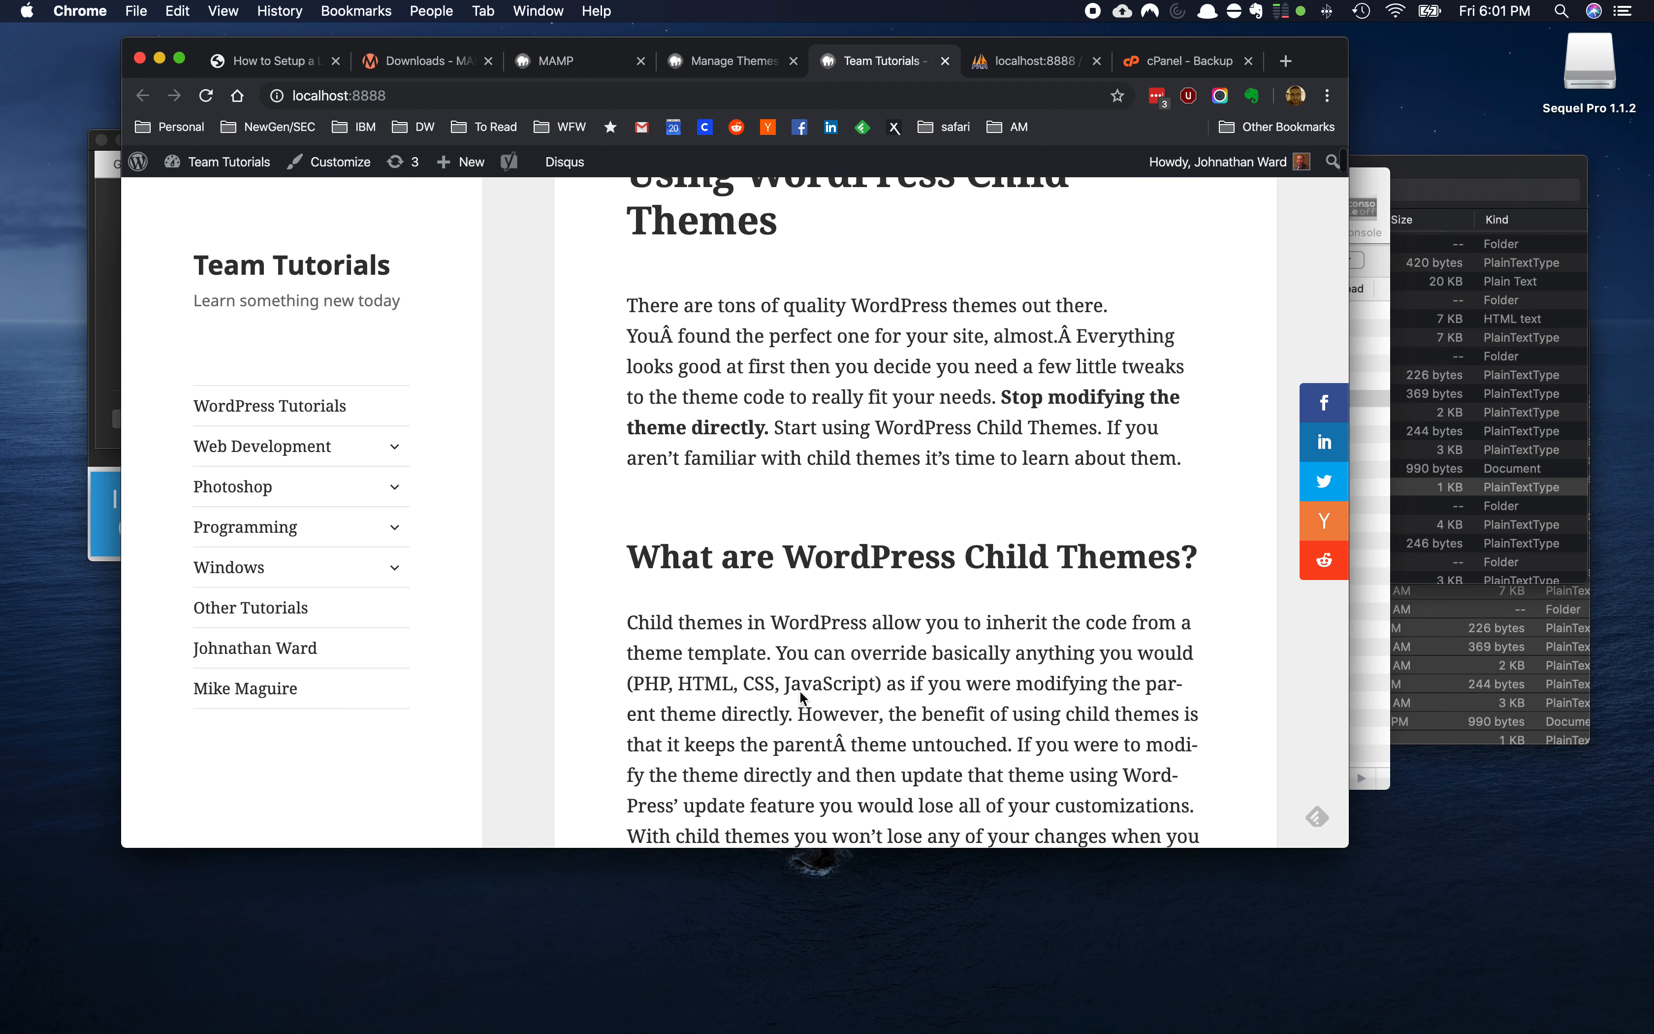
scroll(803, 697, down, 11)
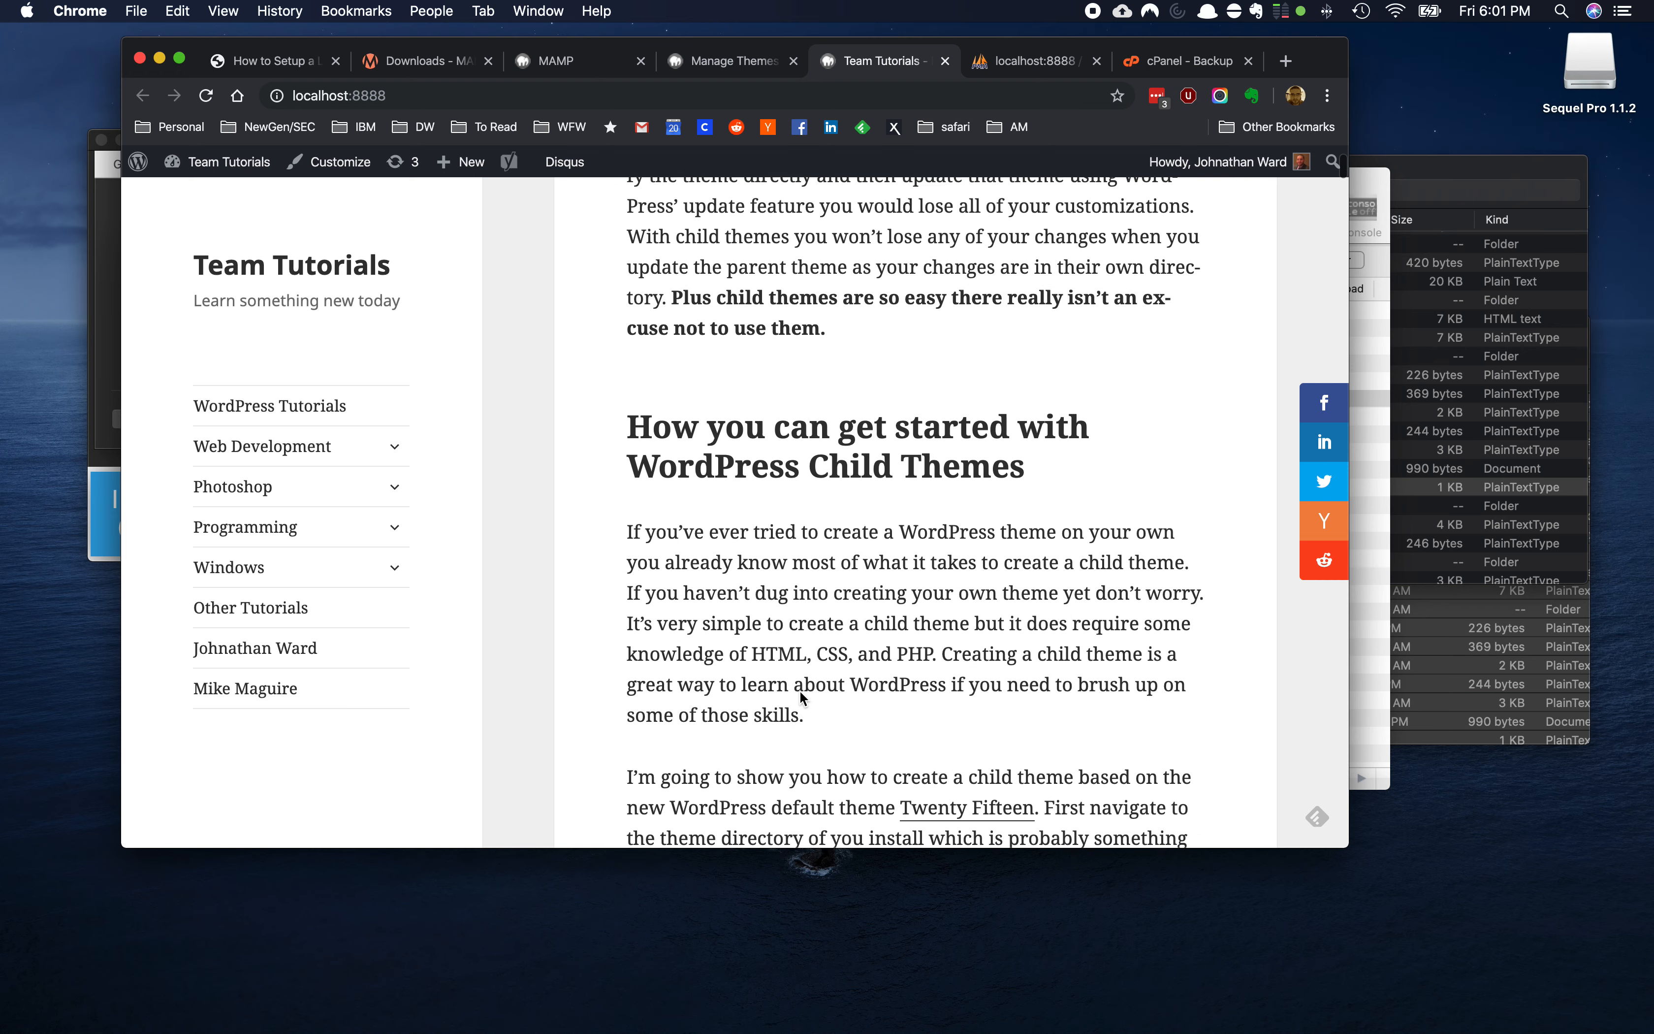
scroll(803, 696, up, 8)
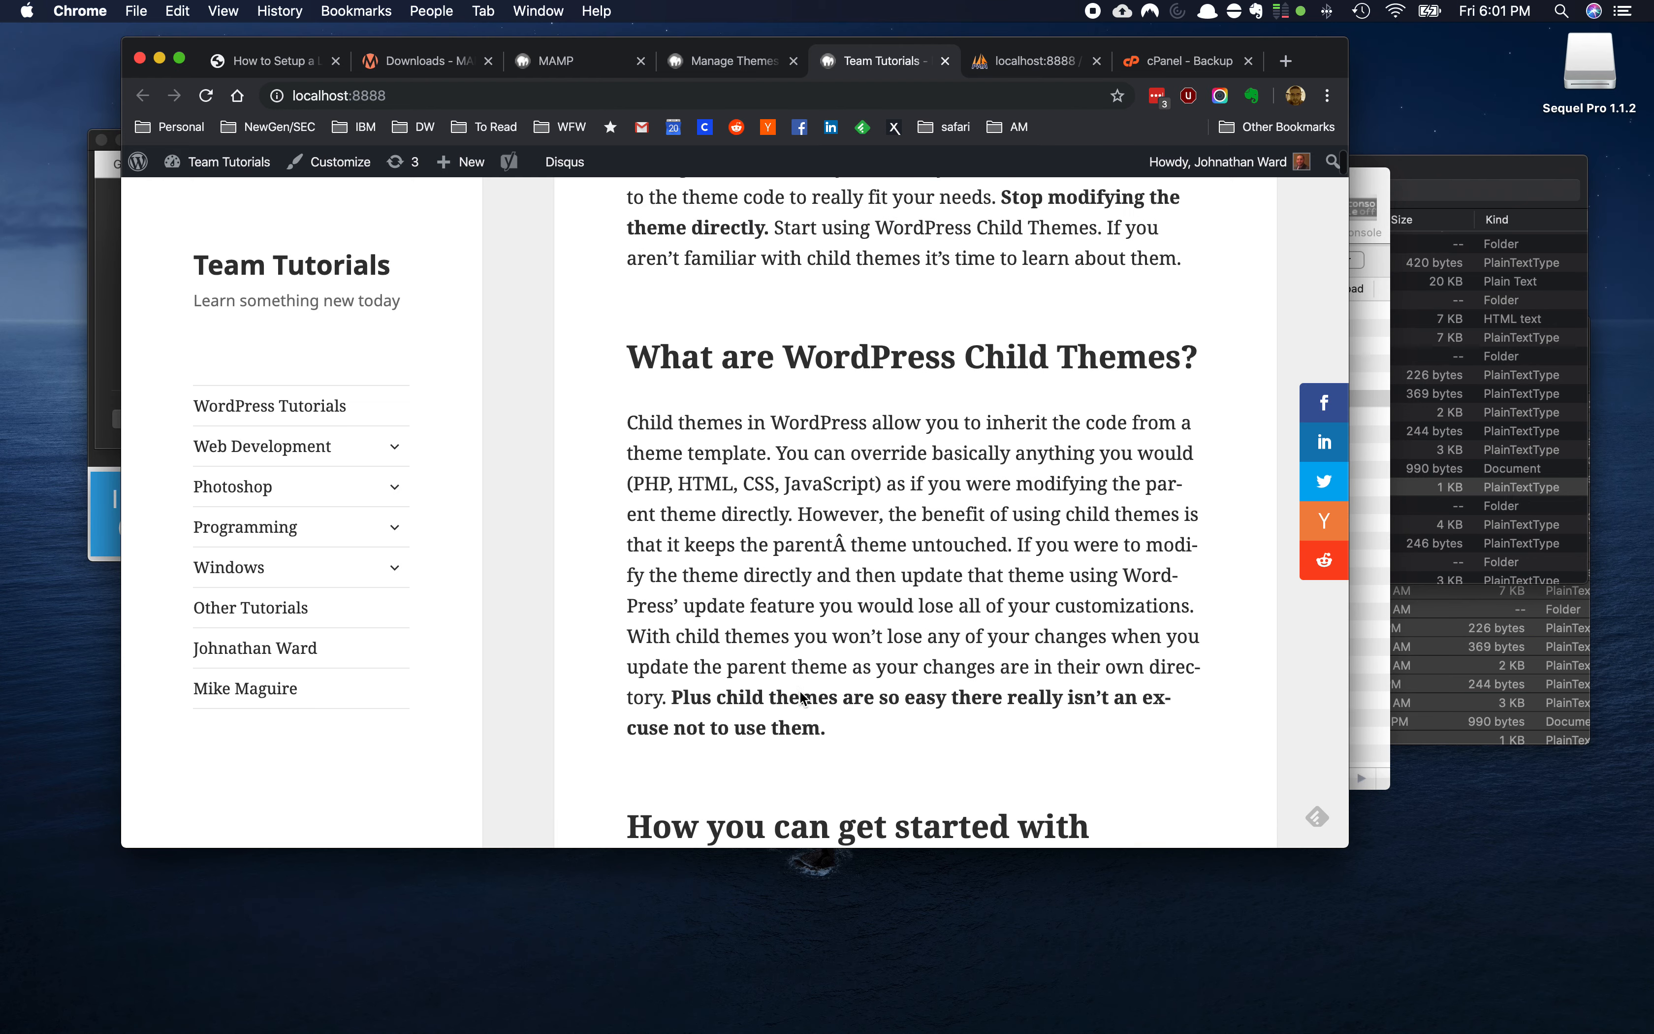
scroll(704, 376, down, 2)
click(708, 63)
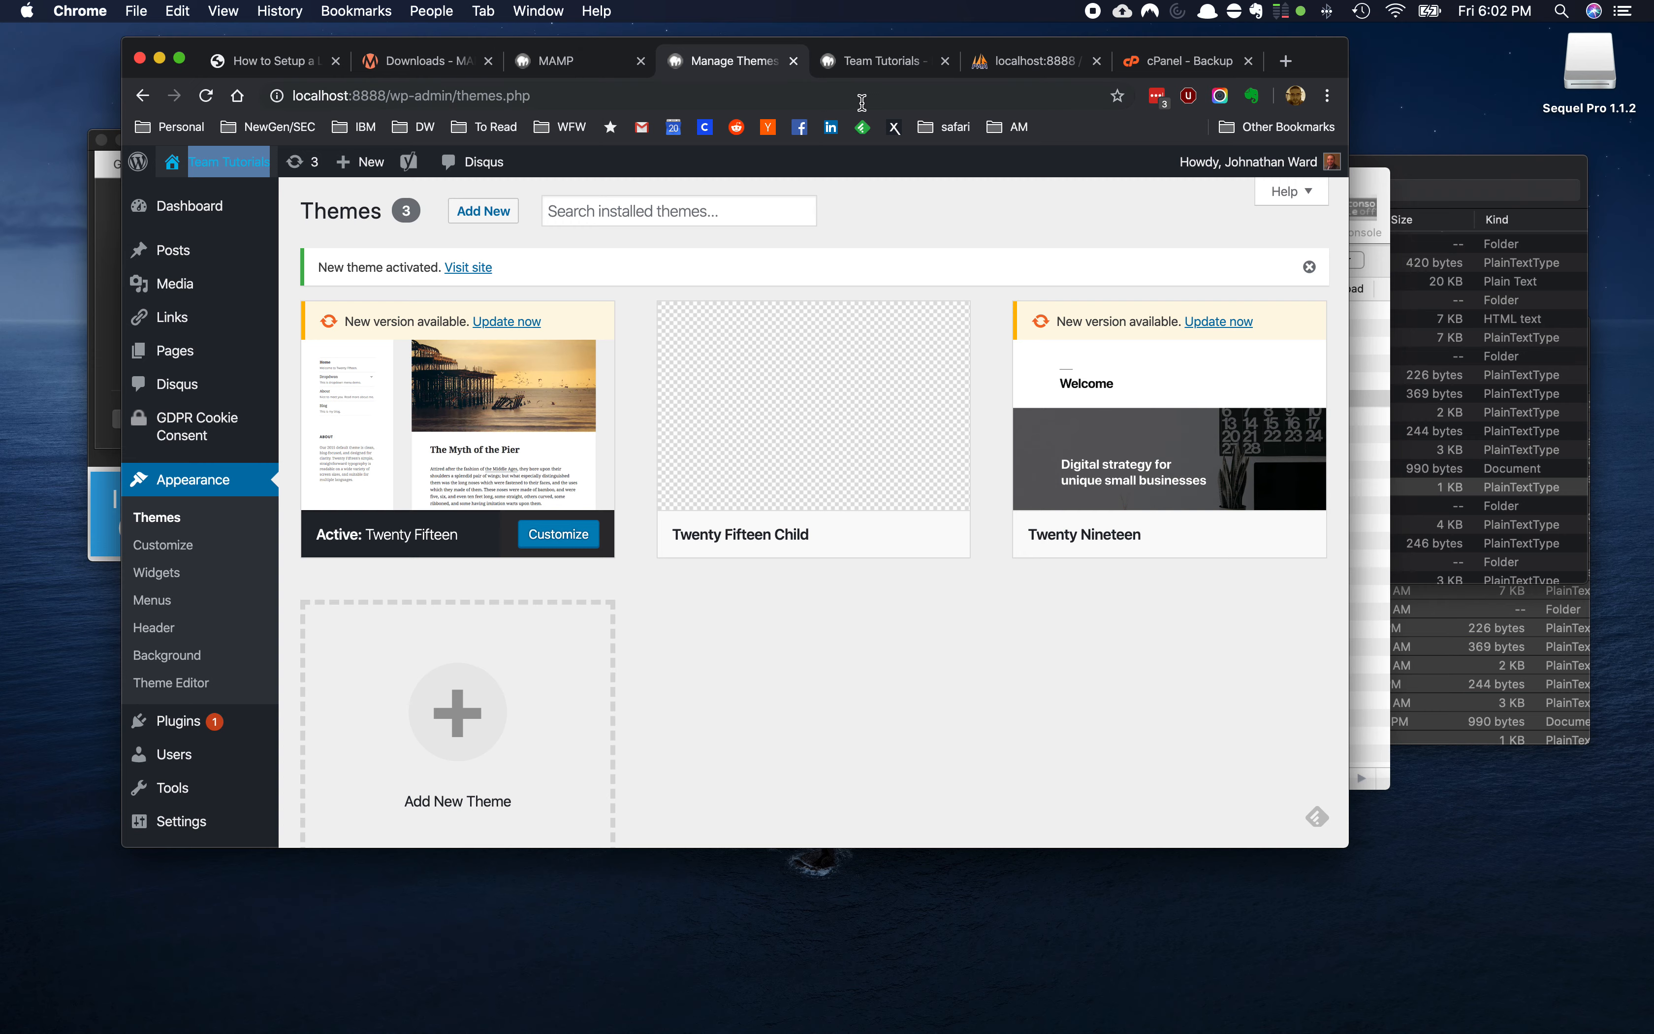
click(877, 65)
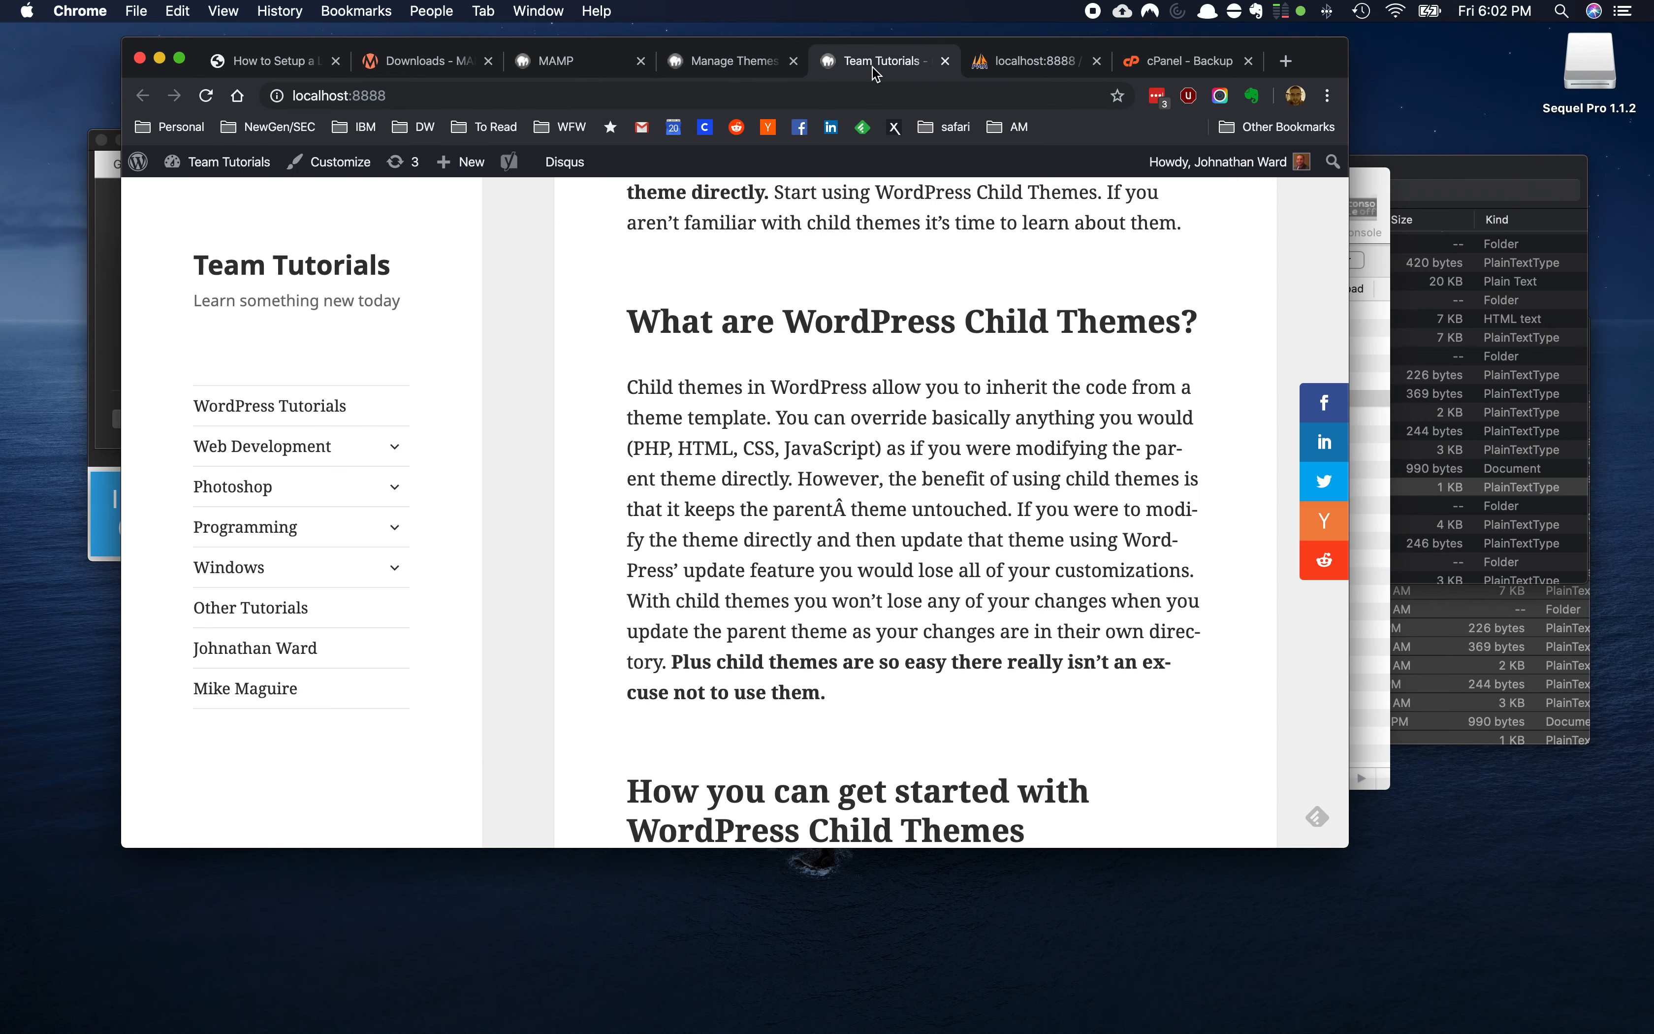
scroll(862, 444, down, 5)
scroll(863, 445, down, 5)
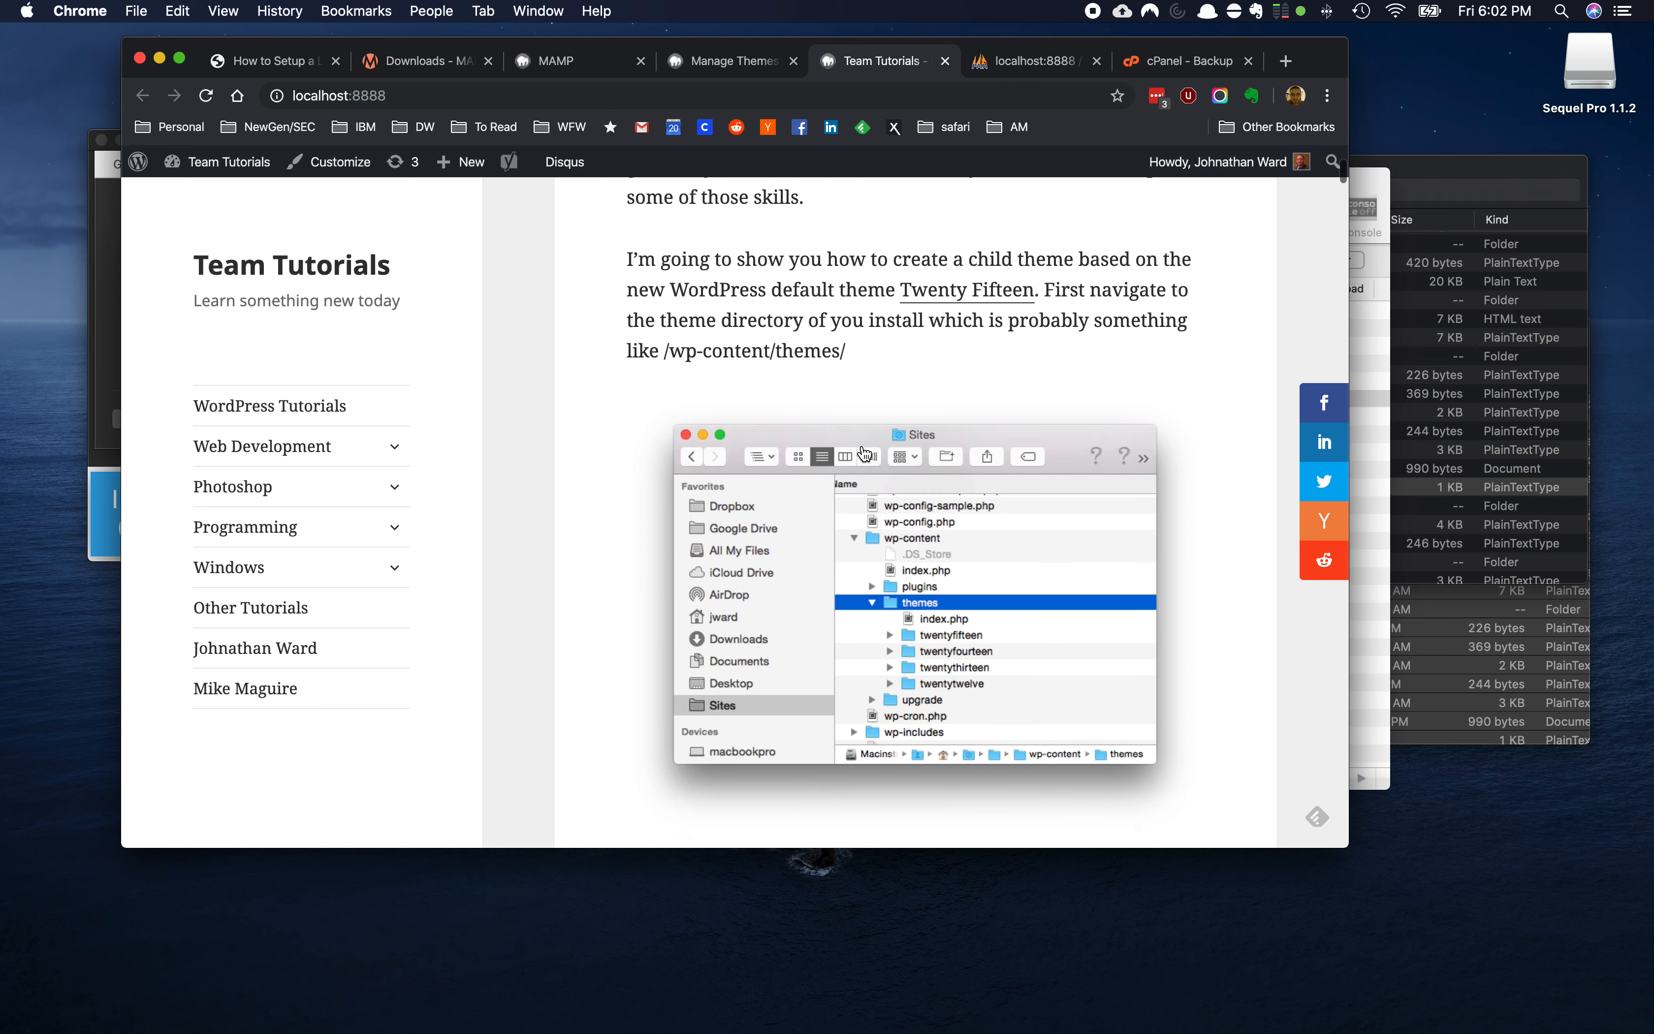